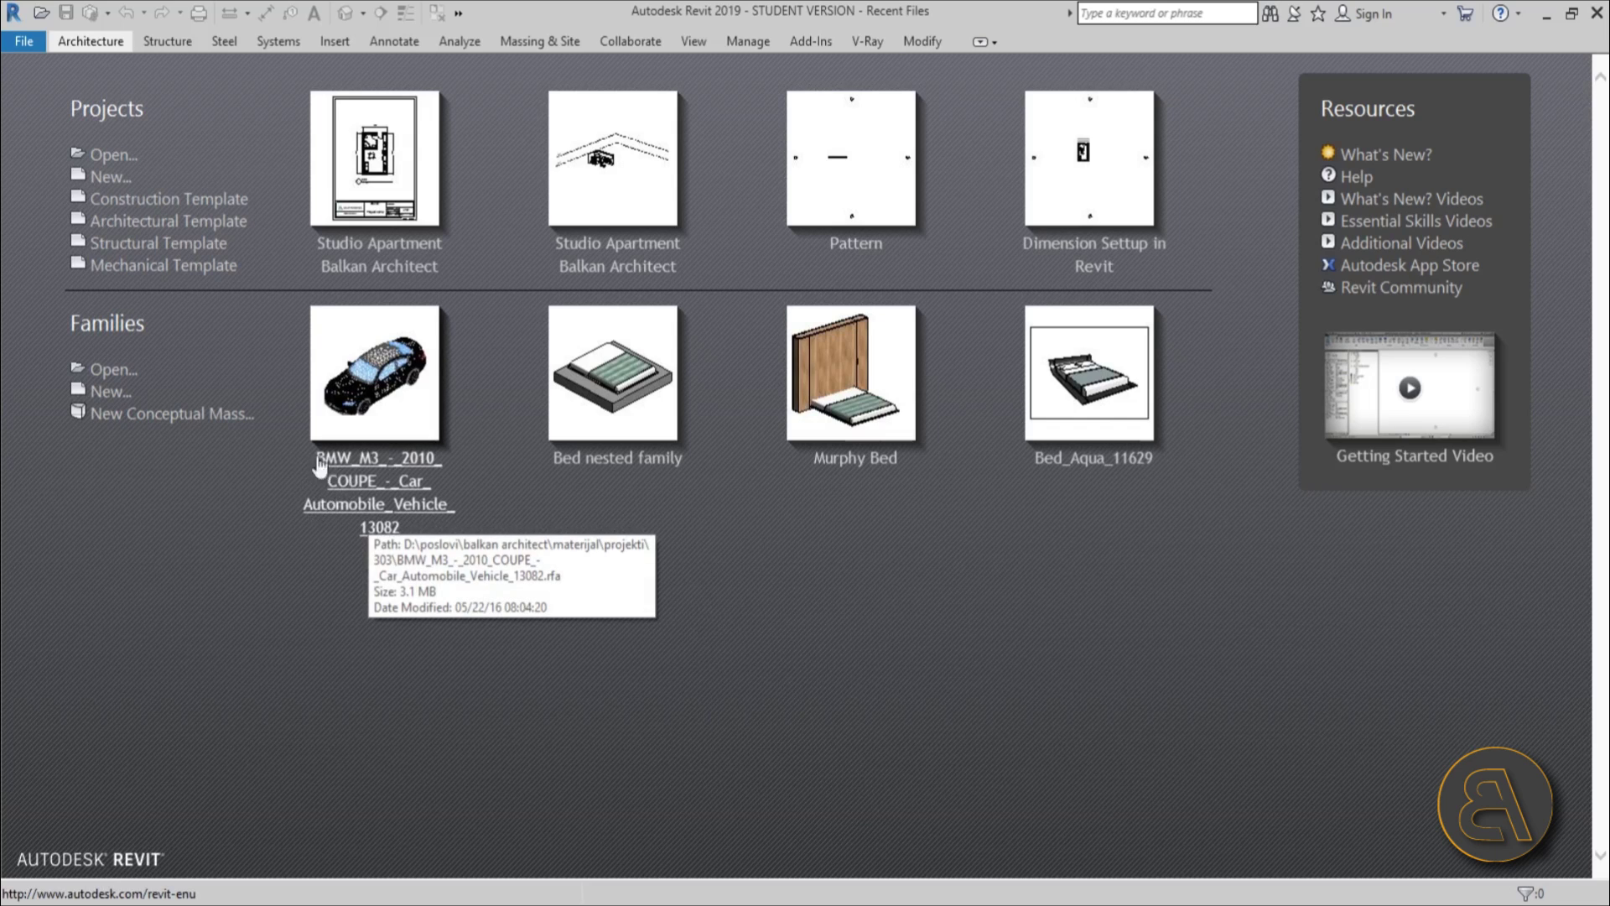
# - Open the recent BMW_M3_-_2010_COUPE car family and inspect its triangulated mesh in the 3D view
pyautogui.click(351, 515)
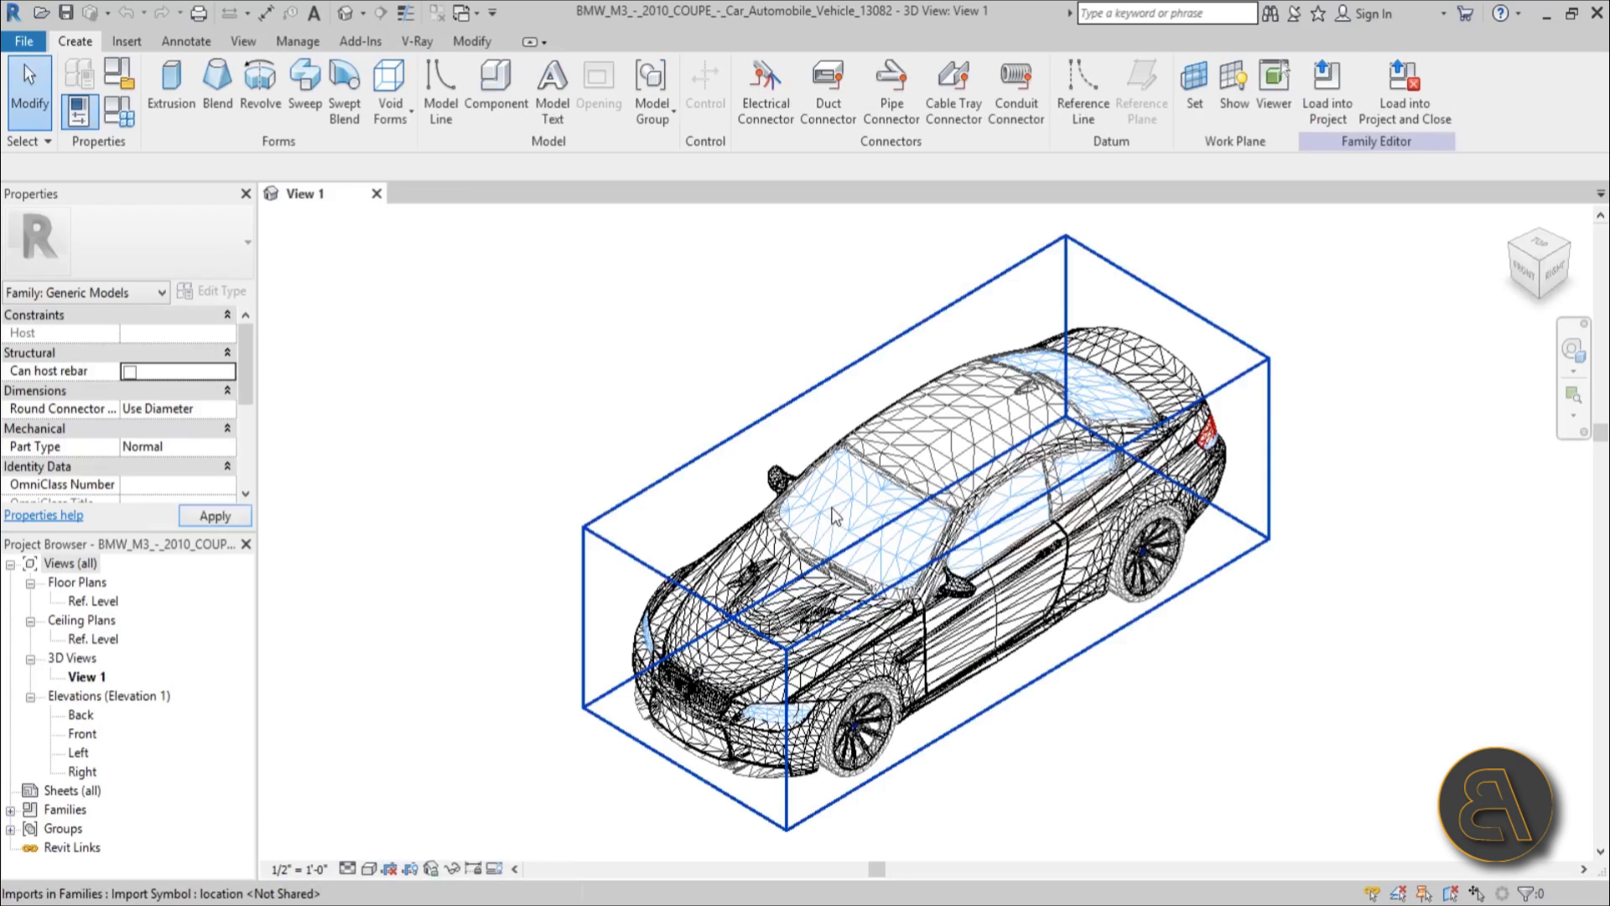
pyautogui.moveTo(1112, 690)
pyautogui.keyDown('shift'); pyautogui.mouseDown(button='middle')
pyautogui.moveTo(1104, 646)
pyautogui.moveTo(1140, 653)
pyautogui.moveTo(1258, 539)
pyautogui.moveTo(1132, 692)
pyautogui.mouseUp(button='middle'); pyautogui.keyUp('shift')
pyautogui.click(1040, 600)
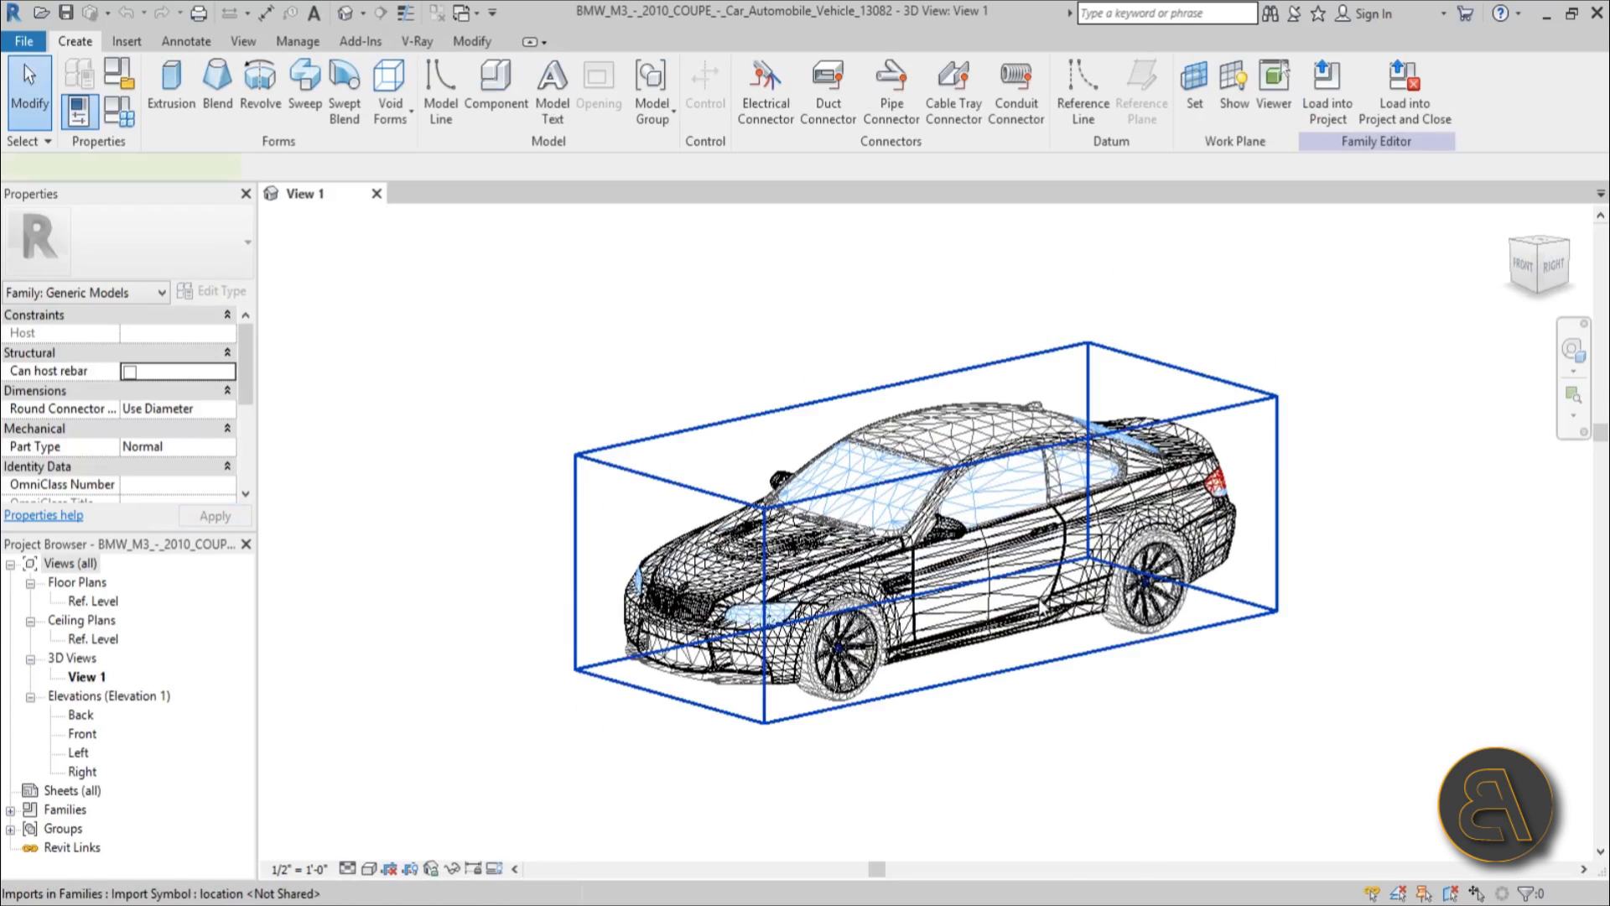
pyautogui.keyDown('shift'); pyautogui.moveTo(1015, 741); pyautogui.dragTo(1059, 791, button='middle'); pyautogui.keyUp('shift')
pyautogui.click(1075, 758)
pyautogui.scroll(6, 917, 359)
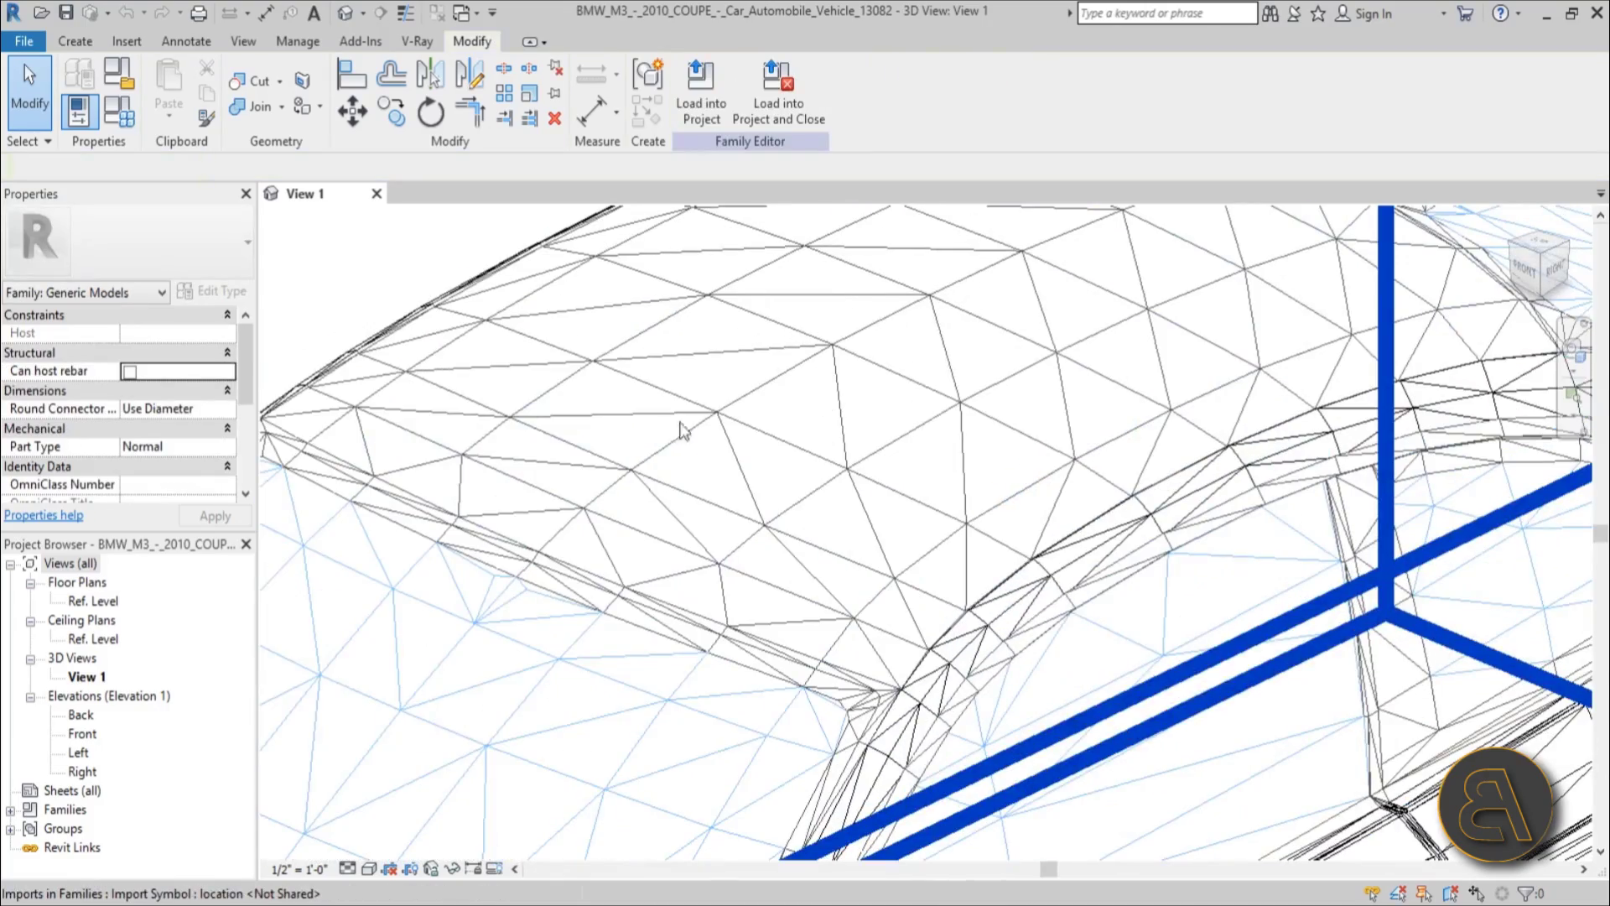
pyautogui.scroll(-6, 916, 360)
pyautogui.keyDown('shift'); pyautogui.moveTo(919, 457); pyautogui.dragTo(939, 276, button='middle'); pyautogui.keyUp('shift')
pyautogui.keyDown('shift'); pyautogui.moveTo(872, 482); pyautogui.dragTo(858, 593, button='middle'); pyautogui.keyUp('shift')
pyautogui.scroll(-5, 853, 547)
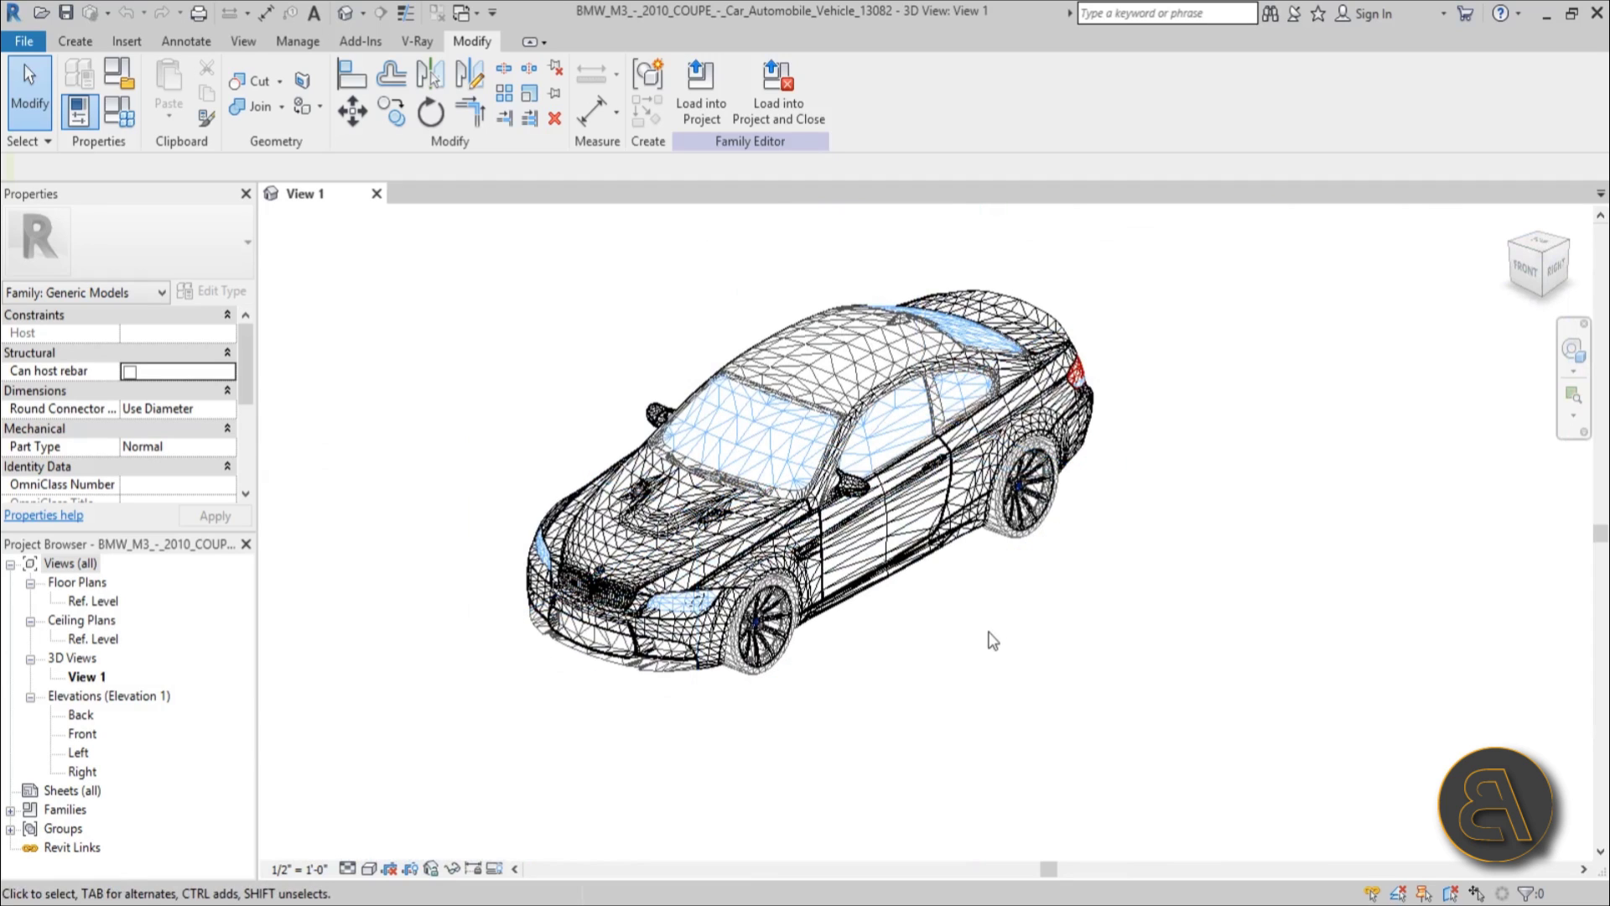
pyautogui.moveTo(981, 640); pyautogui.dragTo(952, 682, button='middle')
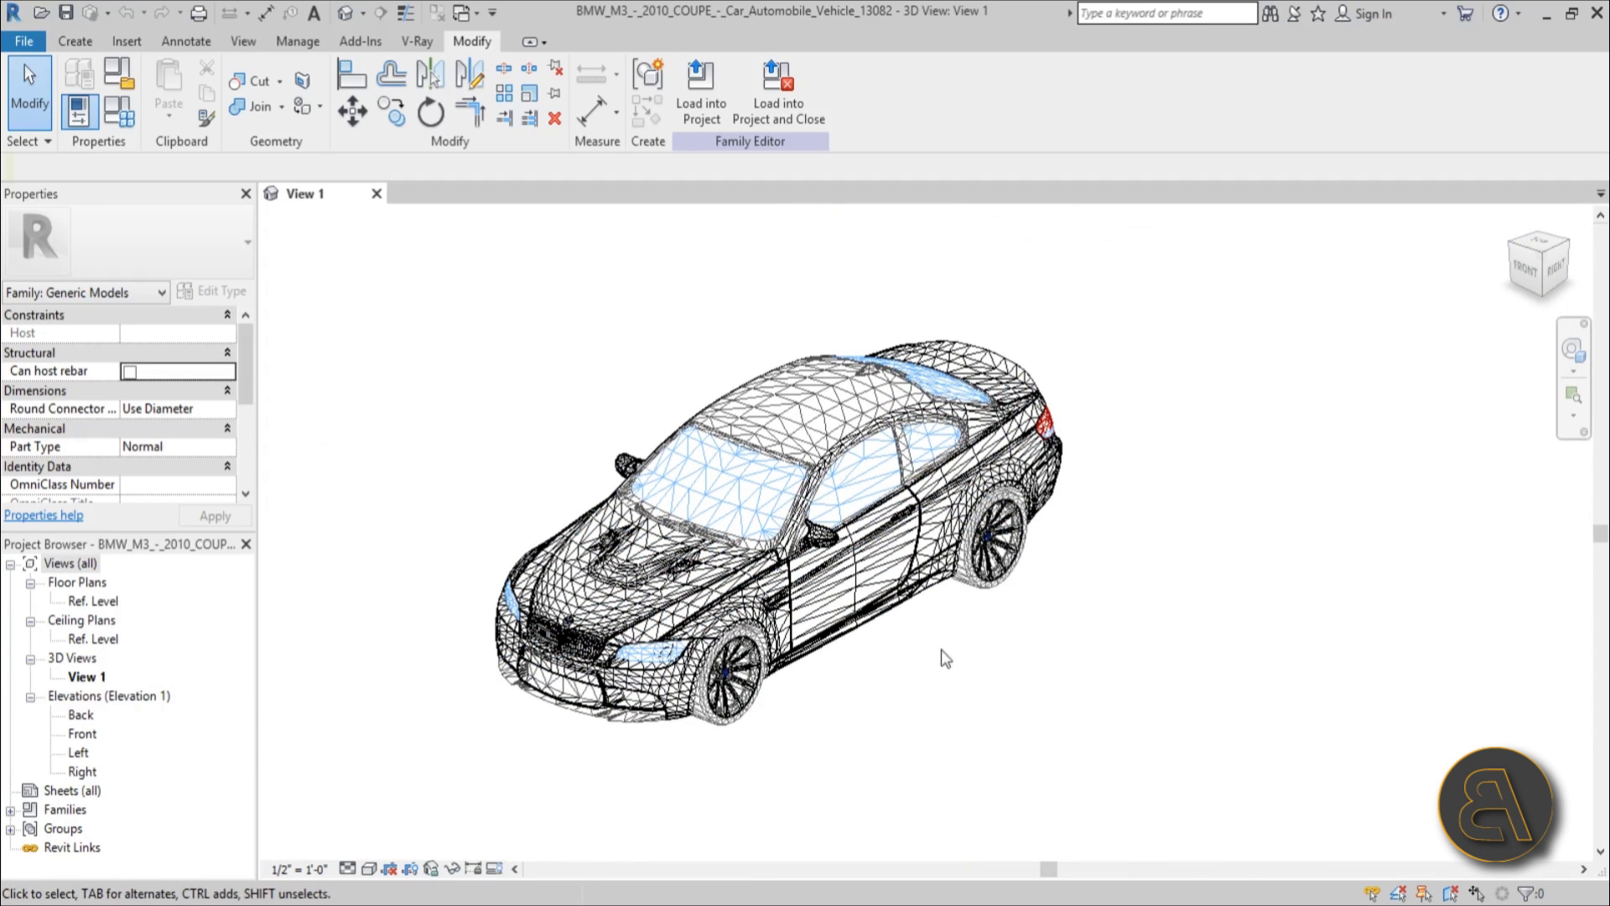
# - Open the Ref. Level floor plan and set its visual style to Hidden Line
pyautogui.doubleClick(94, 601)
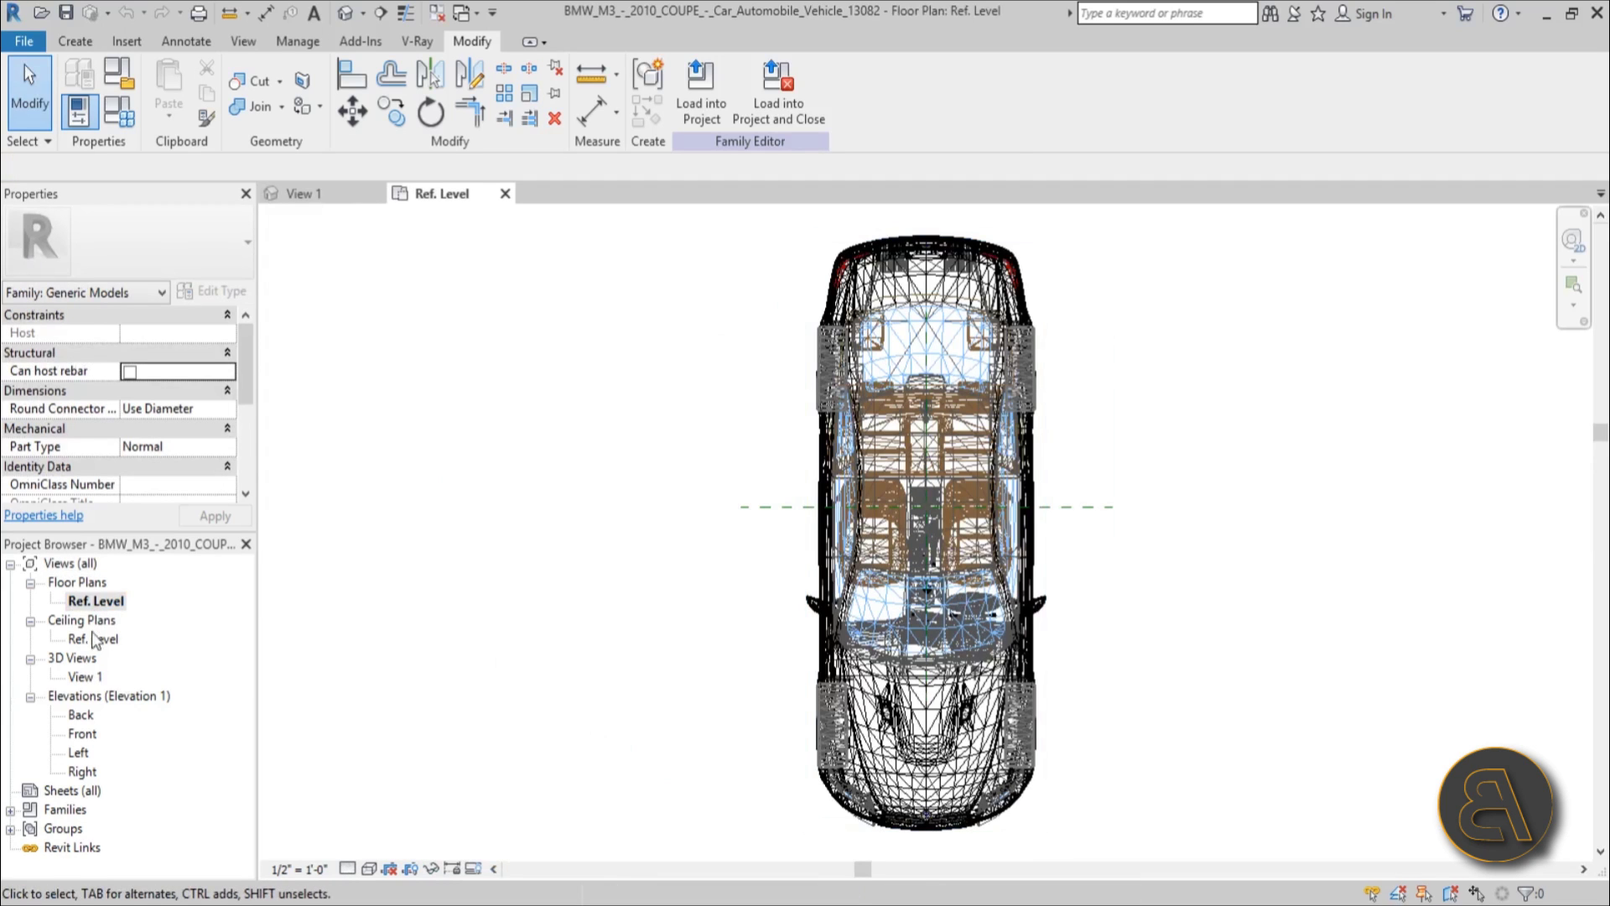
pyautogui.click(369, 869)
pyautogui.click(429, 763)
pyautogui.scroll(-2, 555, 463)
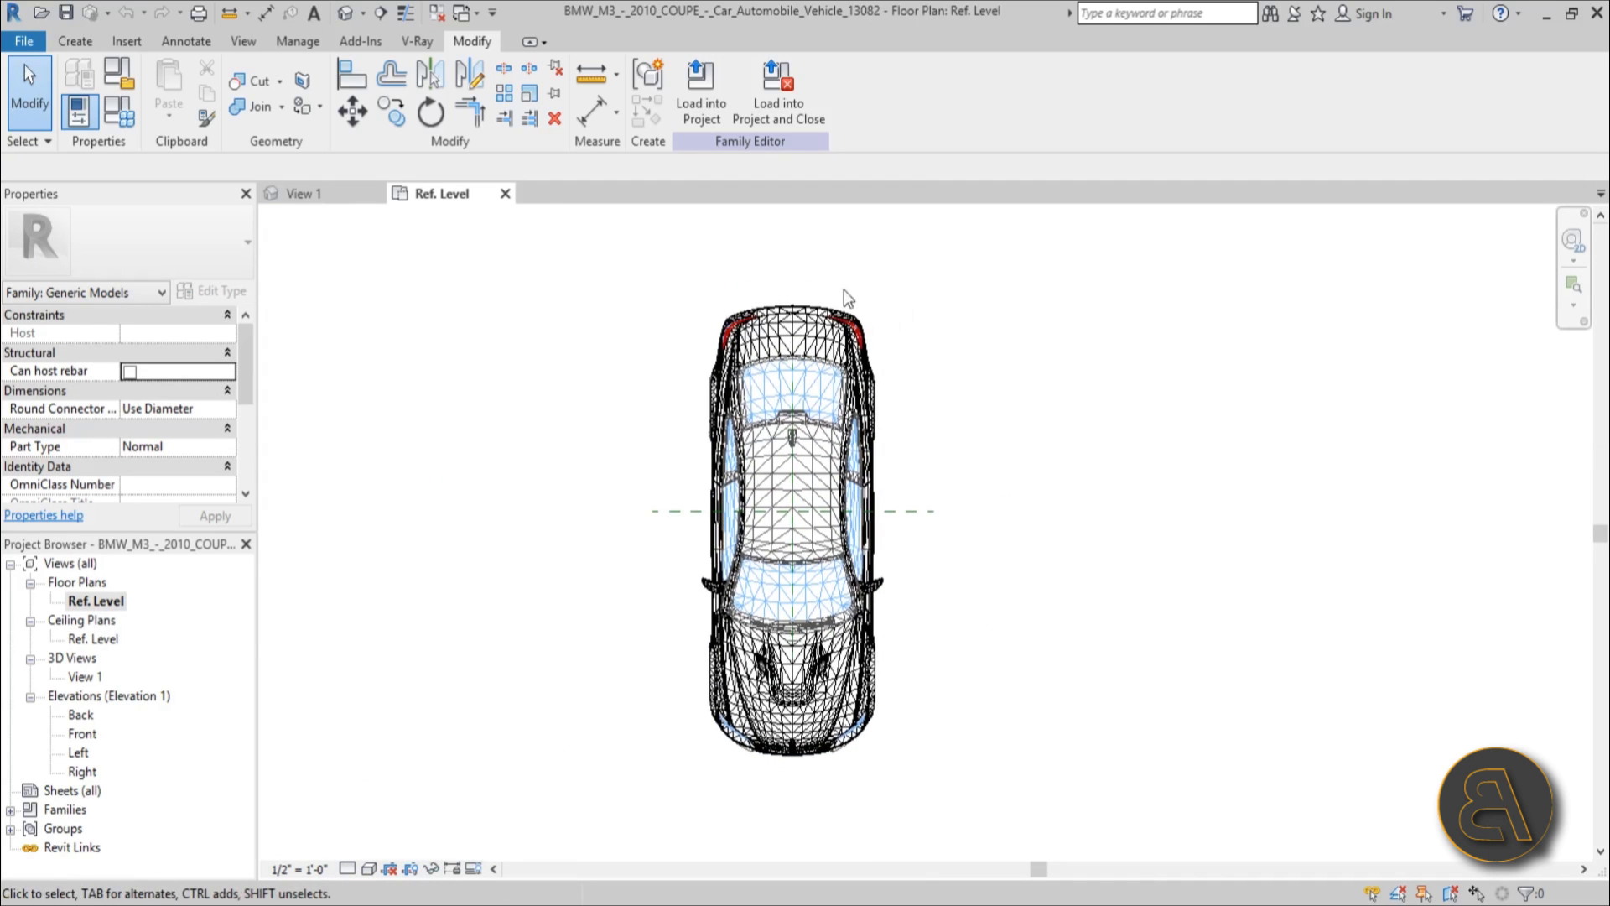
pyautogui.scroll(-2, 880, 735)
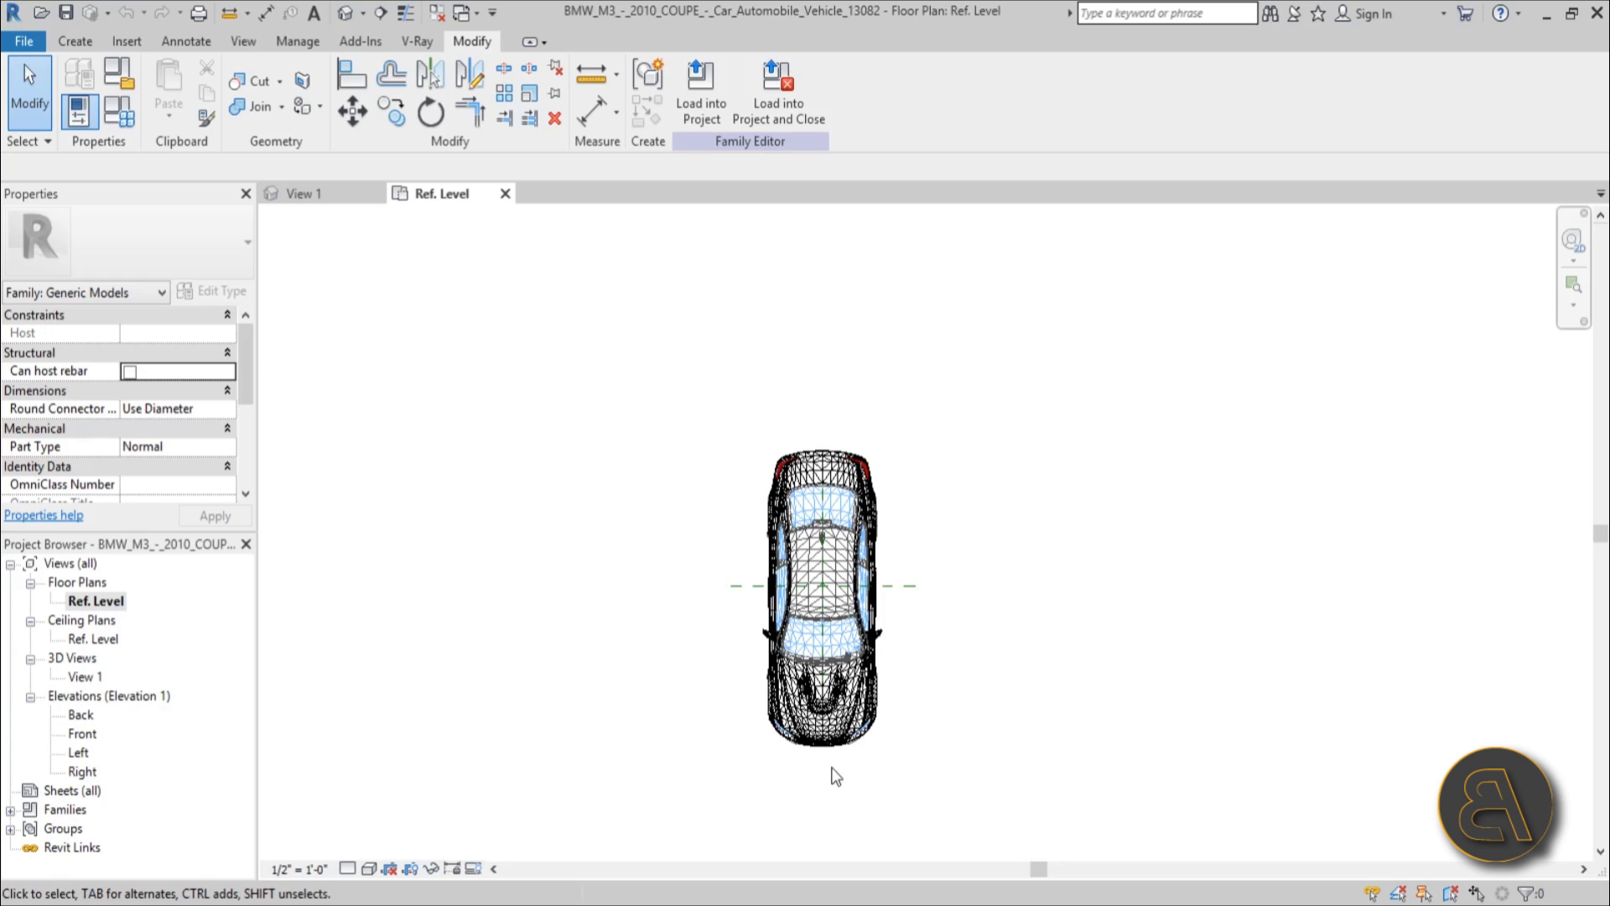
# - Check the car in the 3D view View 1 and return to the Ref. Level floor plan
pyautogui.doubleClick(81, 677)
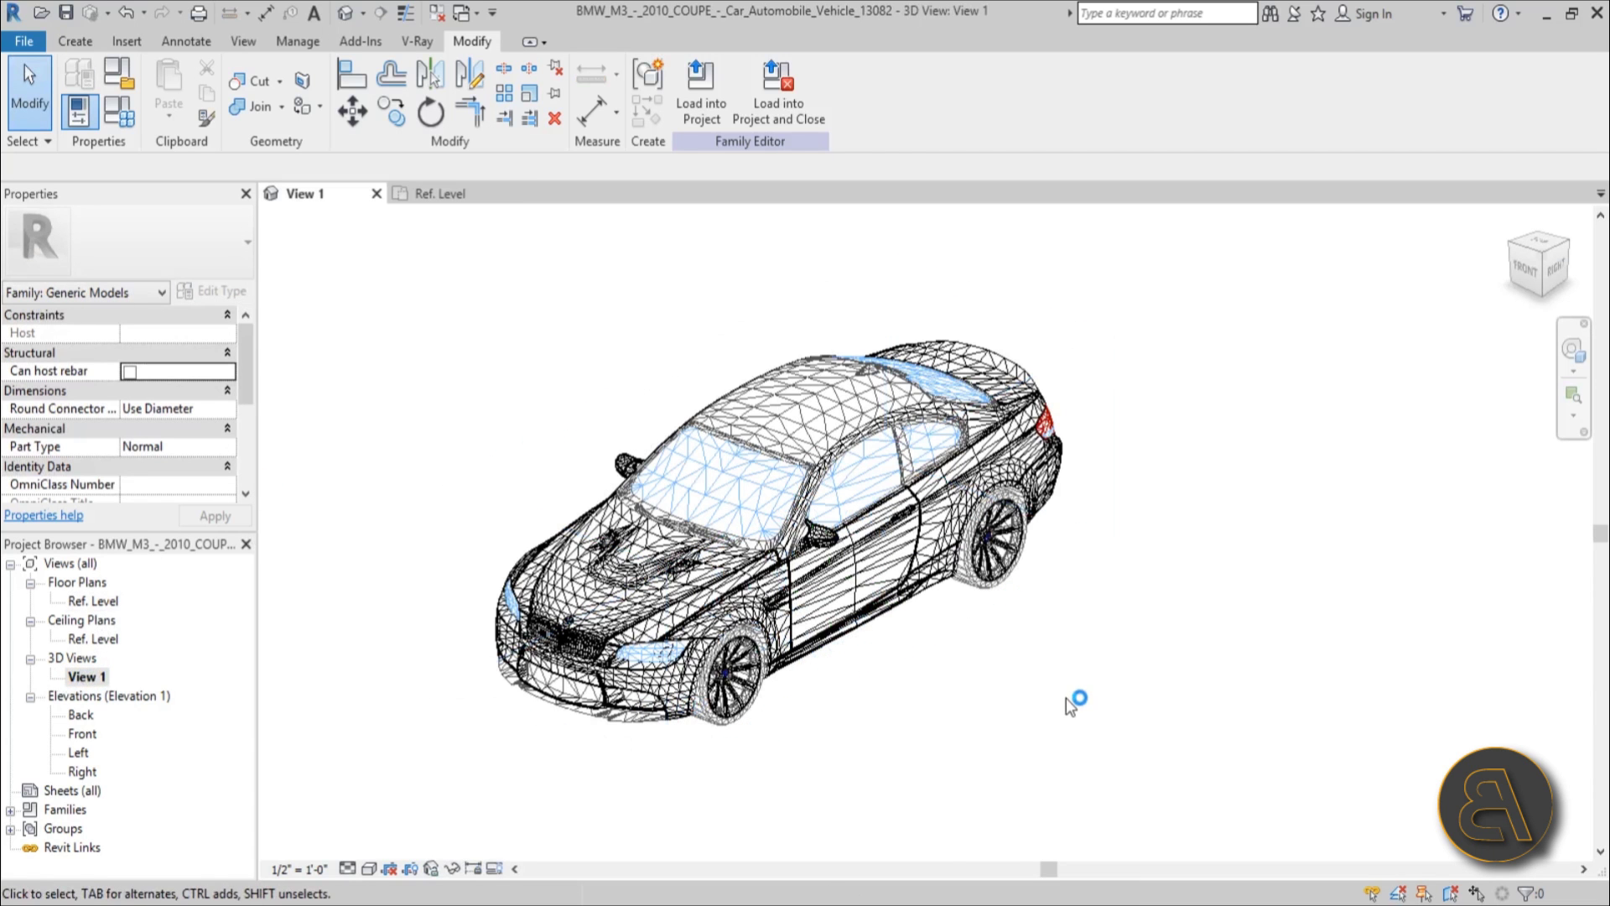
pyautogui.click(93, 603)
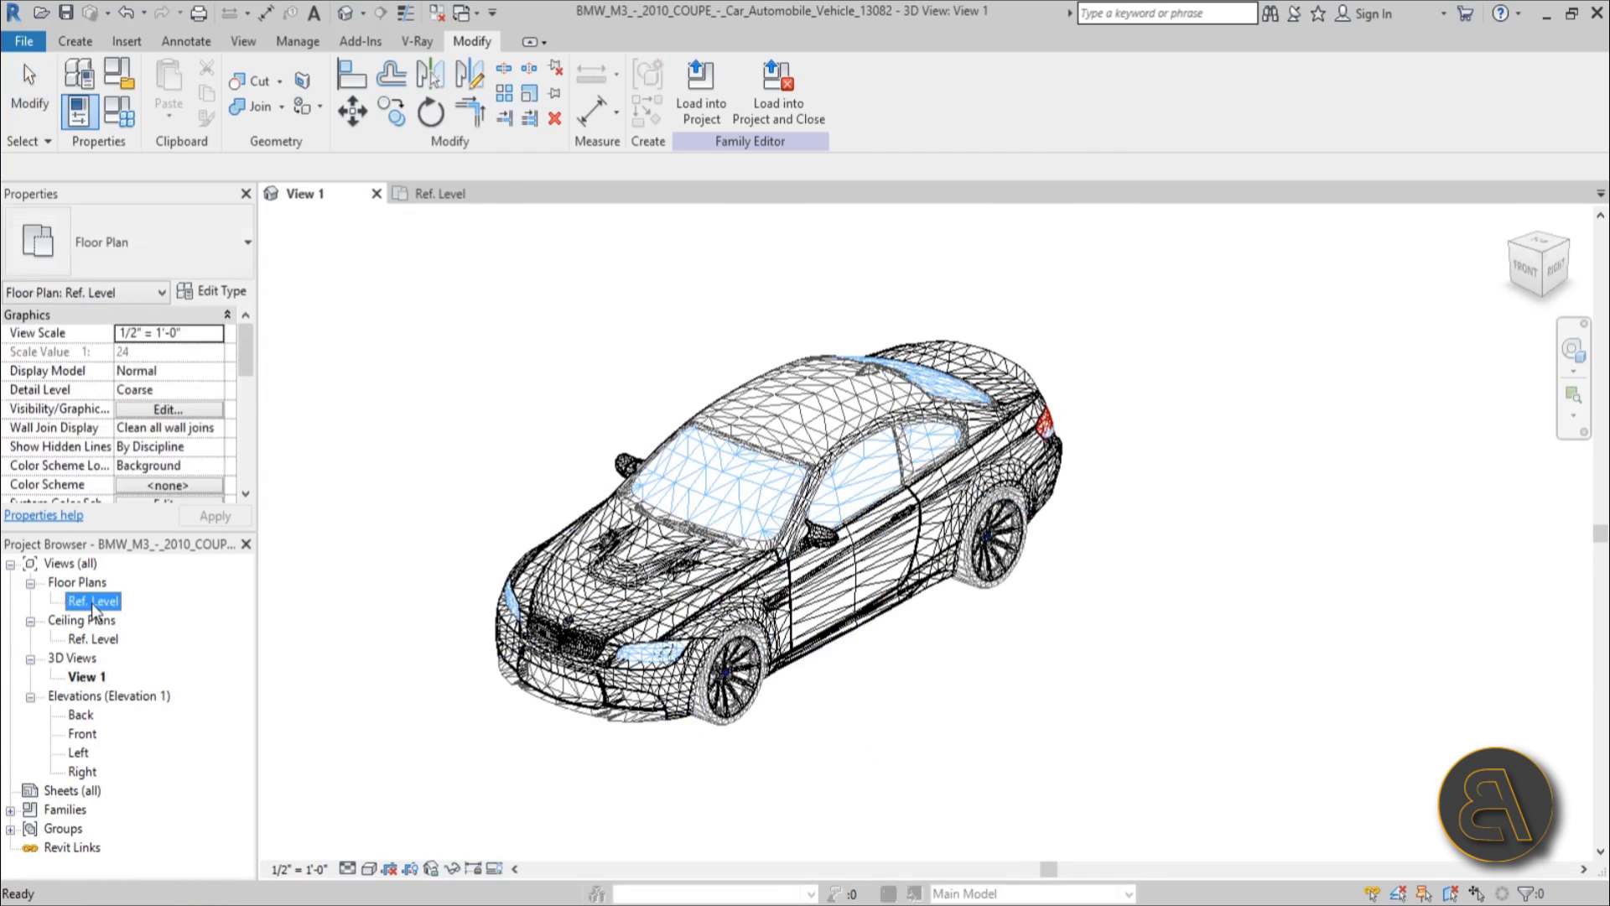
pyautogui.doubleClick(93, 604)
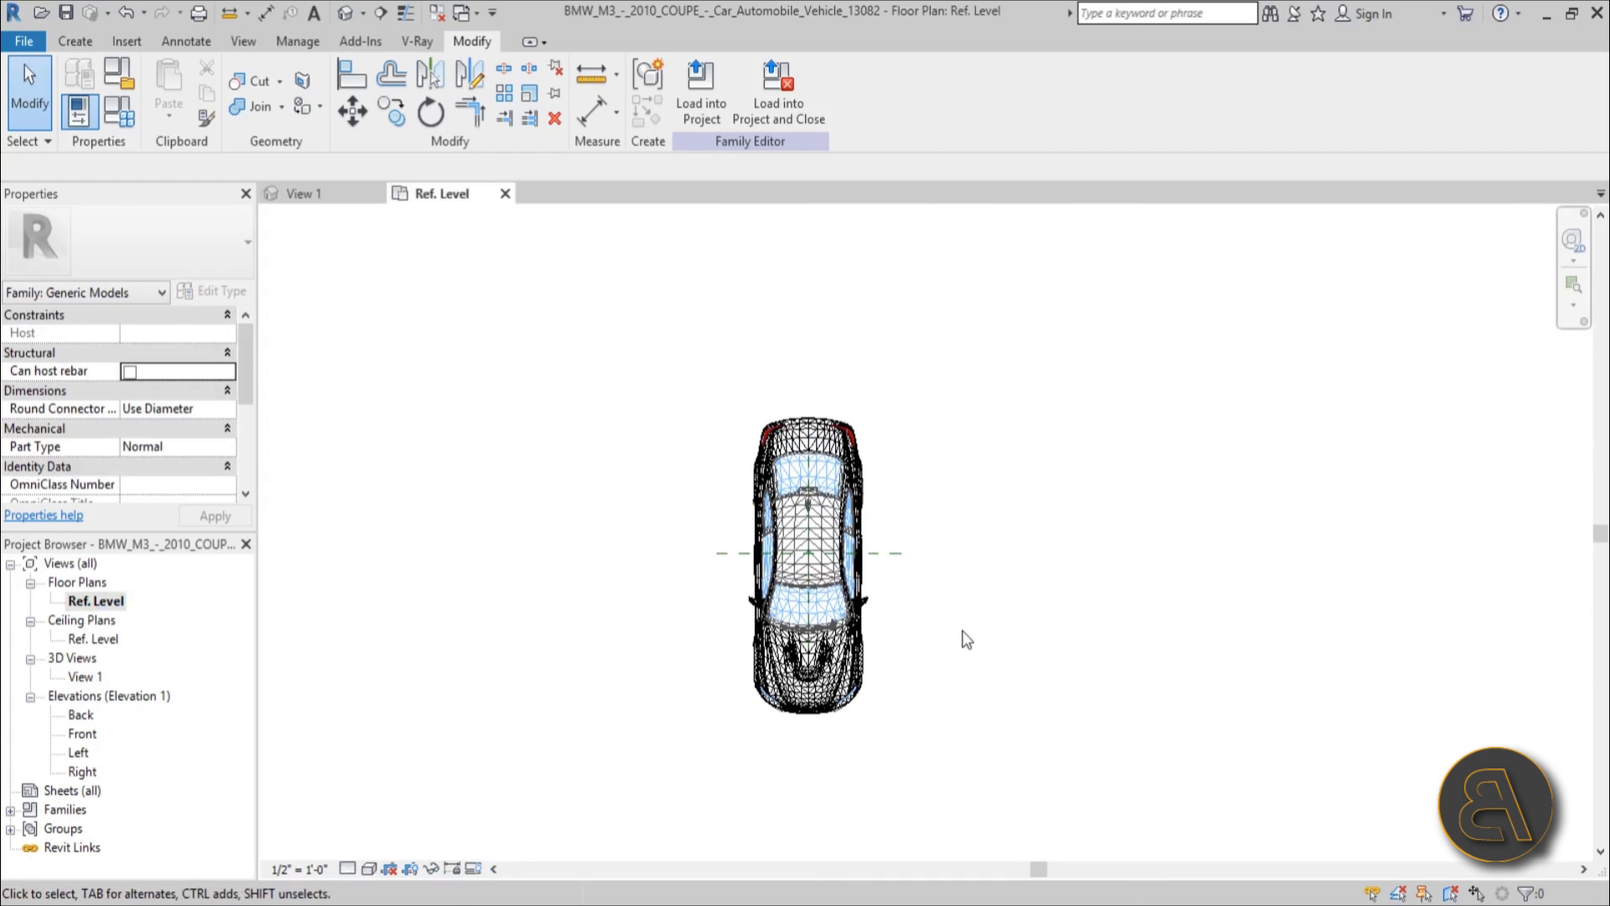
# - Start a masking region and trace the rear bumper with two start-end-radius arcs from the centerline around the right corner
pyautogui.click(194, 47)
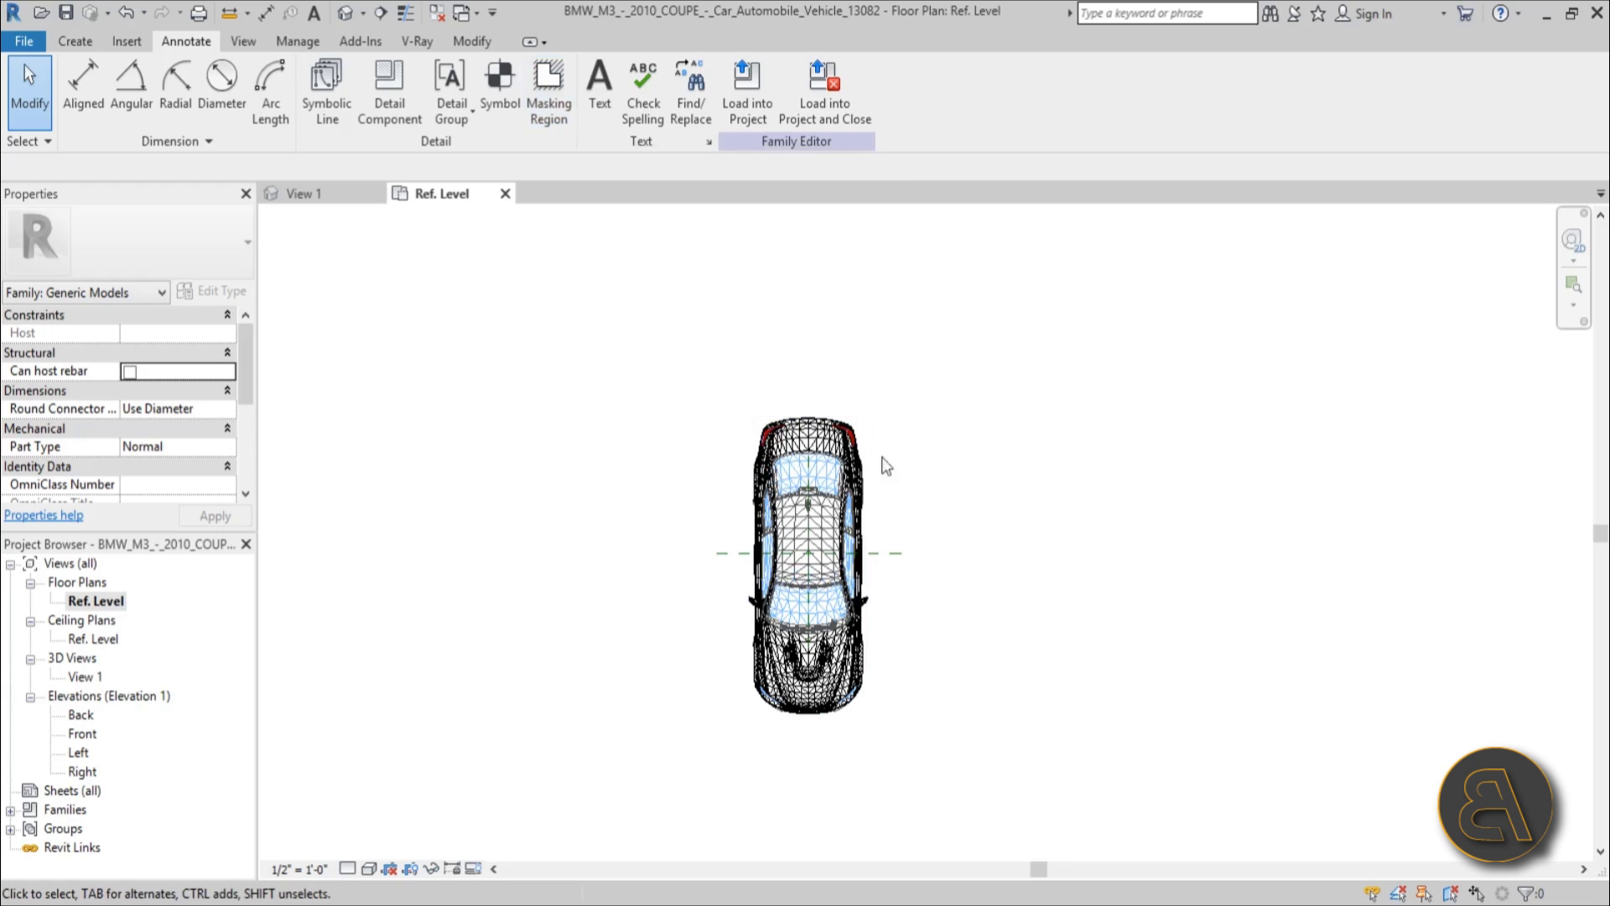
pyautogui.scroll(2, 834, 613)
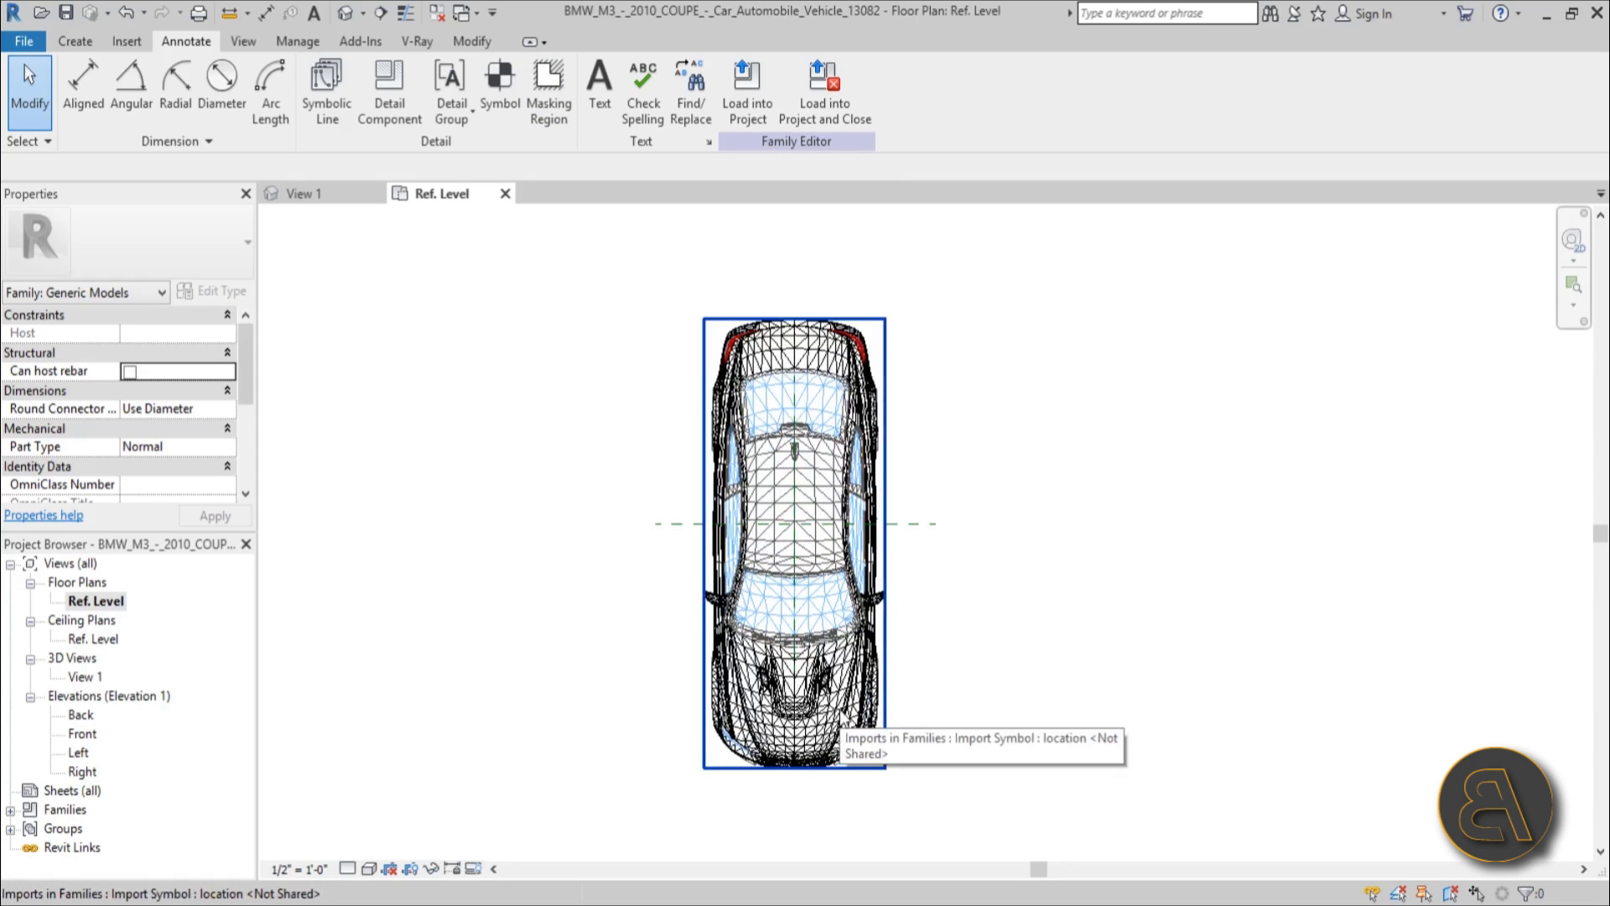
pyautogui.click(548, 88)
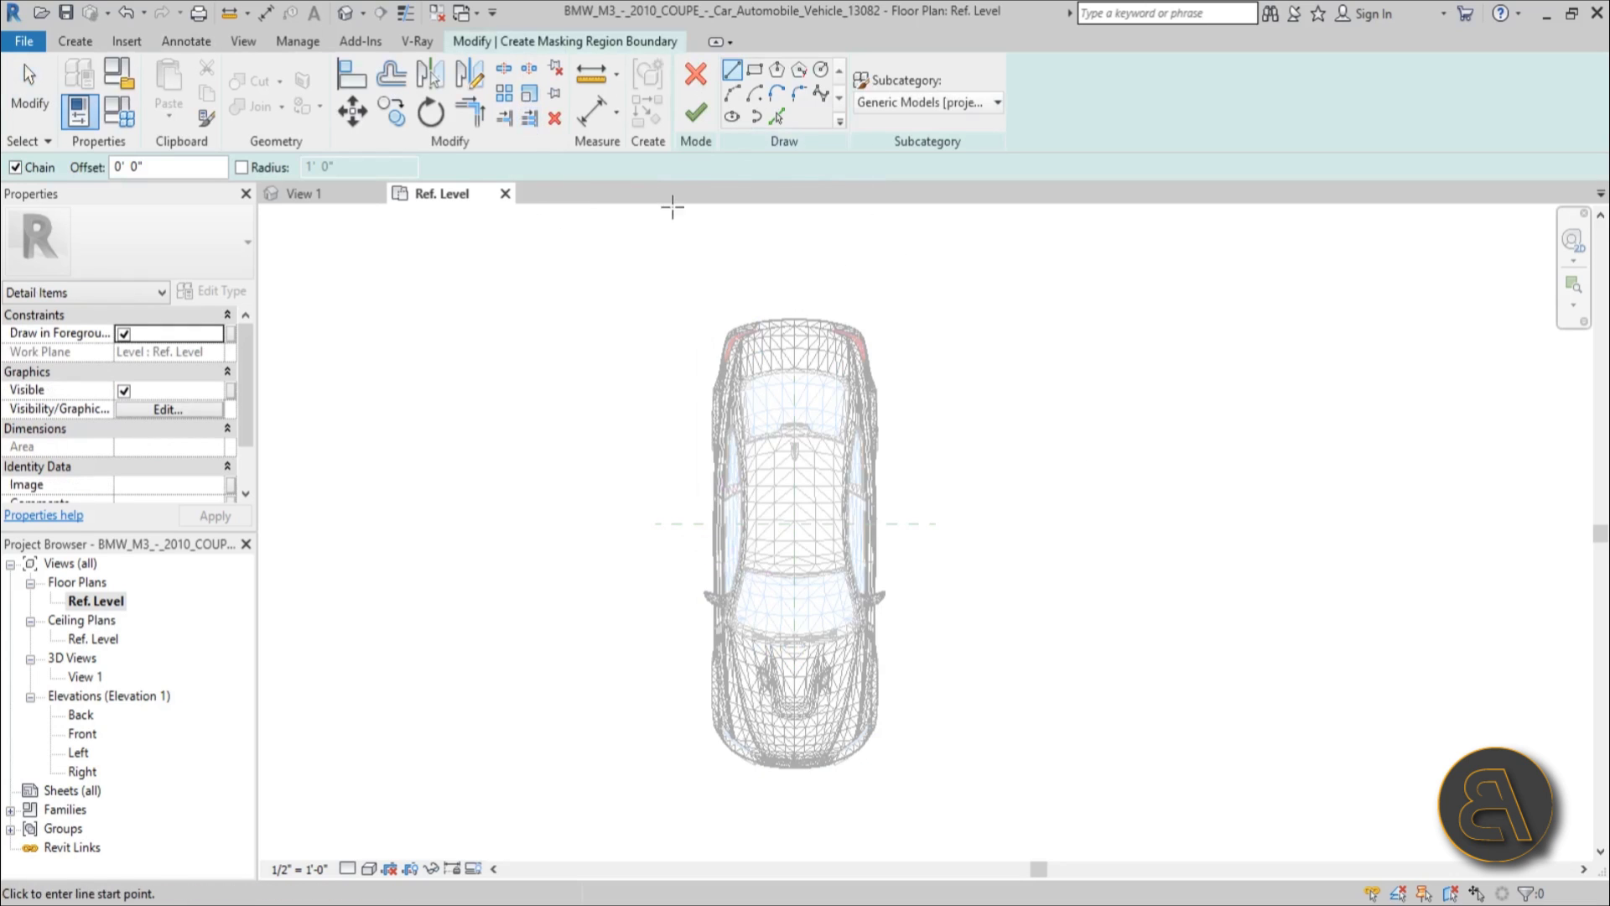
pyautogui.click(732, 95)
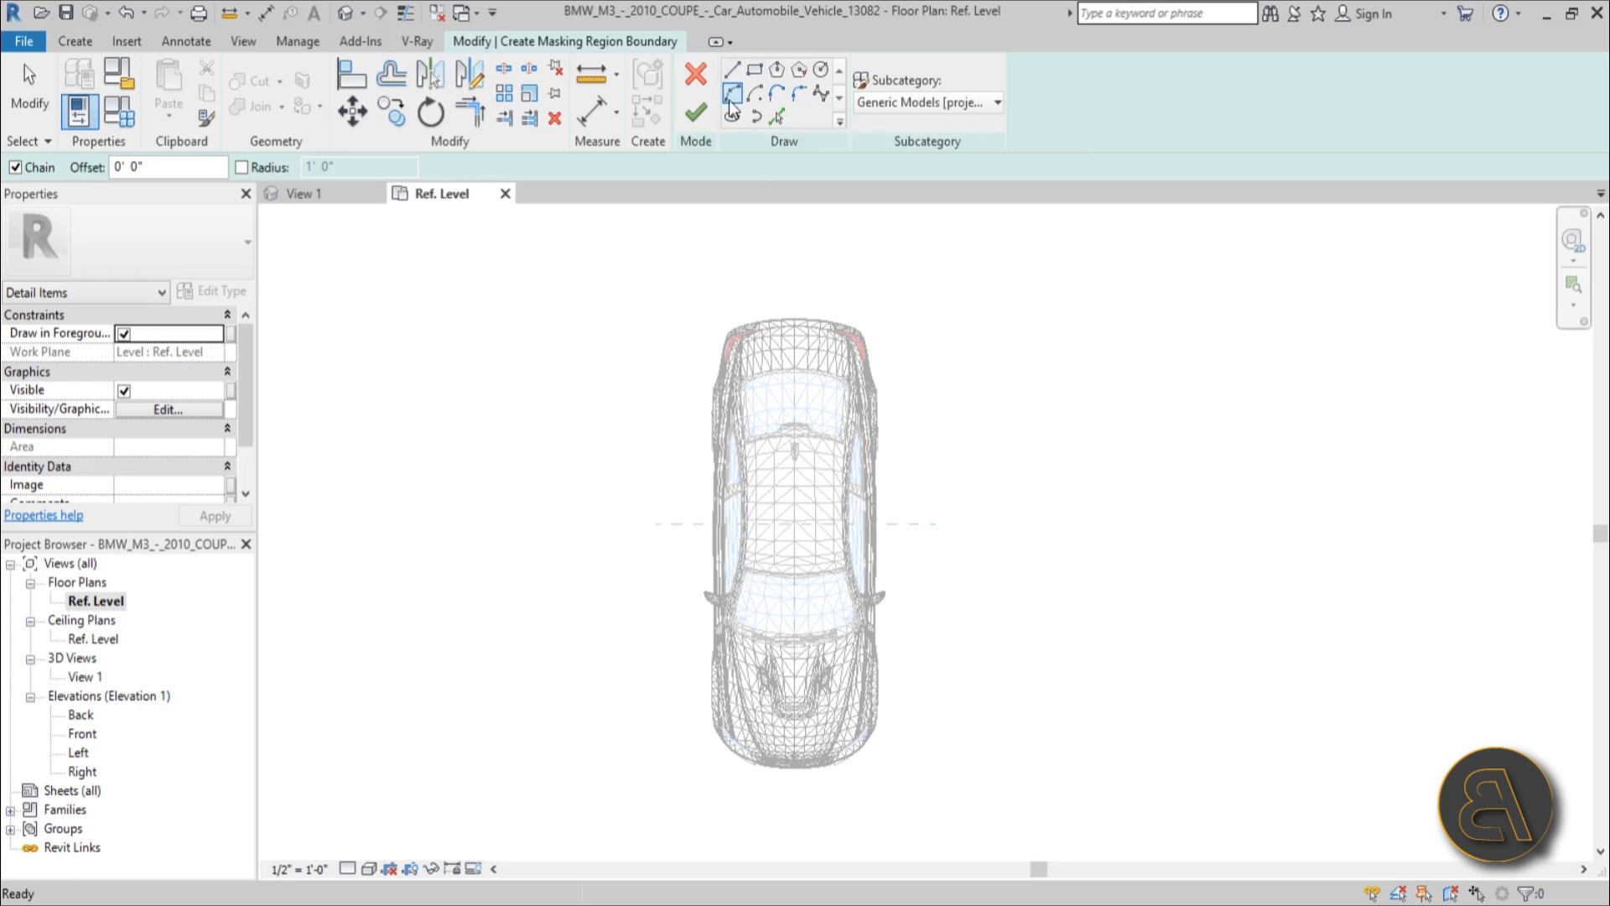
pyautogui.scroll(3, 861, 330)
pyautogui.scroll(6, 728, 277)
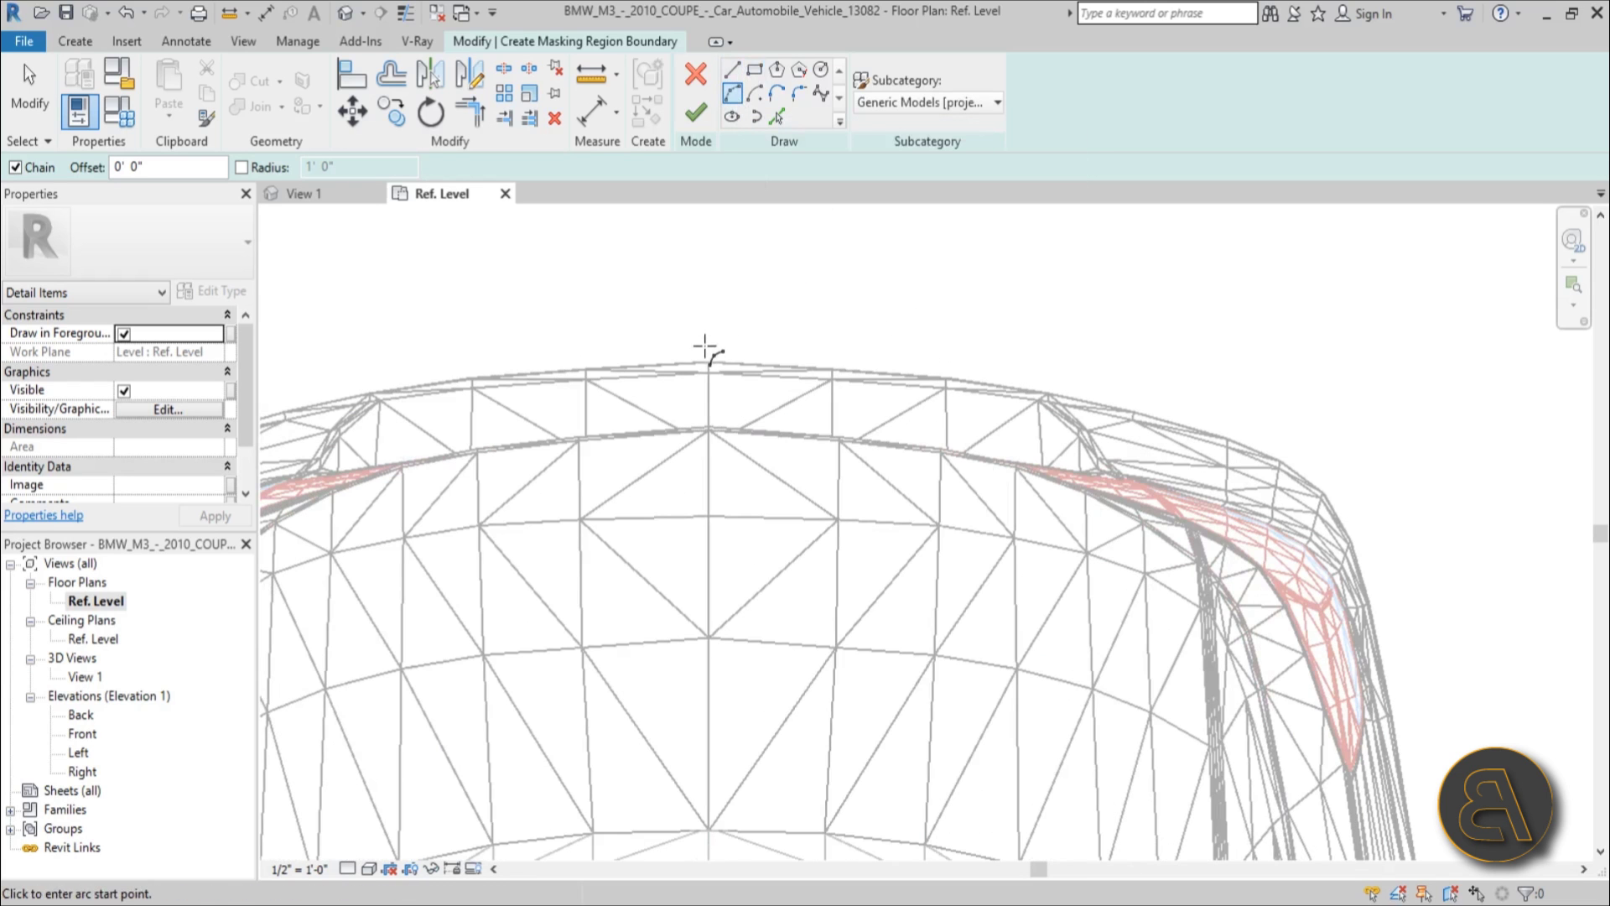
pyautogui.scroll(-5, 714, 334)
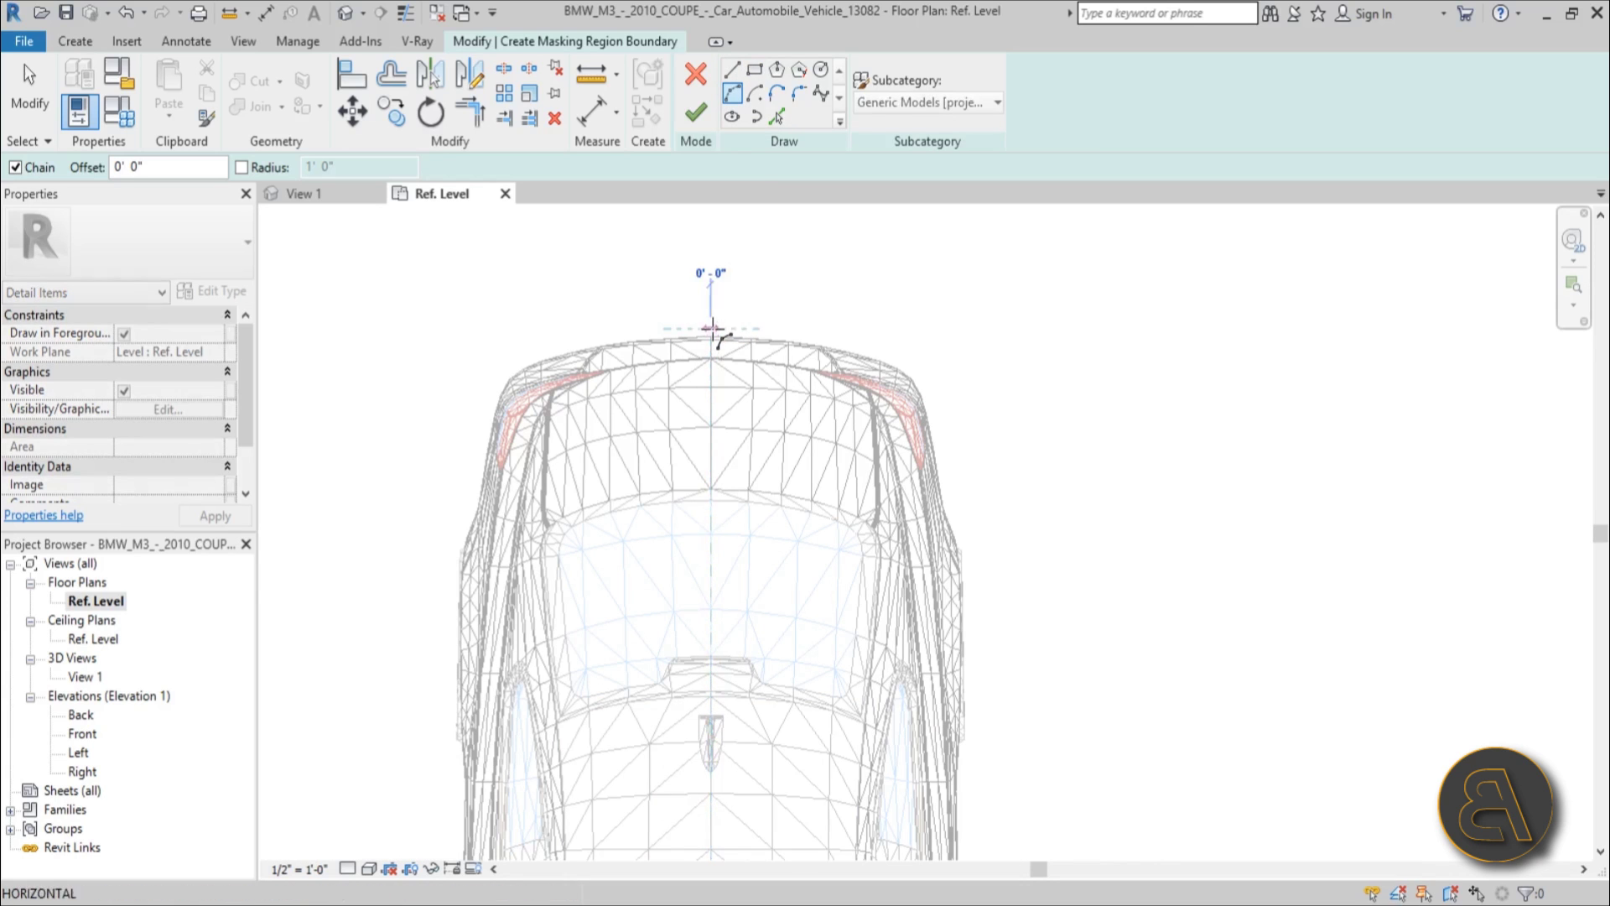
pyautogui.scroll(3, 807, 343)
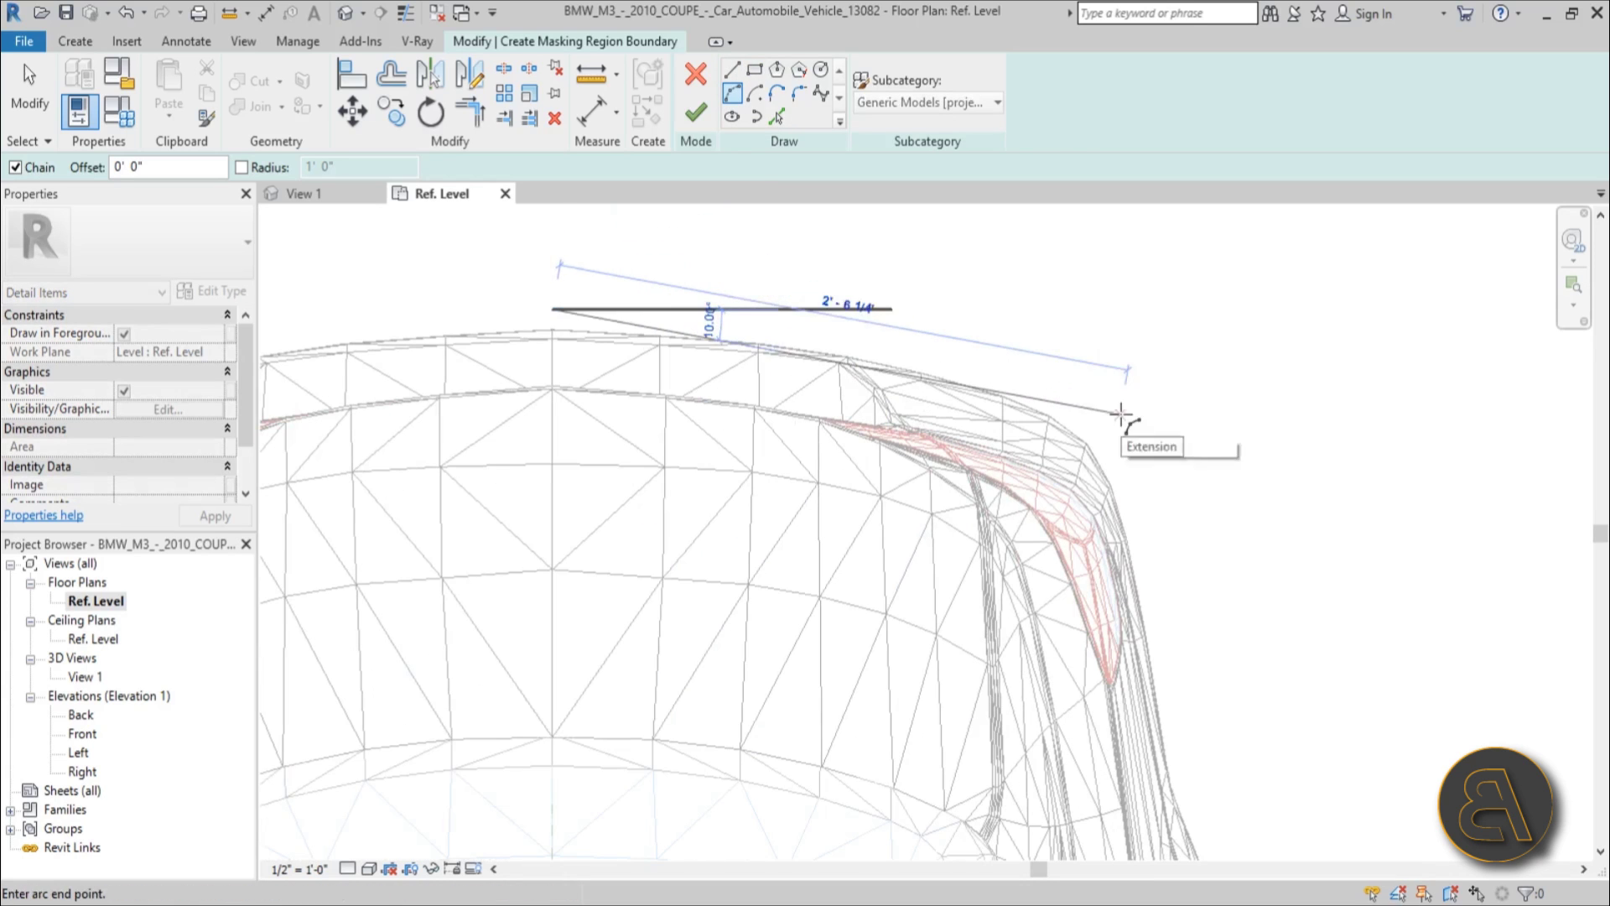
pyautogui.click(1053, 401)
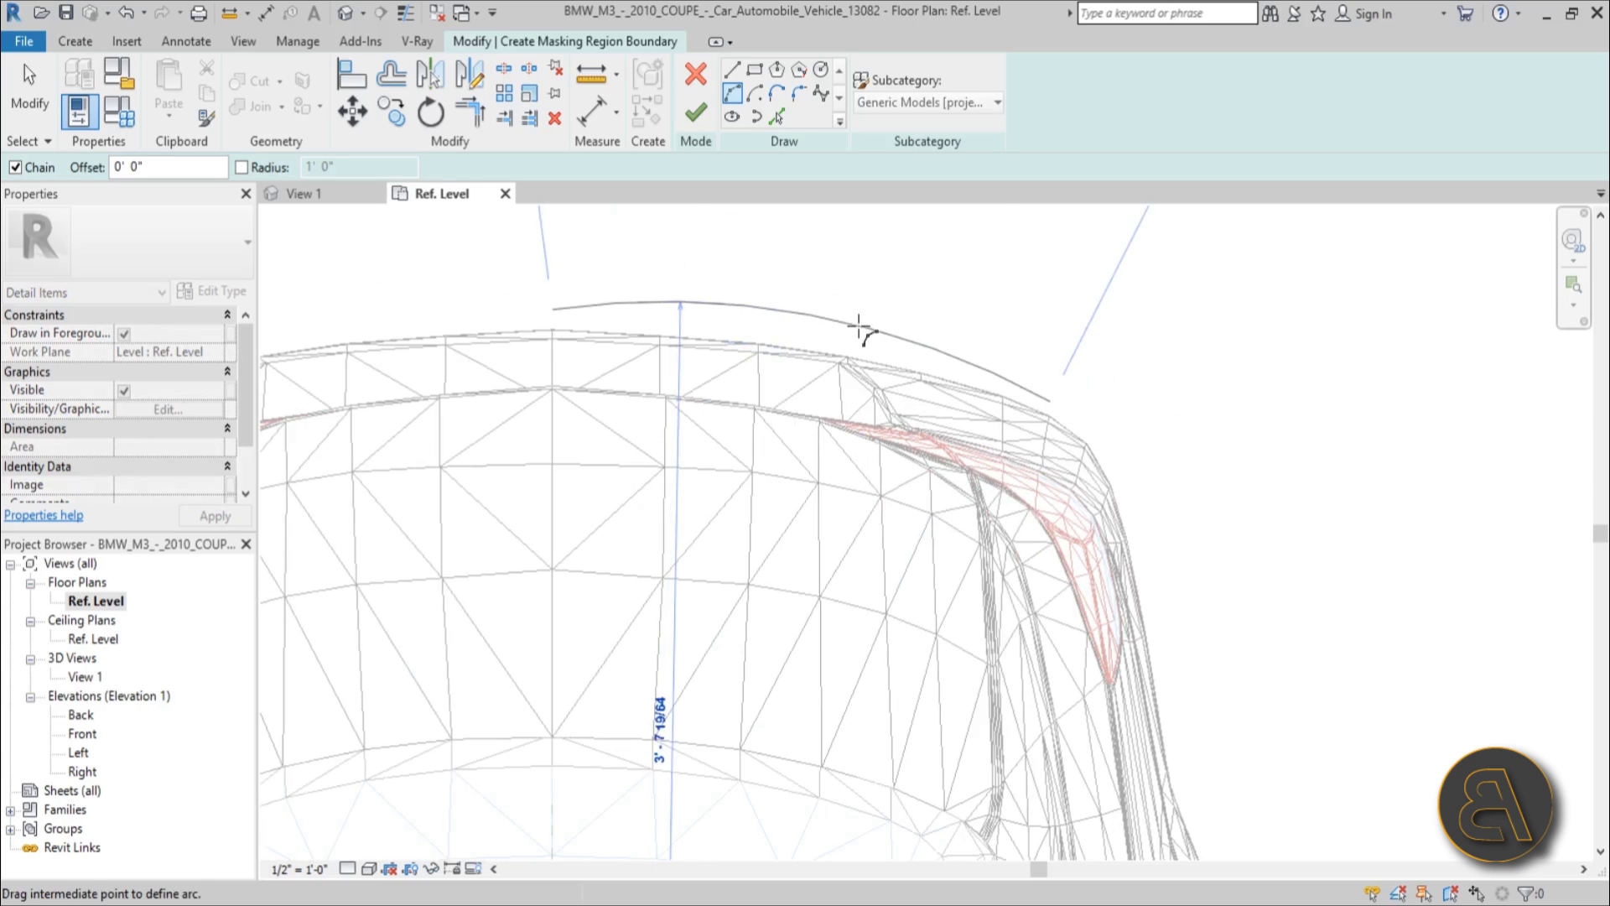
pyautogui.click(857, 346)
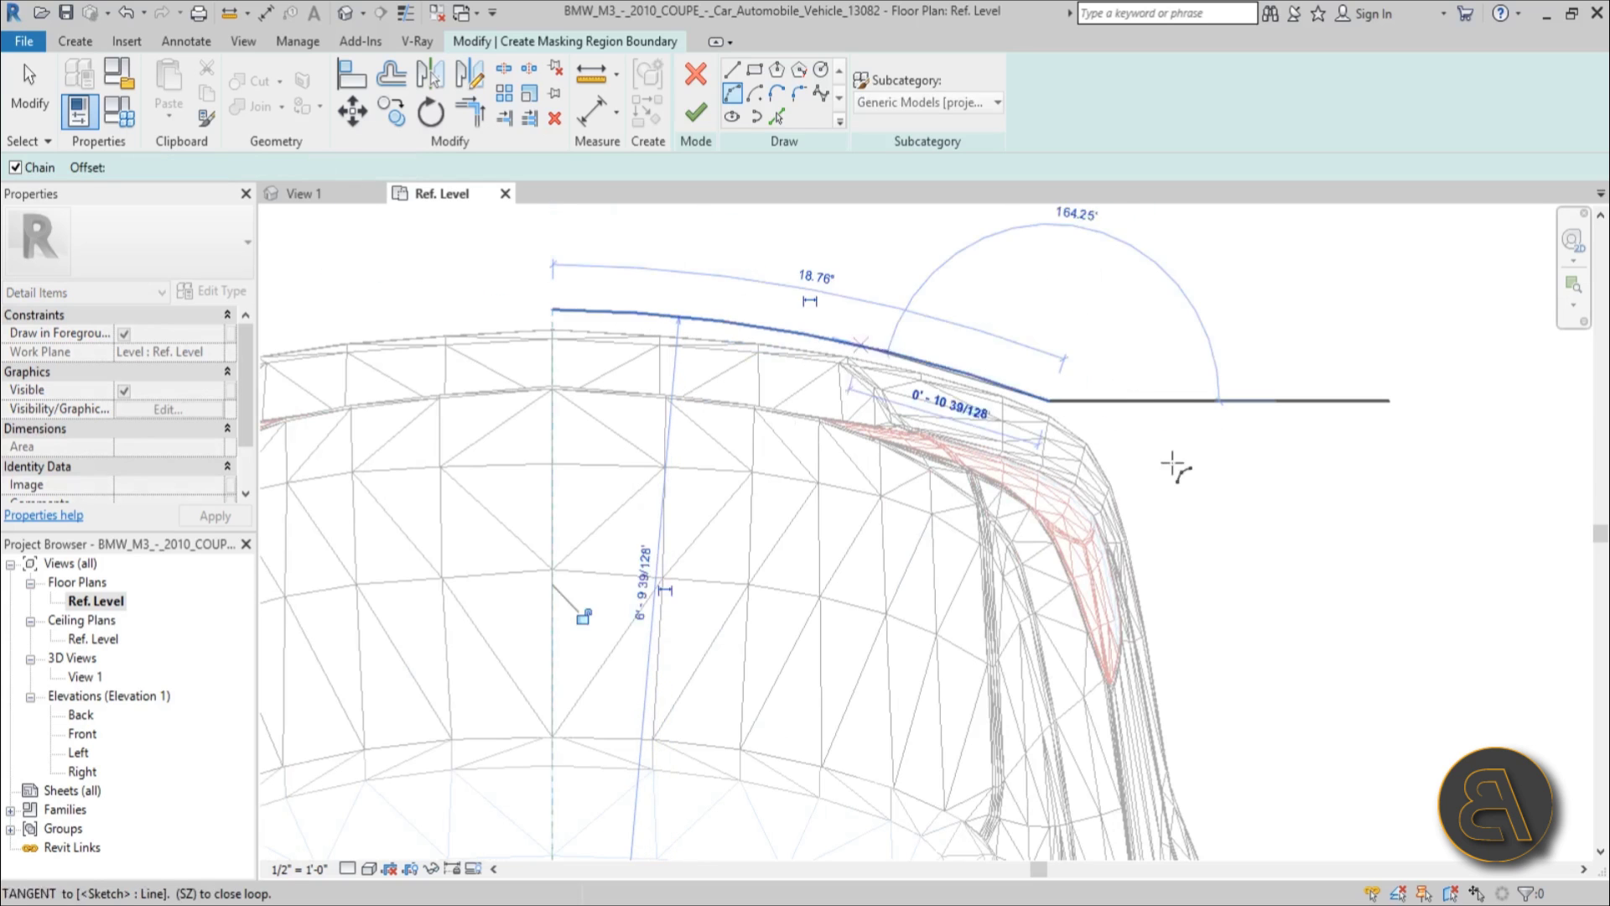
pyautogui.click(1129, 520)
pyautogui.click(1135, 487)
# - Continue the masking boundary with two straight lines along the right side, from the rear corner to the rear wheel flare
pyautogui.scroll(-2, 1139, 495)
pyautogui.moveTo(1141, 538); pyautogui.dragTo(836, 426, button='middle')
pyautogui.scroll(1, 838, 427)
pyautogui.scroll(2, 852, 436)
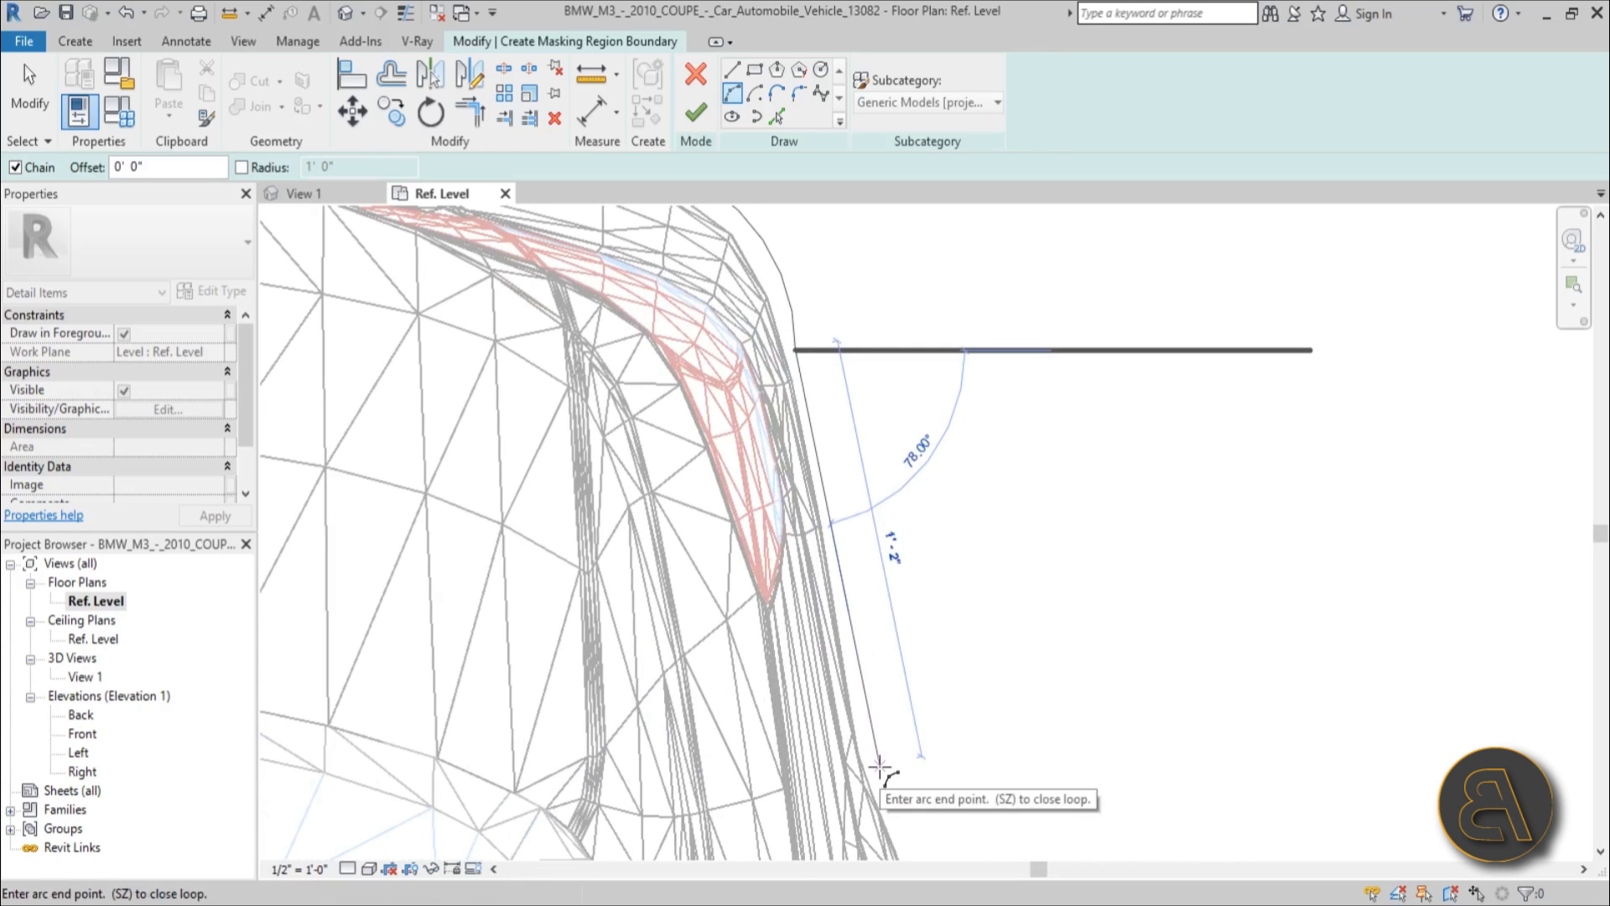
pyautogui.click(732, 71)
pyautogui.moveTo(861, 680); pyautogui.dragTo(758, 426, button='middle')
pyautogui.click(770, 512)
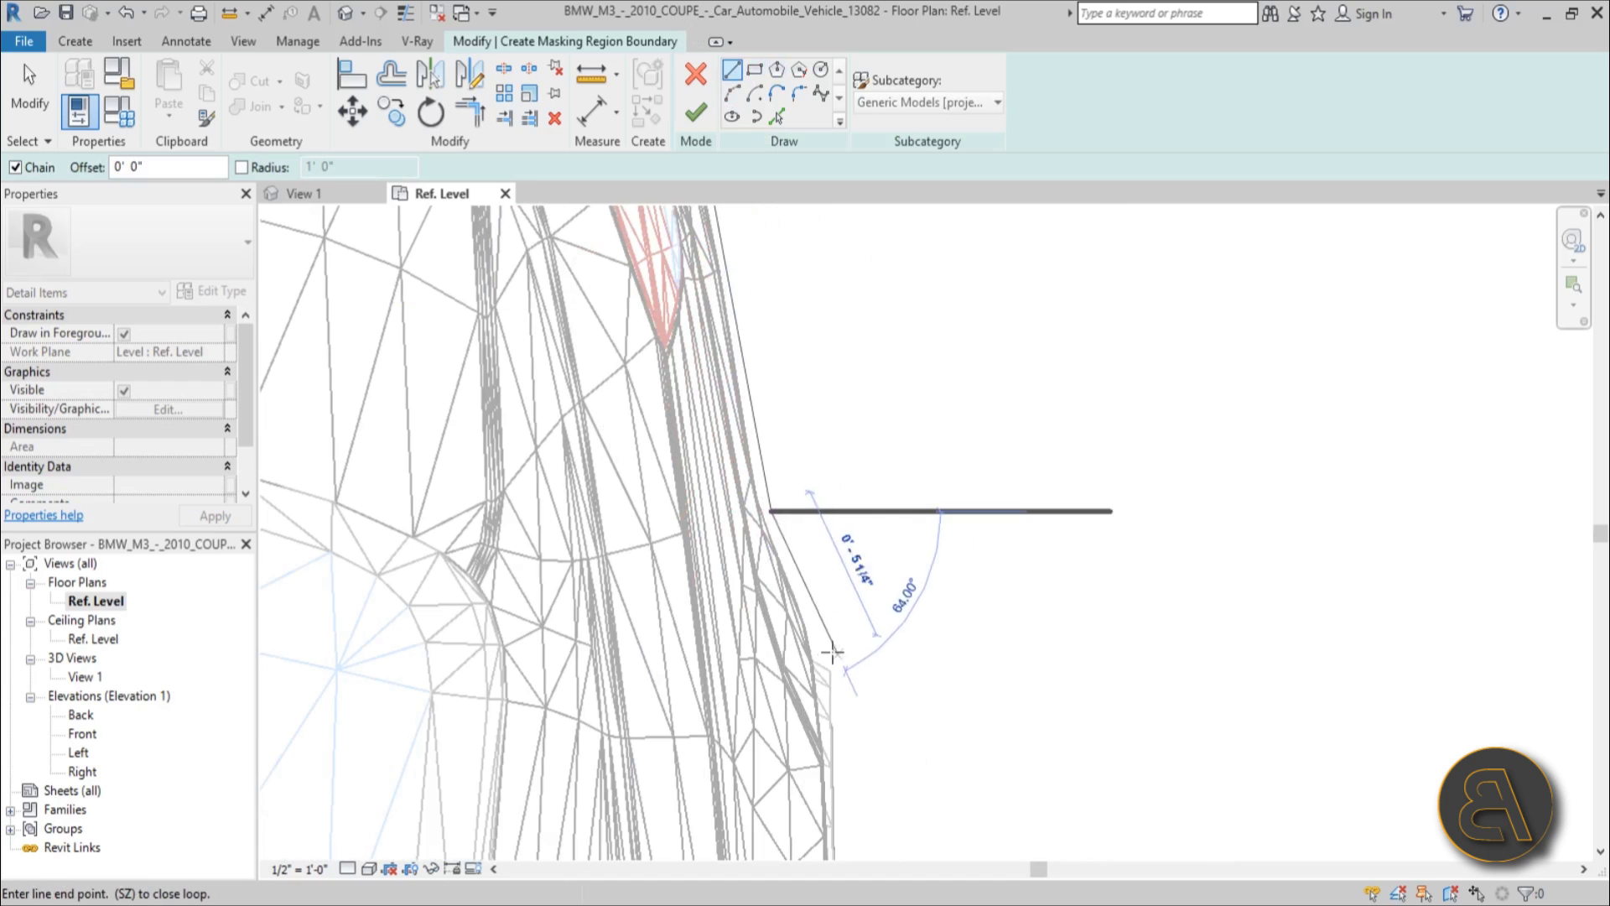
pyautogui.click(826, 659)
# - Trace the right rear wheel flare with two straight boundary lines, ending at the front edge of the wheel
pyautogui.scroll(-2, 831, 667)
pyautogui.moveTo(843, 677); pyautogui.dragTo(837, 360, button='middle')
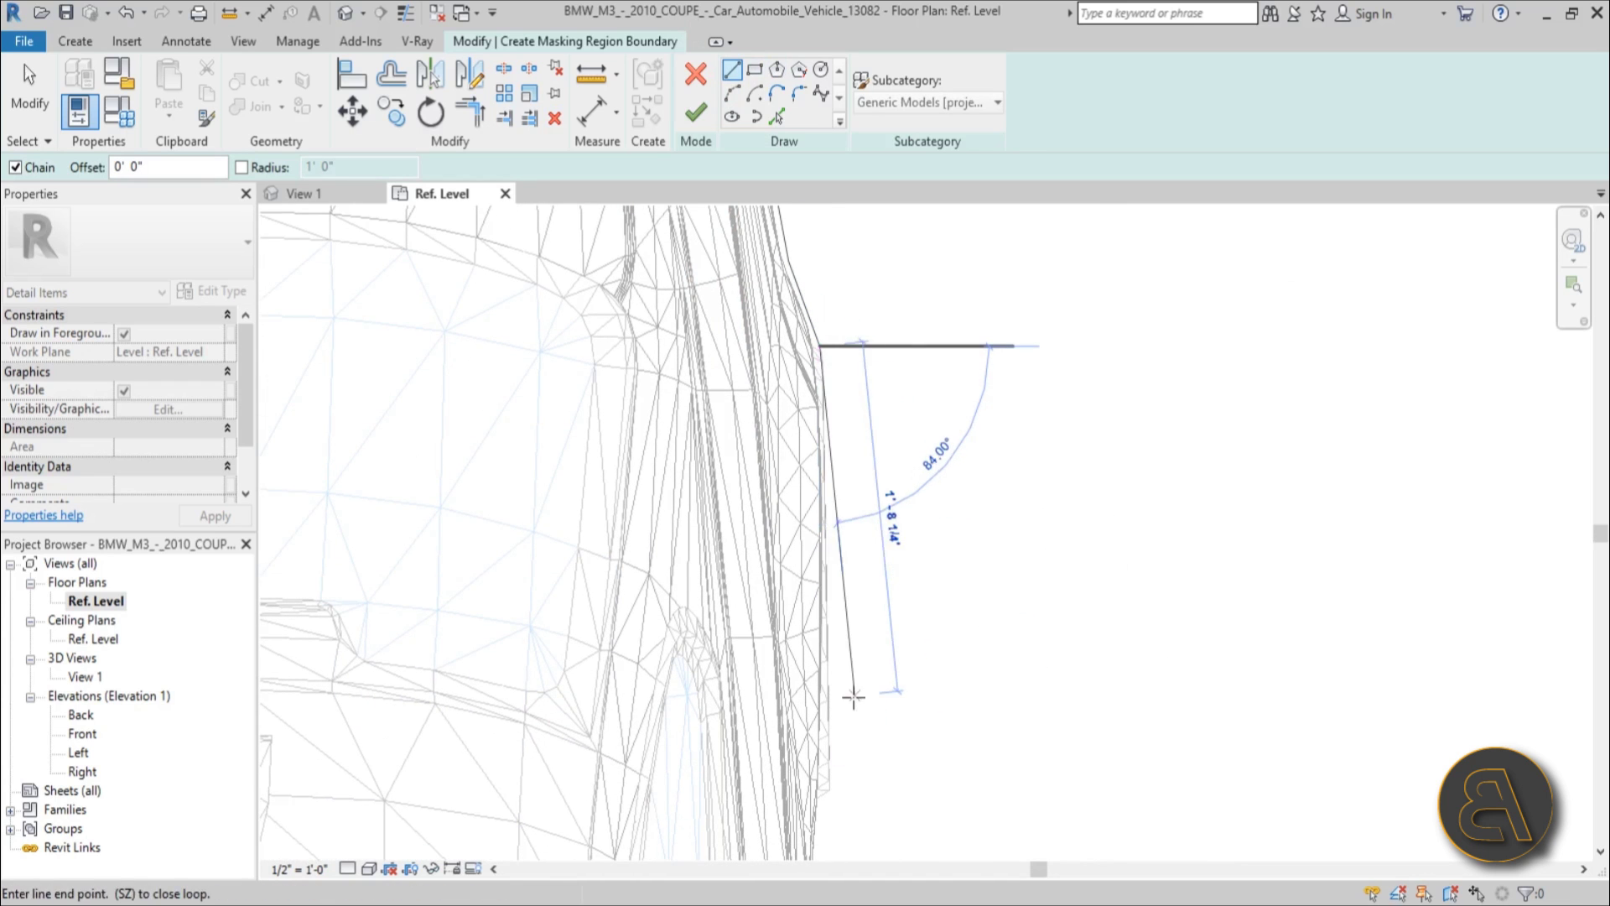
pyautogui.scroll(3, 839, 496)
pyautogui.click(810, 503)
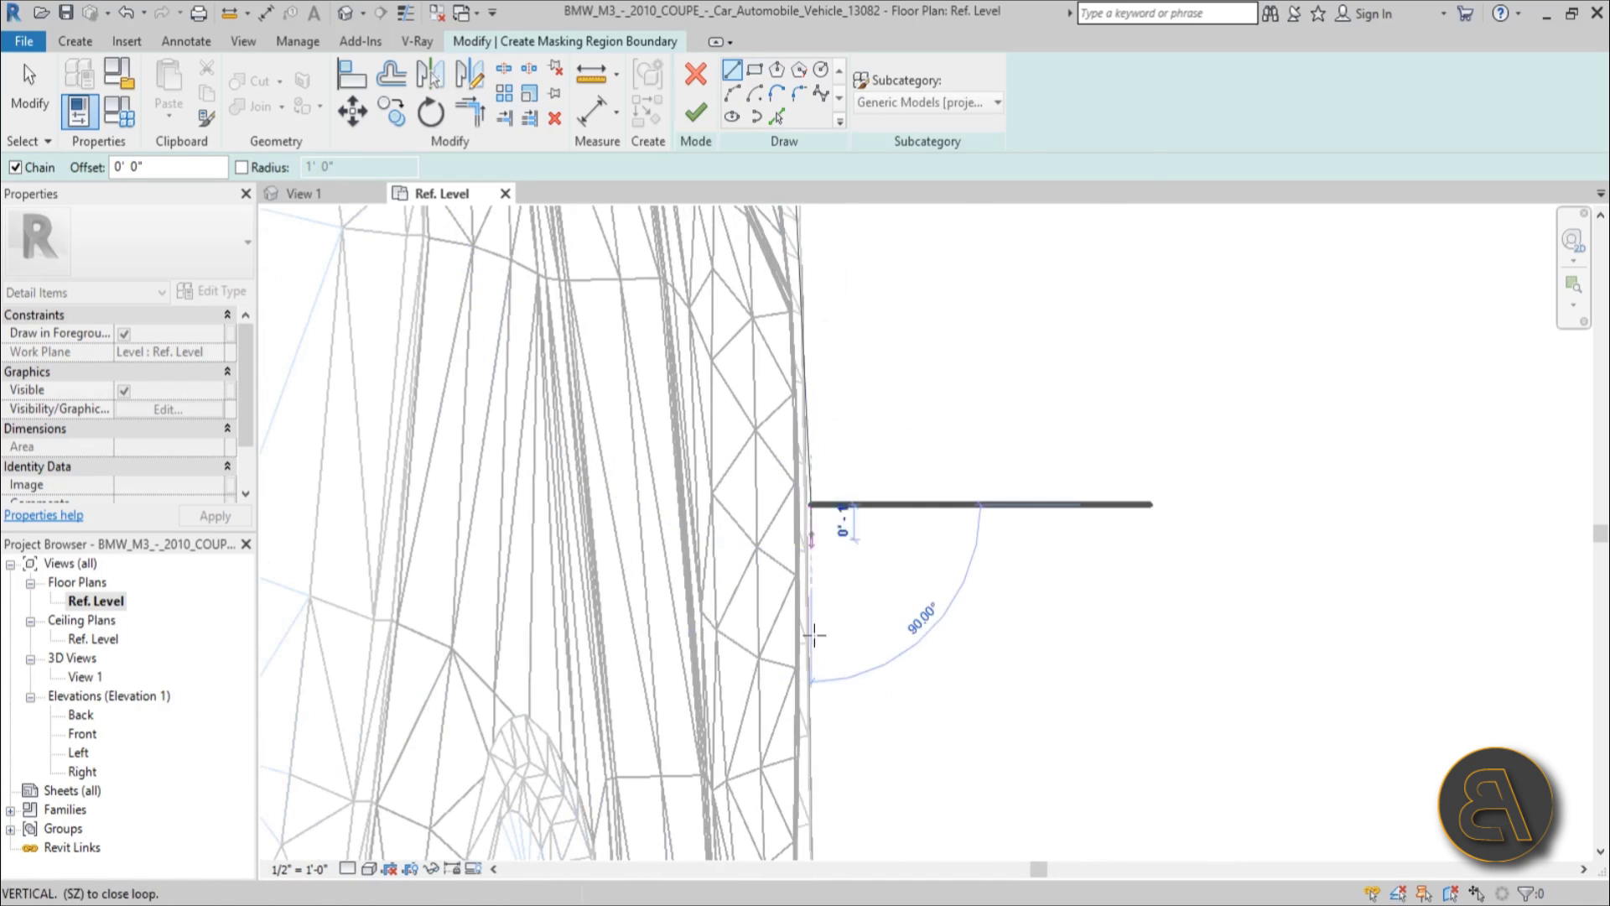
pyautogui.scroll(-2, 818, 639)
pyautogui.moveTo(832, 597); pyautogui.dragTo(845, 181, button='middle')
pyautogui.scroll(5, 848, 424)
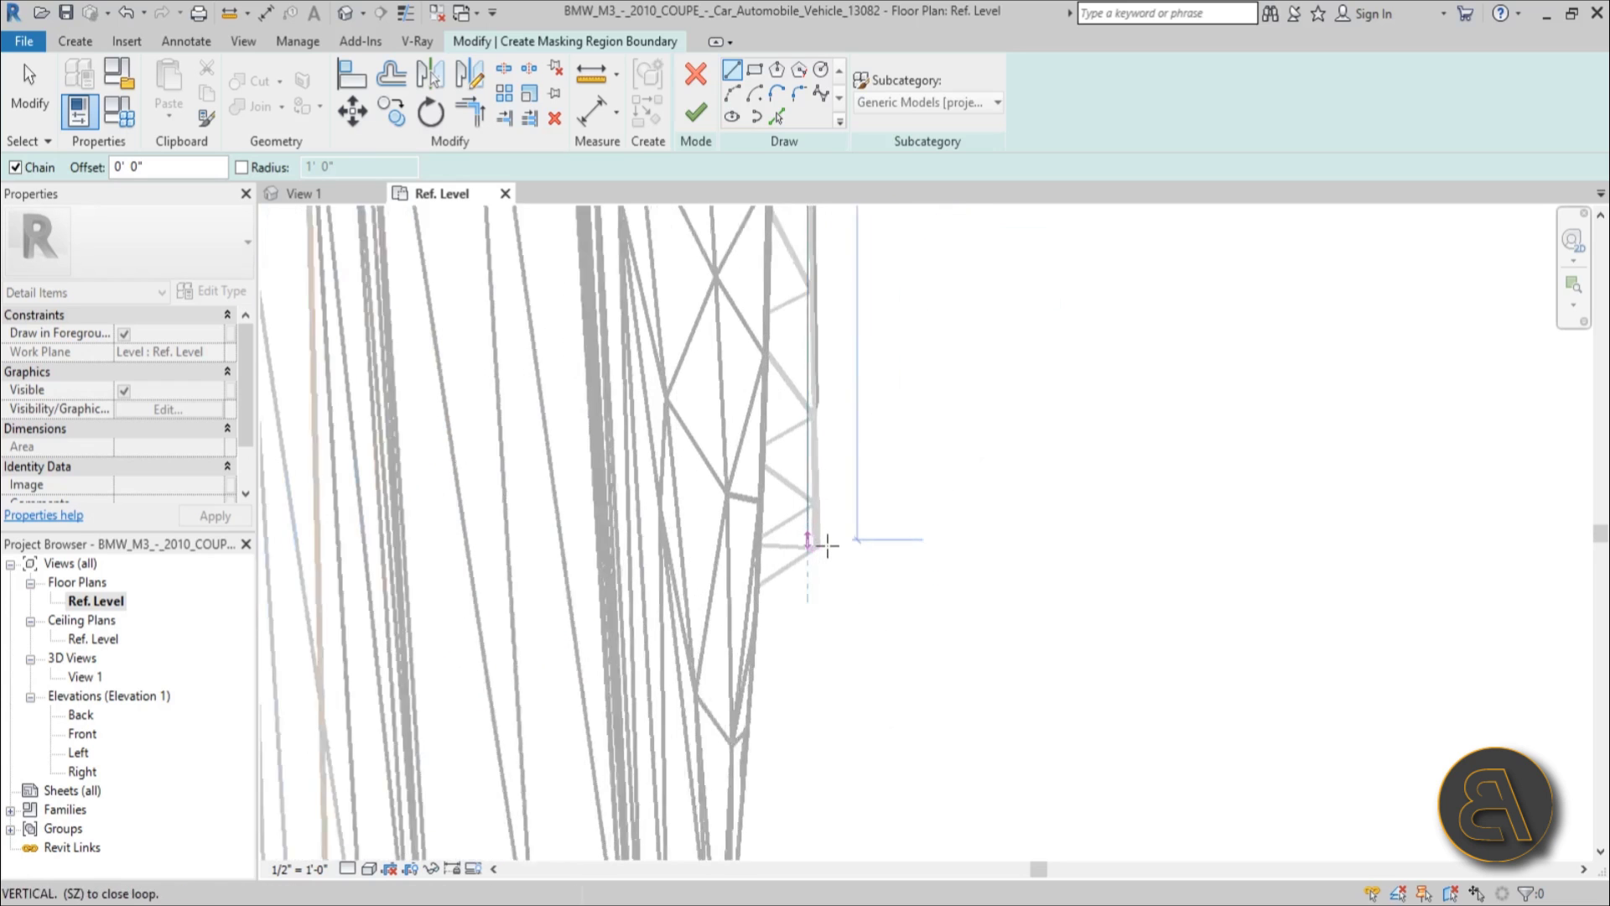
pyautogui.click(828, 545)
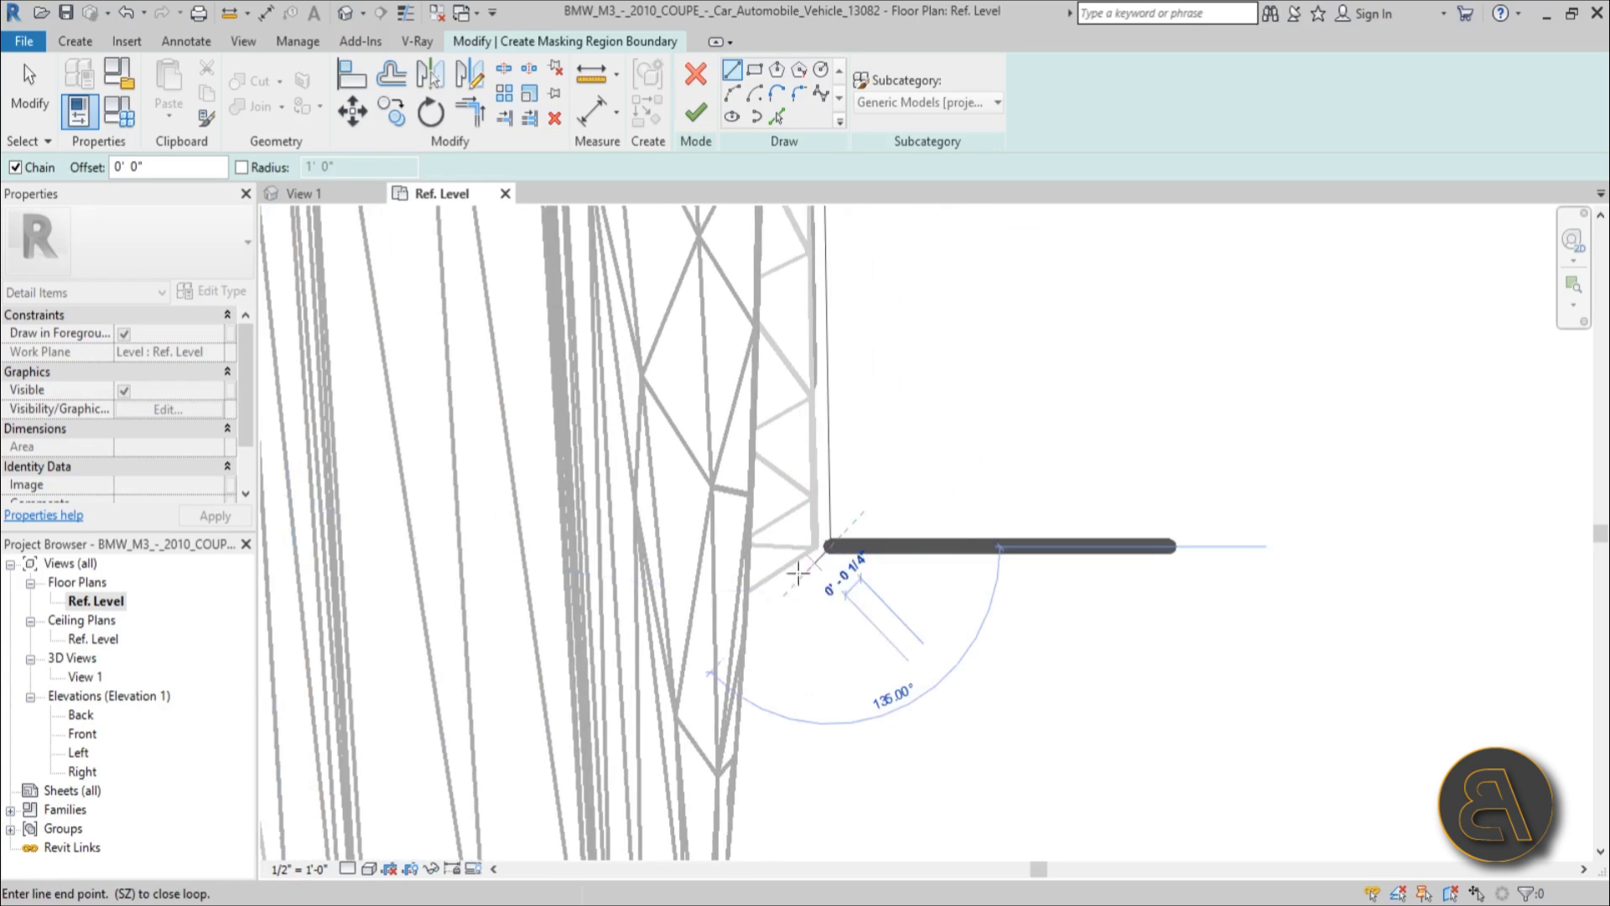
# - Step the boundary in from the rear wheel to the body and run straight lines along the right side to the mirror
pyautogui.click(756, 599)
pyautogui.scroll(-5, 715, 378)
pyautogui.scroll(3, 718, 507)
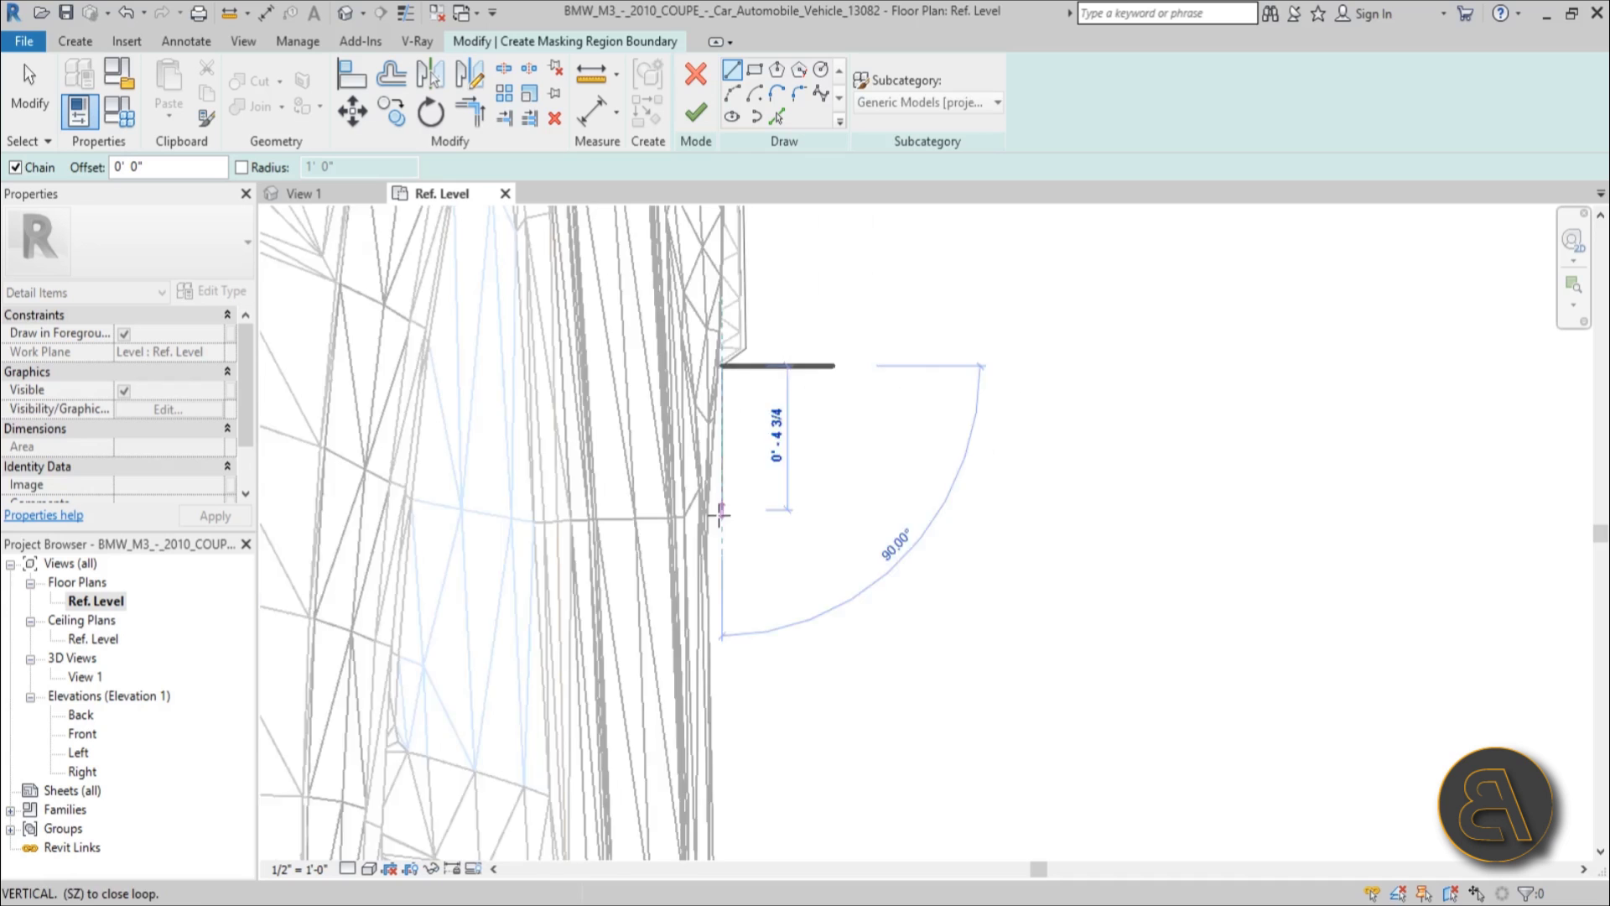
pyautogui.click(711, 550)
pyautogui.scroll(-4, 750, 678)
pyautogui.moveTo(752, 681); pyautogui.dragTo(727, 290, button='middle')
pyautogui.scroll(-3, 731, 314)
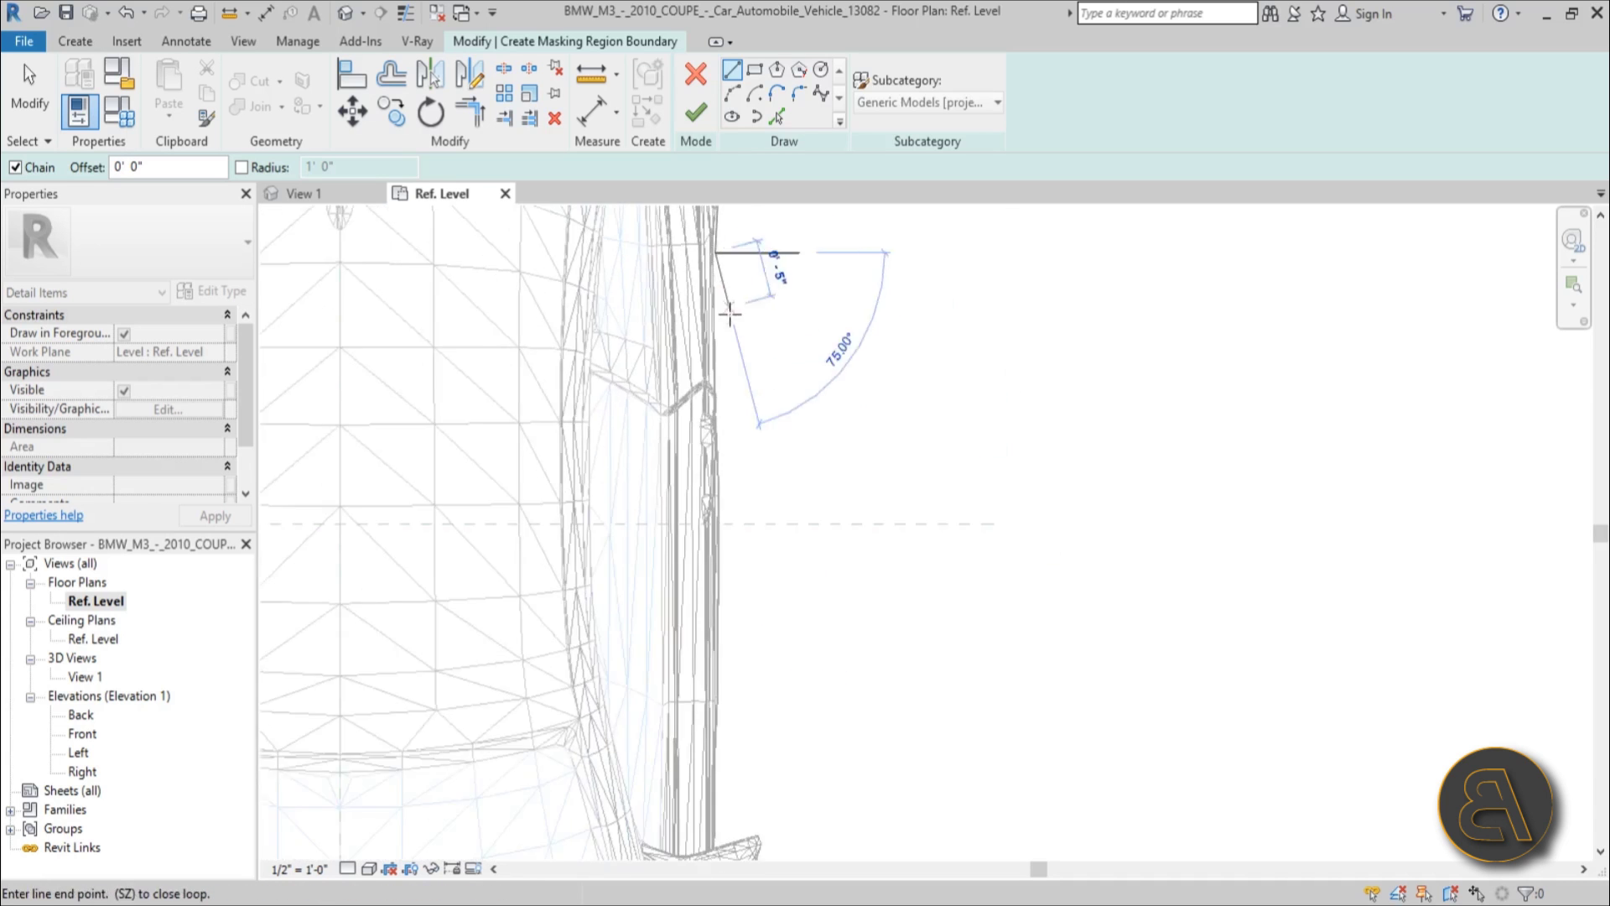
pyautogui.scroll(5, 727, 592)
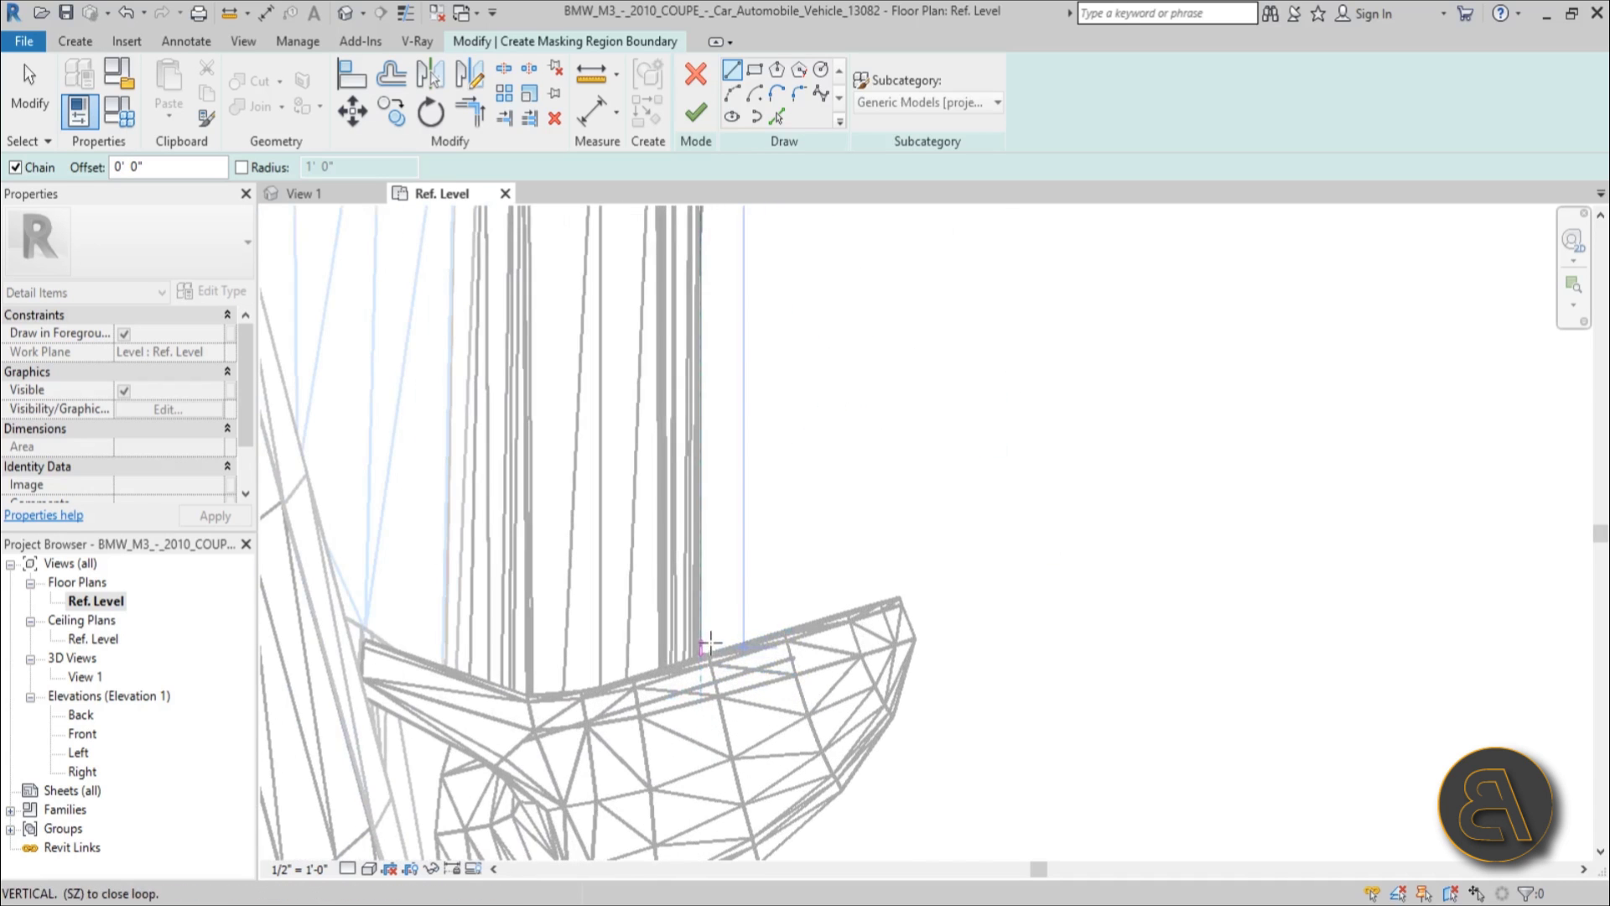
pyautogui.scroll(2, 699, 653)
pyautogui.click(716, 639)
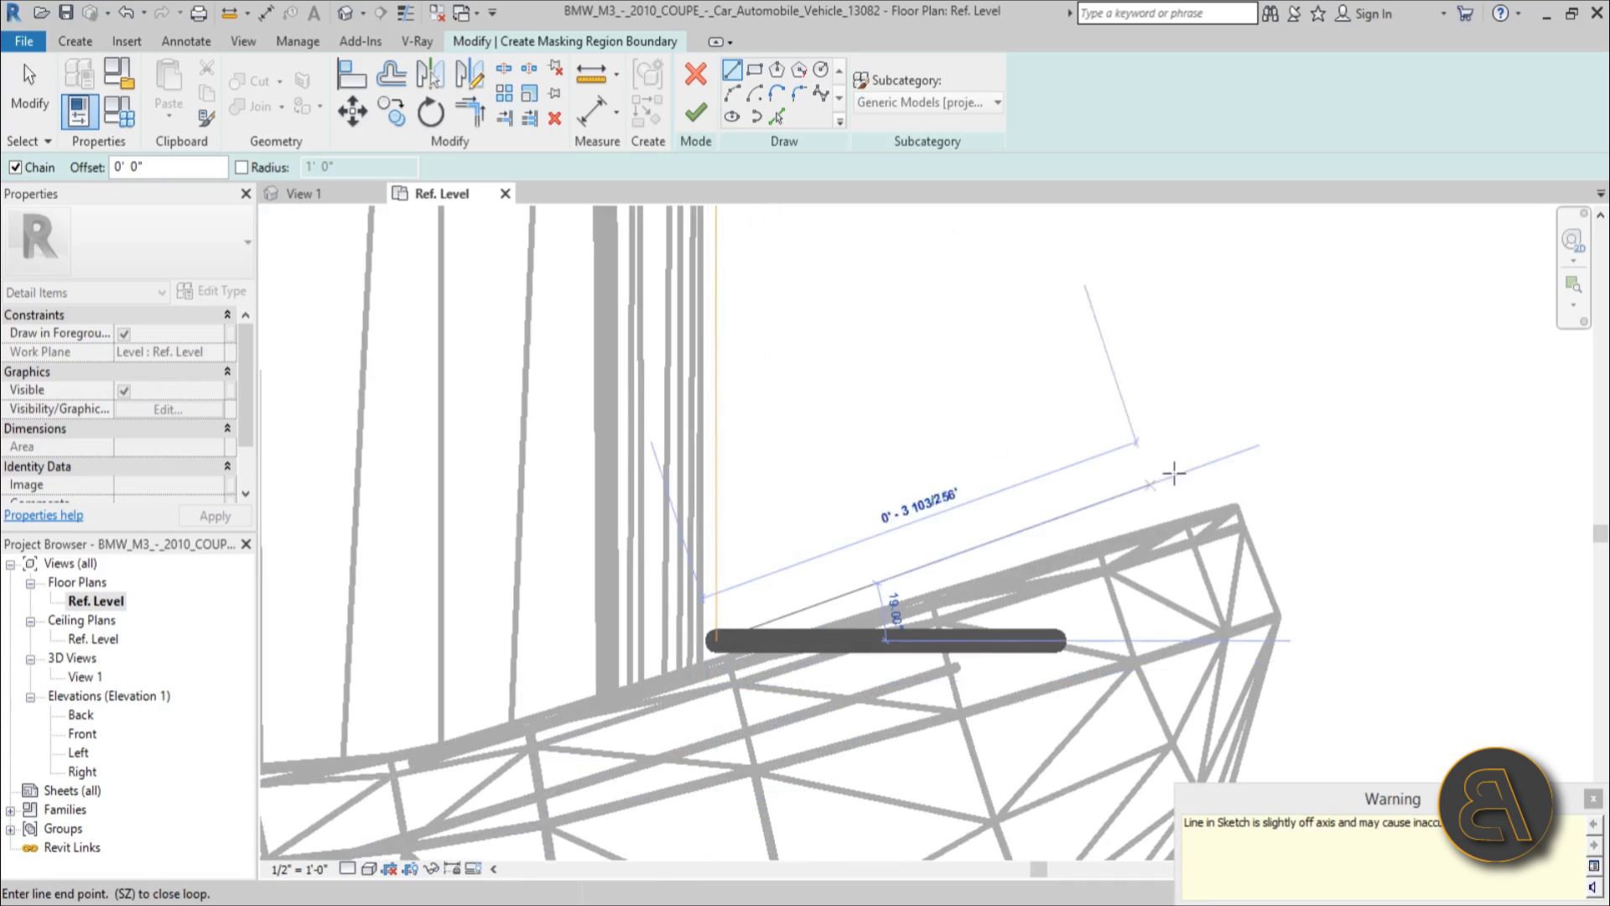
# - Outline the right side mirror with two straight lines around its tip and an arc back to the body side
pyautogui.click(1247, 485)
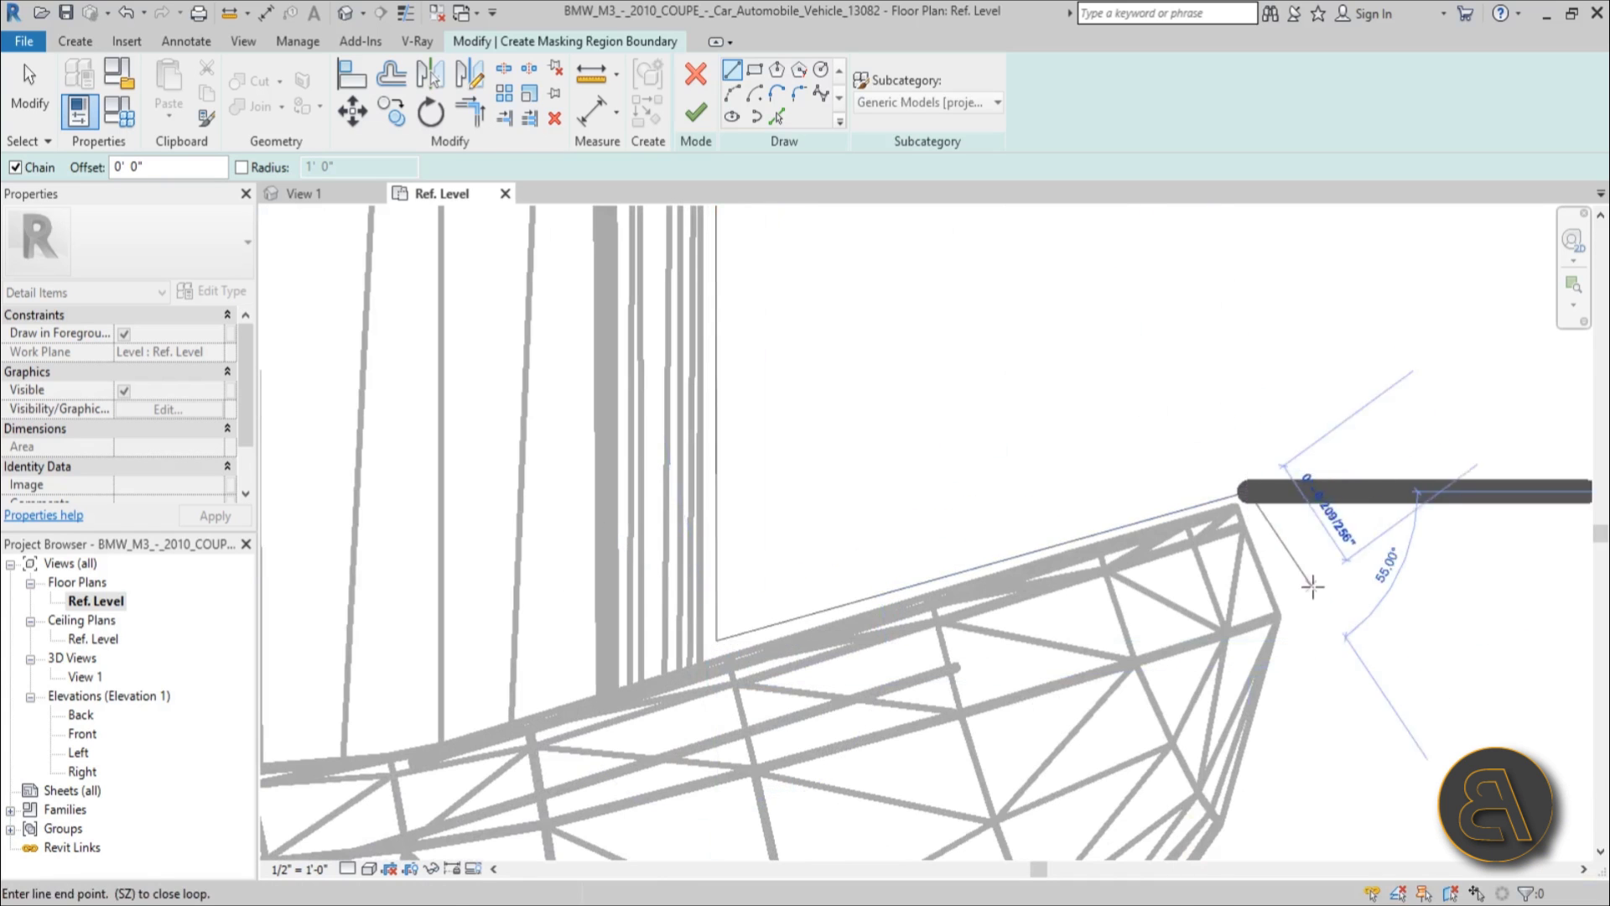
pyautogui.scroll(-2, 1330, 610)
pyautogui.moveTo(1330, 610); pyautogui.dragTo(1079, 460, button='middle')
pyautogui.scroll(2, 1073, 468)
pyautogui.click(1065, 474)
pyautogui.scroll(-2, 934, 301)
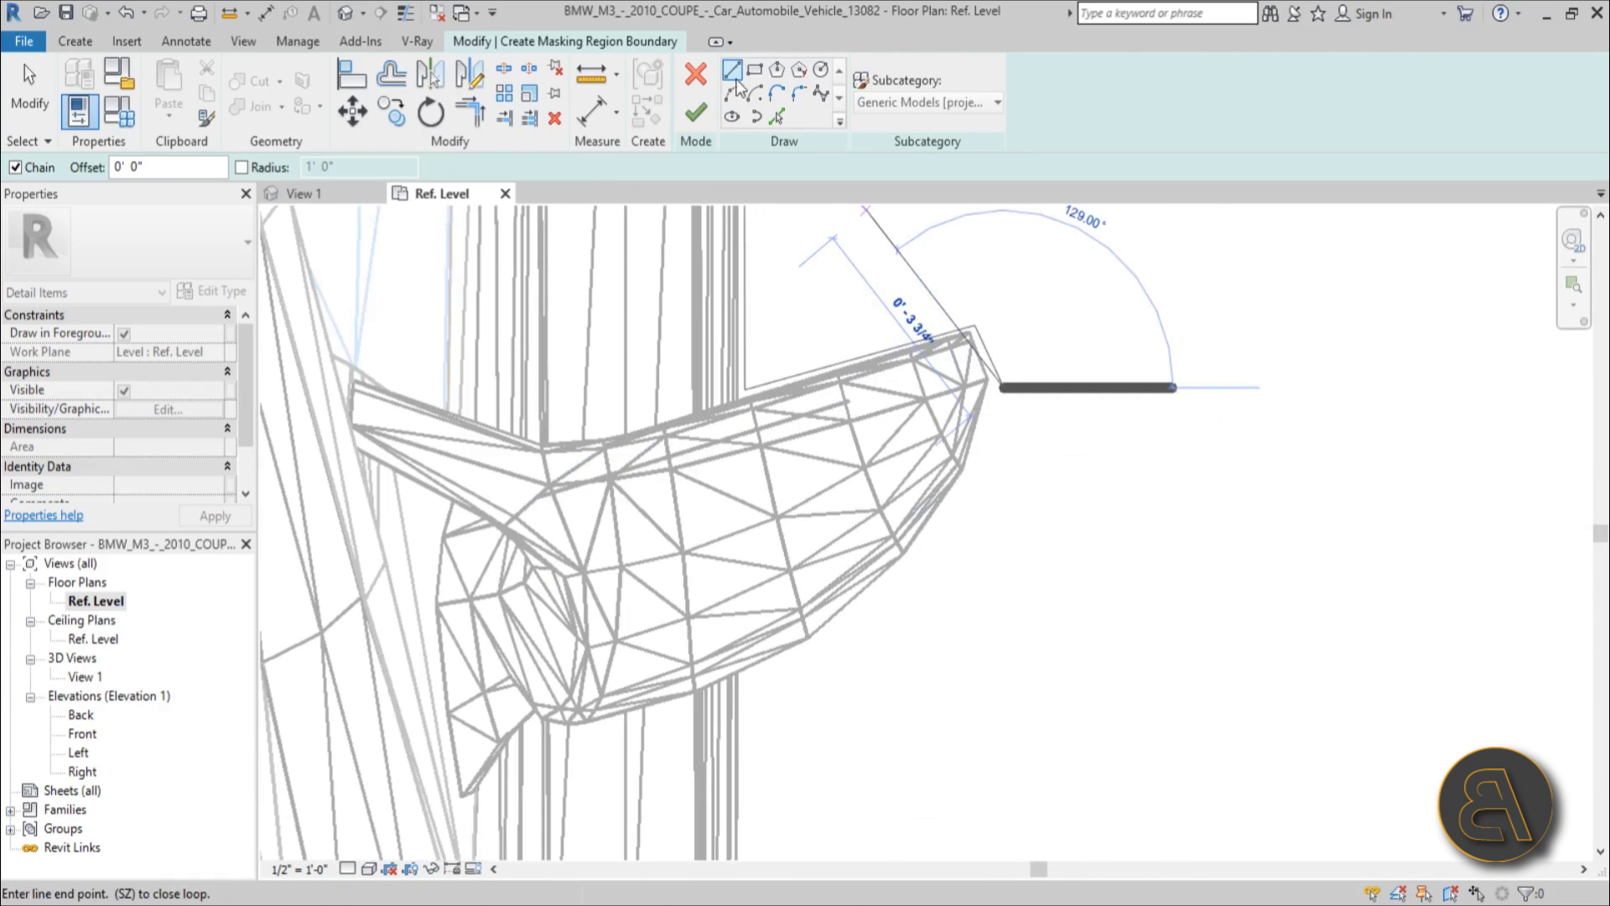
pyautogui.click(733, 94)
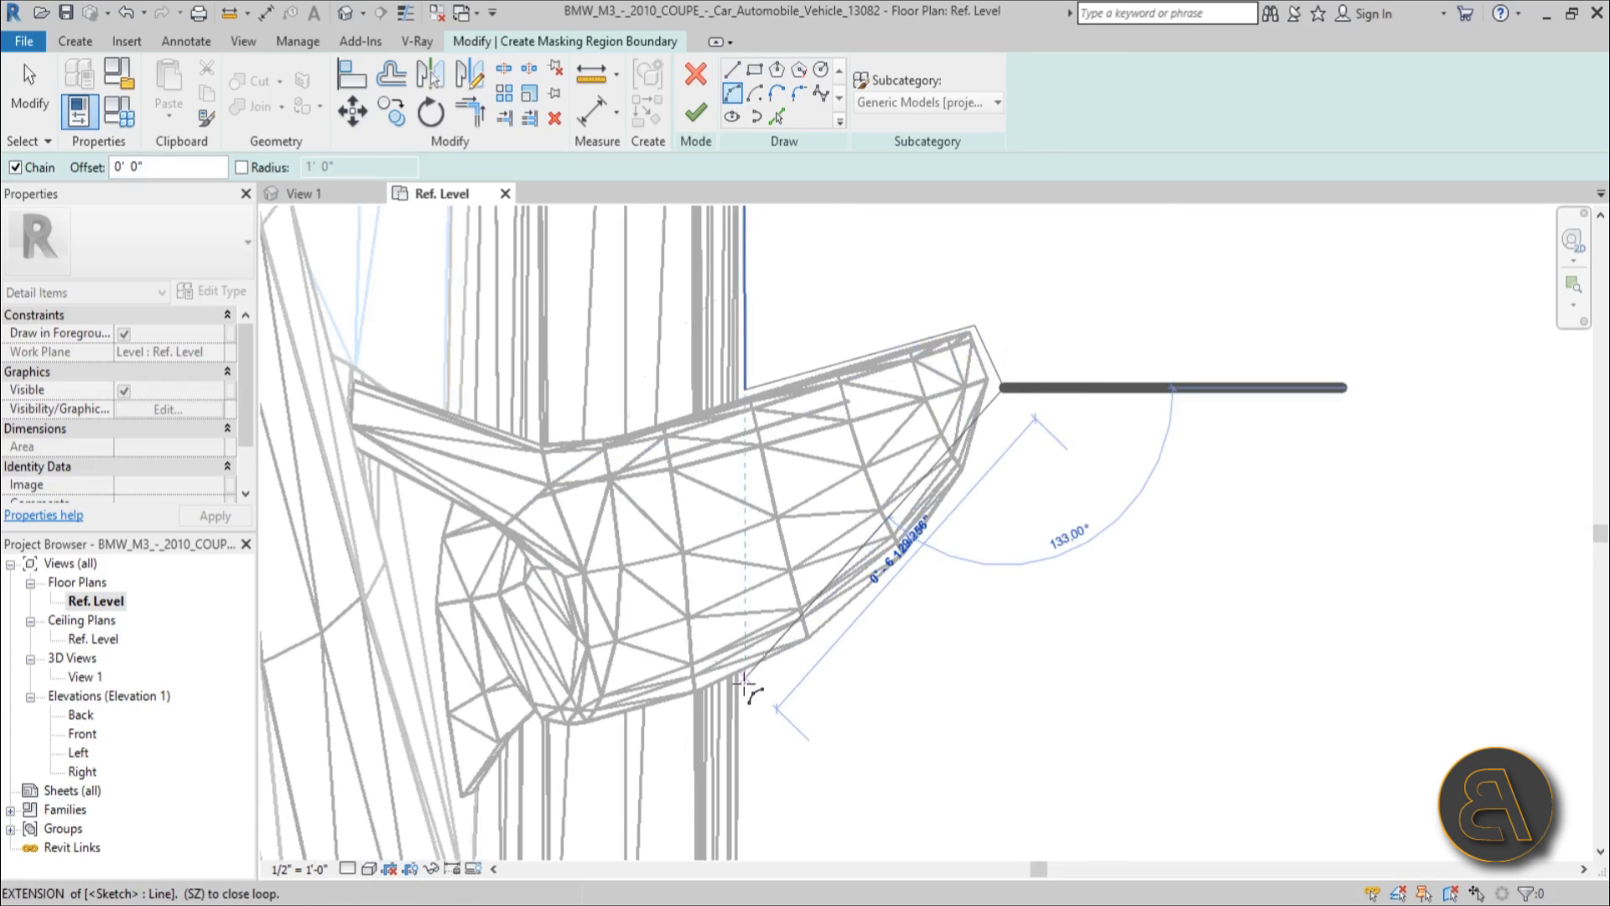
pyautogui.click(744, 682)
pyautogui.click(898, 579)
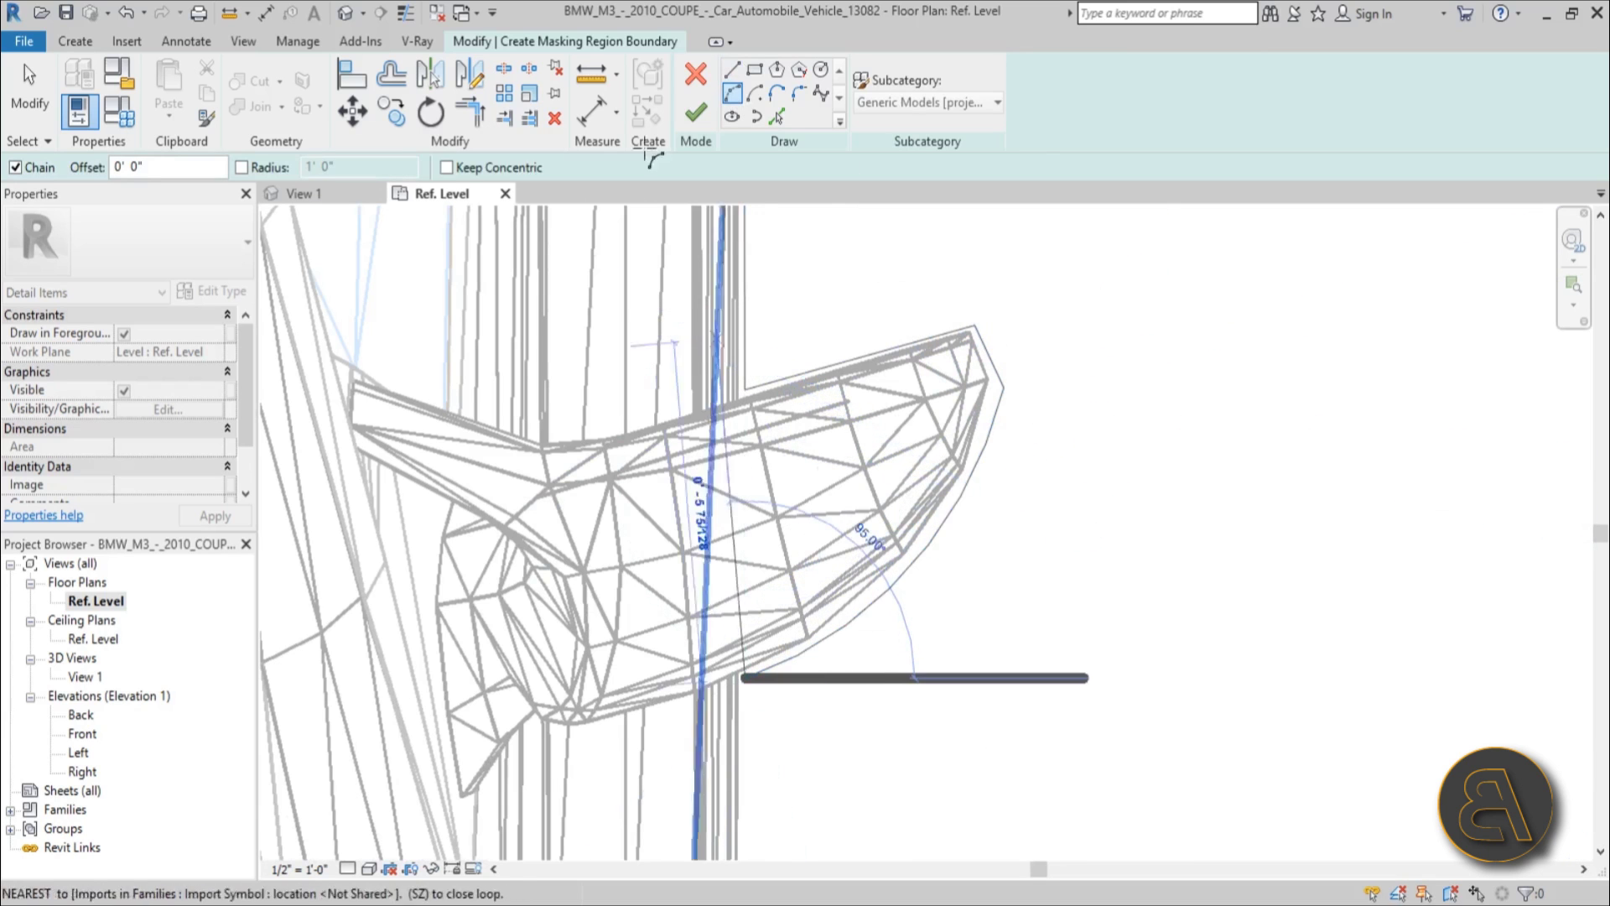
# - Continue the masking boundary with a straight line from the right mirror along the body side to the start of the front wheel flare
pyautogui.click(731, 68)
pyautogui.scroll(-3, 852, 491)
pyautogui.scroll(5, 861, 283)
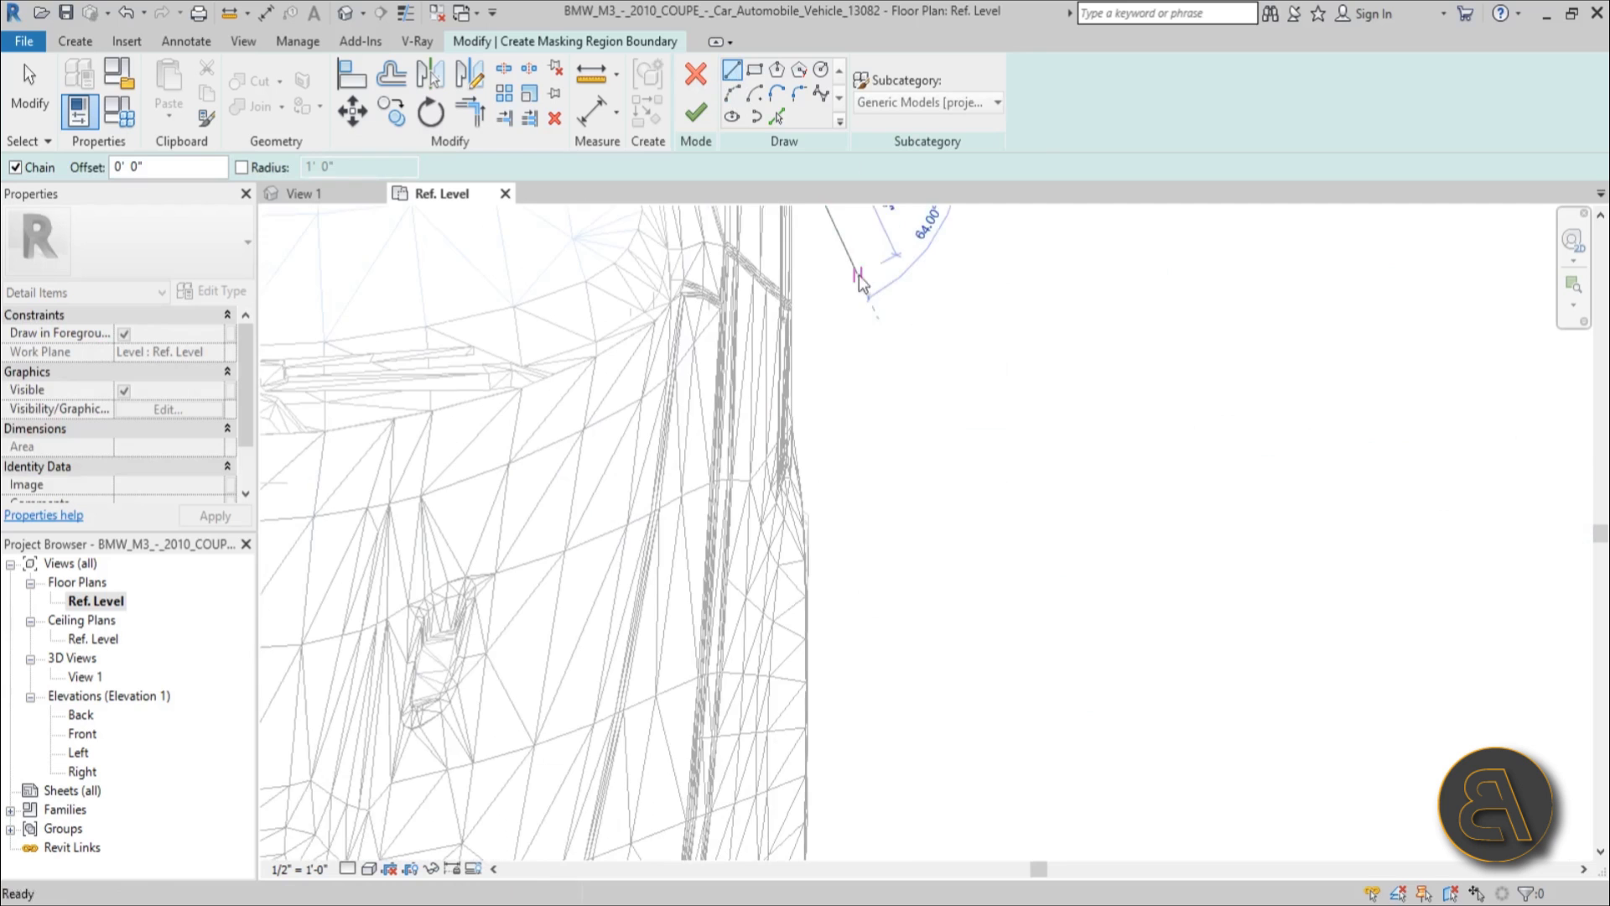
pyautogui.scroll(3, 783, 438)
pyautogui.click(776, 480)
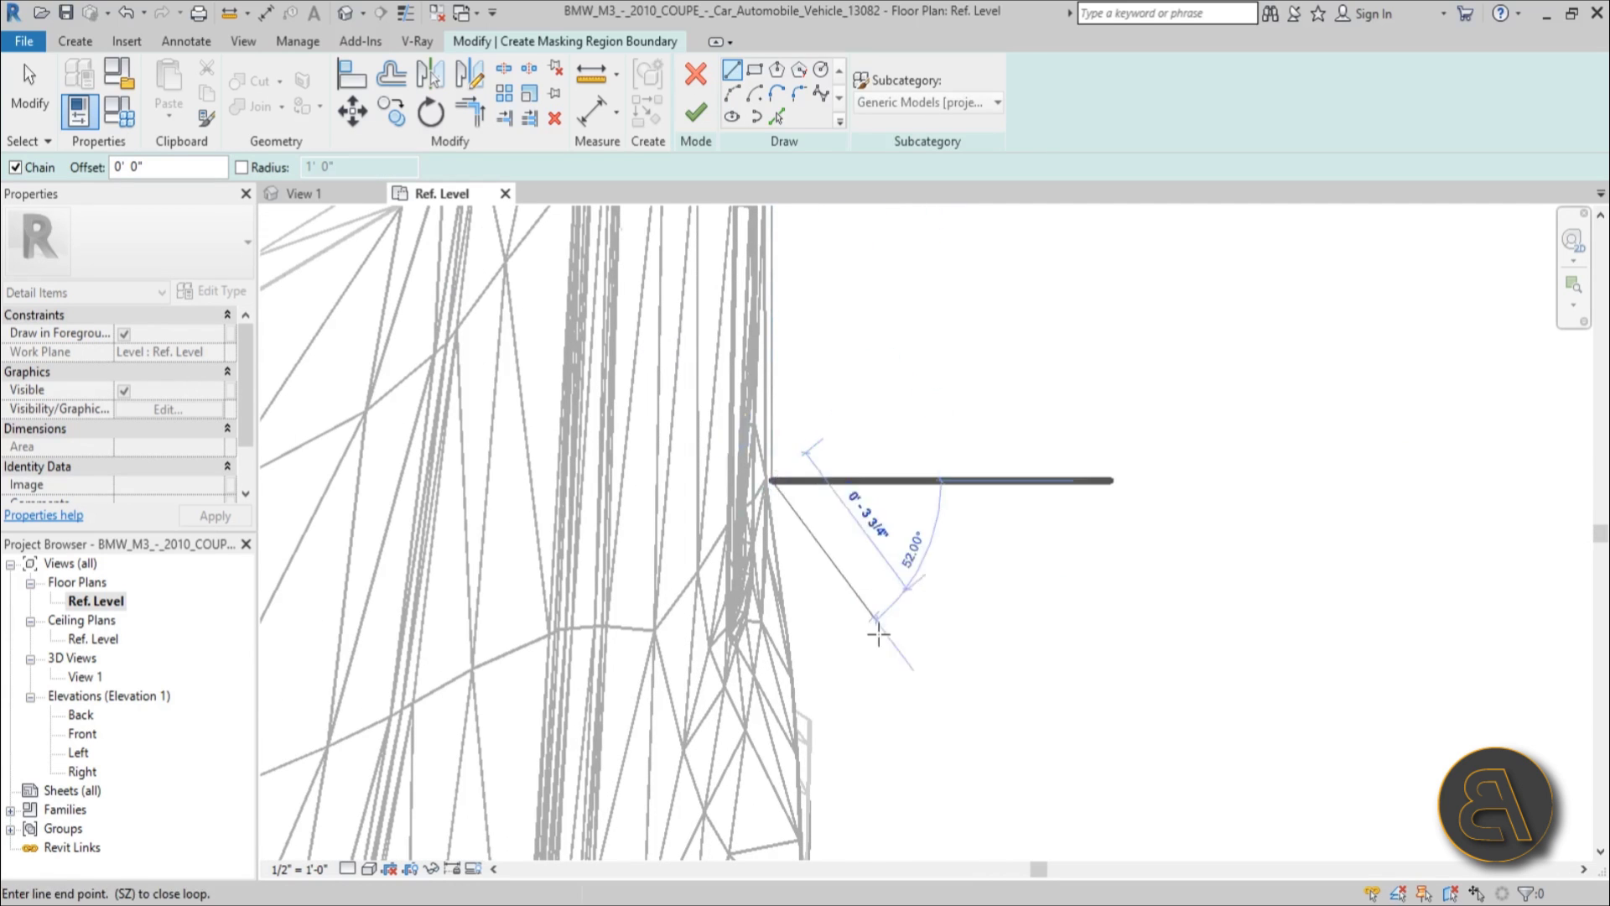
# - Trace the start of the right front wheel flare with two straight boundary lines, stepping out around the protruding wheel edge
pyautogui.scroll(-3, 877, 636)
pyautogui.moveTo(874, 646); pyautogui.dragTo(799, 464, button='middle')
pyautogui.scroll(3, 798, 497)
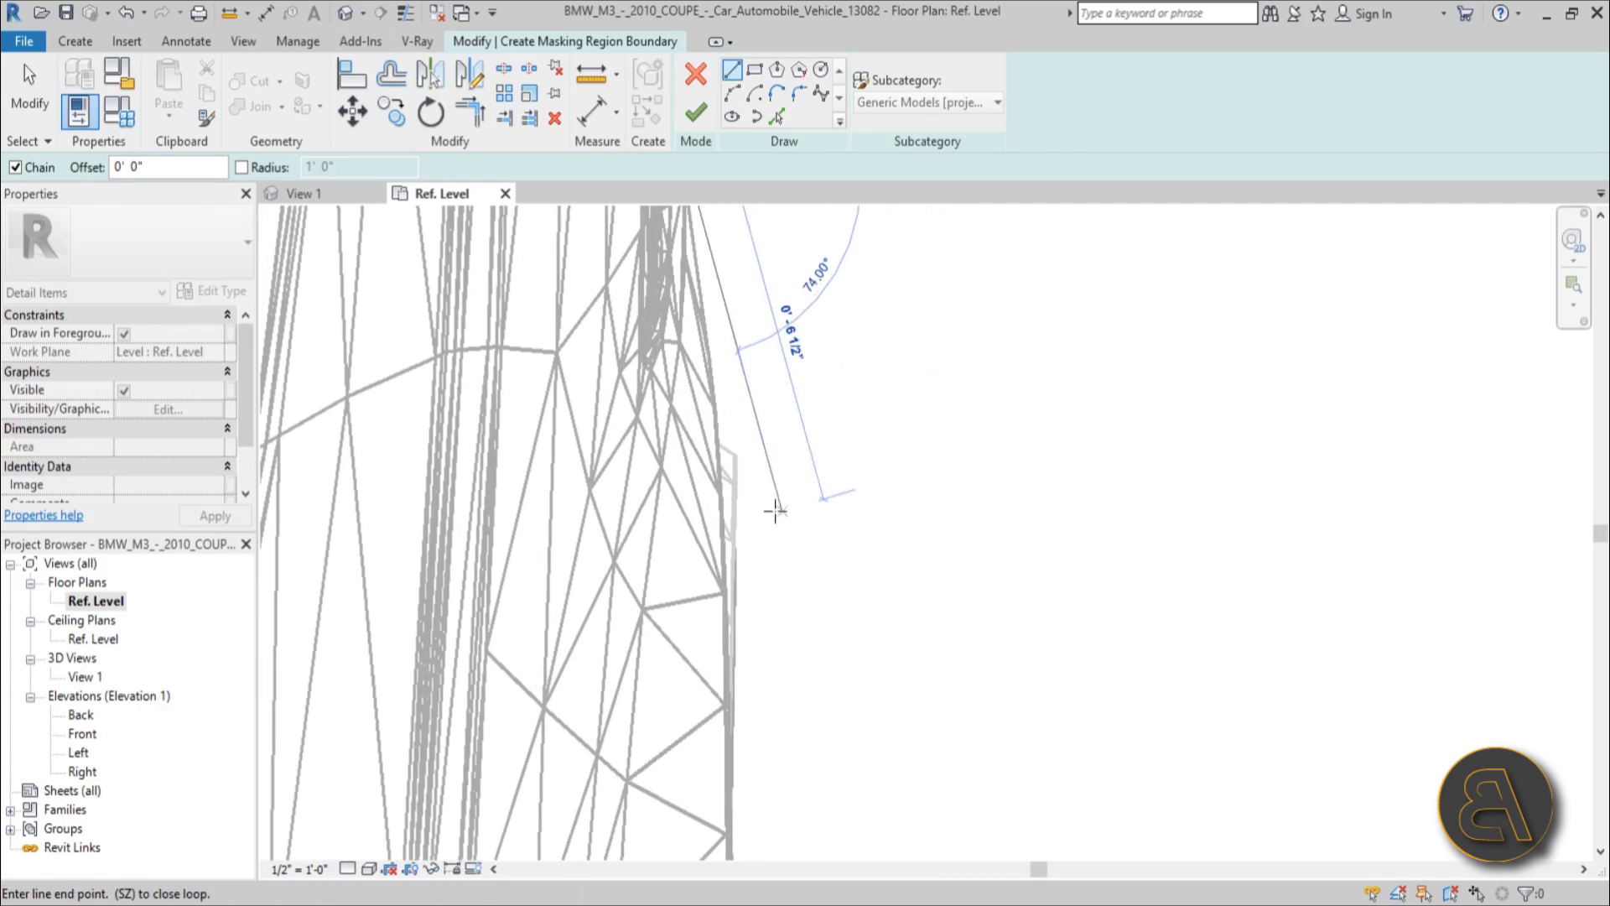
pyautogui.scroll(2, 724, 441)
pyautogui.click(734, 456)
pyautogui.click(773, 497)
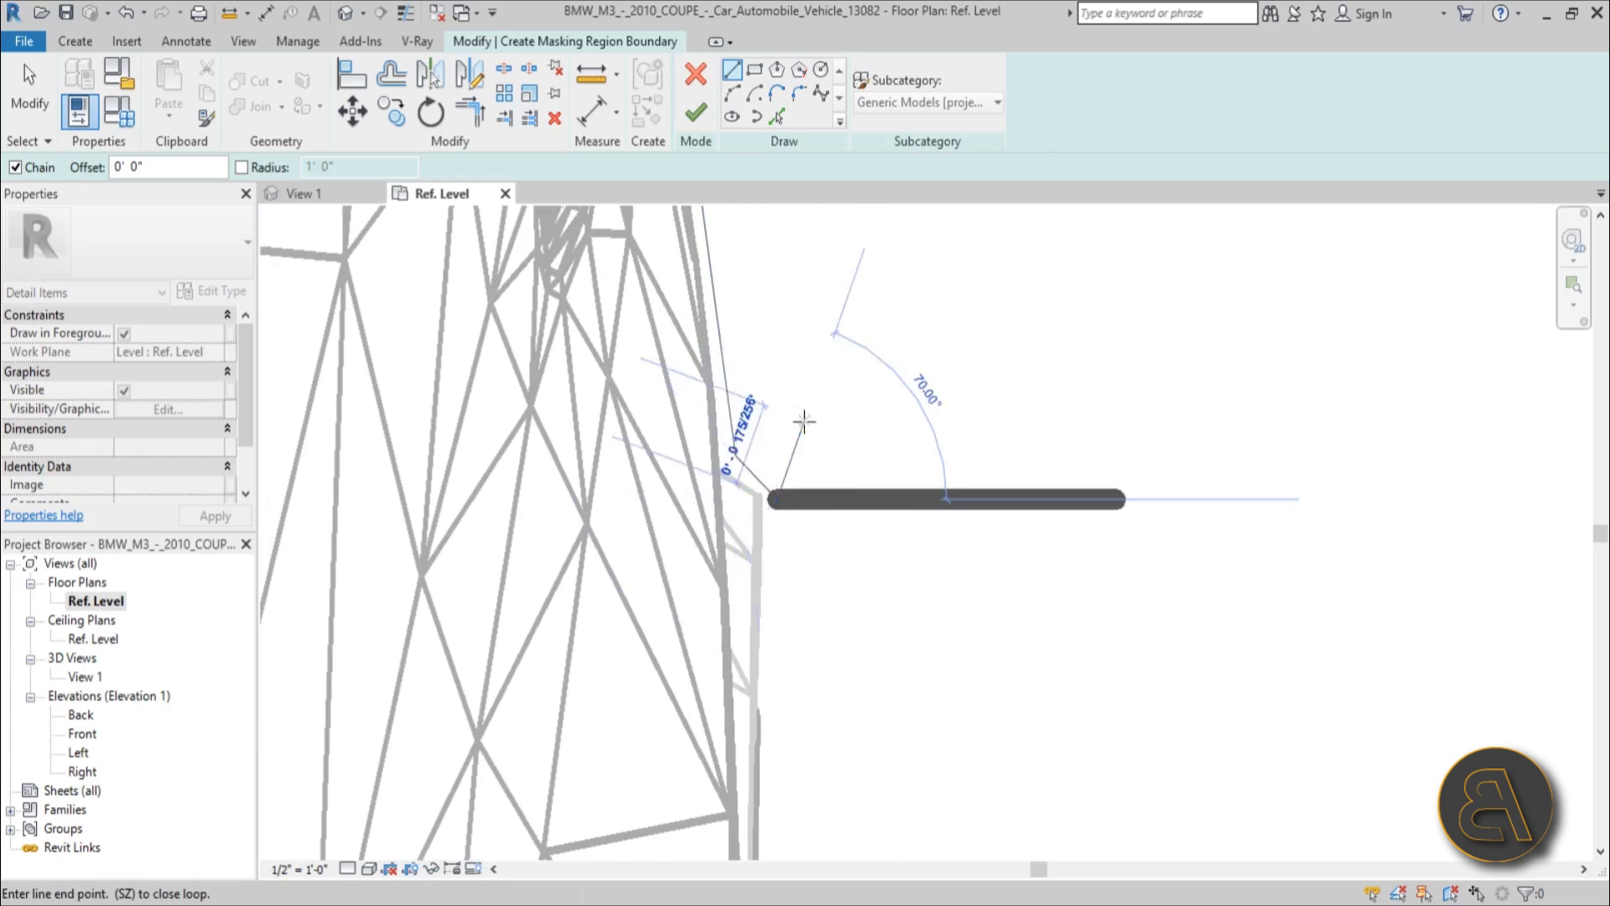
# - Run a straight boundary line along the right front wheel to where the front corner begins to curve
pyautogui.scroll(-3, 802, 425)
pyautogui.scroll(-2, 802, 649)
pyautogui.moveTo(811, 642); pyautogui.dragTo(804, 355, button='middle')
pyautogui.scroll(4, 808, 506)
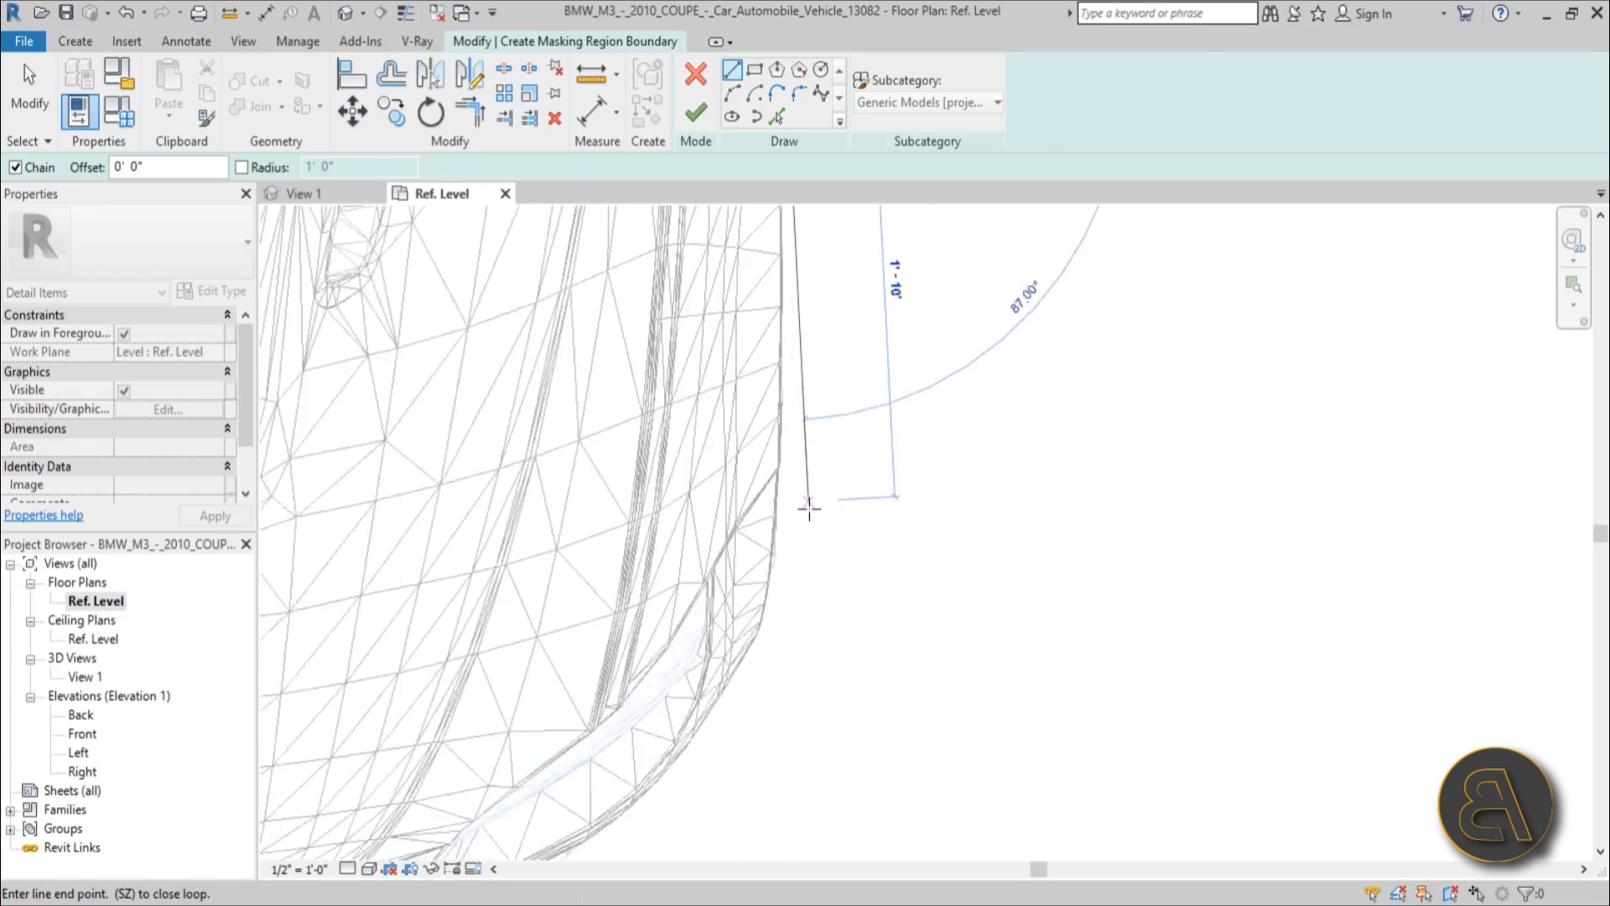
pyautogui.click(776, 413)
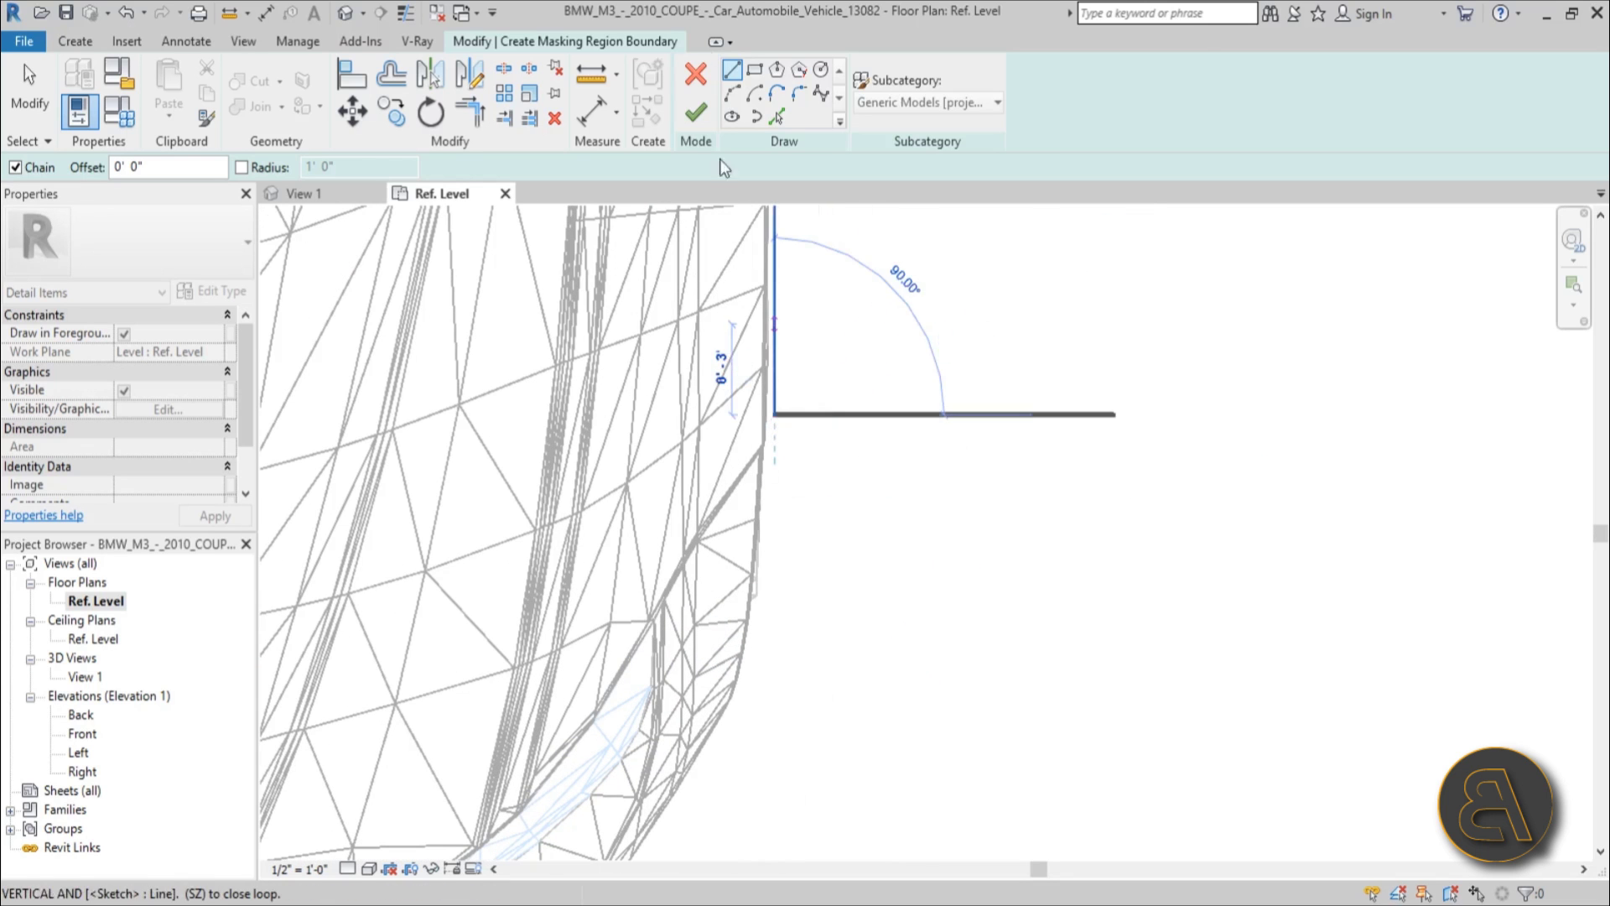
# - Curve the boundary around the car's right front corner with arcs that follow the body edge below the headlight
pyautogui.click(733, 92)
pyautogui.scroll(4, 712, 719)
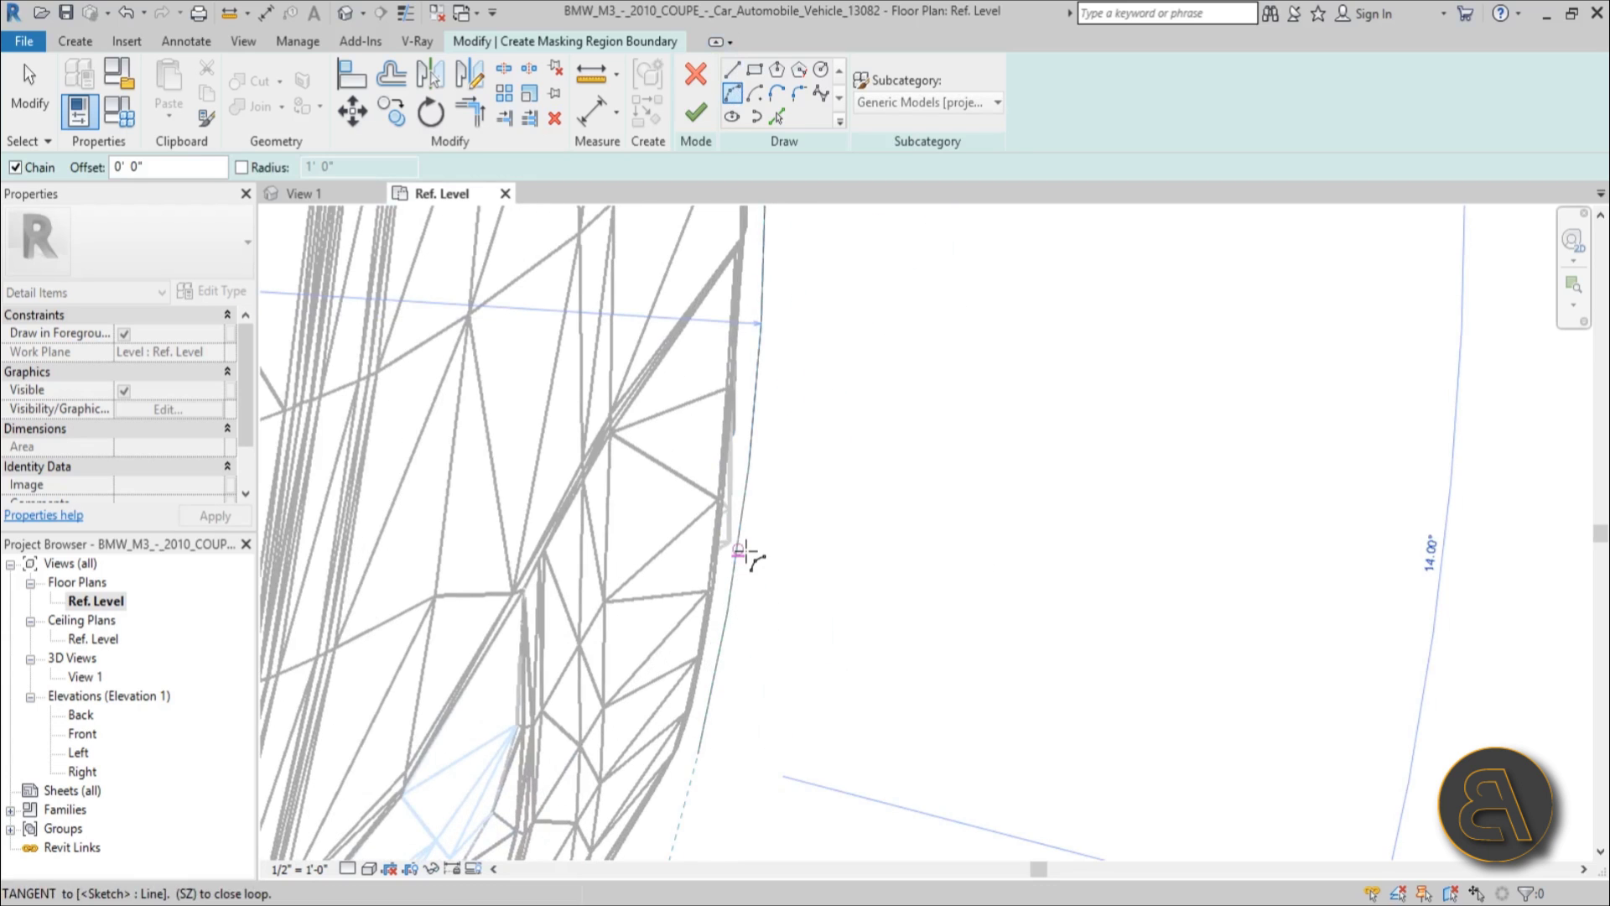
pyautogui.scroll(-5, 746, 553)
pyautogui.scroll(3, 931, 610)
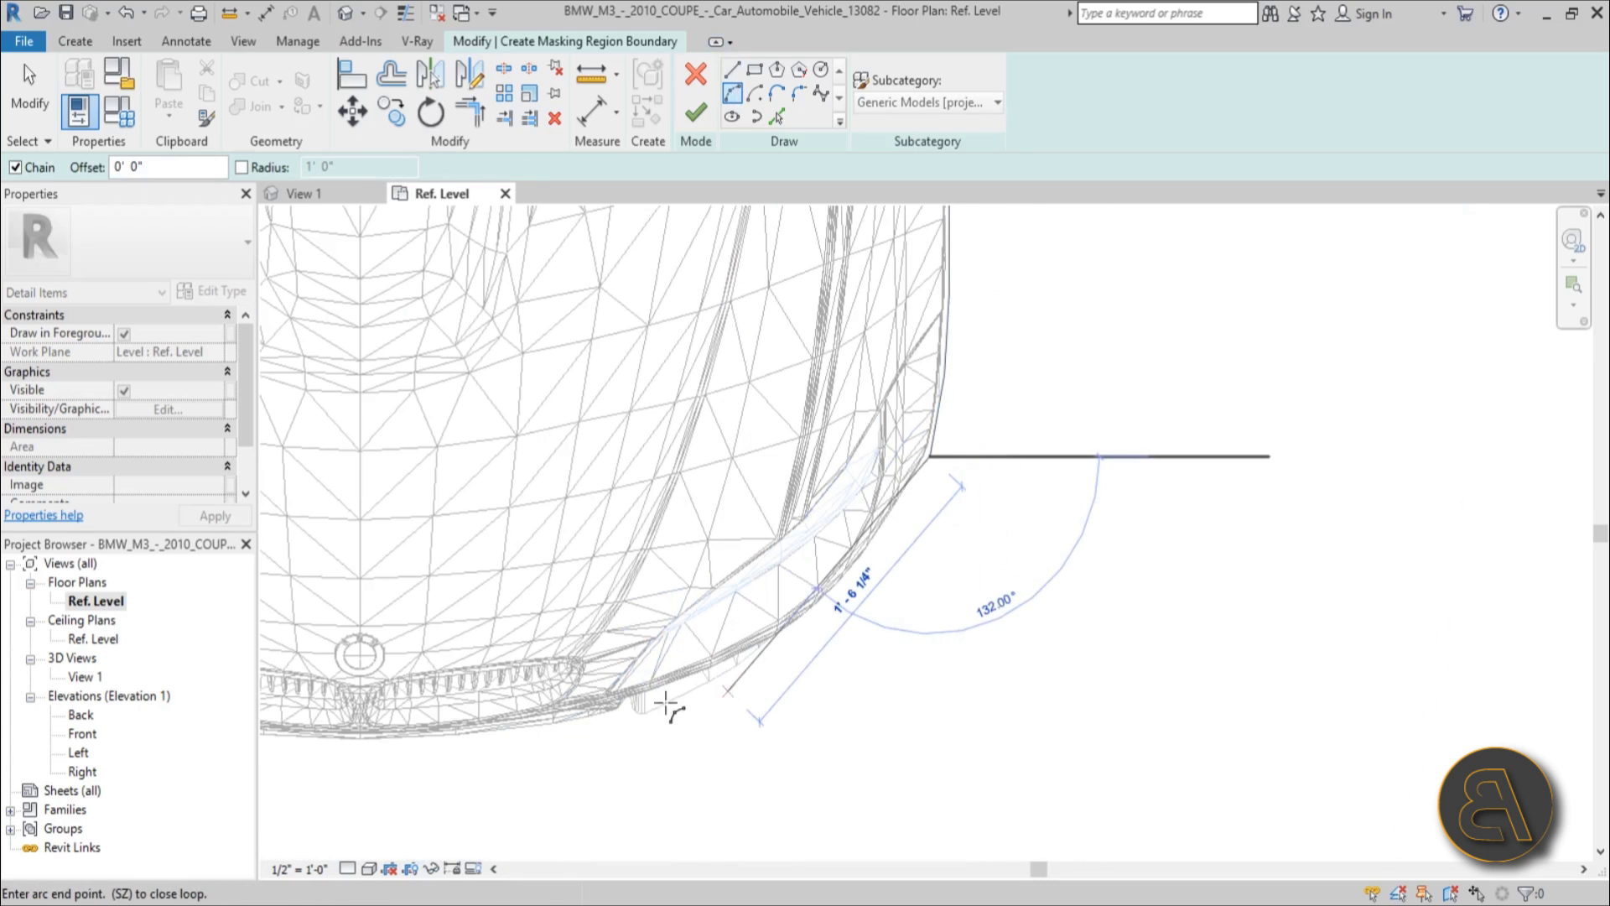
pyautogui.scroll(2, 746, 667)
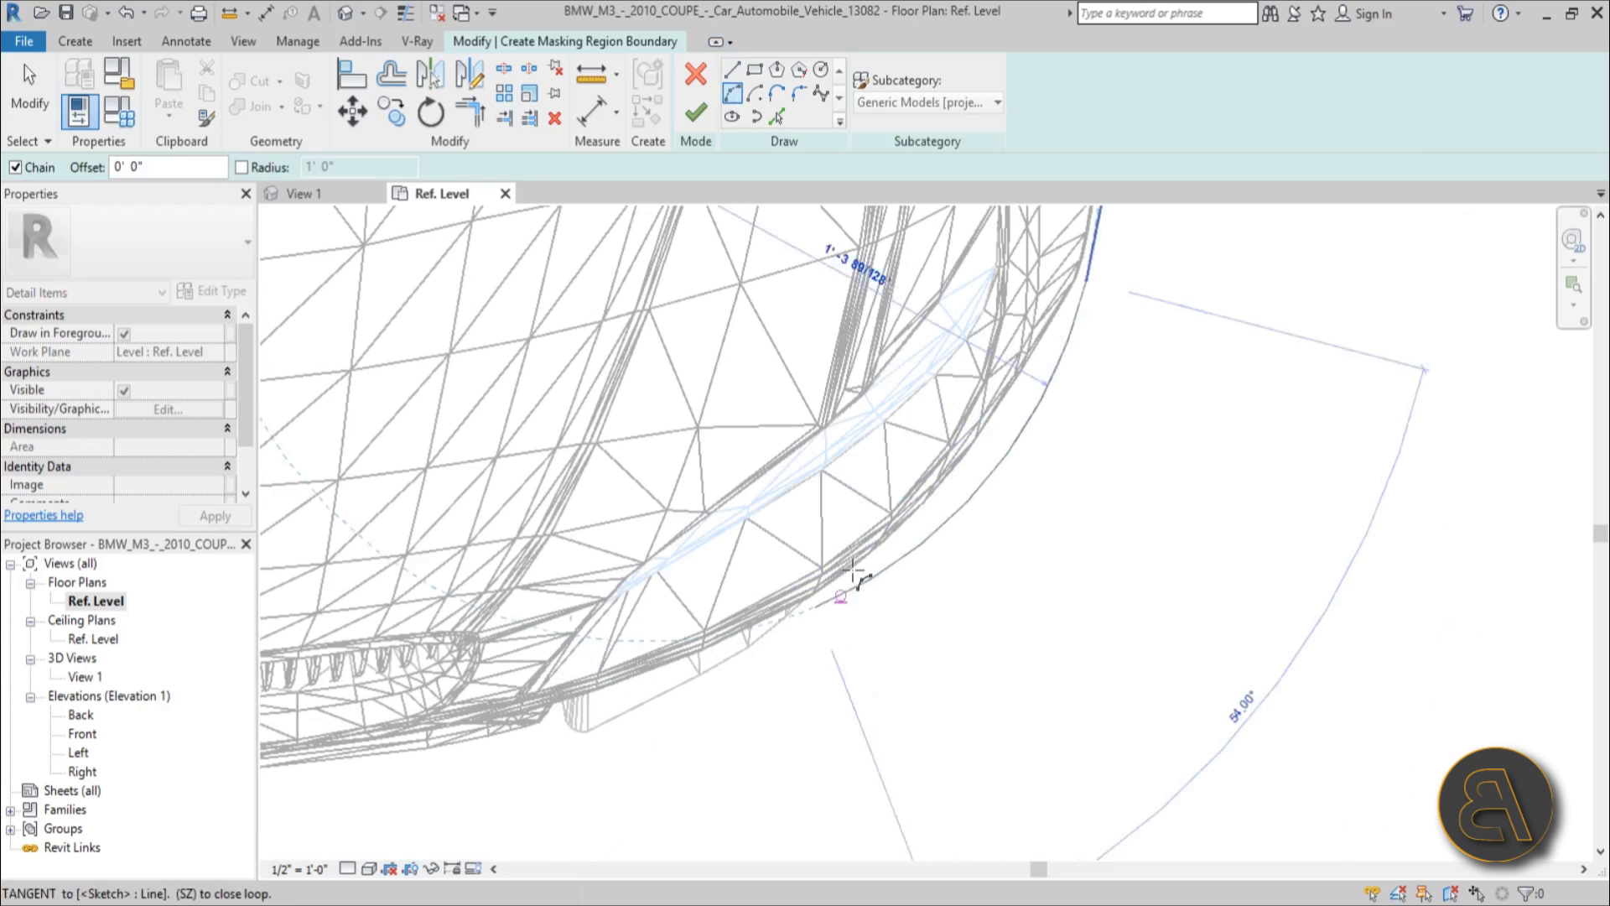
# - Extend the boundary with another arc along the right front bumper to the tip of the projecting bumper fin
pyautogui.scroll(-3, 712, 743)
pyautogui.scroll(-2, 712, 744)
pyautogui.moveTo(712, 744); pyautogui.dragTo(933, 607, button='middle')
pyautogui.scroll(4, 933, 607)
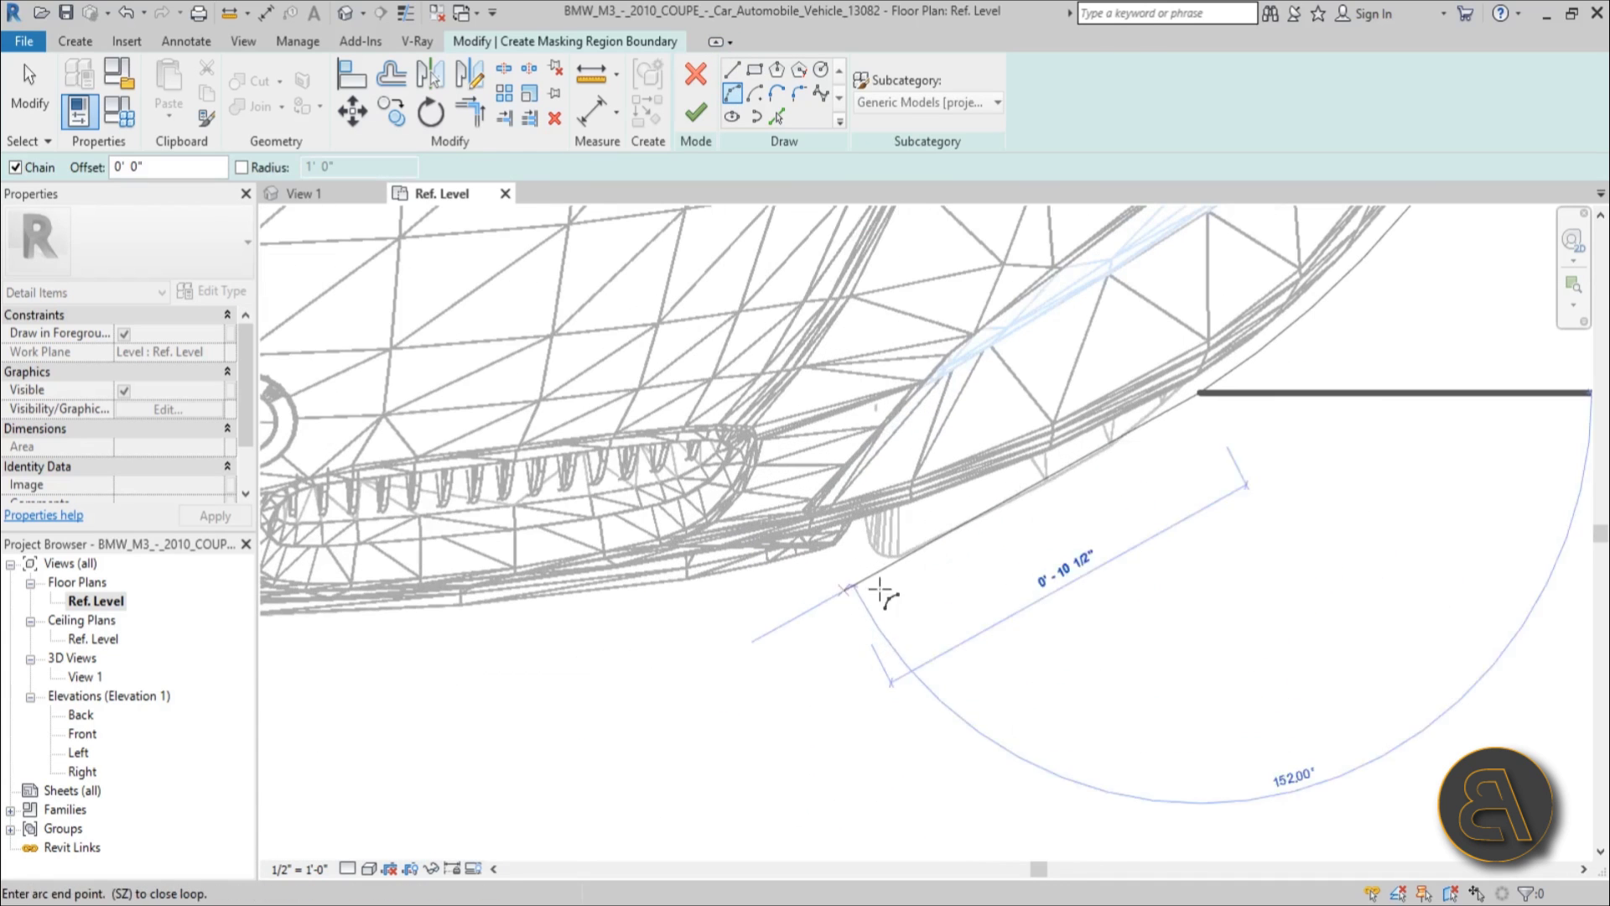
pyautogui.click(970, 534)
# - Outline the notch between the bumper fin and the grille with short straight lines, and switch to the three-point arc tool
pyautogui.click(735, 73)
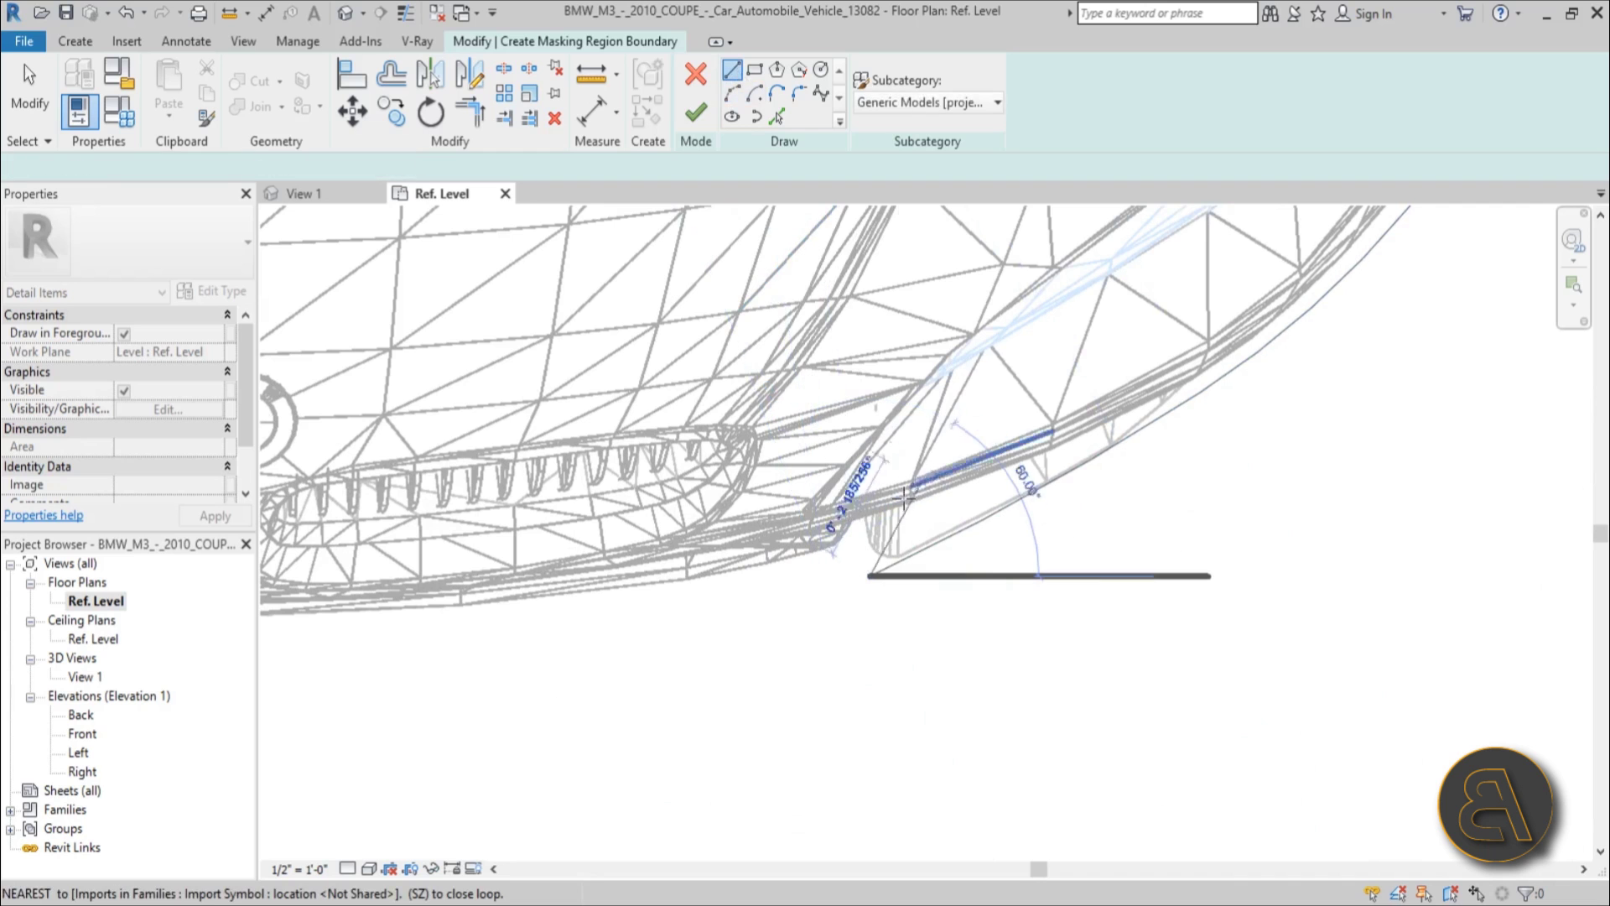
pyautogui.click(863, 521)
pyautogui.scroll(3, 848, 525)
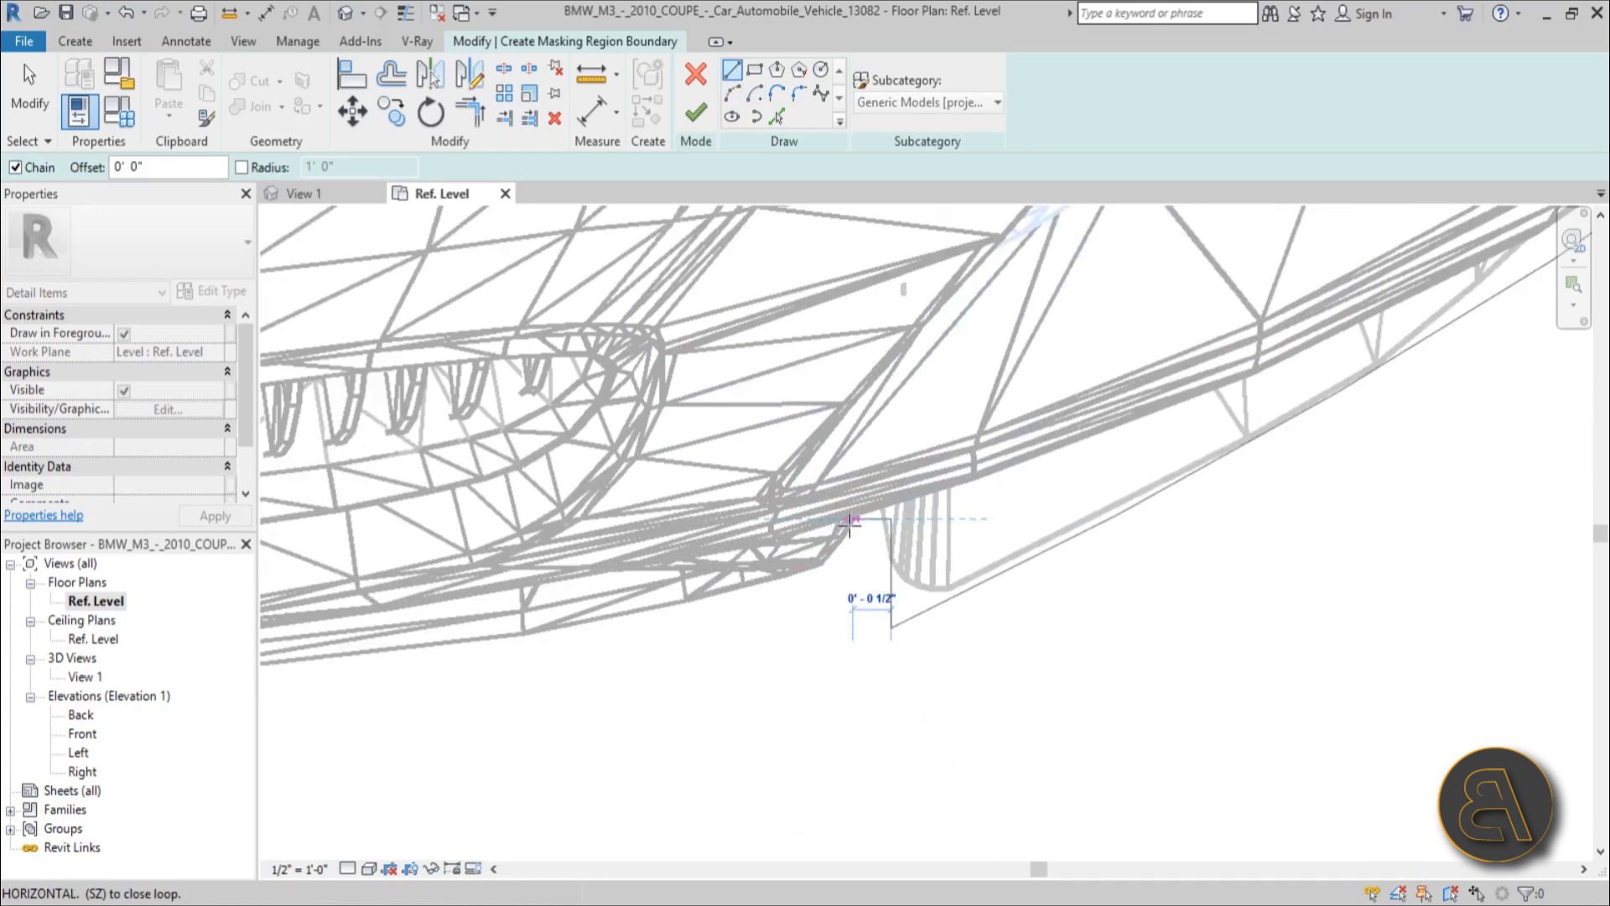
pyautogui.click(851, 526)
pyautogui.scroll(-2, 814, 600)
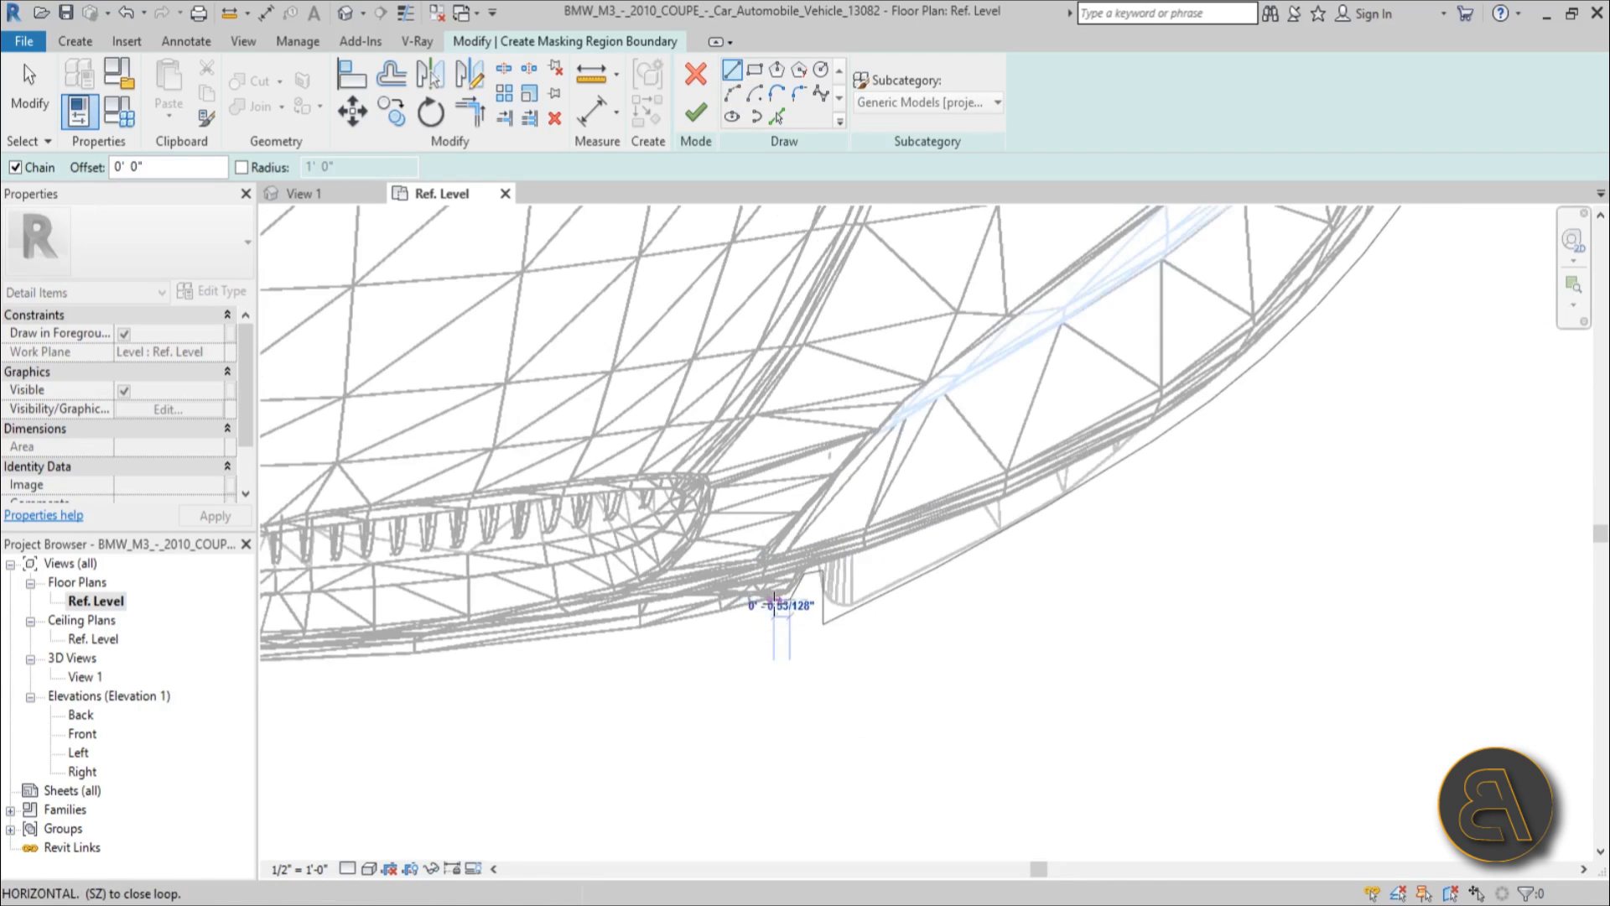
pyautogui.scroll(-2, 849, 577)
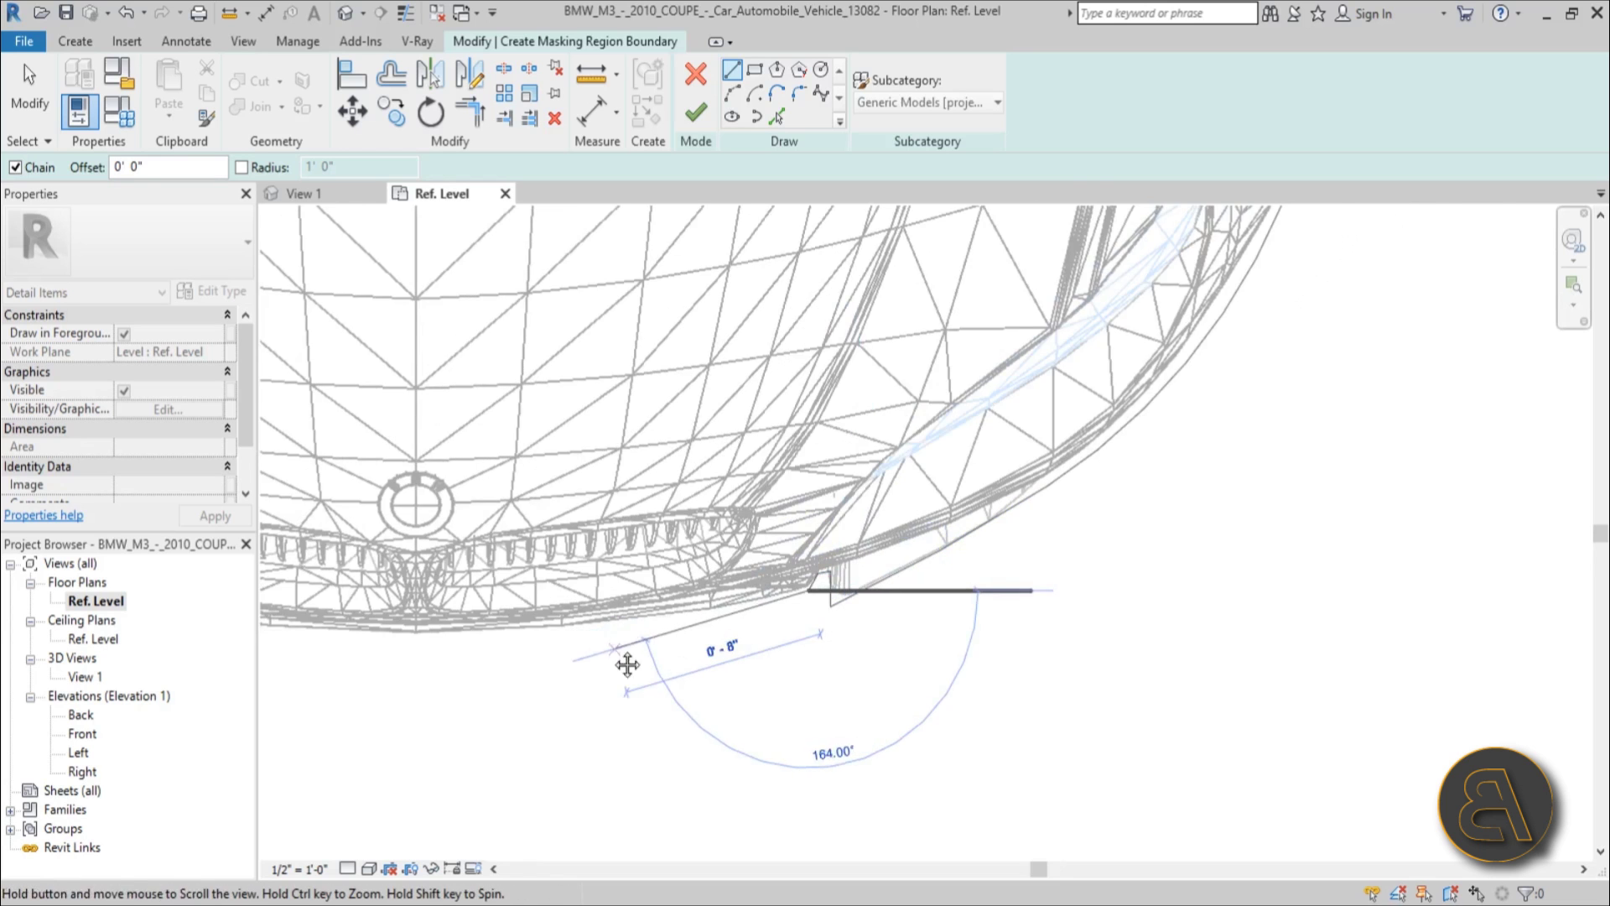
pyautogui.moveTo(625, 665); pyautogui.dragTo(888, 607, button='middle')
pyautogui.click(732, 92)
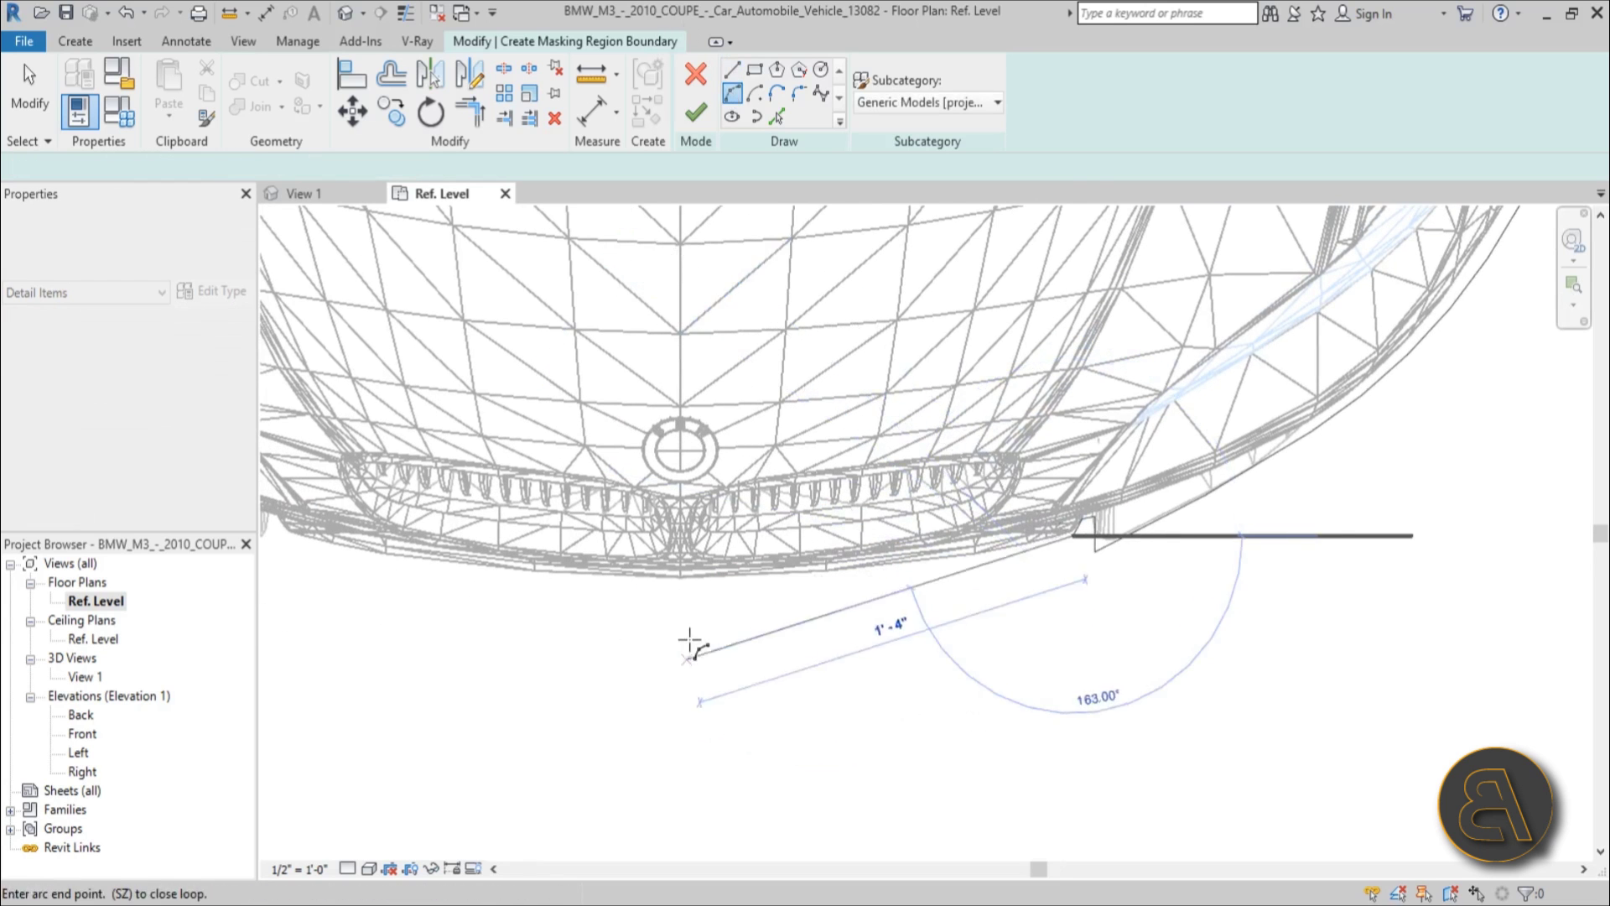
pyautogui.scroll(-2, 694, 681)
pyautogui.scroll(-2, 693, 613)
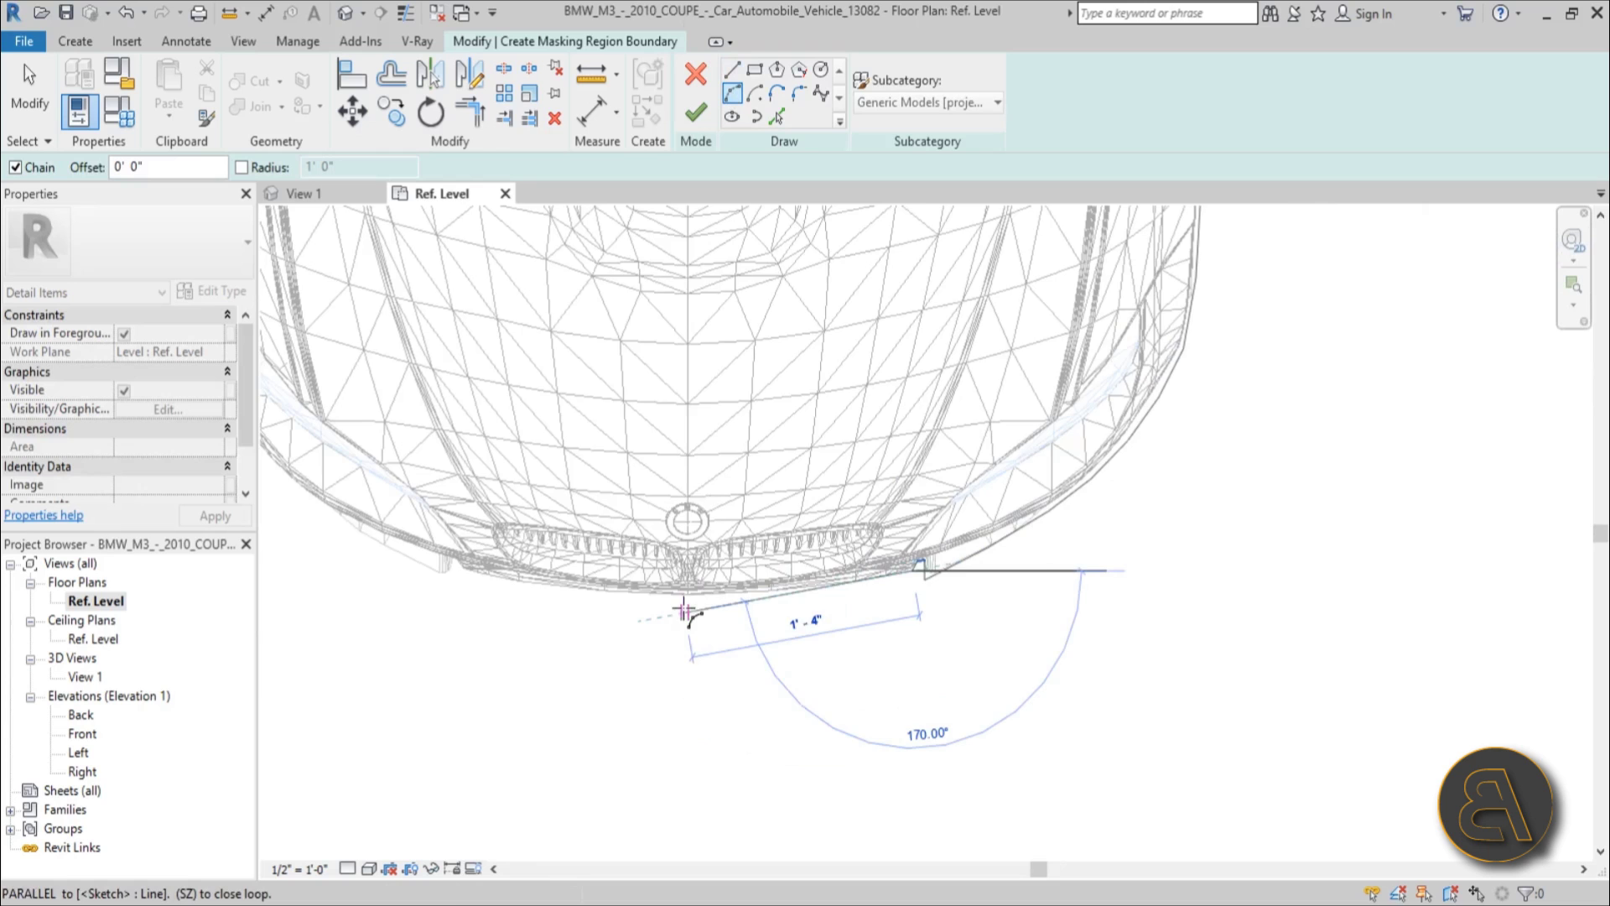
pyautogui.scroll(-2, 688, 621)
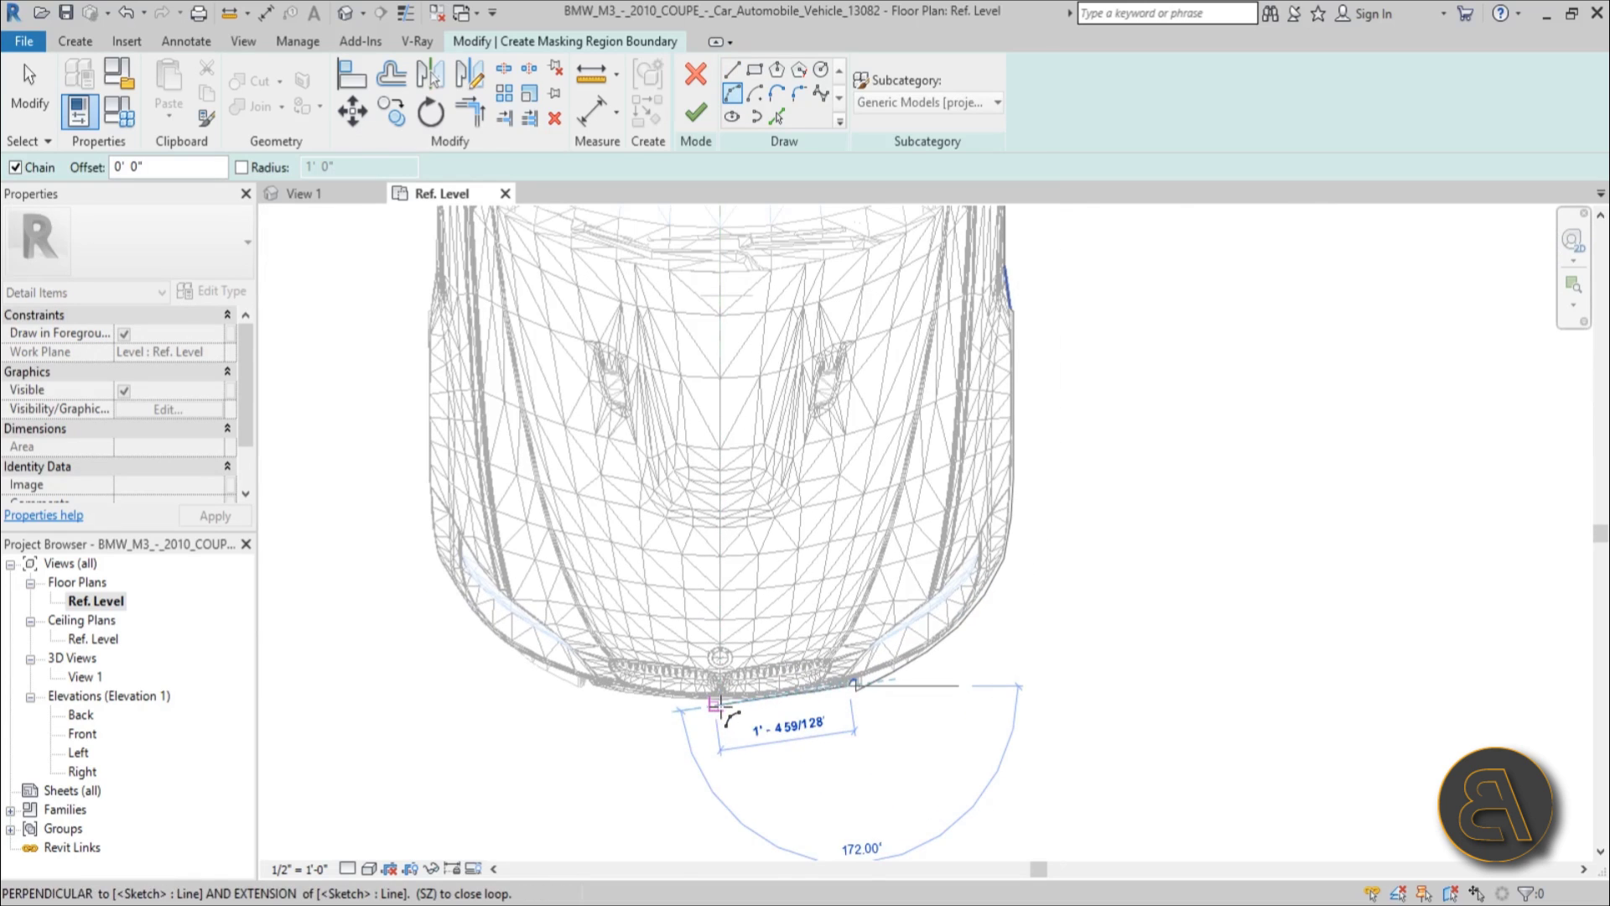
pyautogui.scroll(1, 726, 710)
pyautogui.scroll(-3, 727, 712)
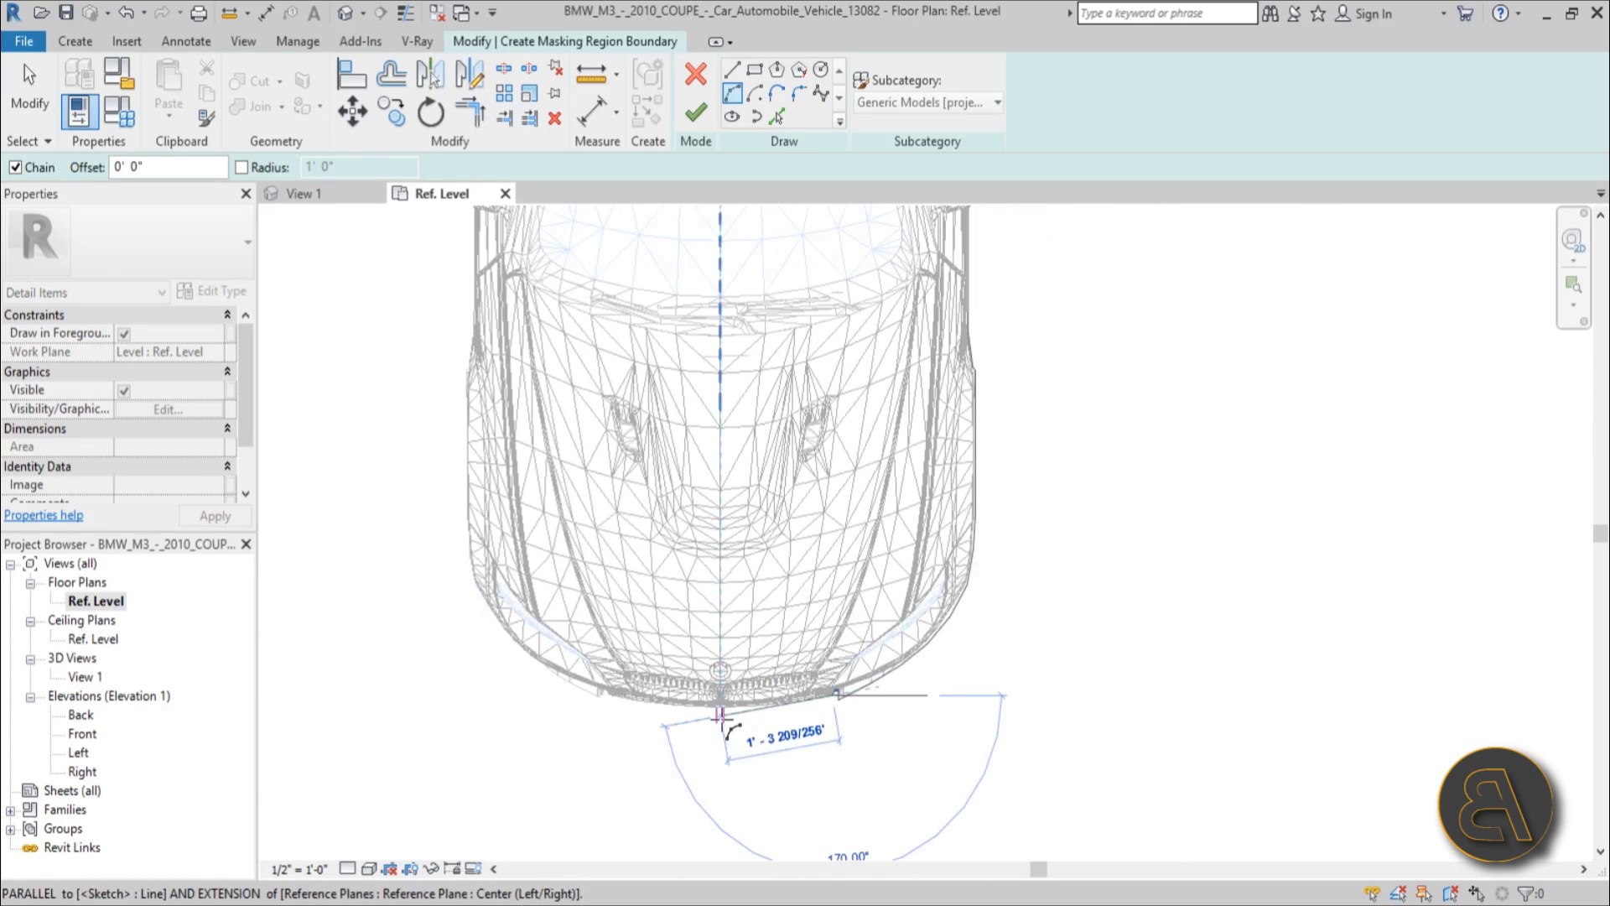
pyautogui.click(727, 719)
pyautogui.scroll(3, 738, 719)
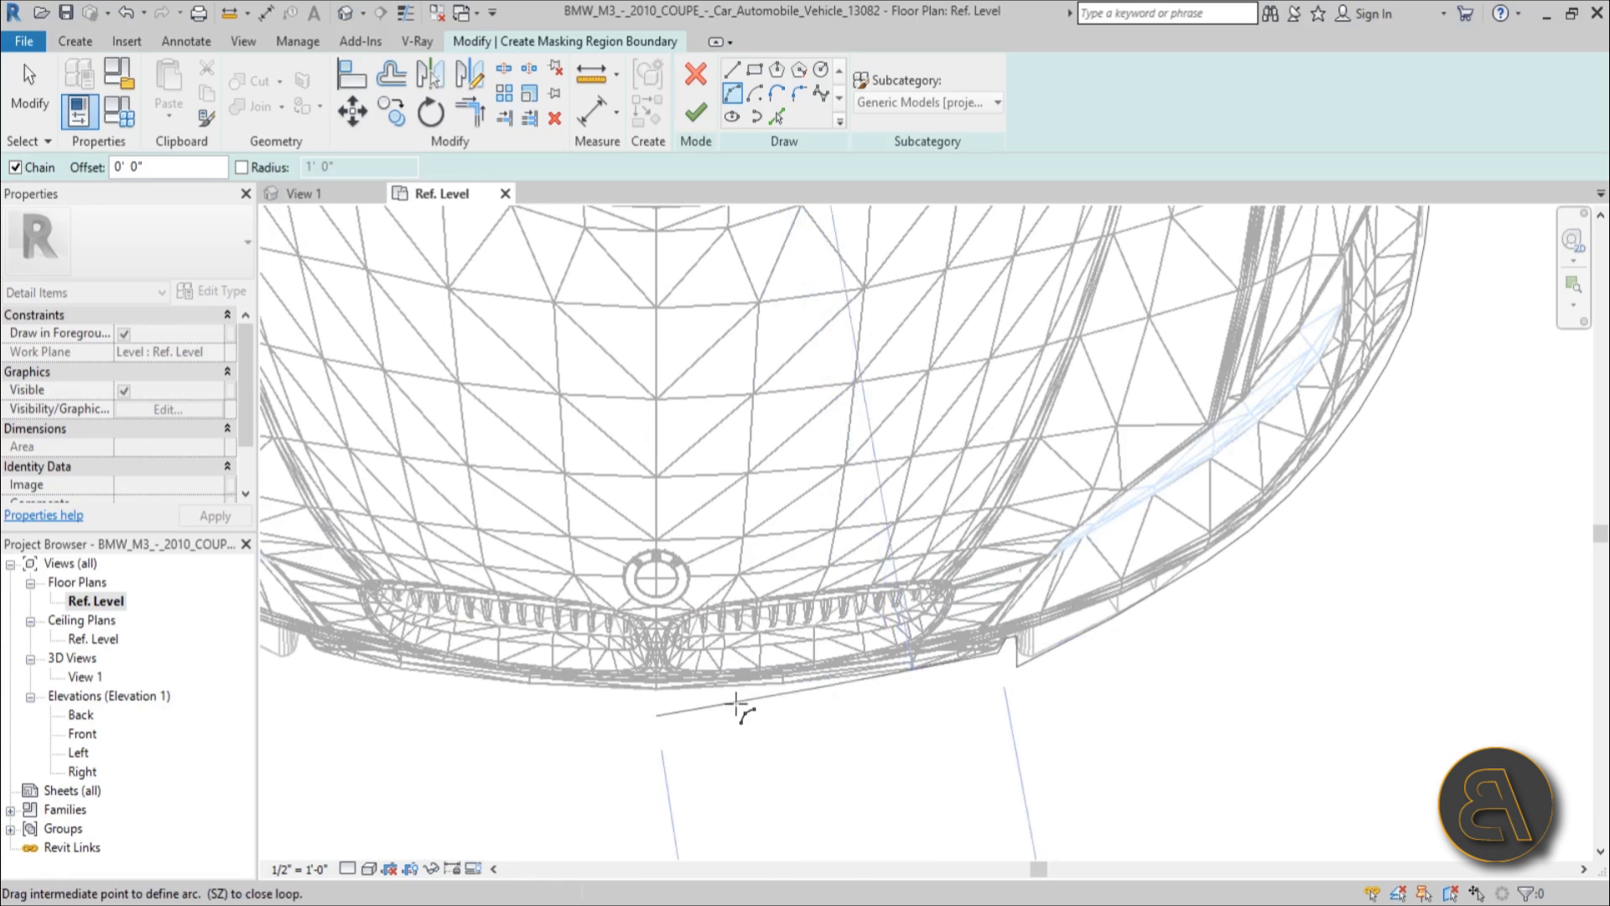
pyautogui.scroll(-4, 742, 711)
pyautogui.press('Escape')
# - Draw an arc about 1' 3 3/4" long along the front bumper from the notch's last line to the car's centre line
pyautogui.scroll(5, 700, 708)
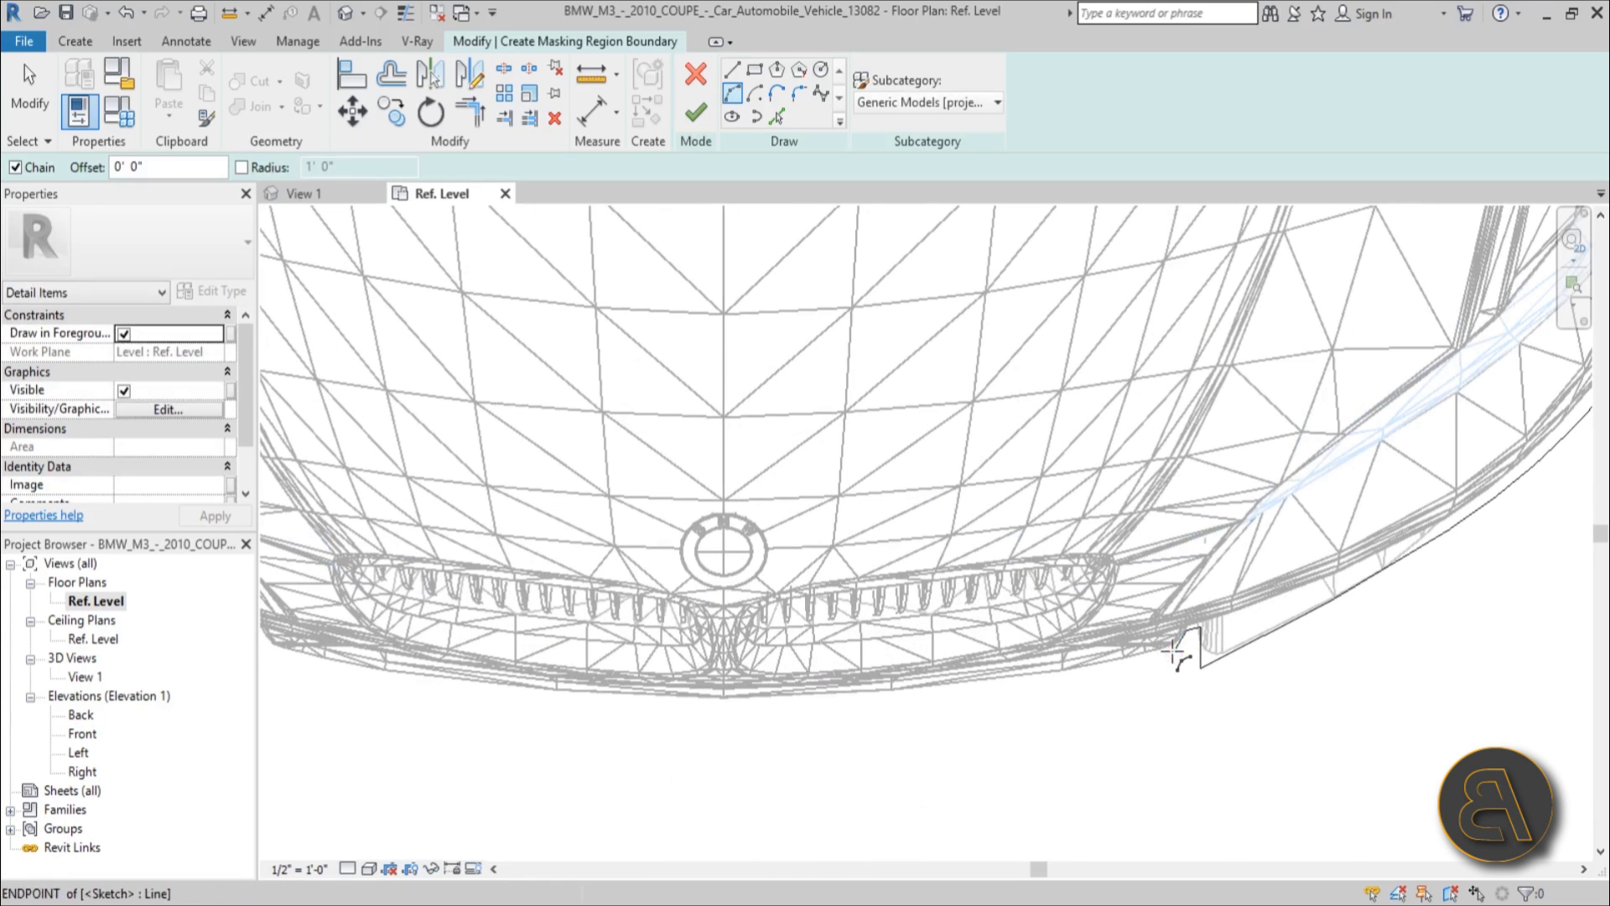
pyautogui.click(1177, 654)
pyautogui.scroll(4, 737, 708)
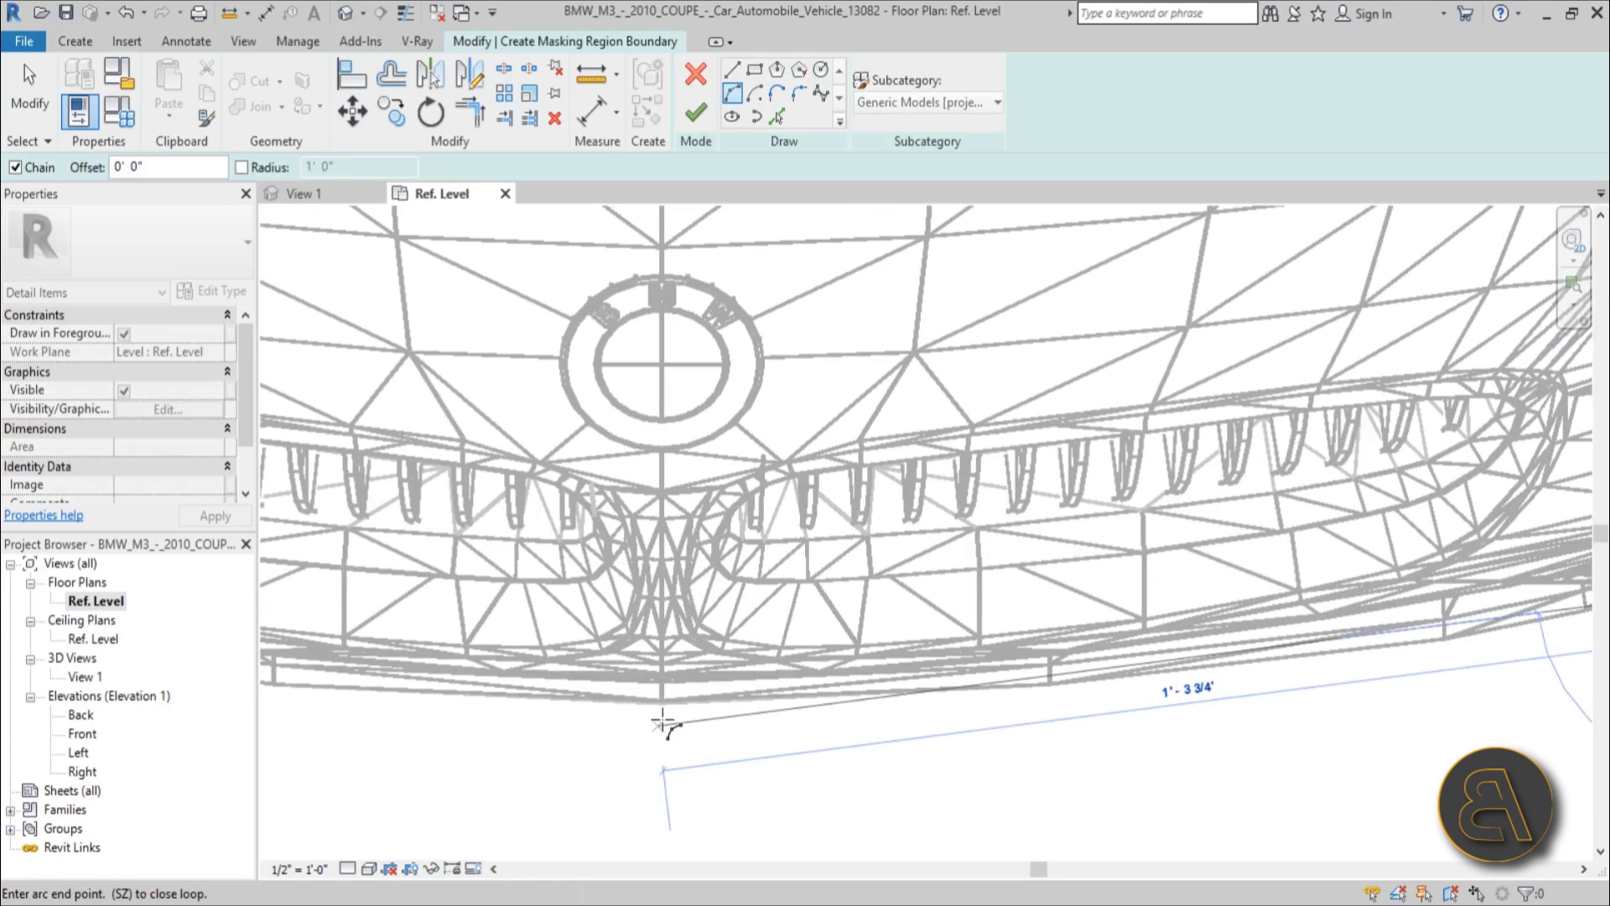
pyautogui.click(664, 723)
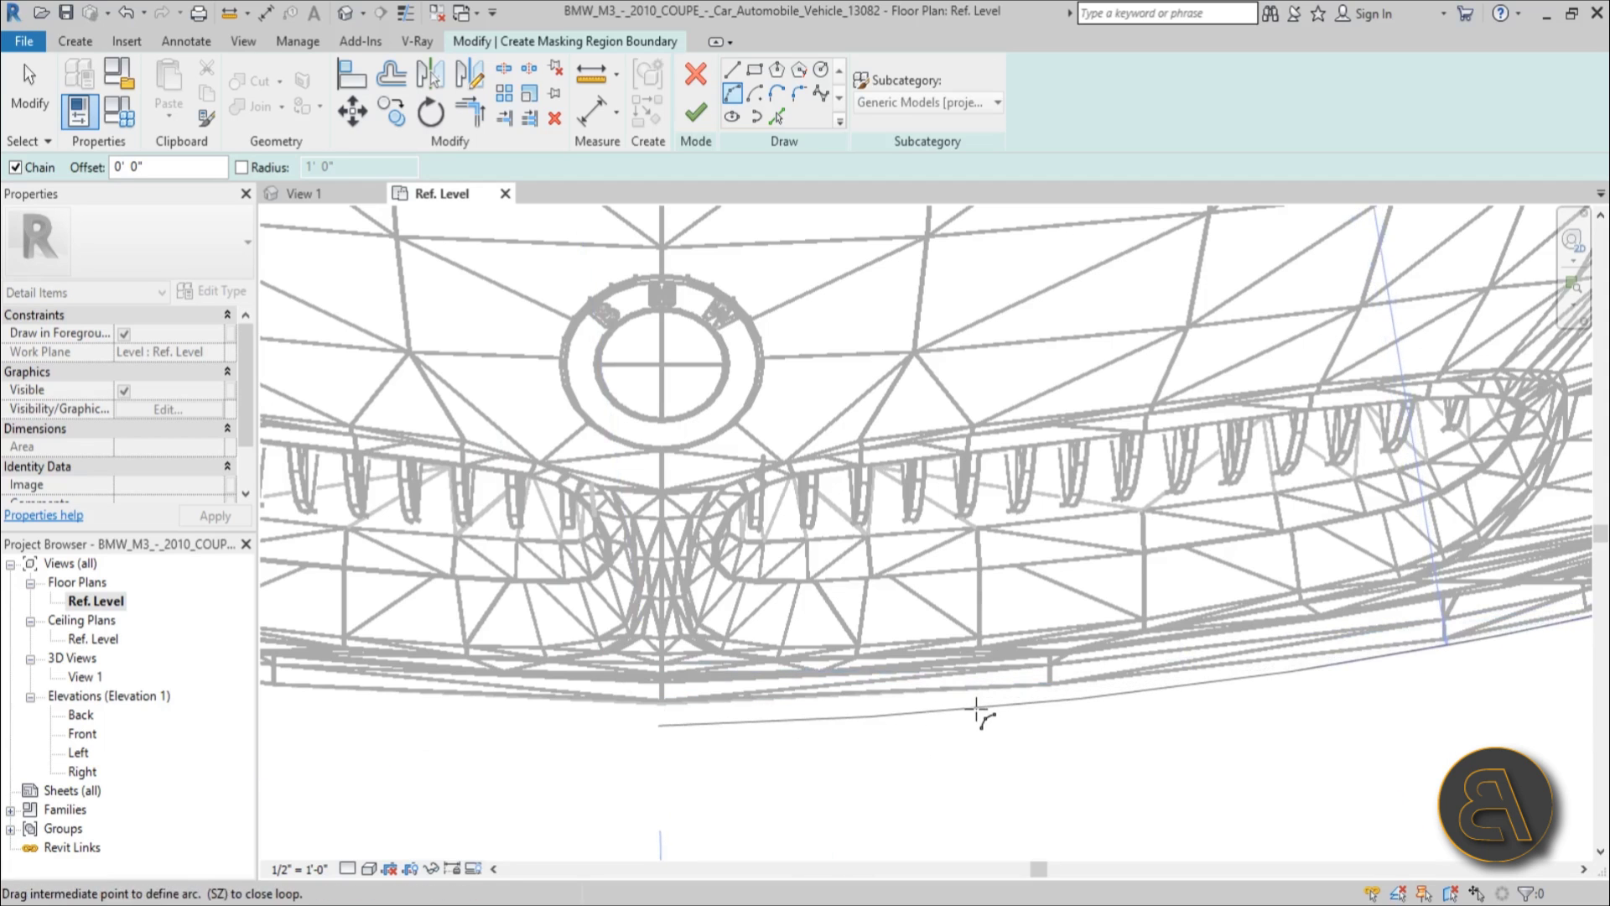
pyautogui.scroll(-8, 915, 676)
pyautogui.press('Escape')
pyautogui.press('Escape')
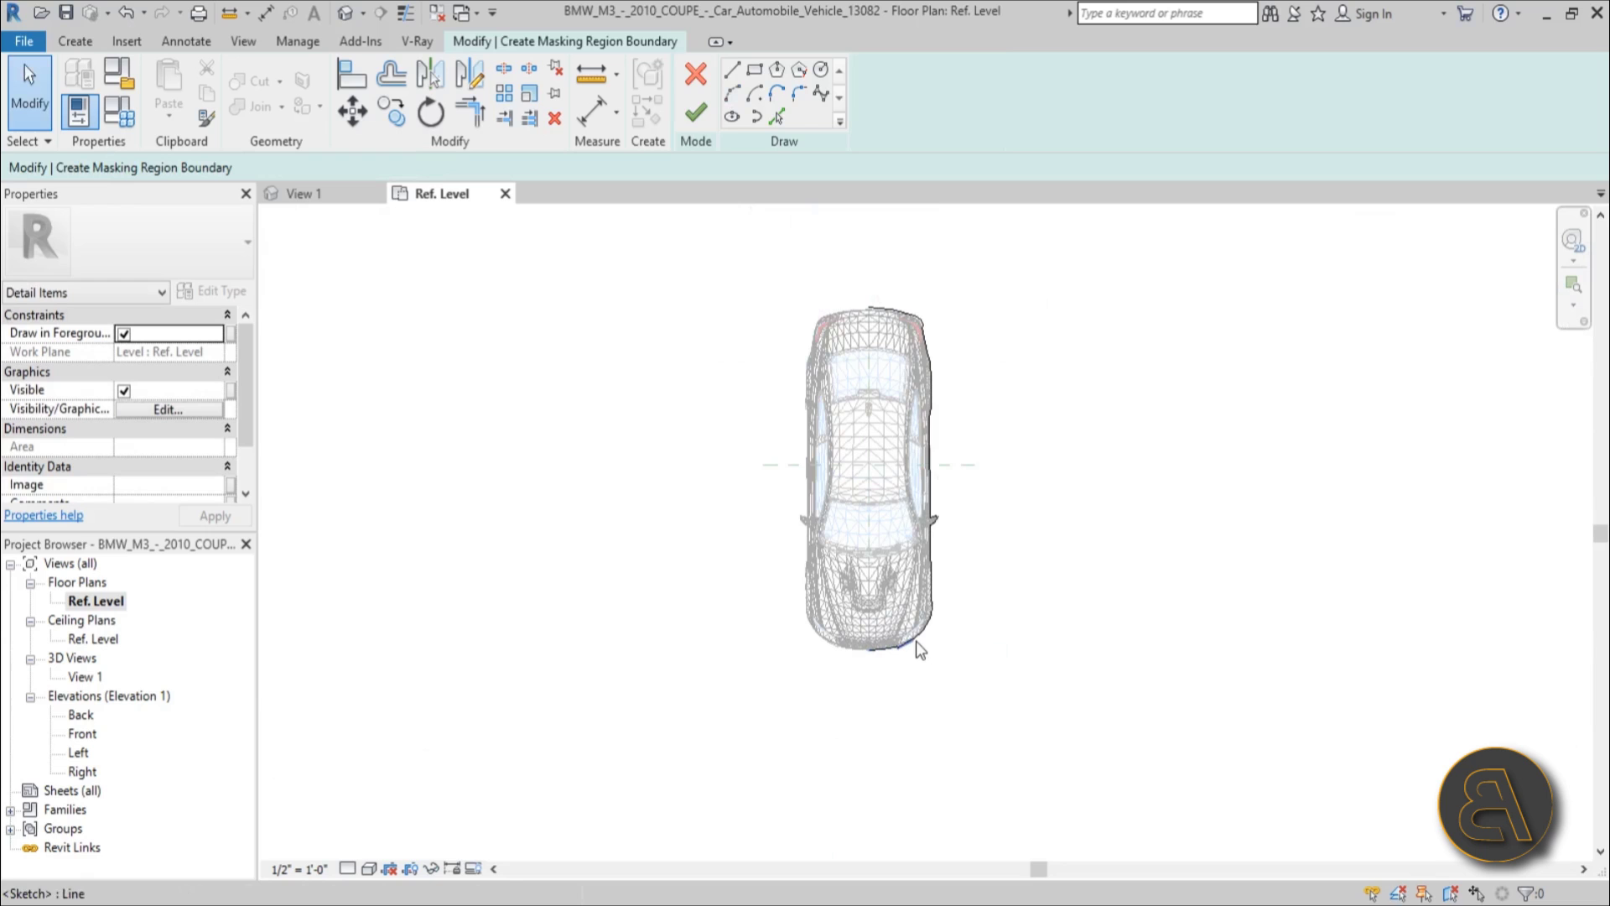
# - Select the whole chain of right-side boundary lines and mirror a copy about the Center (Left/Right) reference plane
pyautogui.press('Tab')
pyautogui.click(916, 641)
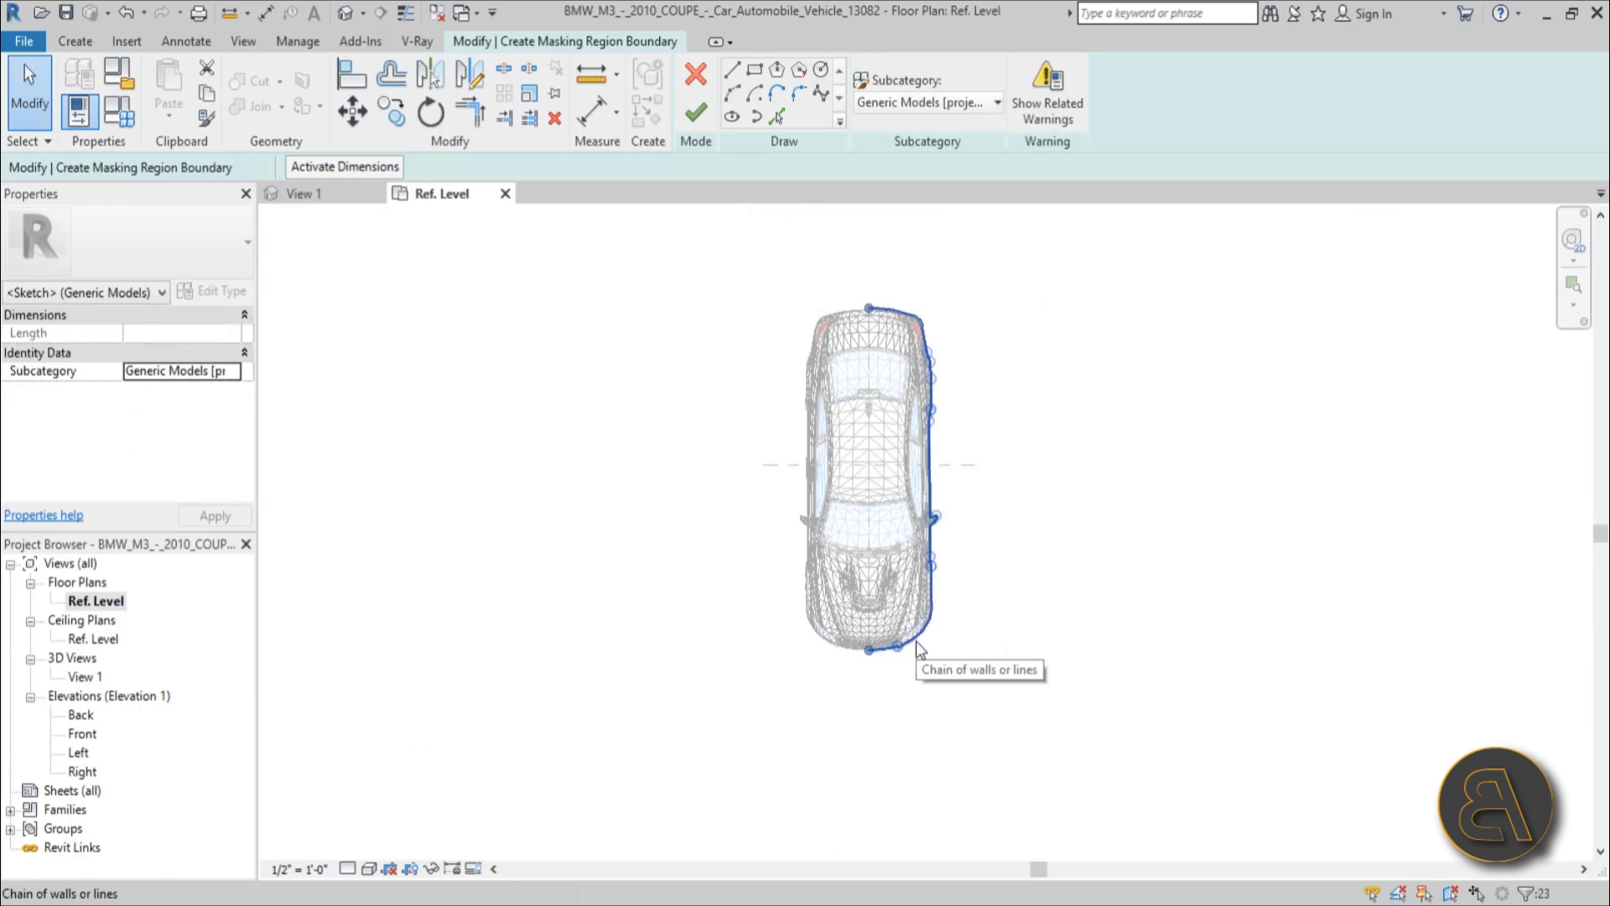
pyautogui.press('m')
pyautogui.press('m')
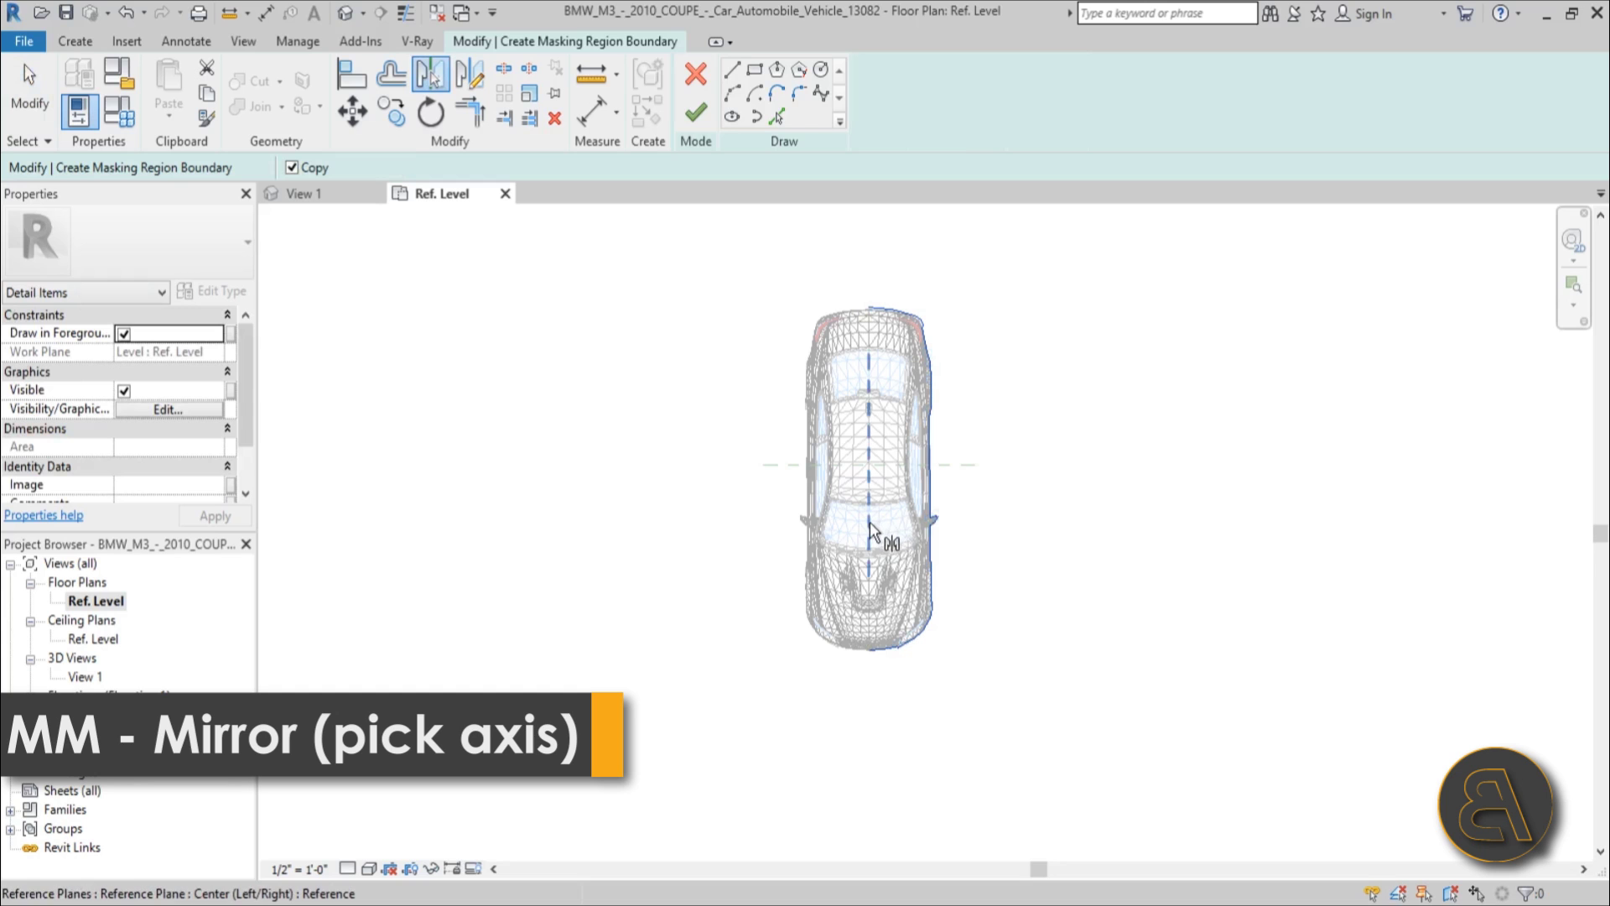
pyautogui.click(870, 513)
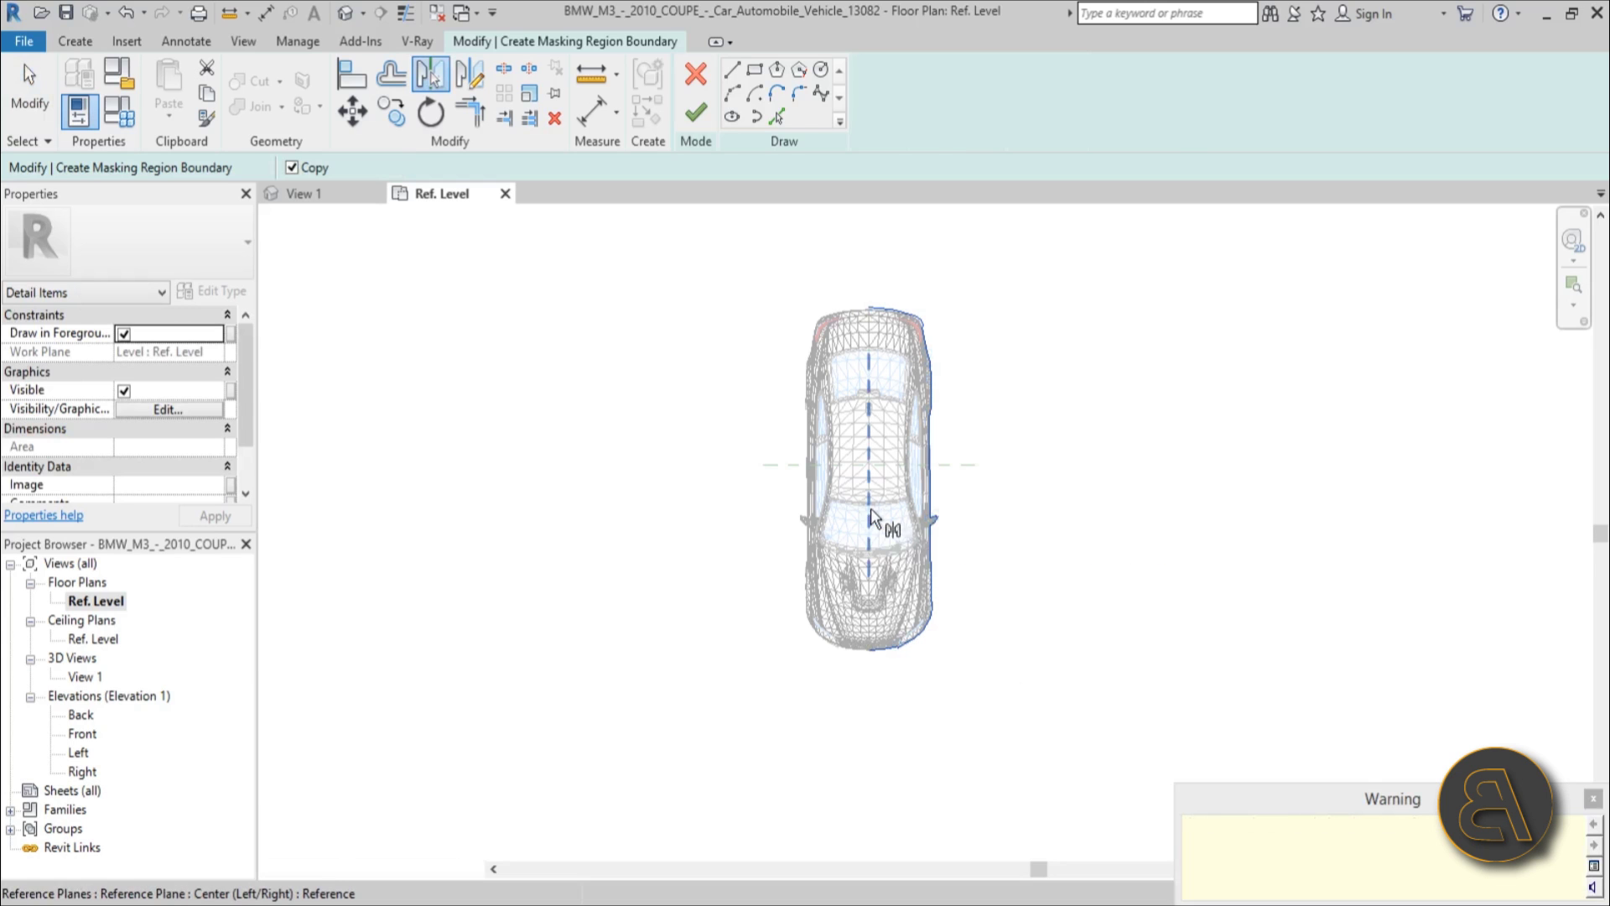
# - Examine the mirrored boundary along the left side and where the two halves meet at the front bumper
pyautogui.scroll(6, 824, 476)
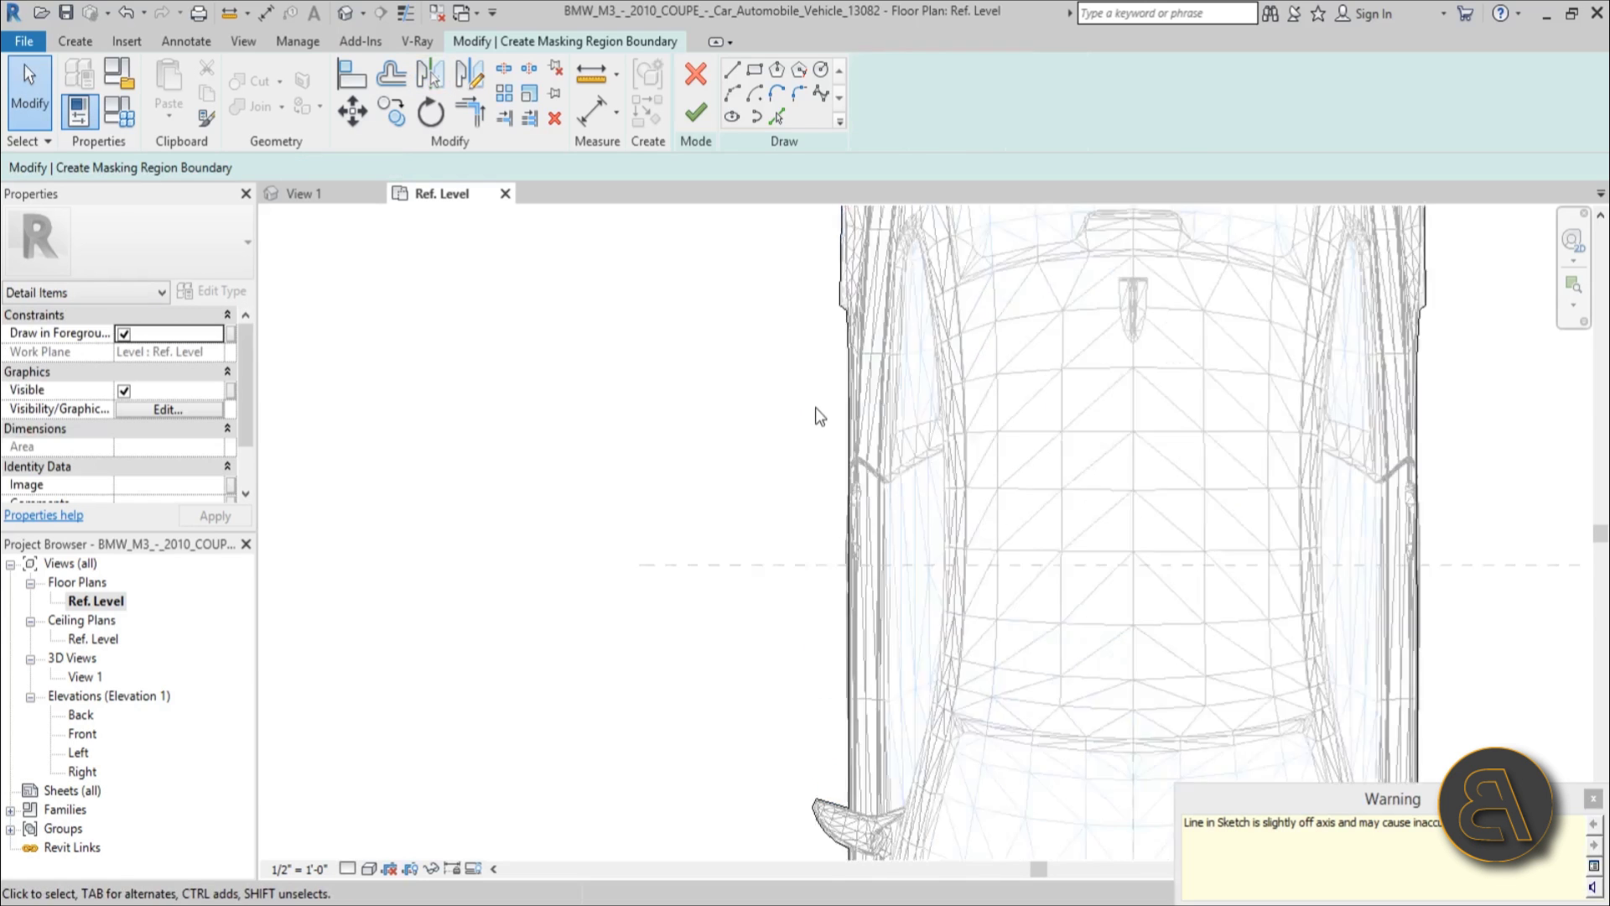
pyautogui.scroll(4, 817, 411)
pyautogui.scroll(-8, 845, 394)
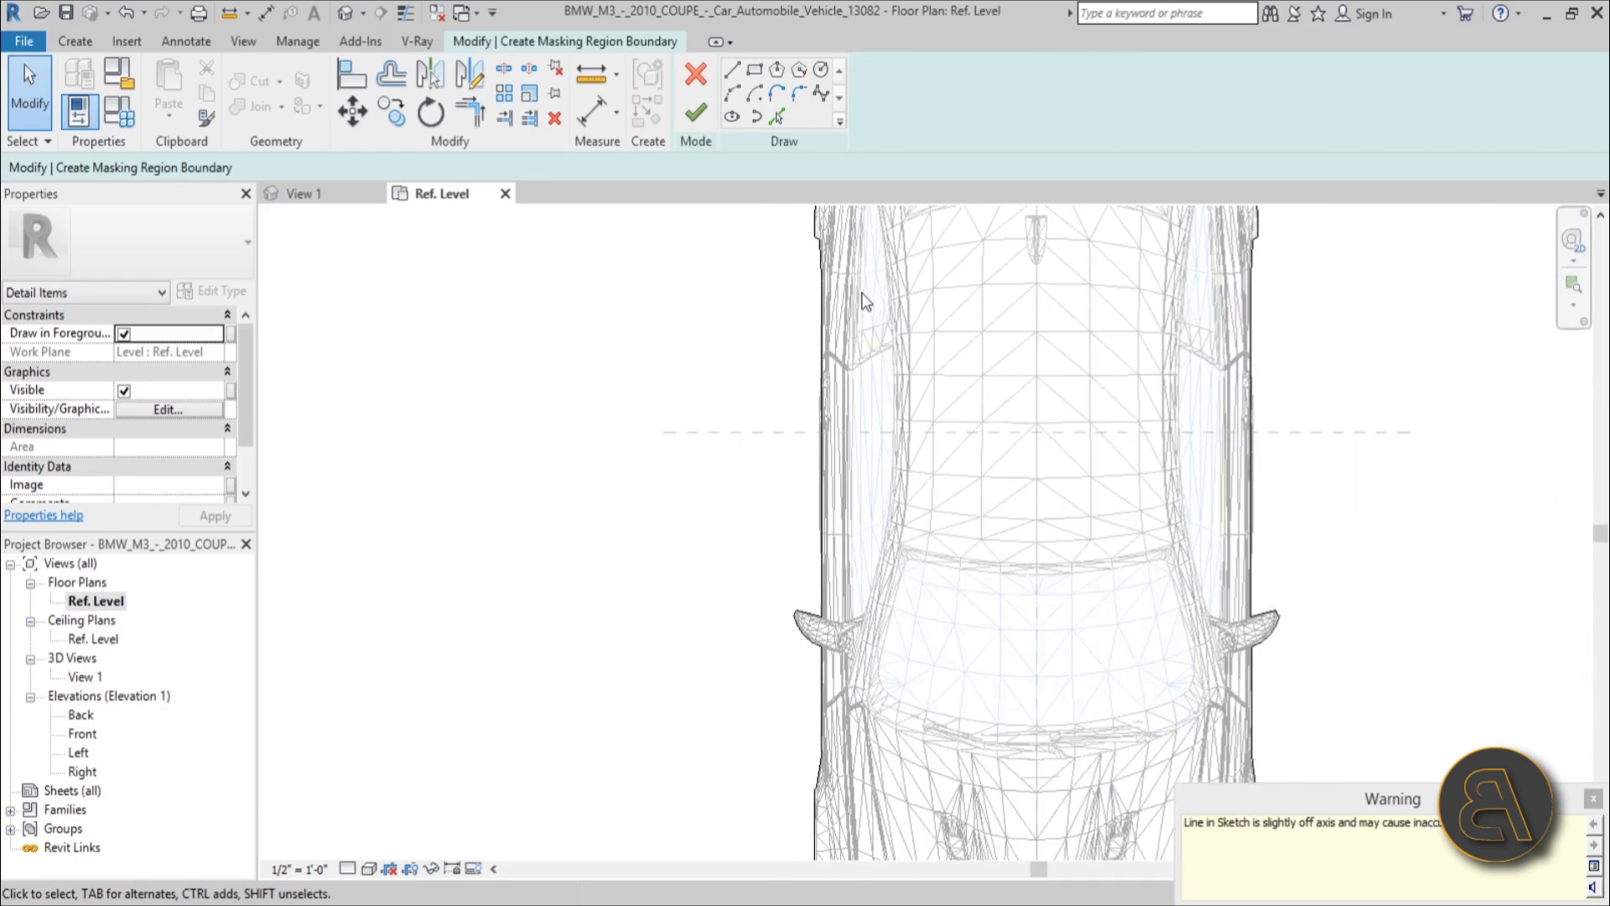
pyautogui.scroll(-4, 866, 302)
pyautogui.scroll(8, 827, 503)
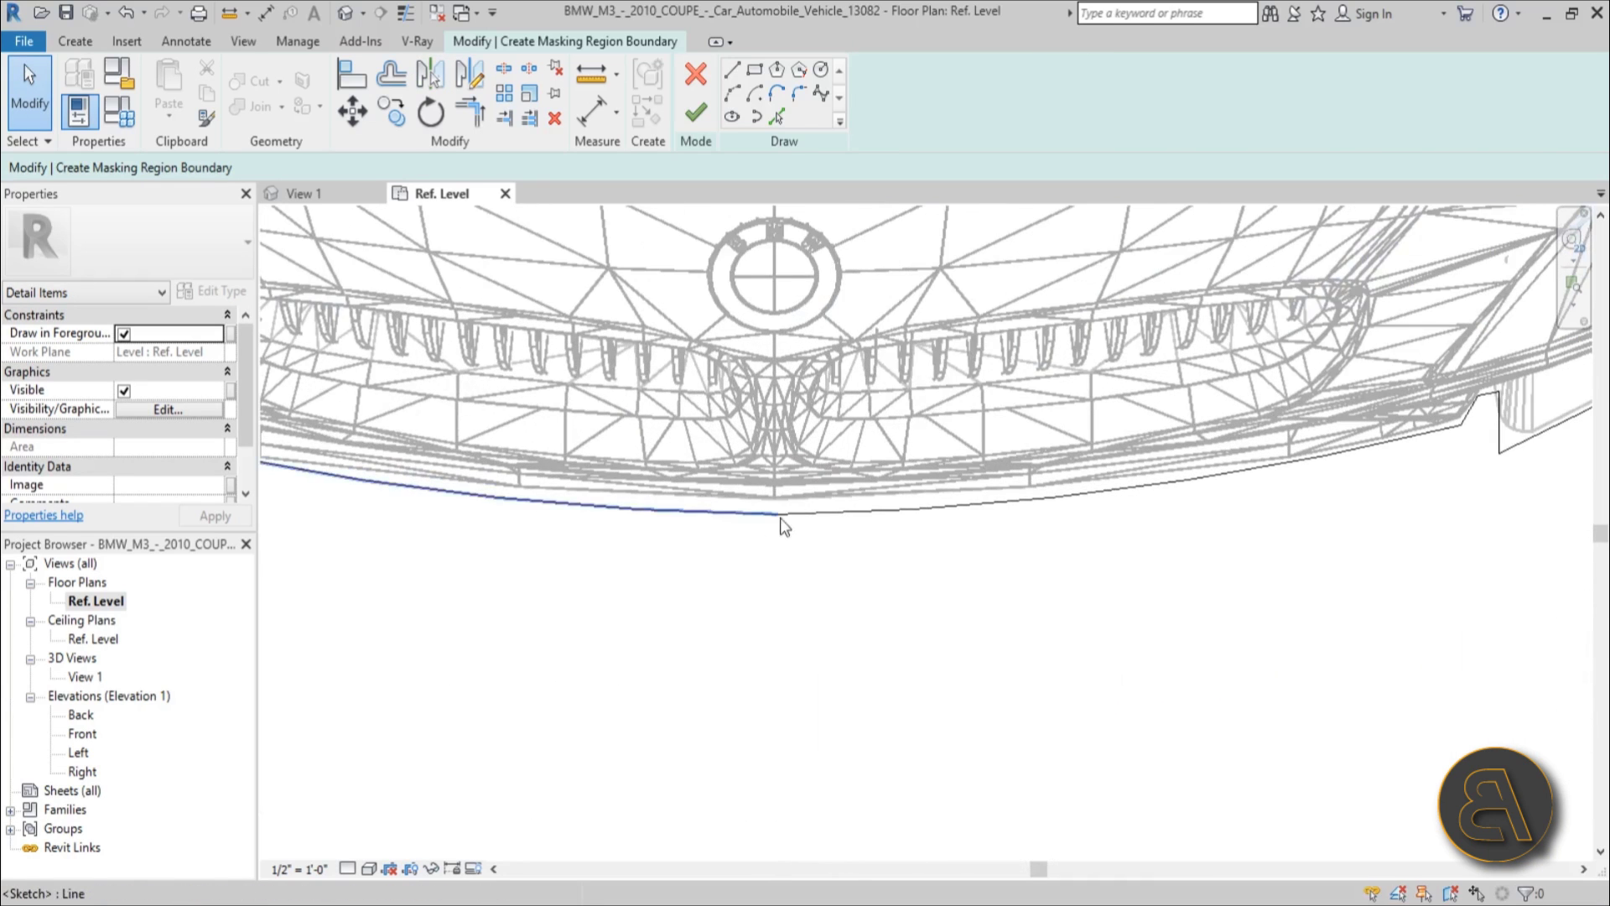
pyautogui.scroll(3, 780, 516)
pyautogui.scroll(-5, 793, 516)
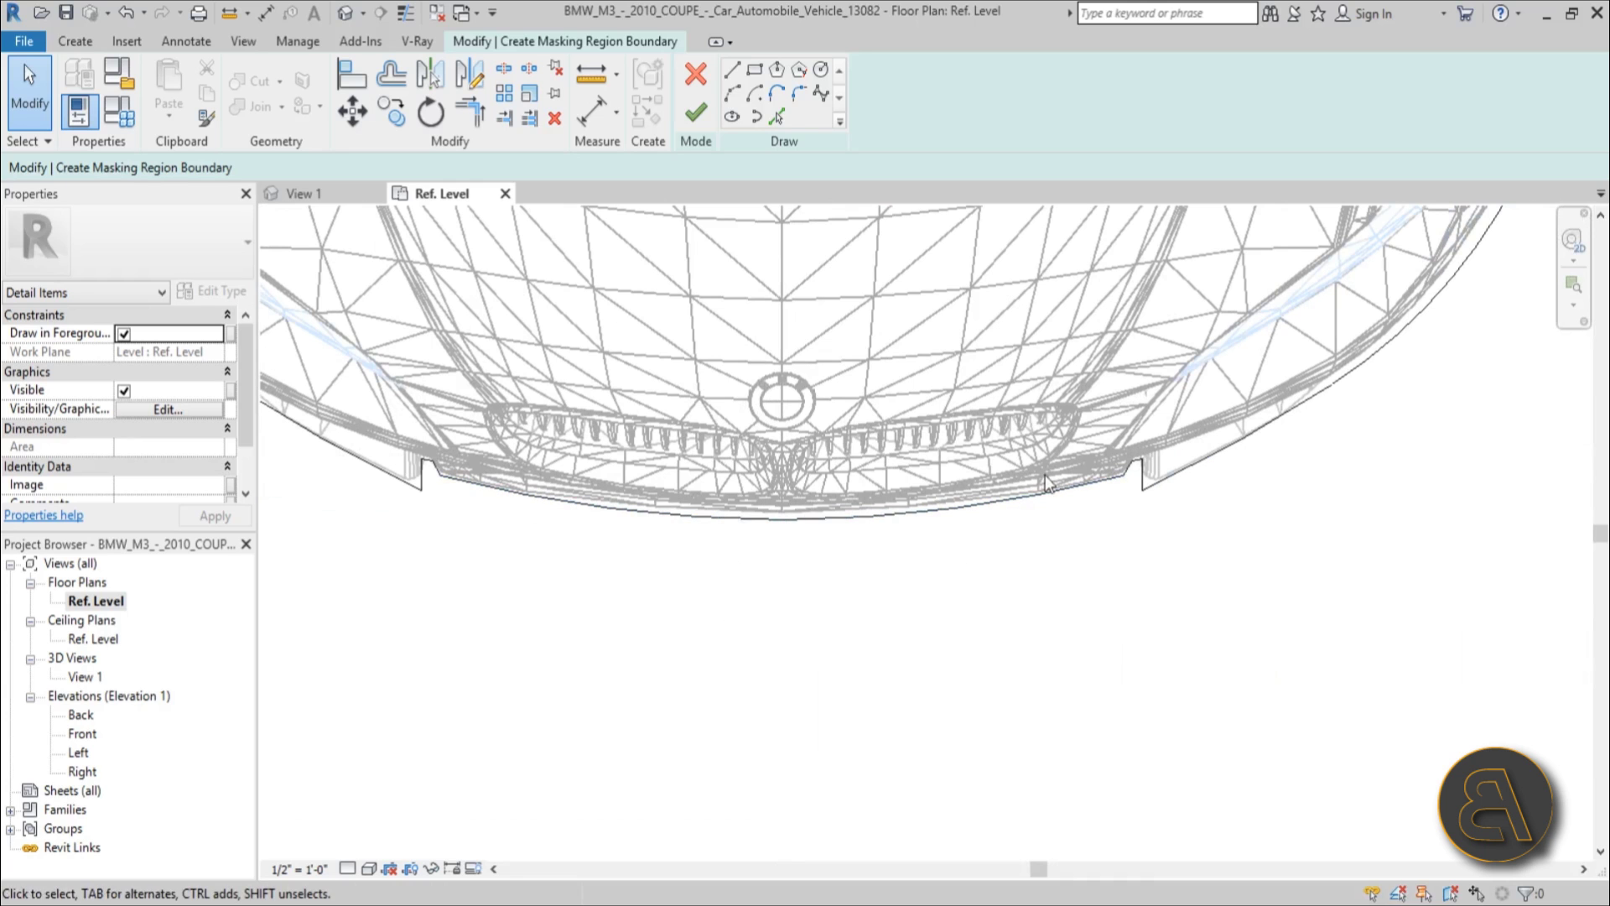
pyautogui.scroll(-10, 996, 532)
pyautogui.moveTo(917, 572); pyautogui.dragTo(906, 596)
pyautogui.moveTo(905, 597); pyautogui.dragTo(813, 748, button='middle')
pyautogui.scroll(-1, 813, 746)
pyautogui.scroll(-1, 843, 538)
pyautogui.moveTo(843, 537); pyautogui.dragTo(826, 561, button='middle')
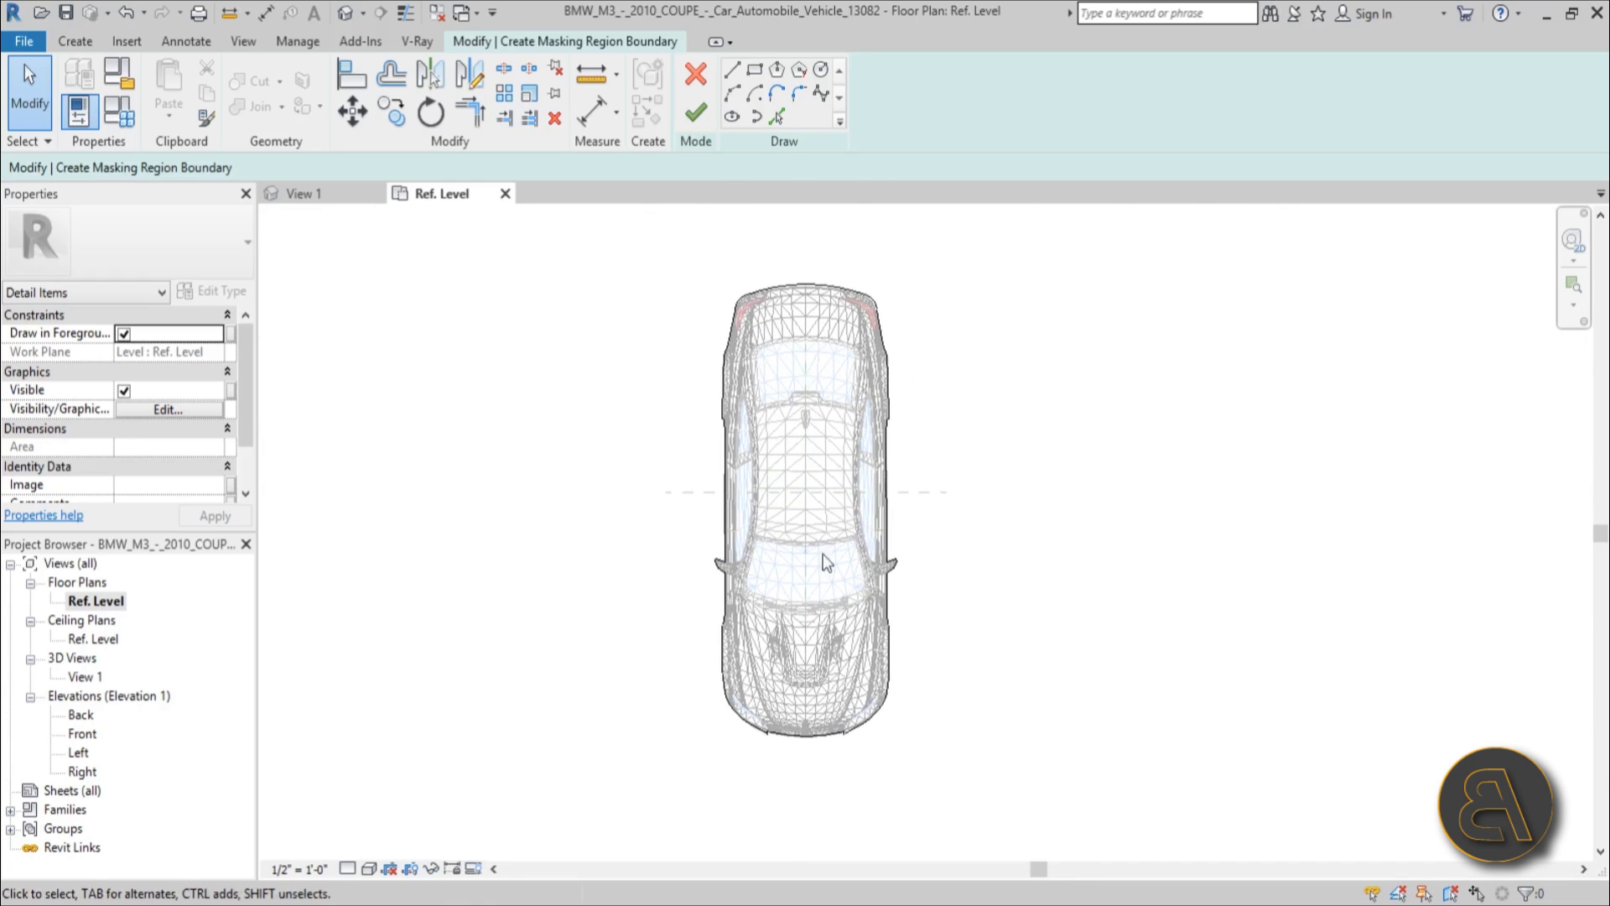
# - Trim the two front bumper arcs to meet at the centre line and finish the masking region sketch
pyautogui.click(701, 114)
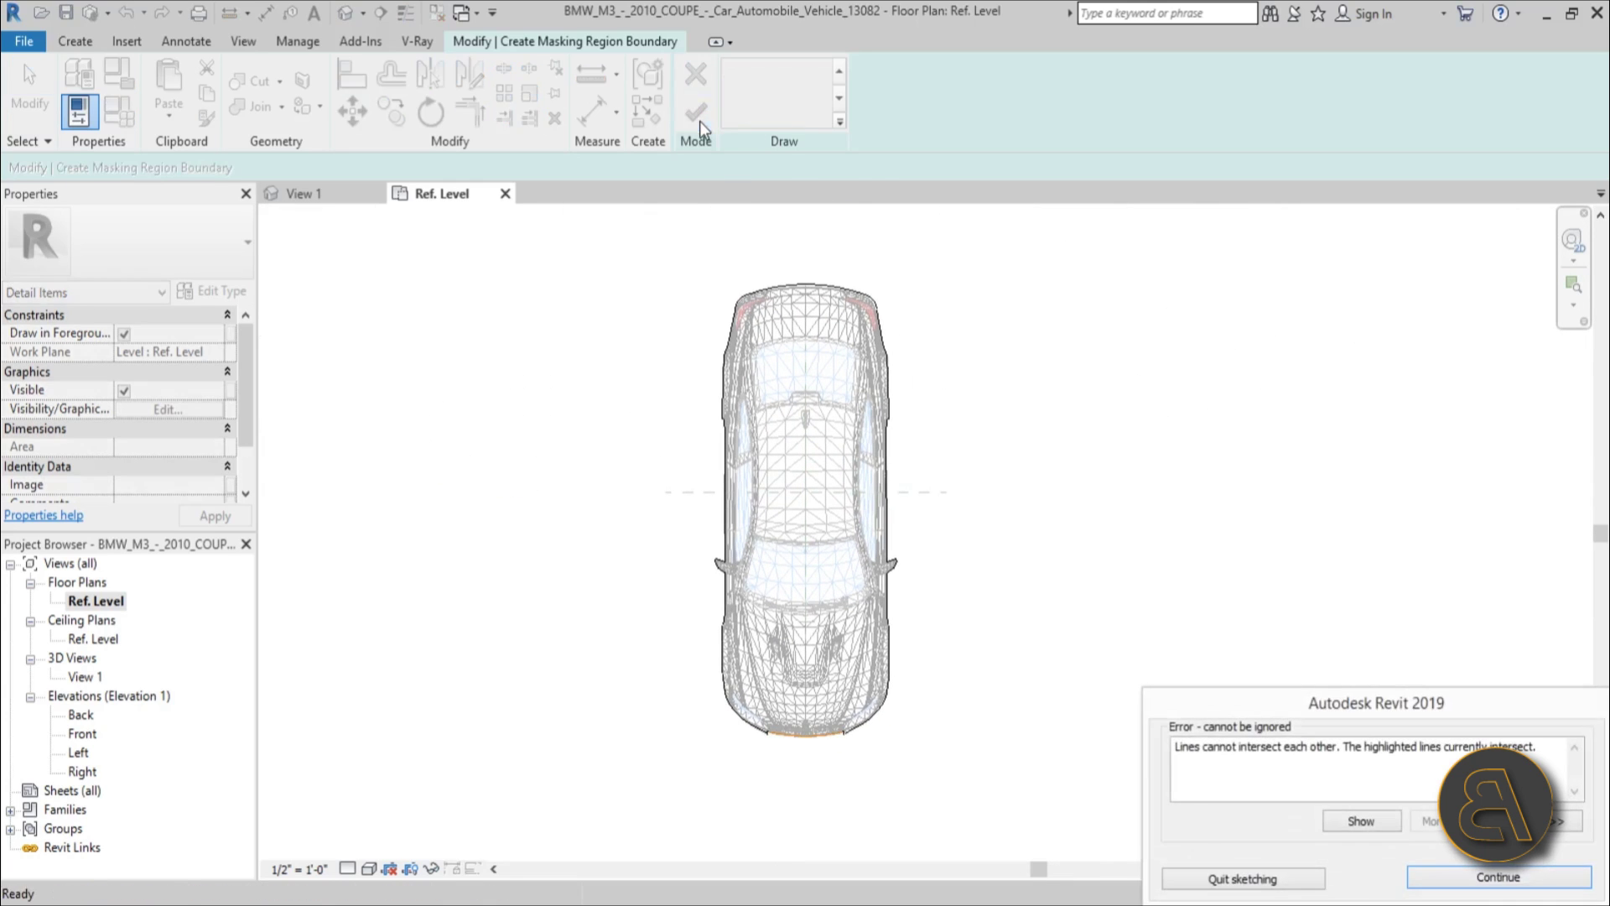
pyautogui.click(1488, 877)
pyautogui.scroll(5, 843, 730)
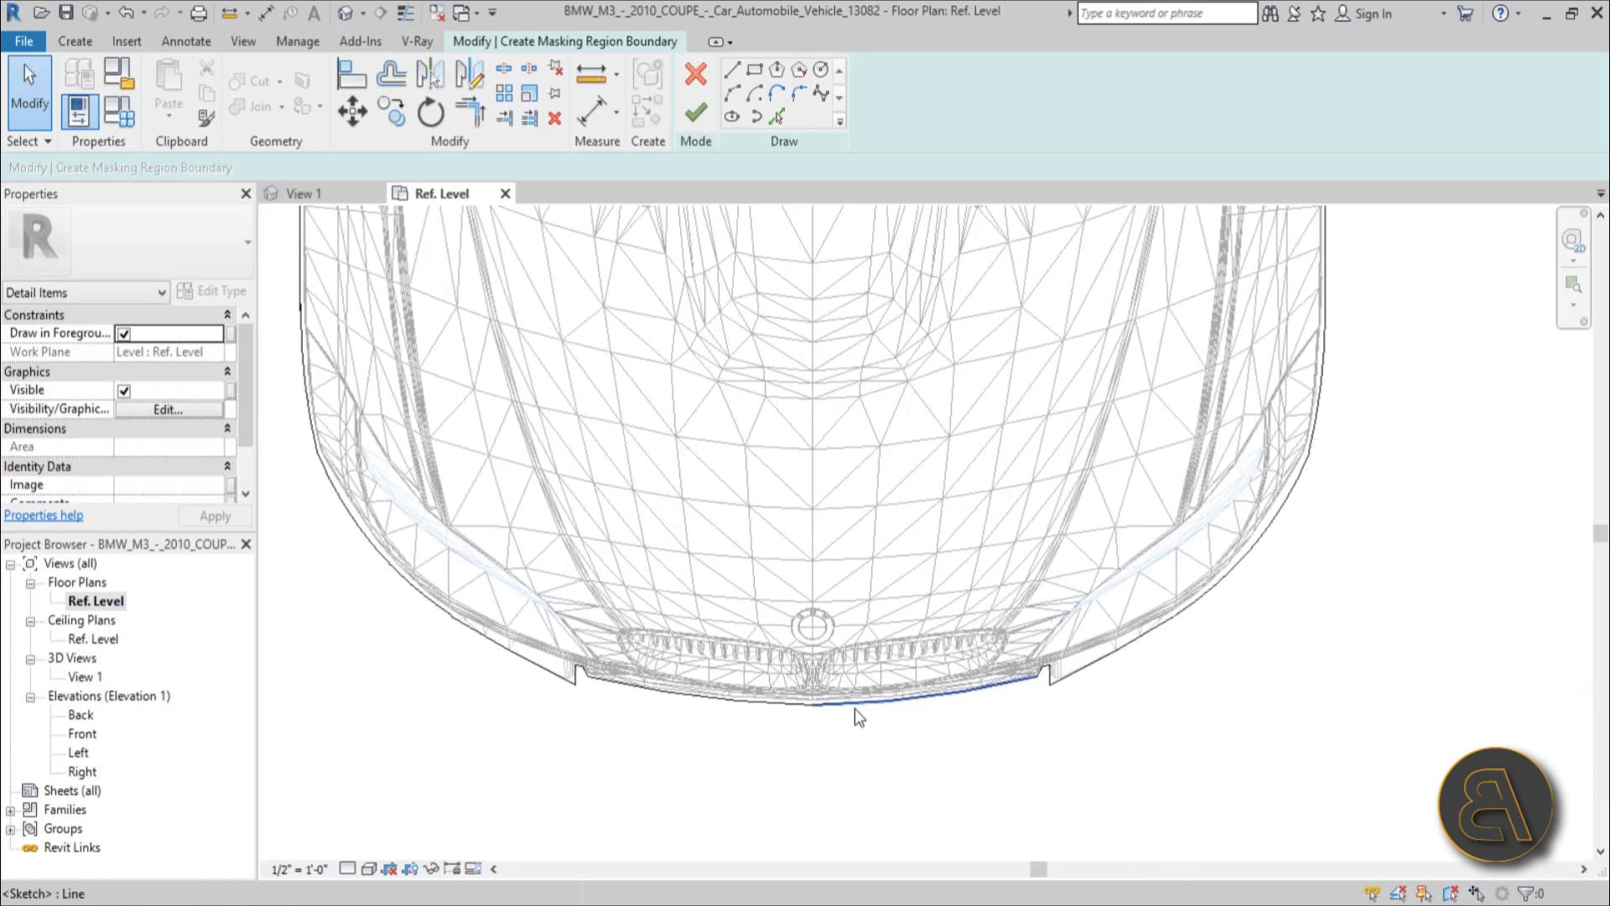
pyautogui.press('t')
pyautogui.press('r')
pyautogui.scroll(2, 815, 708)
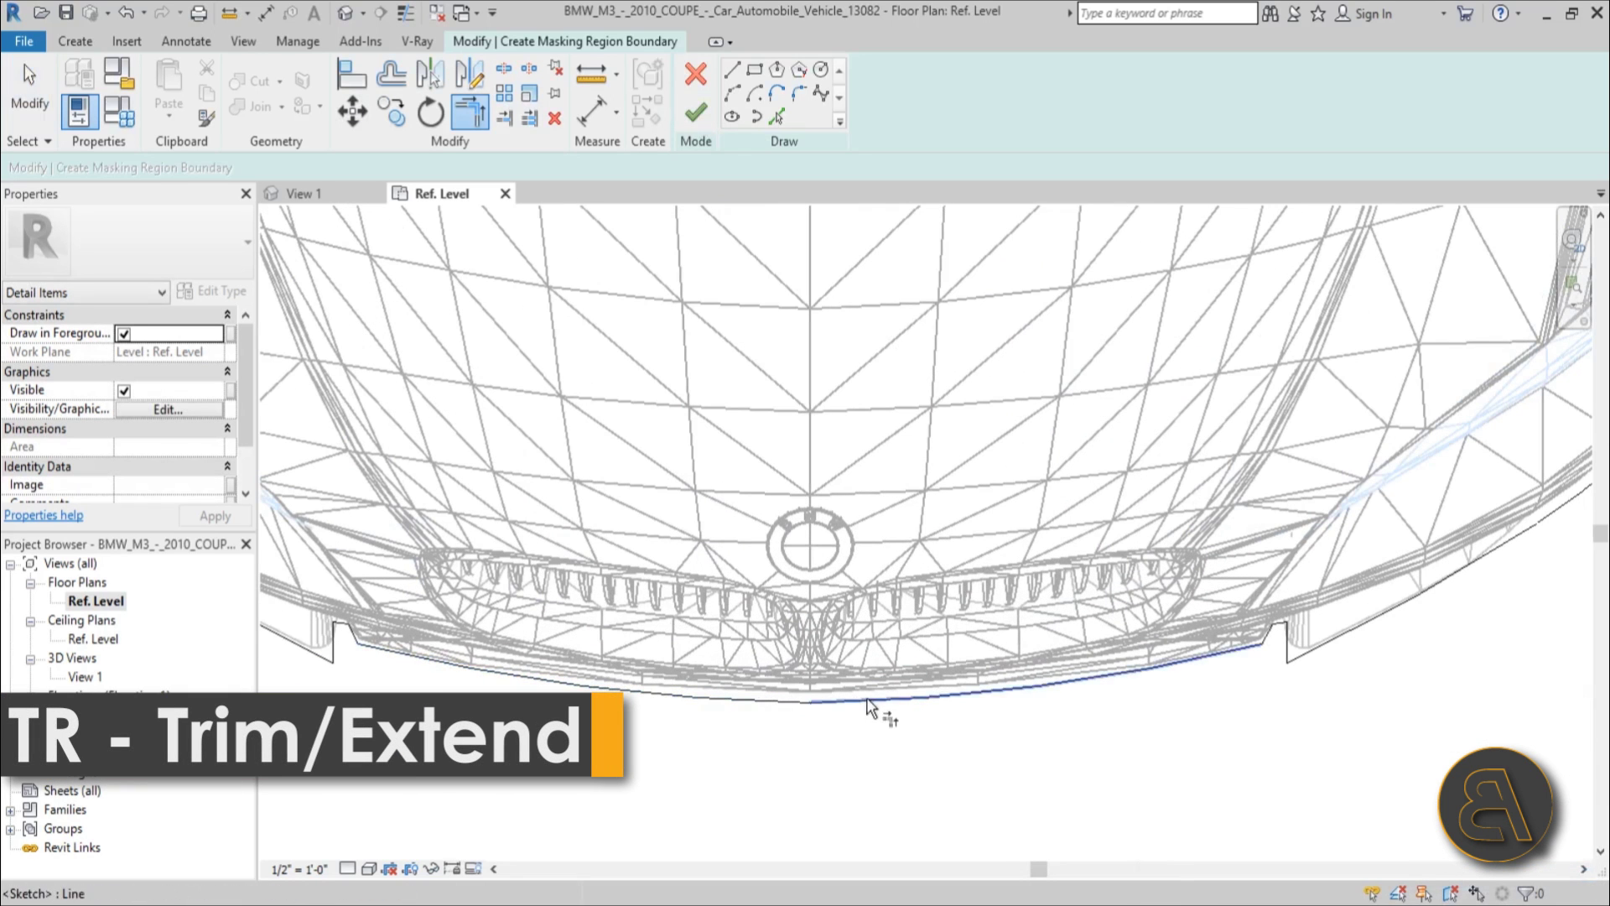
pyautogui.click(691, 120)
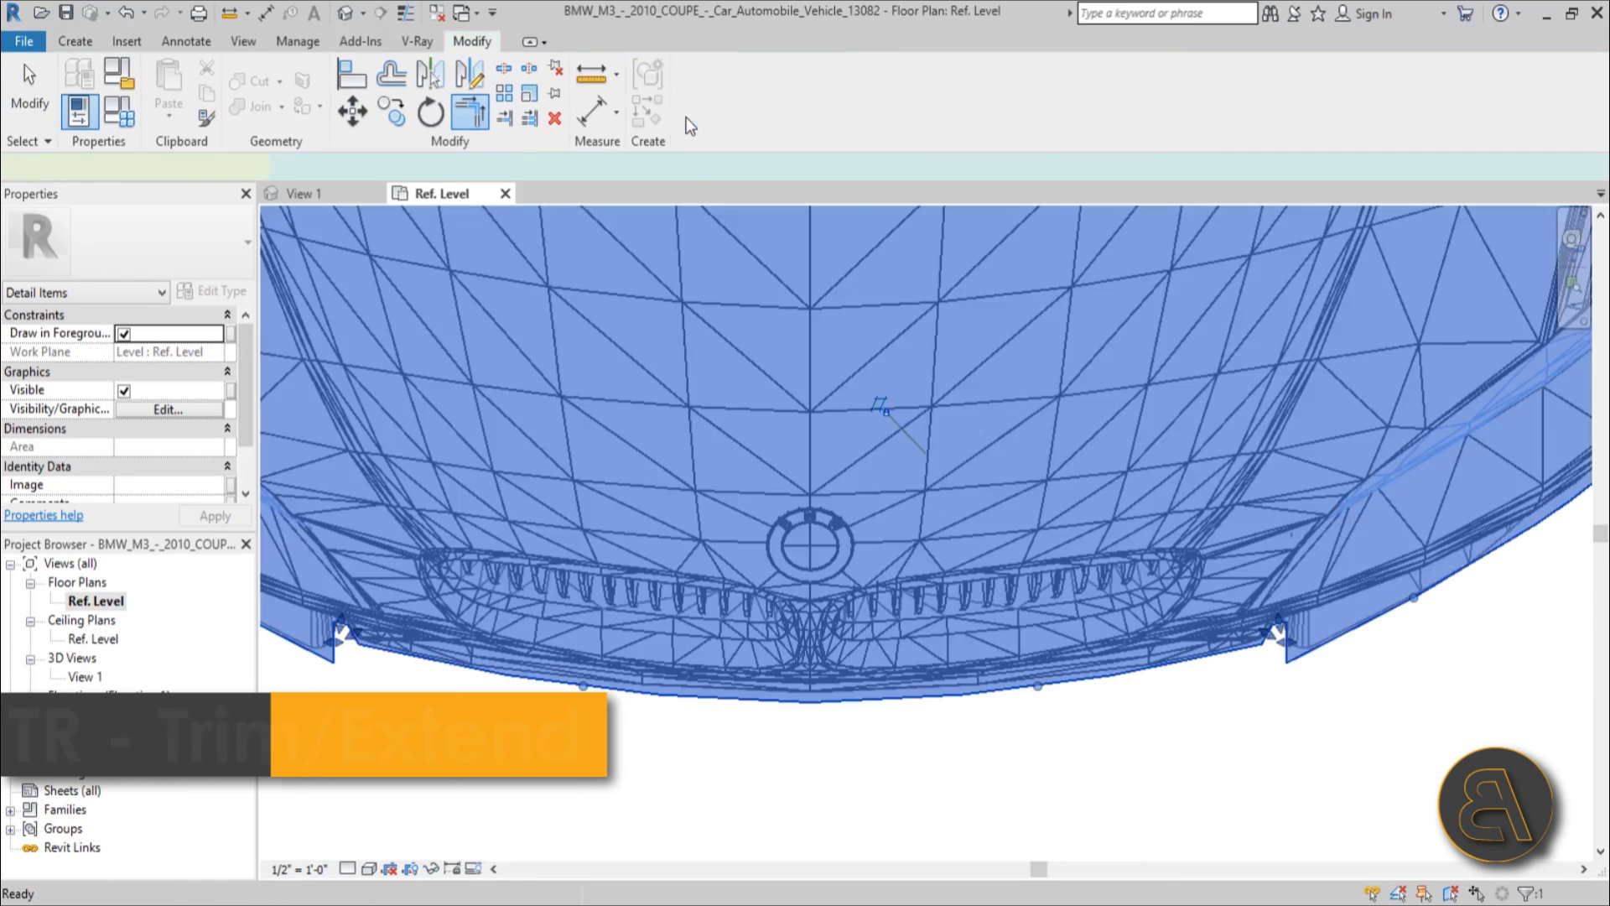
# - Deselect the masking region and examine its mirrored outline around the whole car in plan
pyautogui.scroll(-5, 862, 652)
pyautogui.scroll(-4, 861, 667)
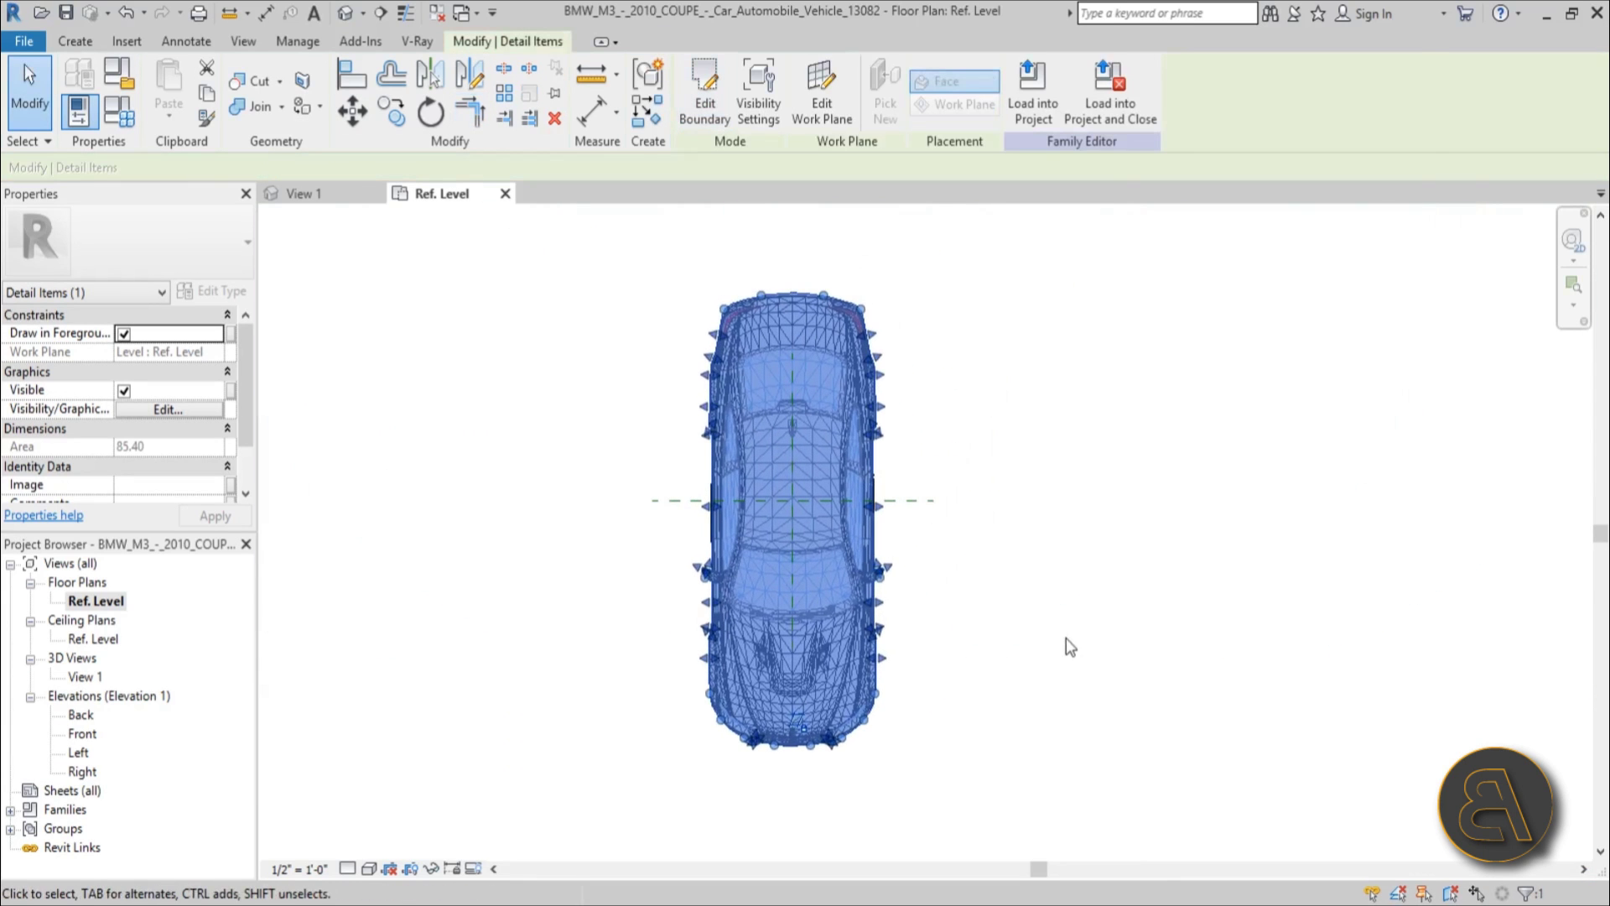
pyautogui.click(1155, 616)
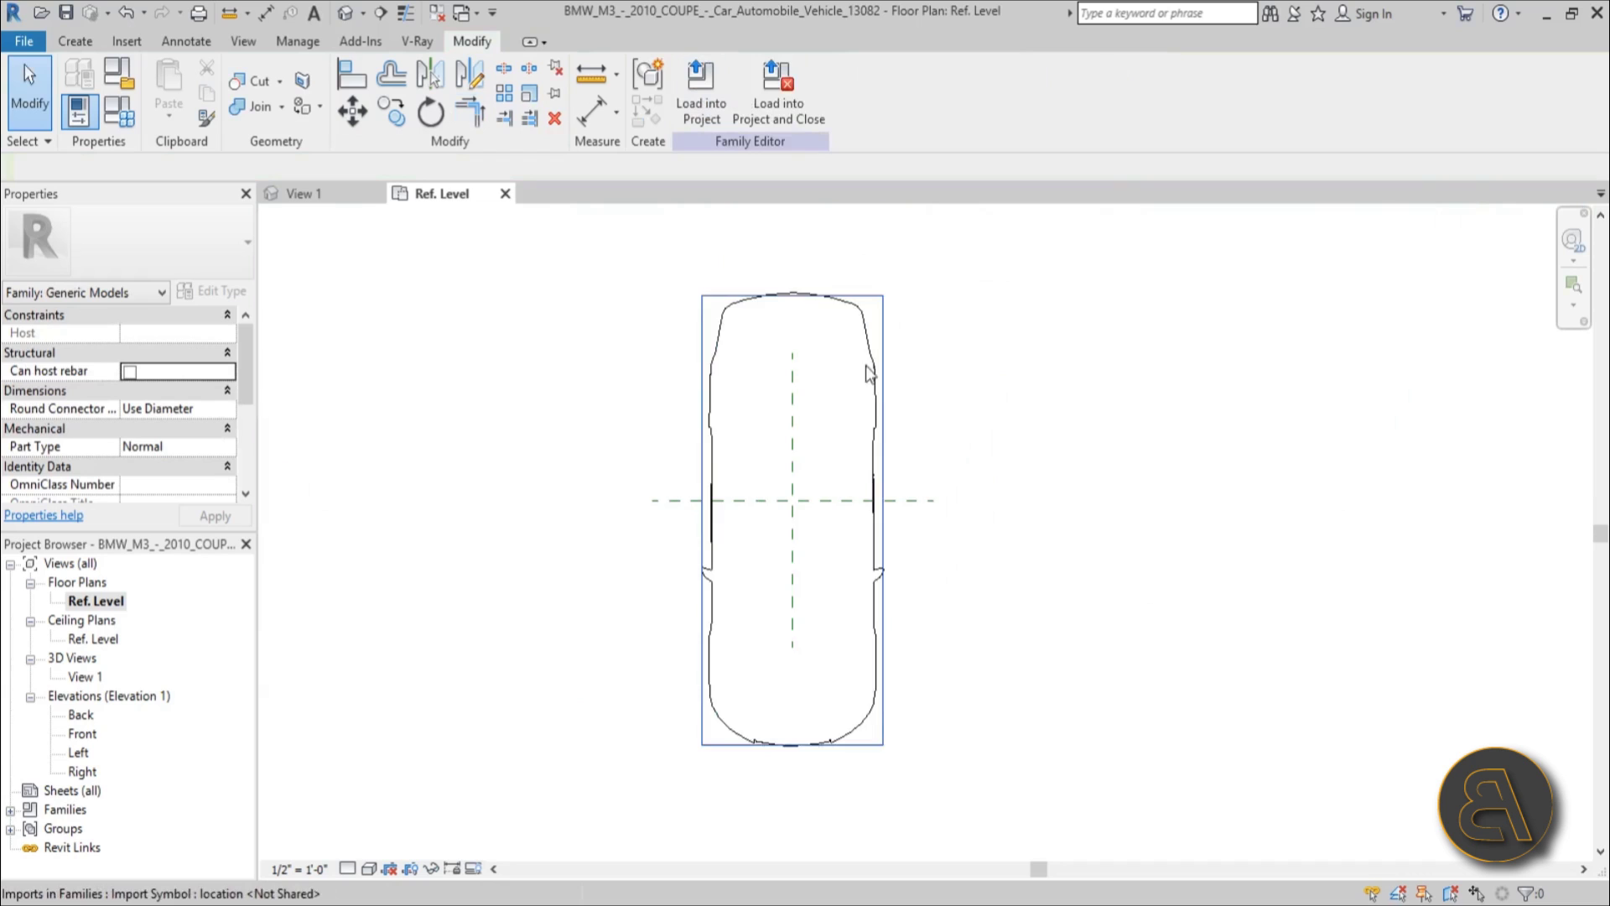
pyautogui.scroll(5, 898, 521)
pyautogui.scroll(-3, 914, 444)
pyautogui.scroll(-2, 914, 423)
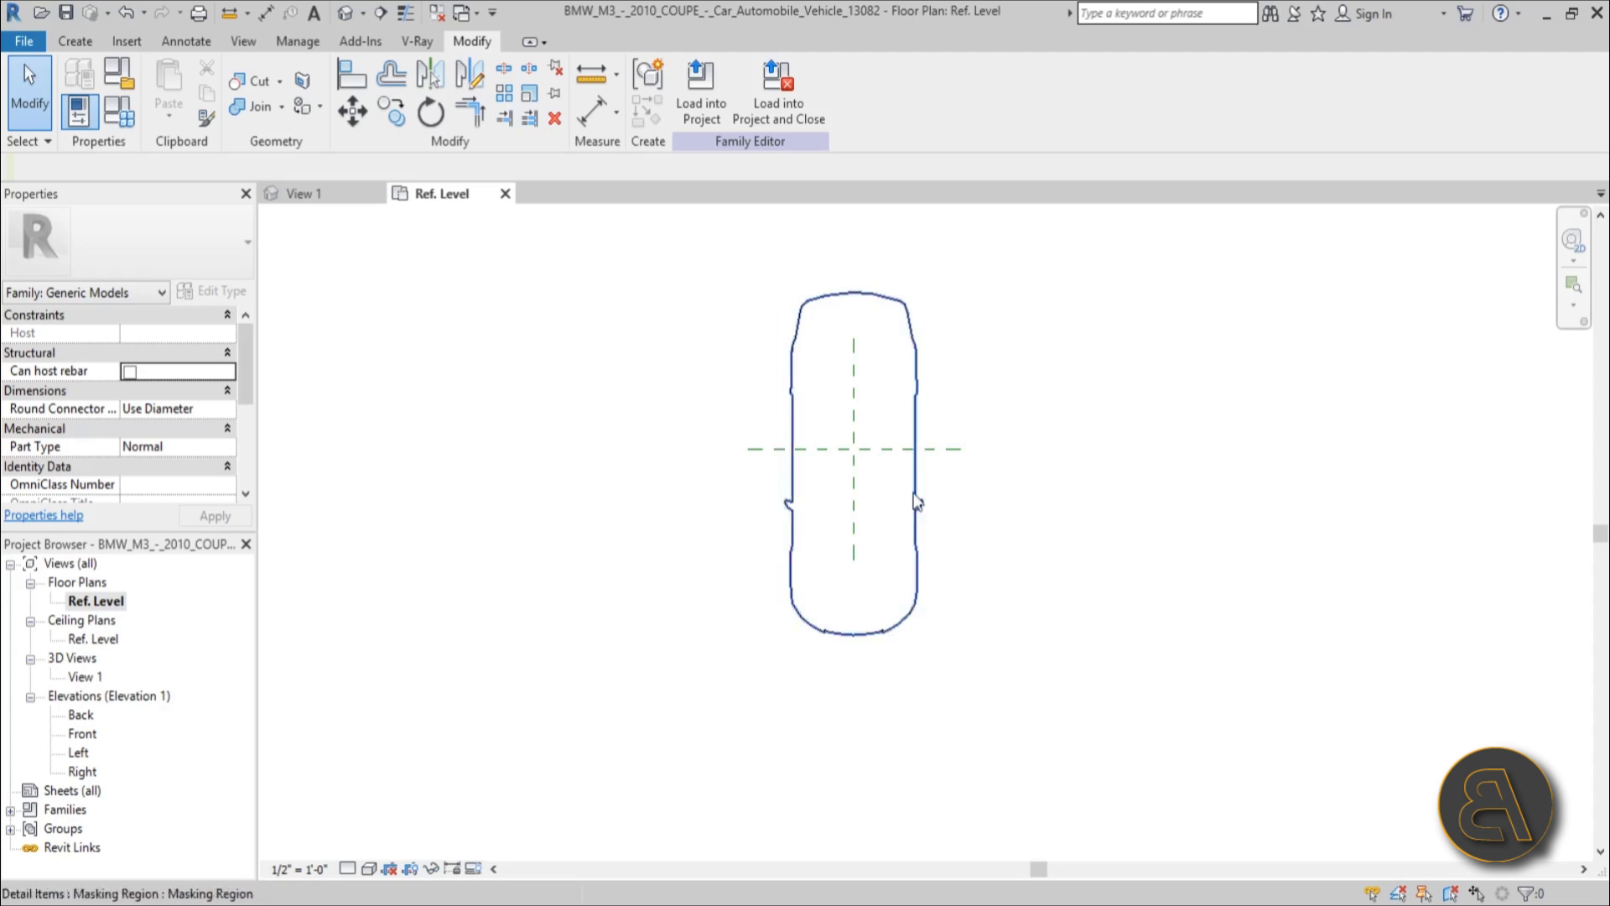
pyautogui.moveTo(988, 561); pyautogui.dragTo(978, 587, button='middle')
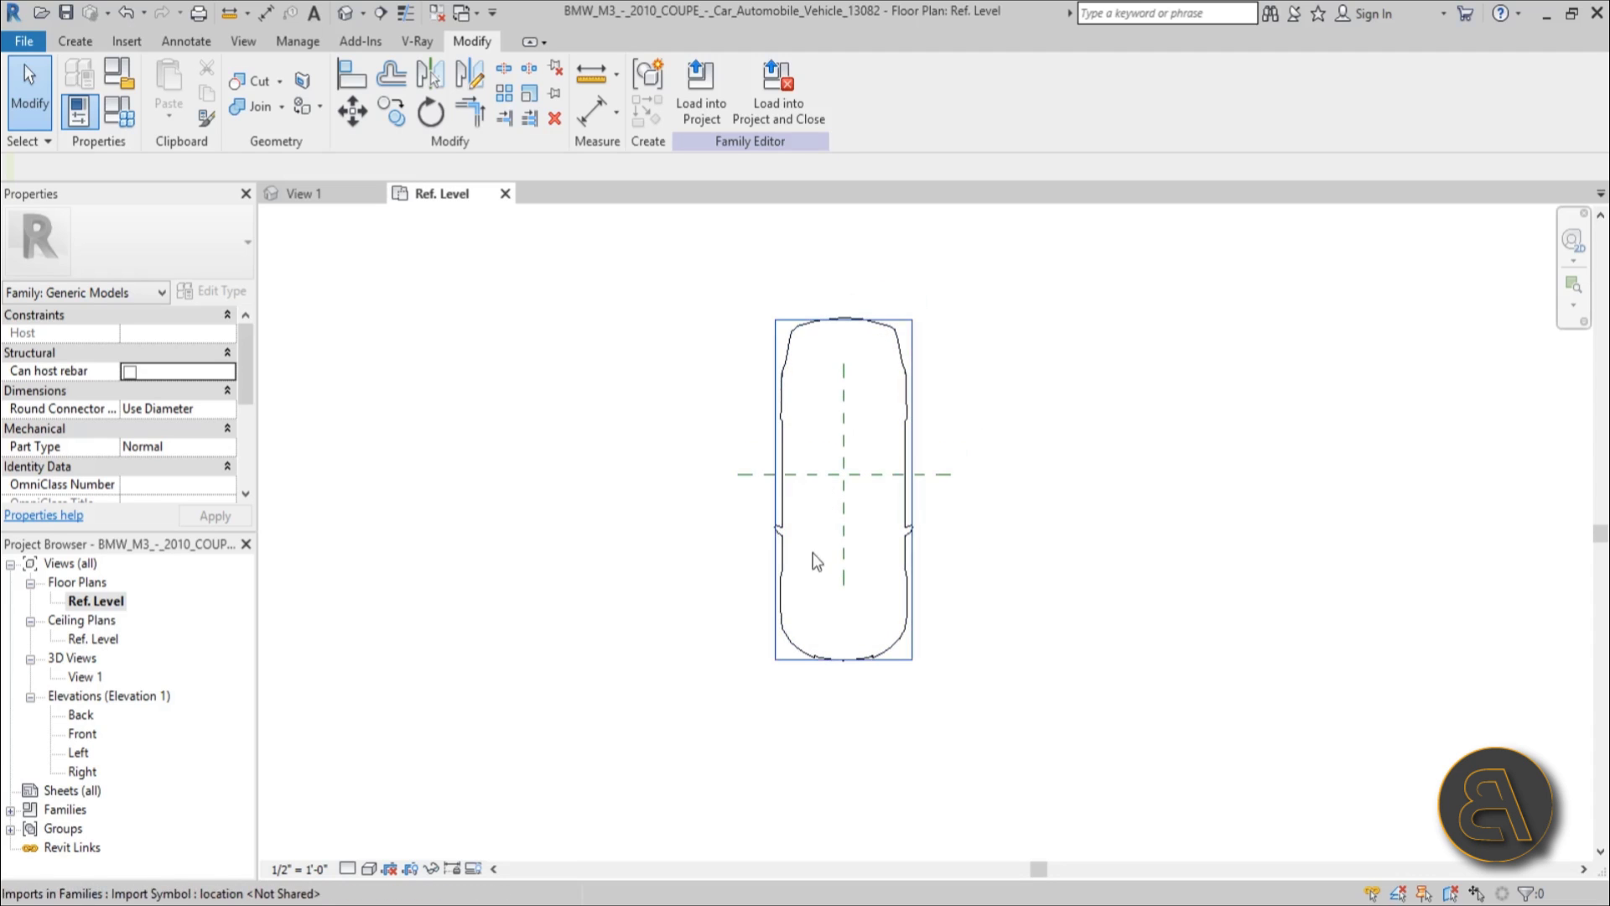
pyautogui.scroll(2, 1013, 575)
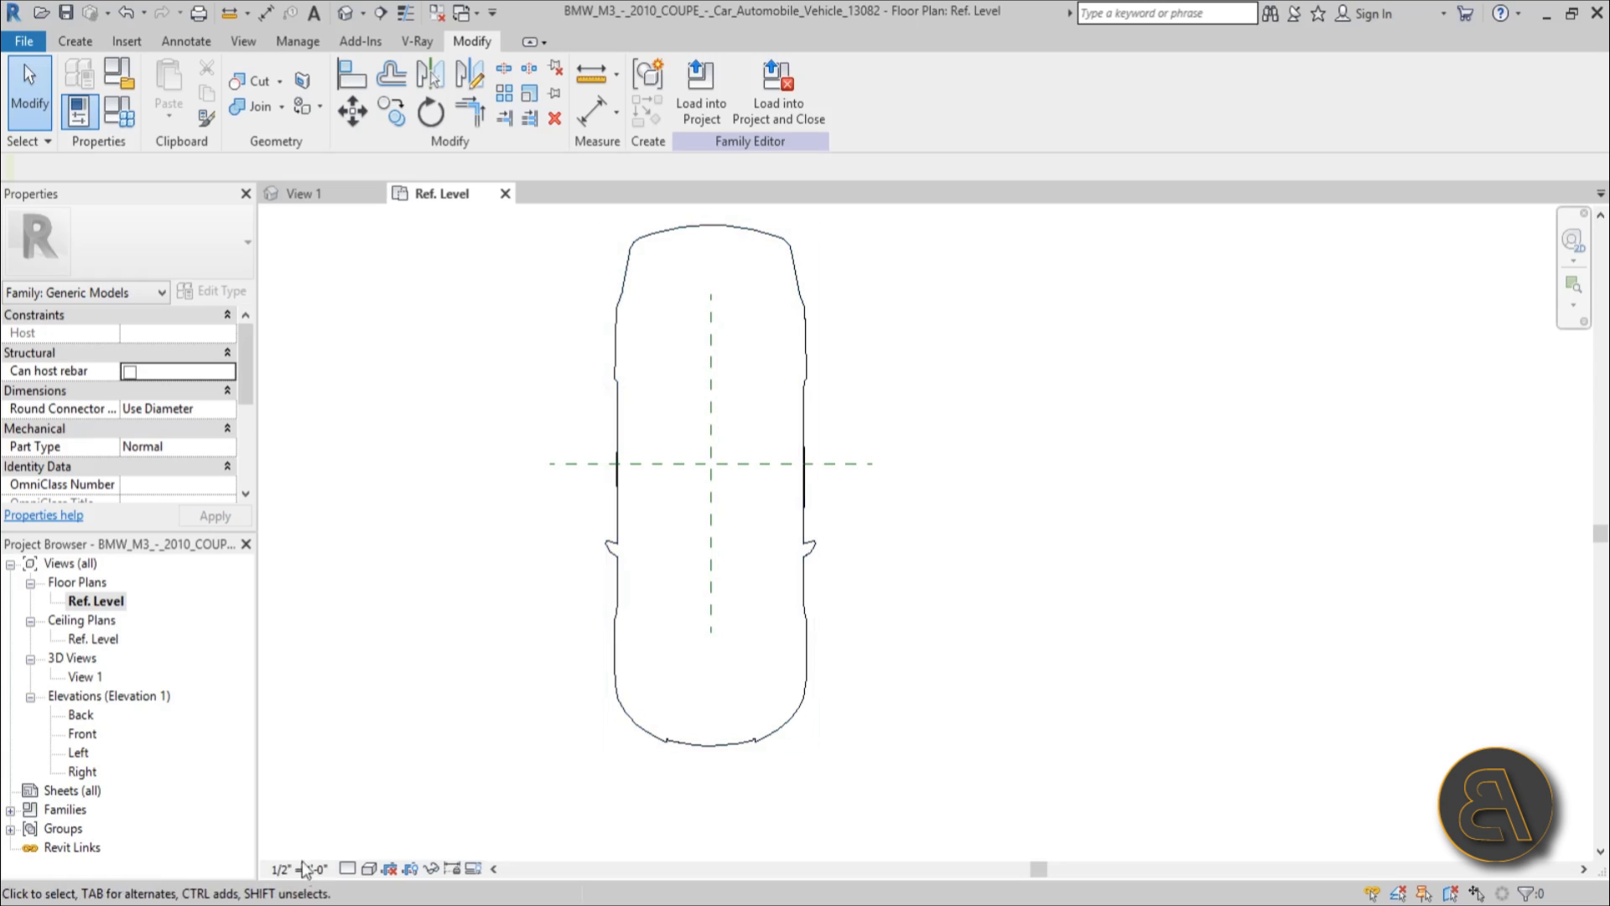
# - Set the Ref. Level view's visual style to Wireframe so the car's mesh can be traced
pyautogui.click(369, 869)
pyautogui.click(411, 738)
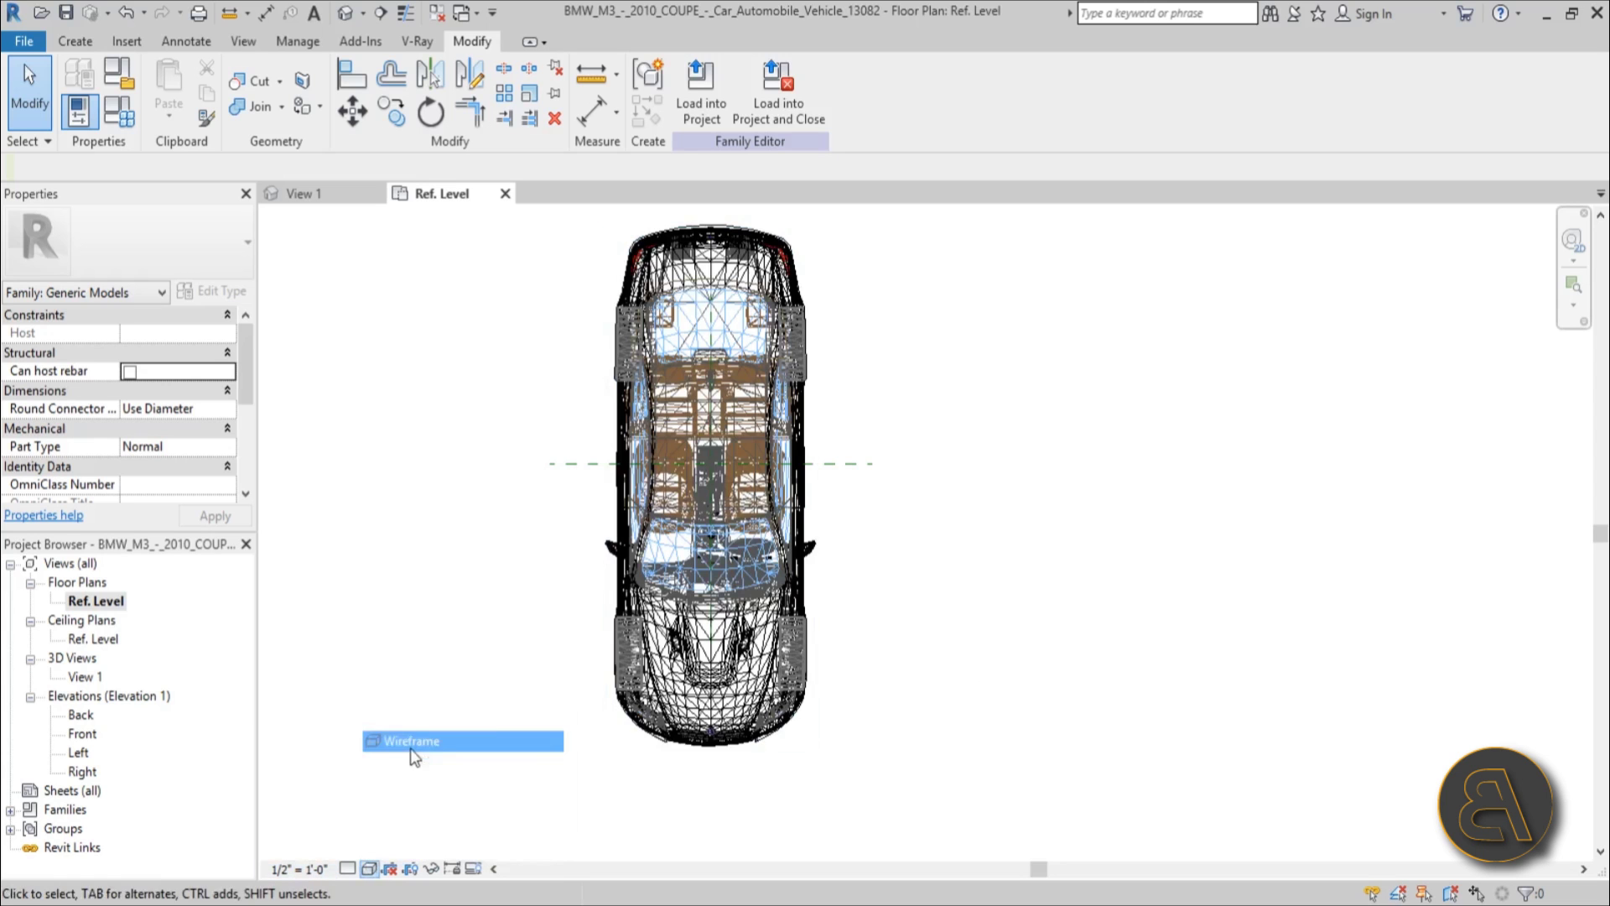
pyautogui.scroll(3, 612, 663)
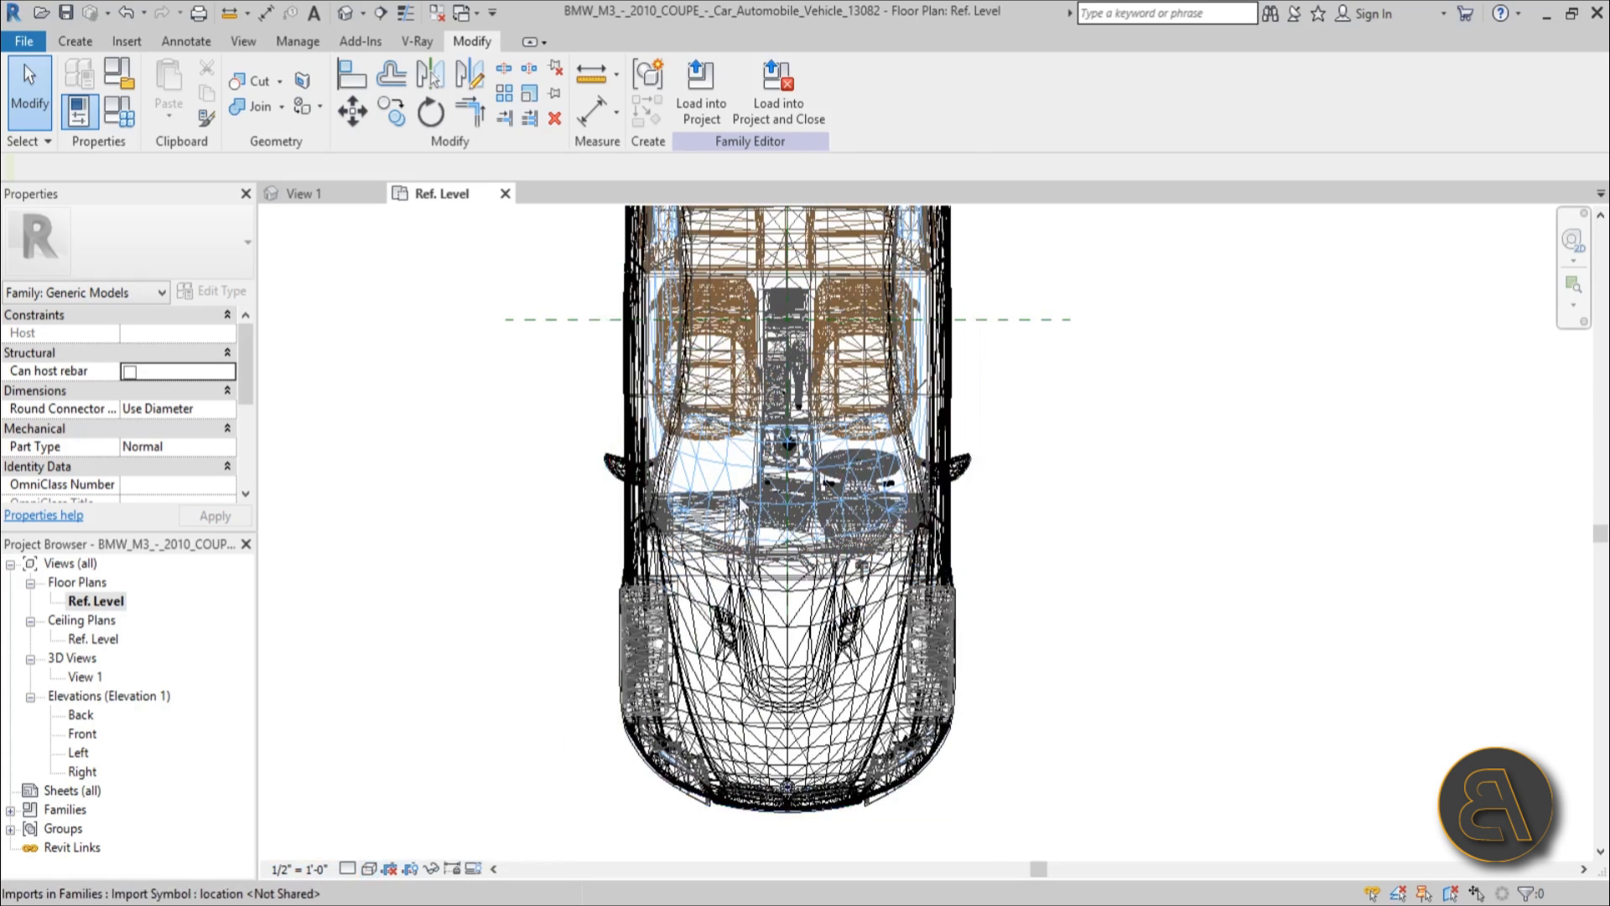
pyautogui.scroll(-2, 739, 499)
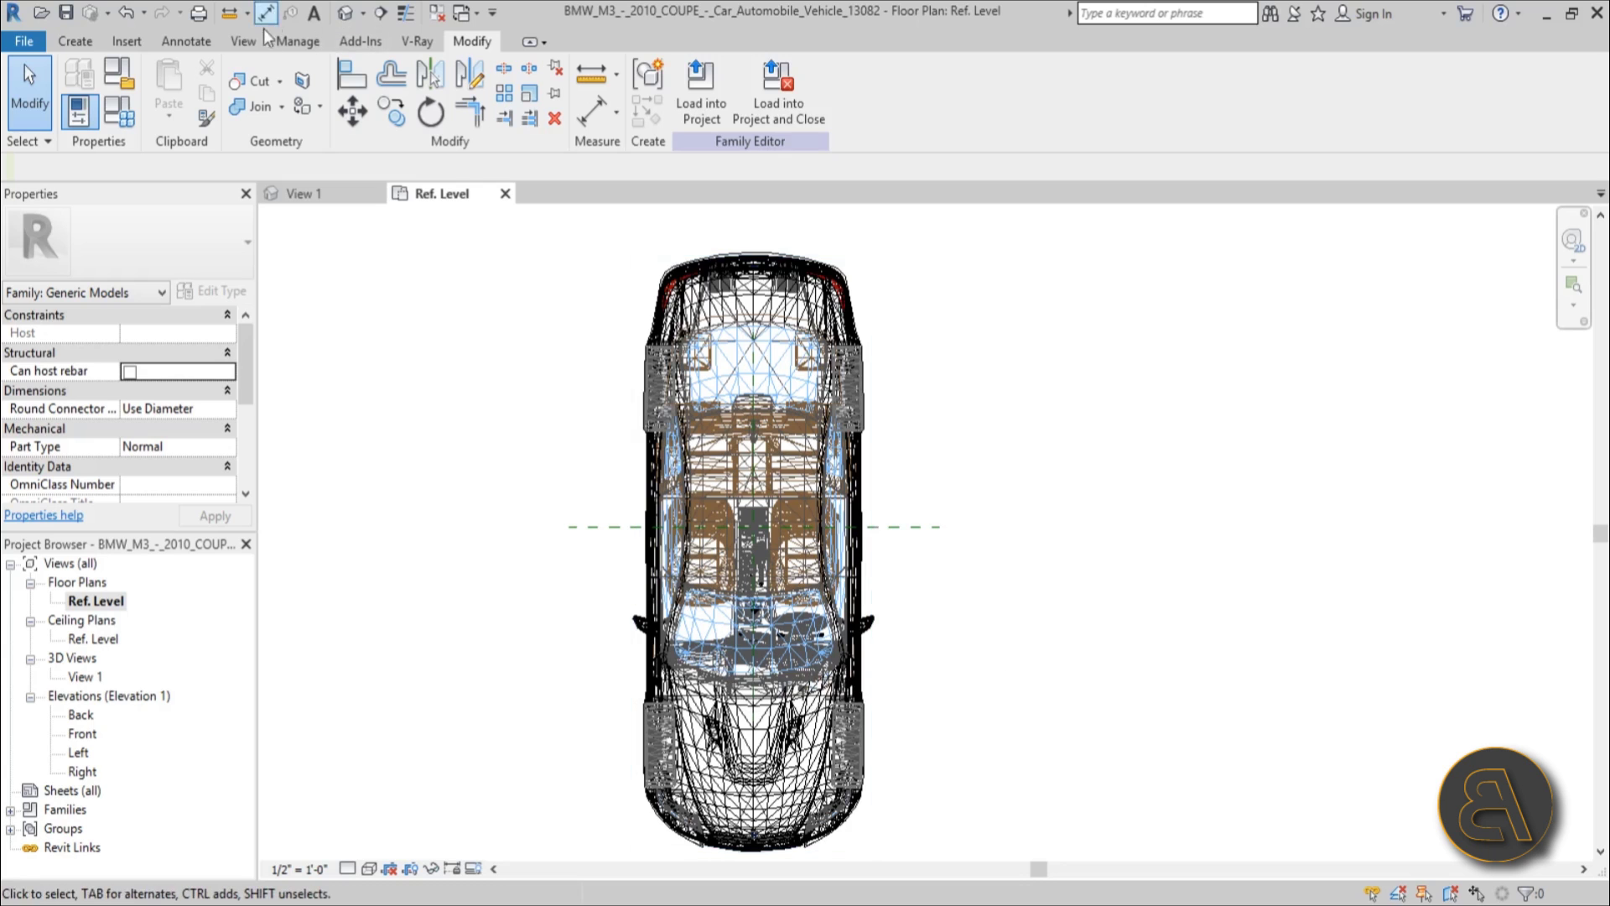
# - Draw a symbolic arc along the hood's left edge, from the corner of the front grille back to the windshield base
pyautogui.click(186, 42)
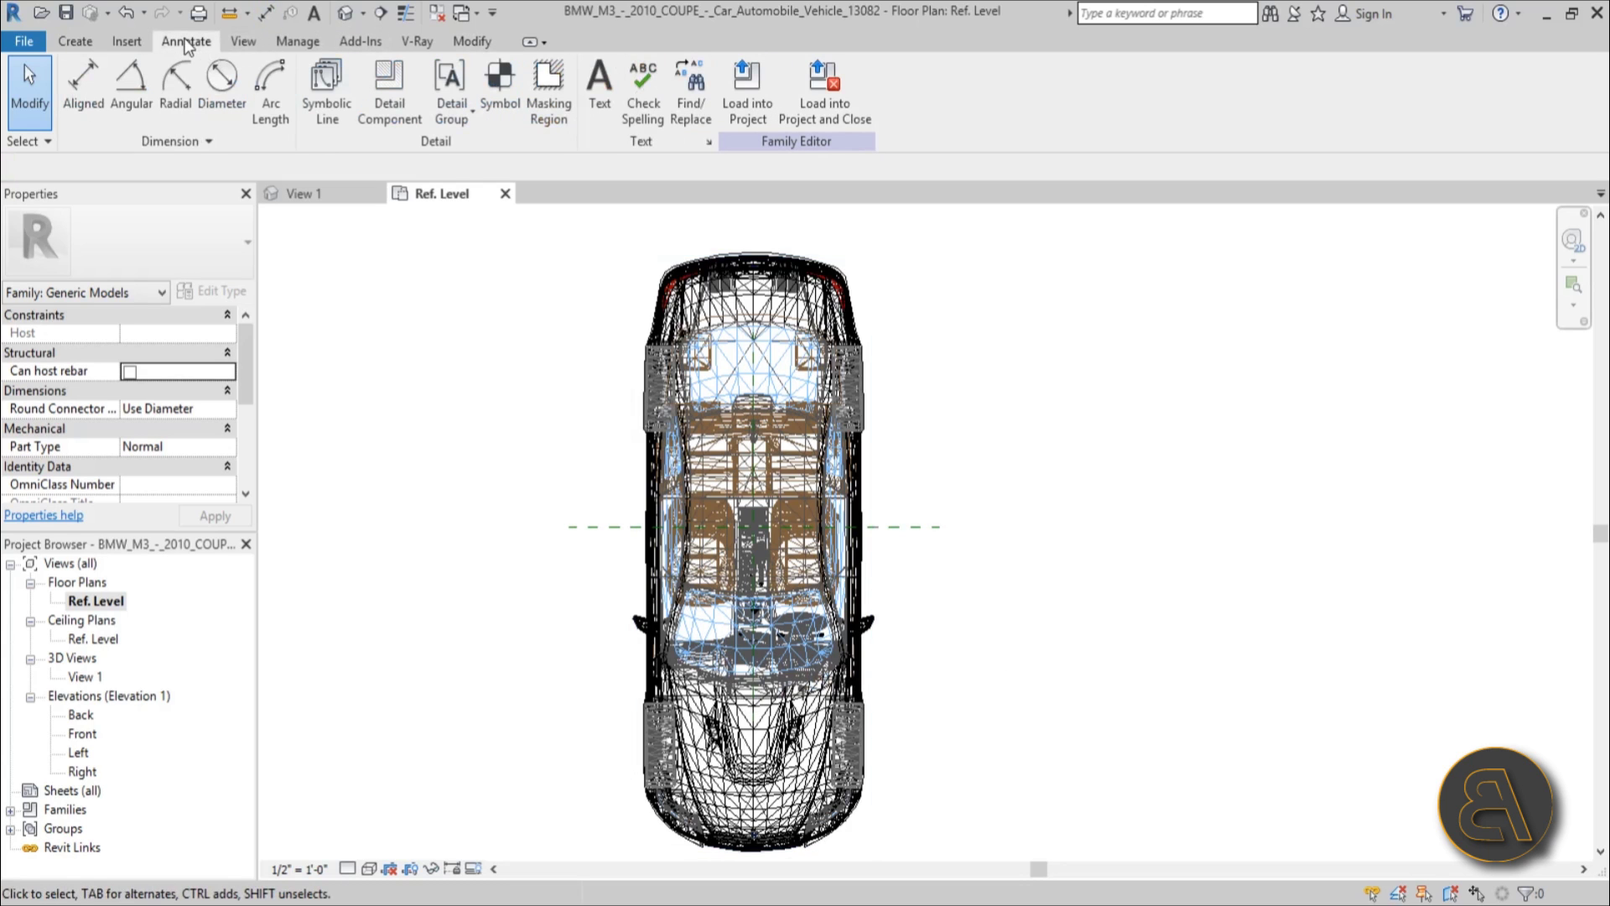
pyautogui.click(314, 121)
pyautogui.scroll(6, 696, 747)
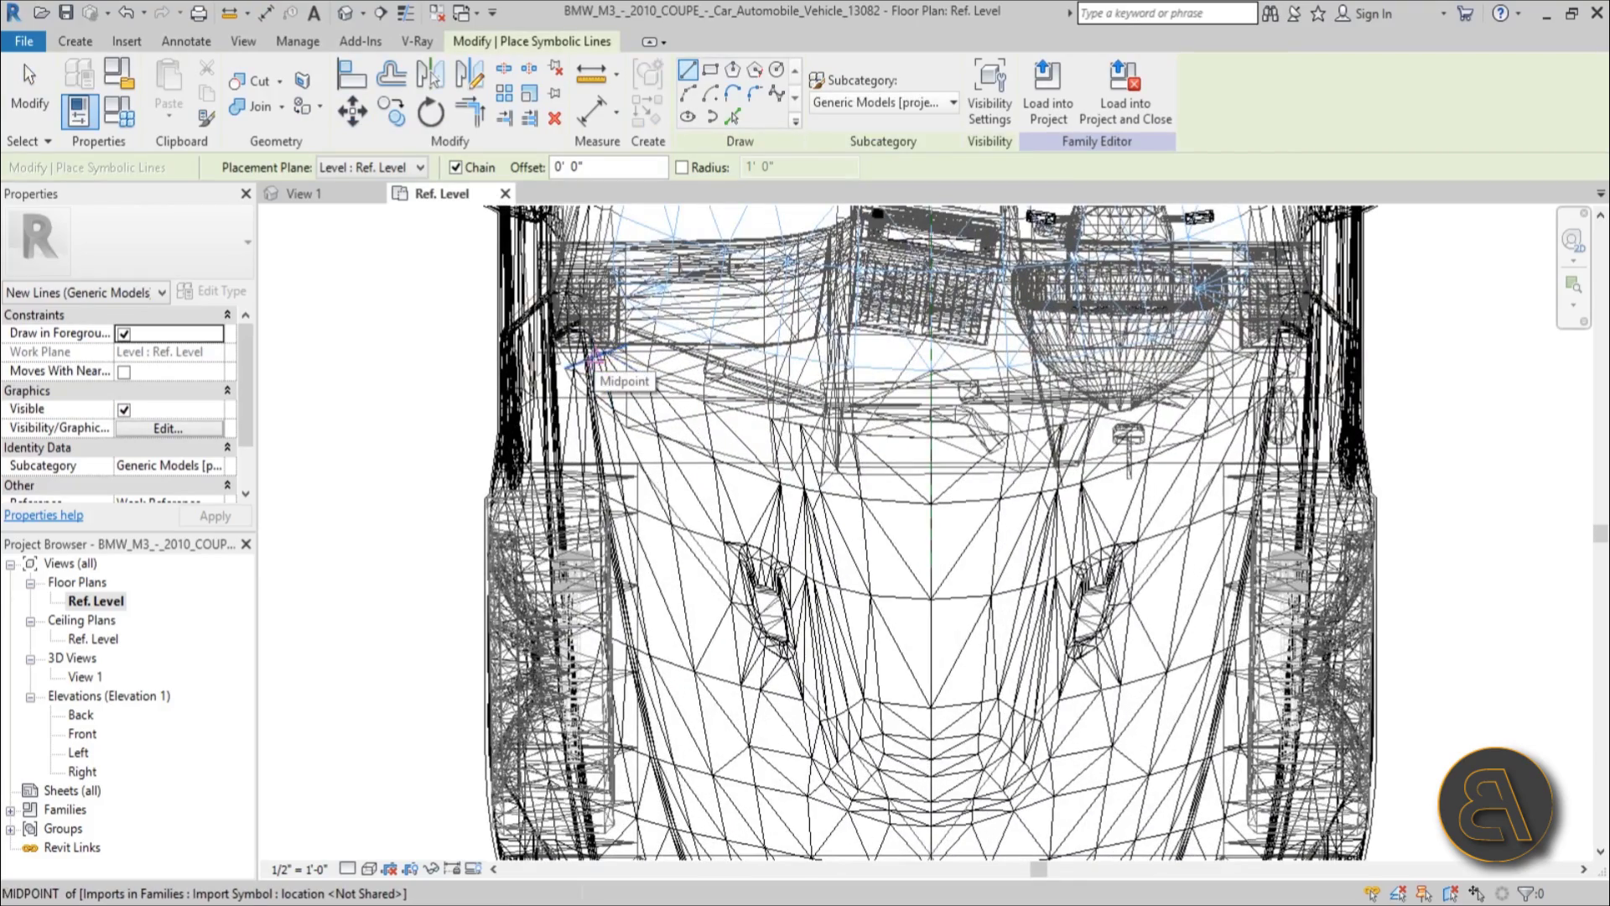
pyautogui.click(595, 358)
pyautogui.scroll(-1, 645, 510)
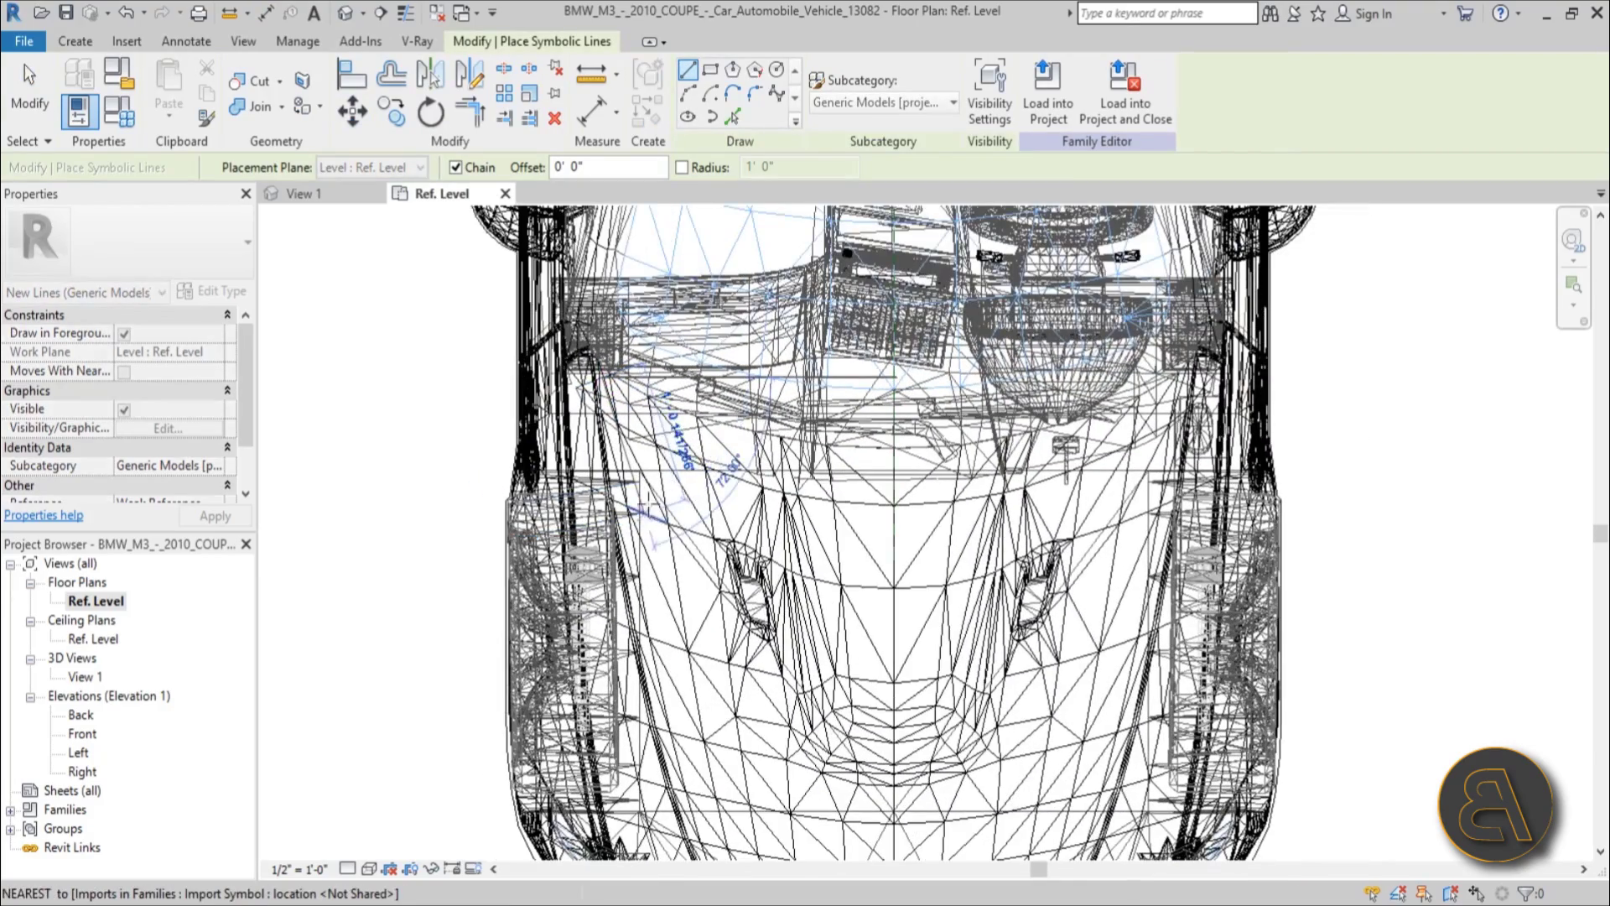
pyautogui.click(686, 99)
pyautogui.scroll(-2, 668, 632)
pyautogui.moveTo(676, 765); pyautogui.dragTo(667, 643, button='middle')
pyautogui.scroll(3, 667, 643)
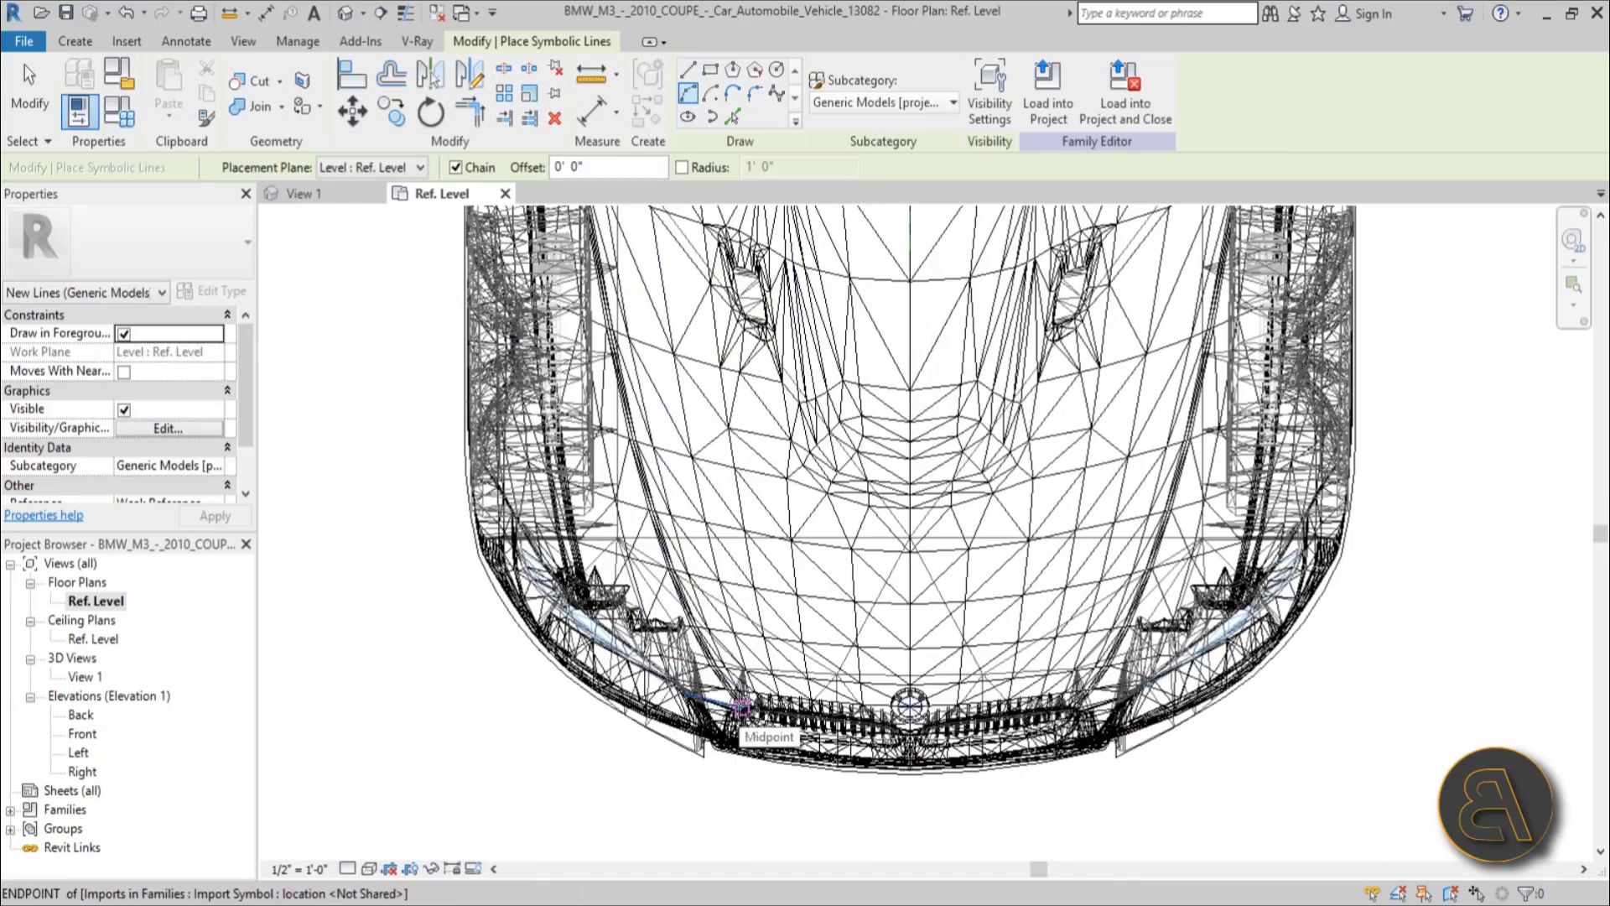
pyautogui.click(742, 707)
pyautogui.scroll(-2, 566, 361)
pyautogui.moveTo(564, 359); pyautogui.dragTo(639, 381, button='middle')
pyautogui.scroll(4, 684, 440)
pyautogui.click(673, 374)
pyautogui.scroll(-3, 737, 611)
pyautogui.scroll(1, 639, 382)
pyautogui.click(644, 501)
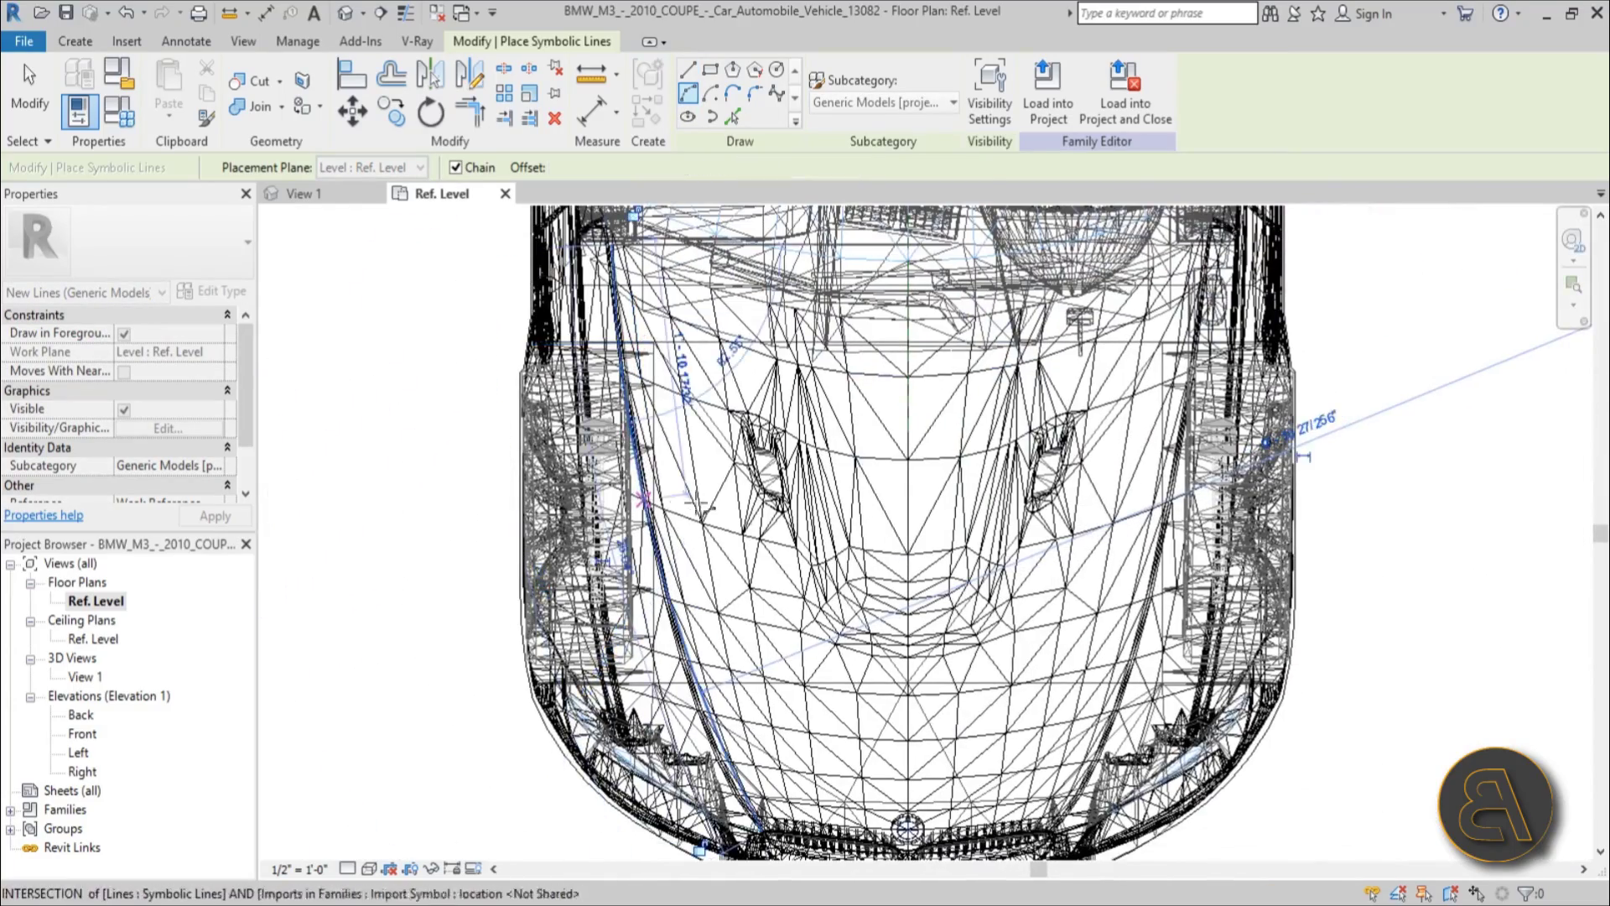
pyautogui.press('Escape')
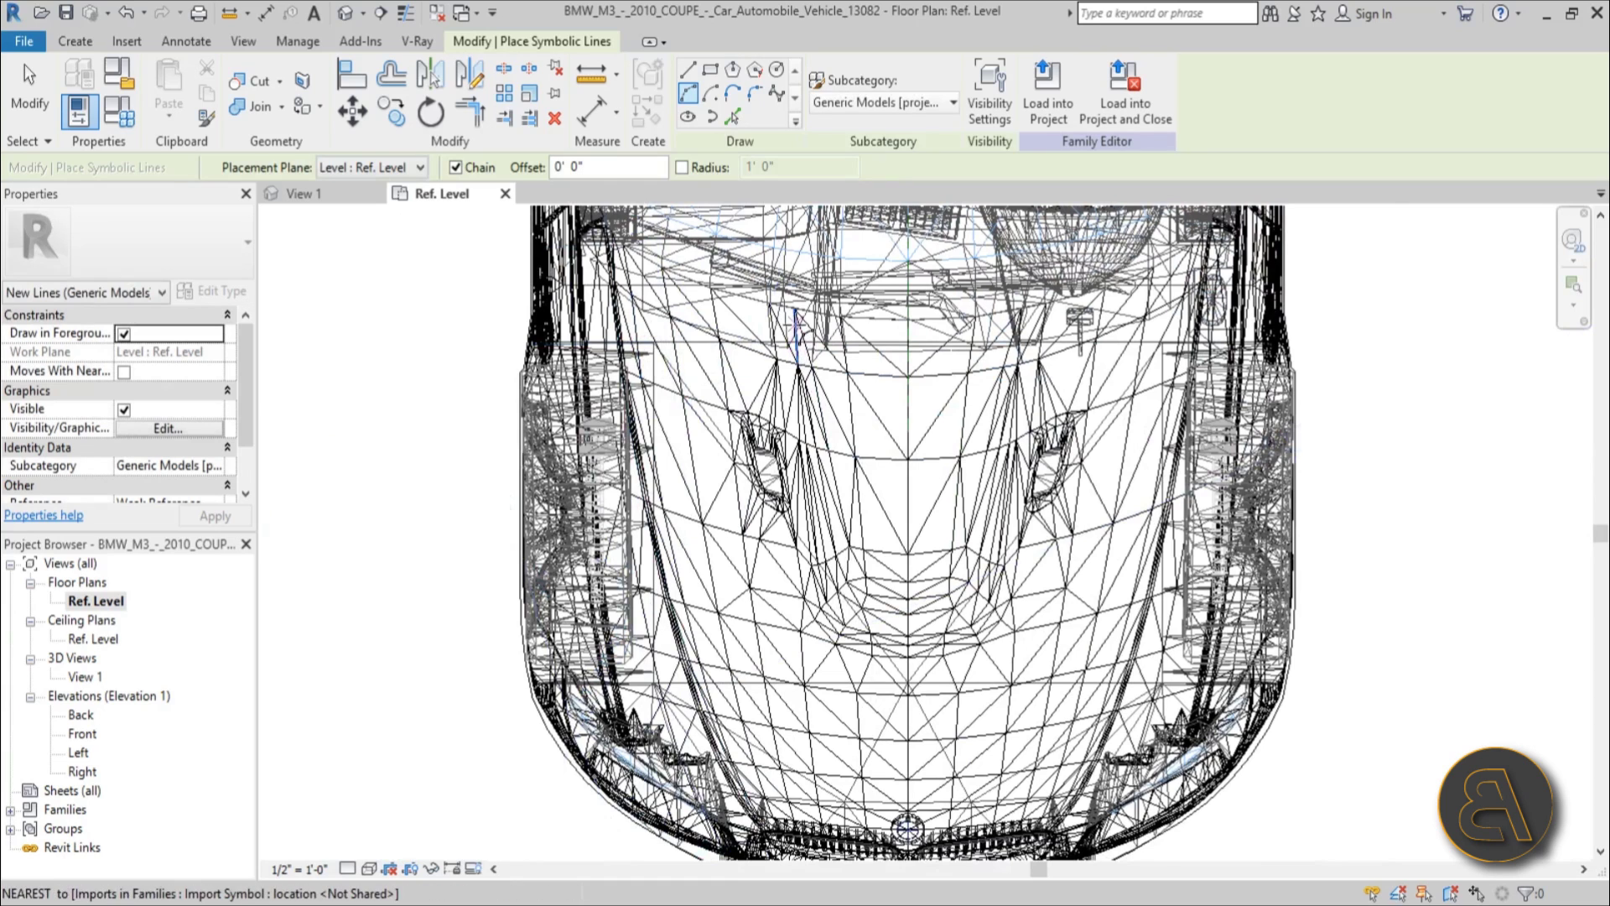
# - Draw a straight symbolic line along the left hood crease from near the windshield to the start of the crease's front curve
pyautogui.click(685, 71)
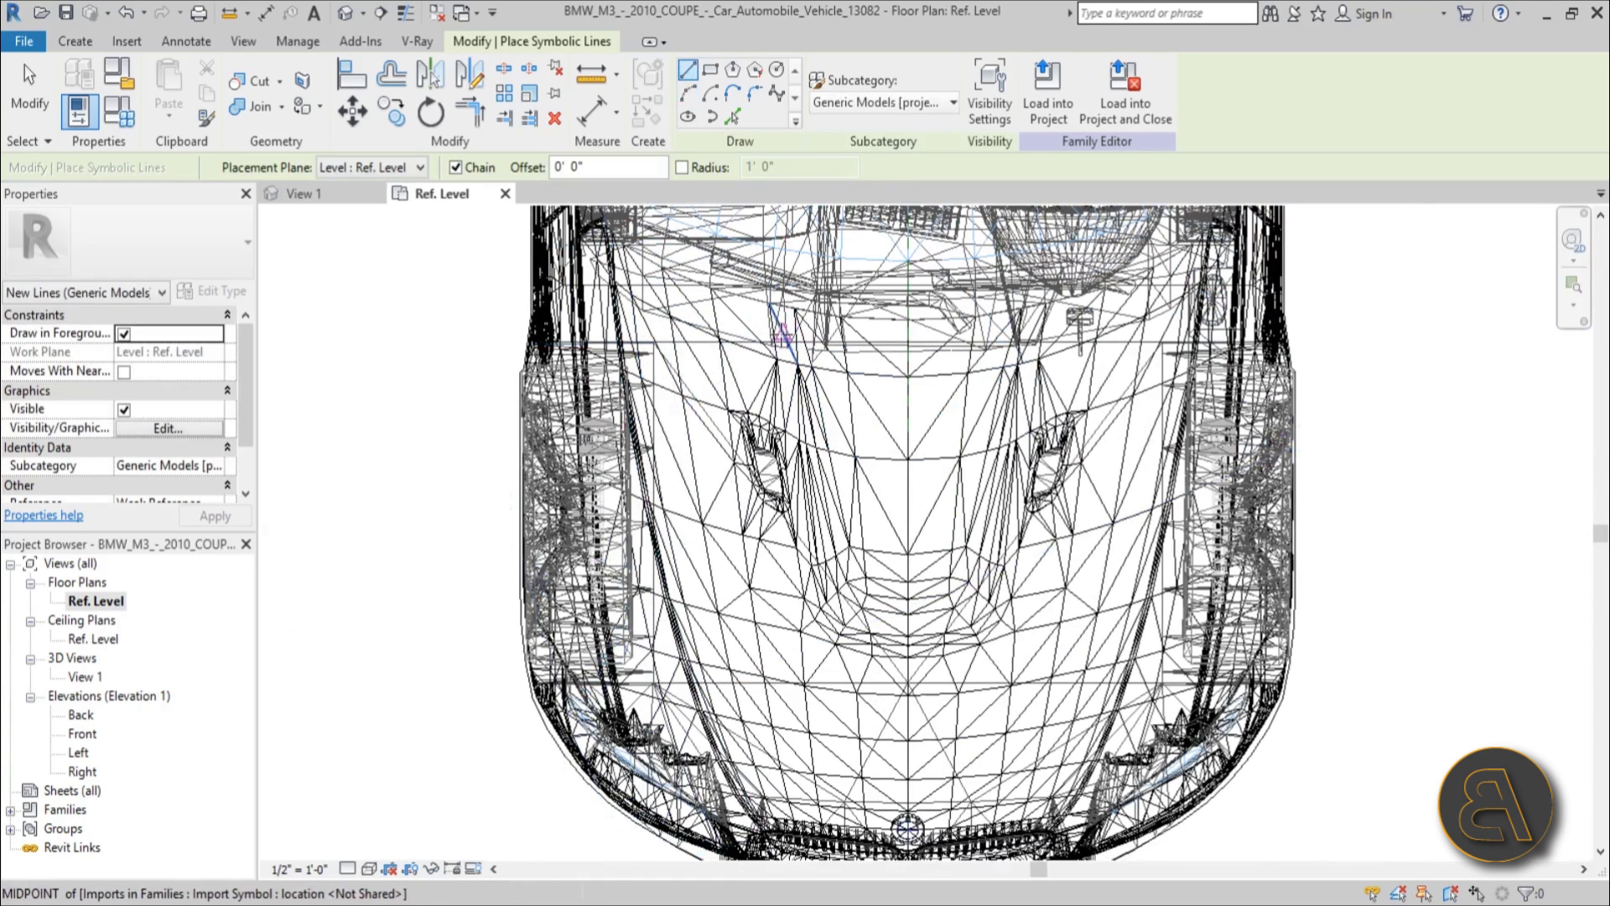
pyautogui.click(785, 319)
pyautogui.scroll(3, 795, 600)
pyautogui.click(862, 623)
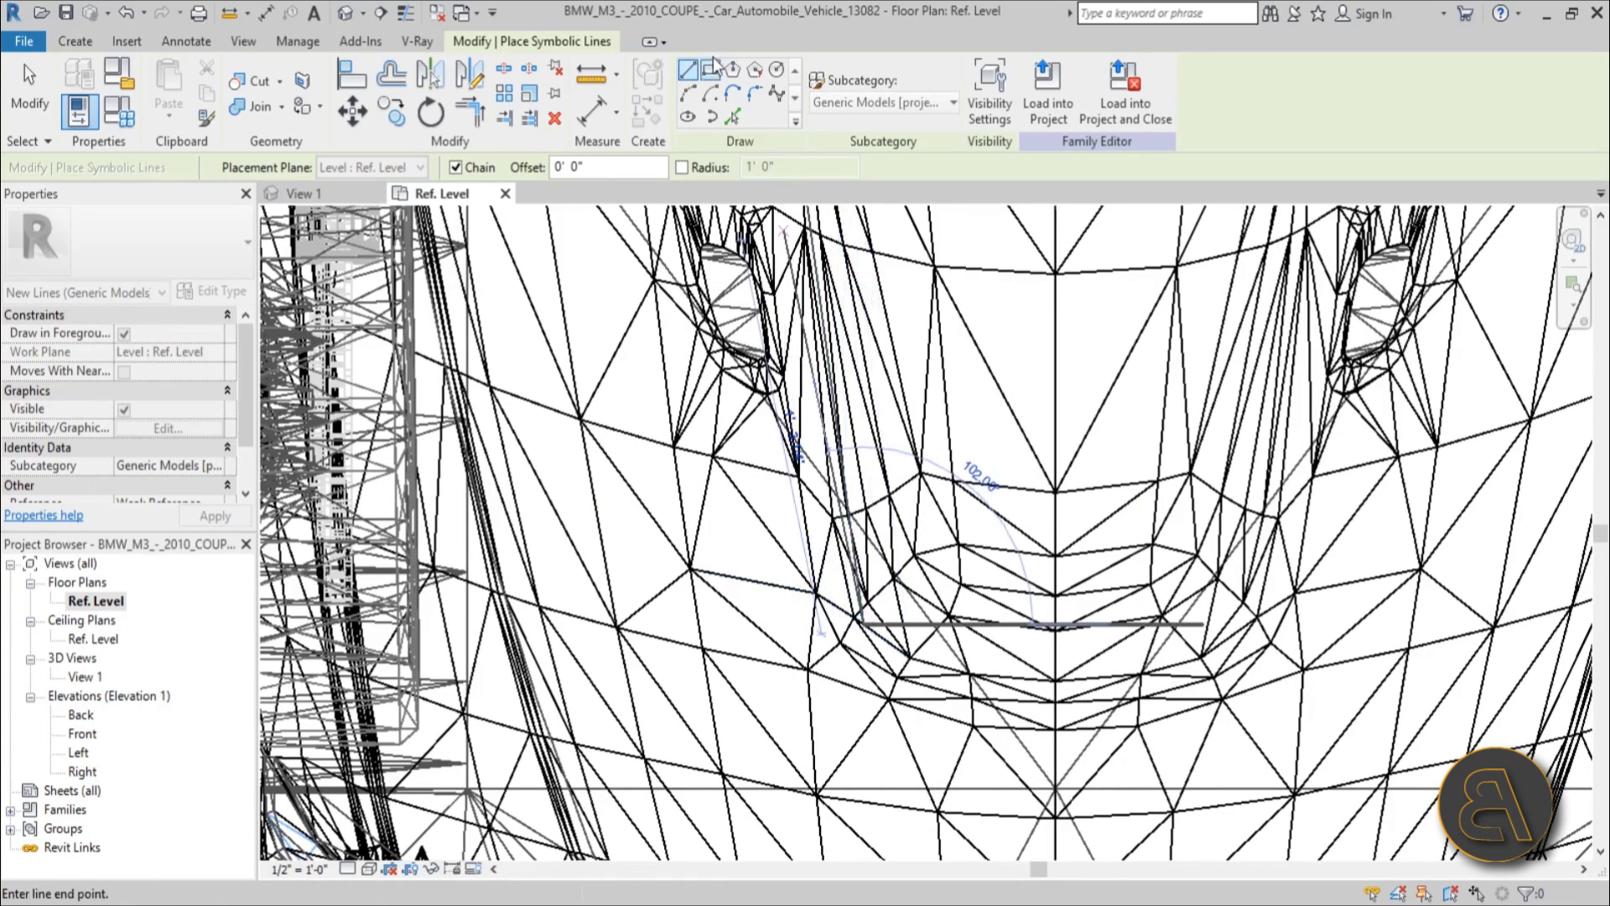
# - Draw a symbolic arc from the crease line's front end around the curved hood crease to the car's centre line
pyautogui.click(687, 94)
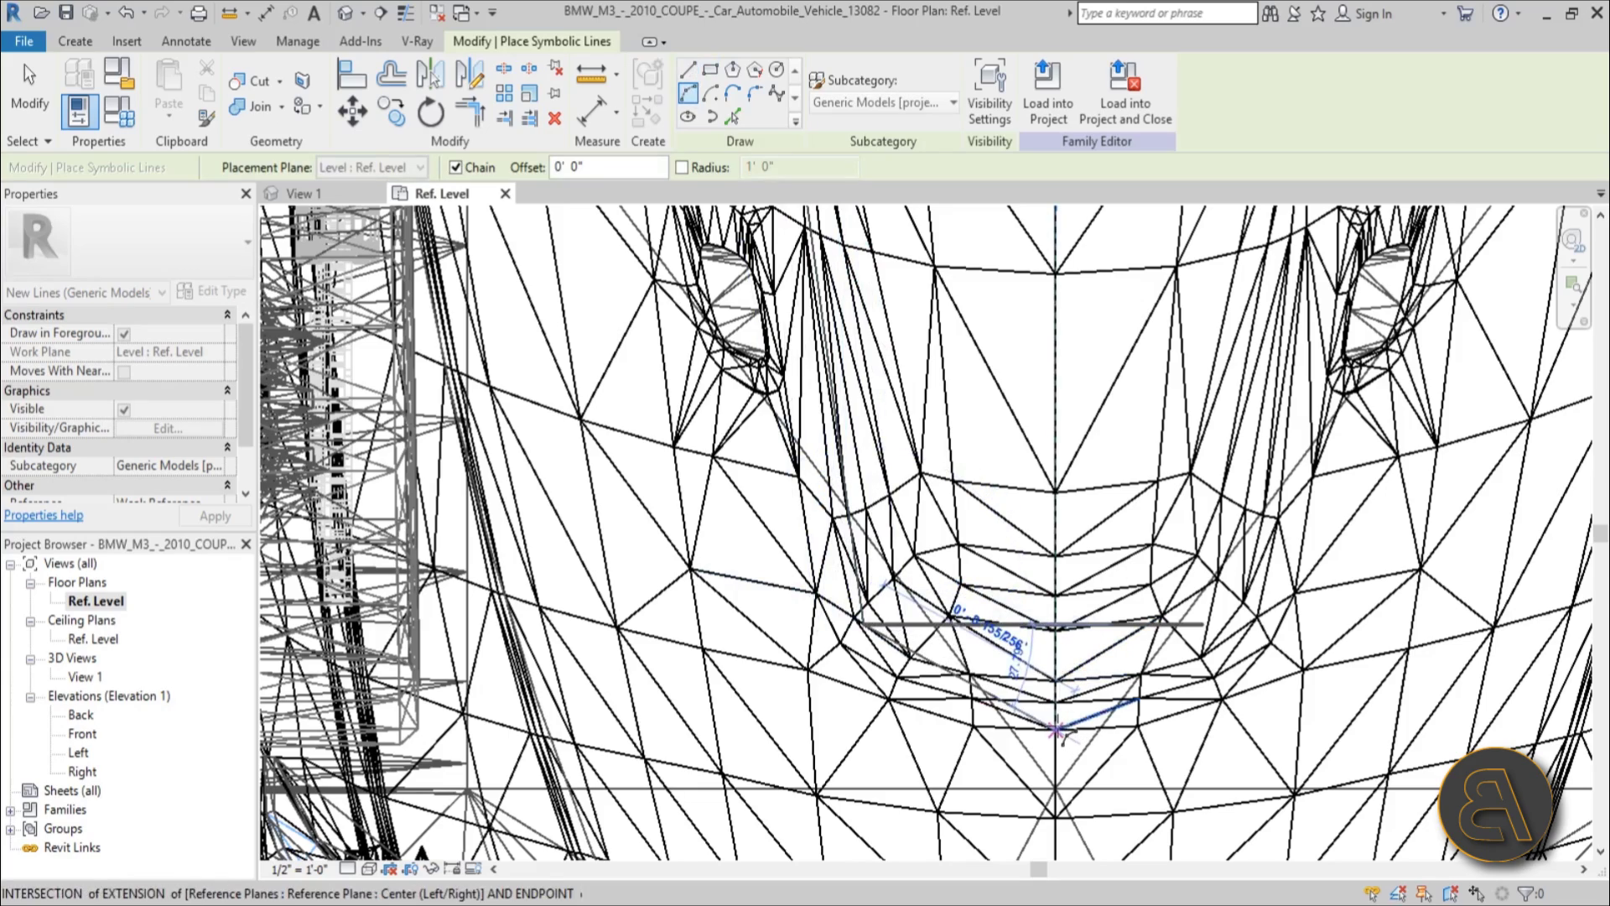
pyautogui.click(1057, 730)
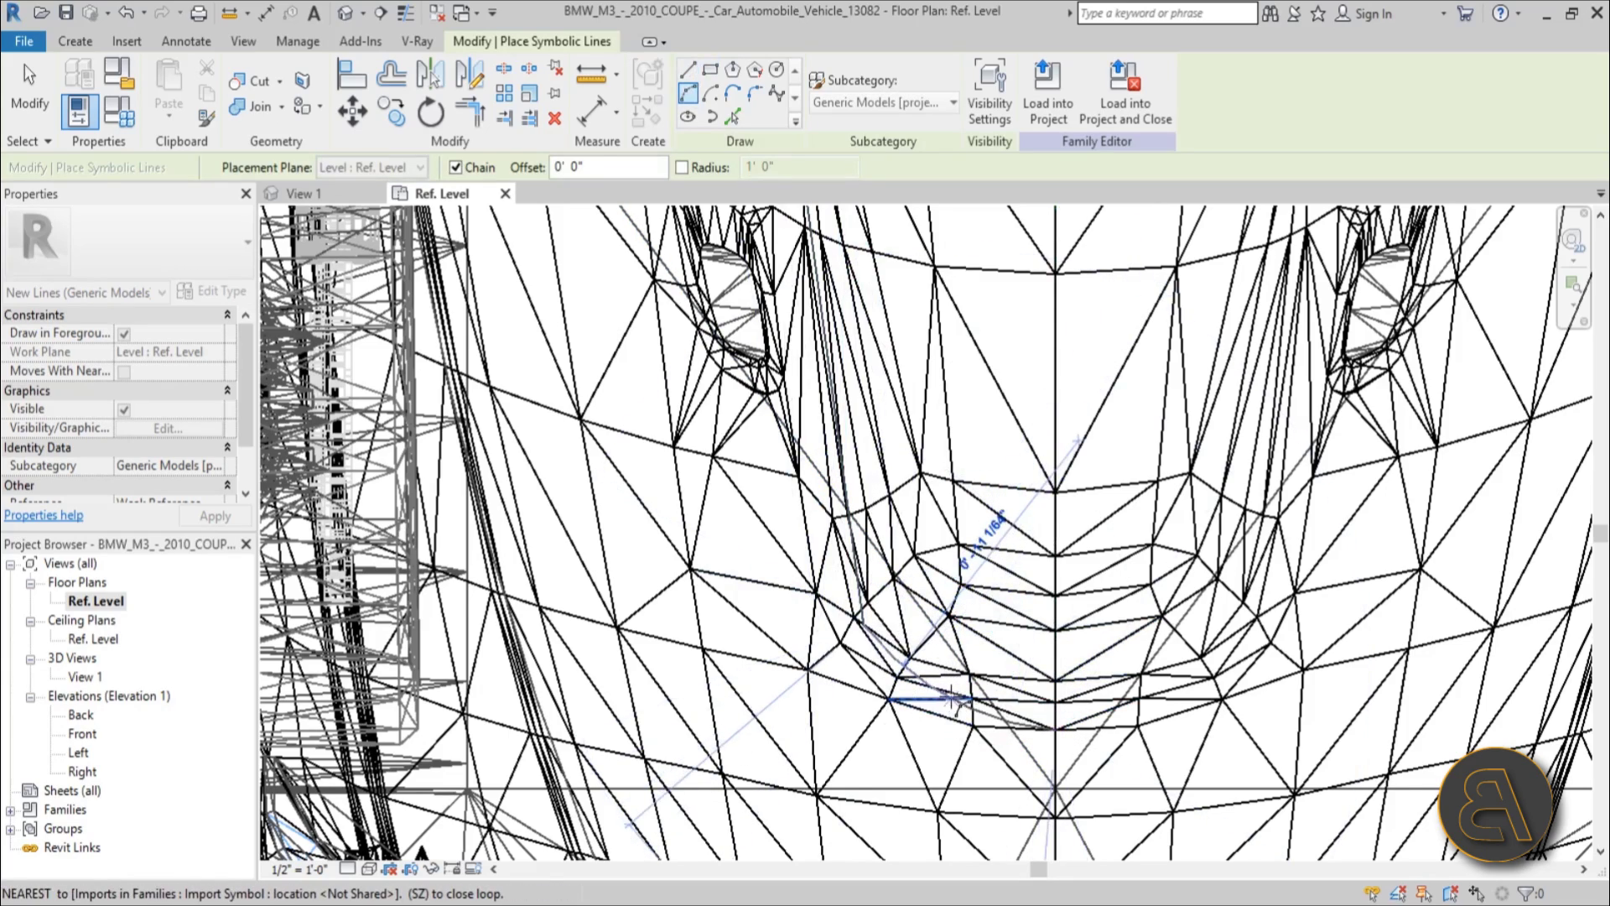
pyautogui.click(935, 700)
pyautogui.scroll(-5, 837, 730)
pyautogui.press('Escape')
pyautogui.moveTo(820, 522); pyautogui.dragTo(769, 719, button='middle')
pyautogui.scroll(-2, 741, 489)
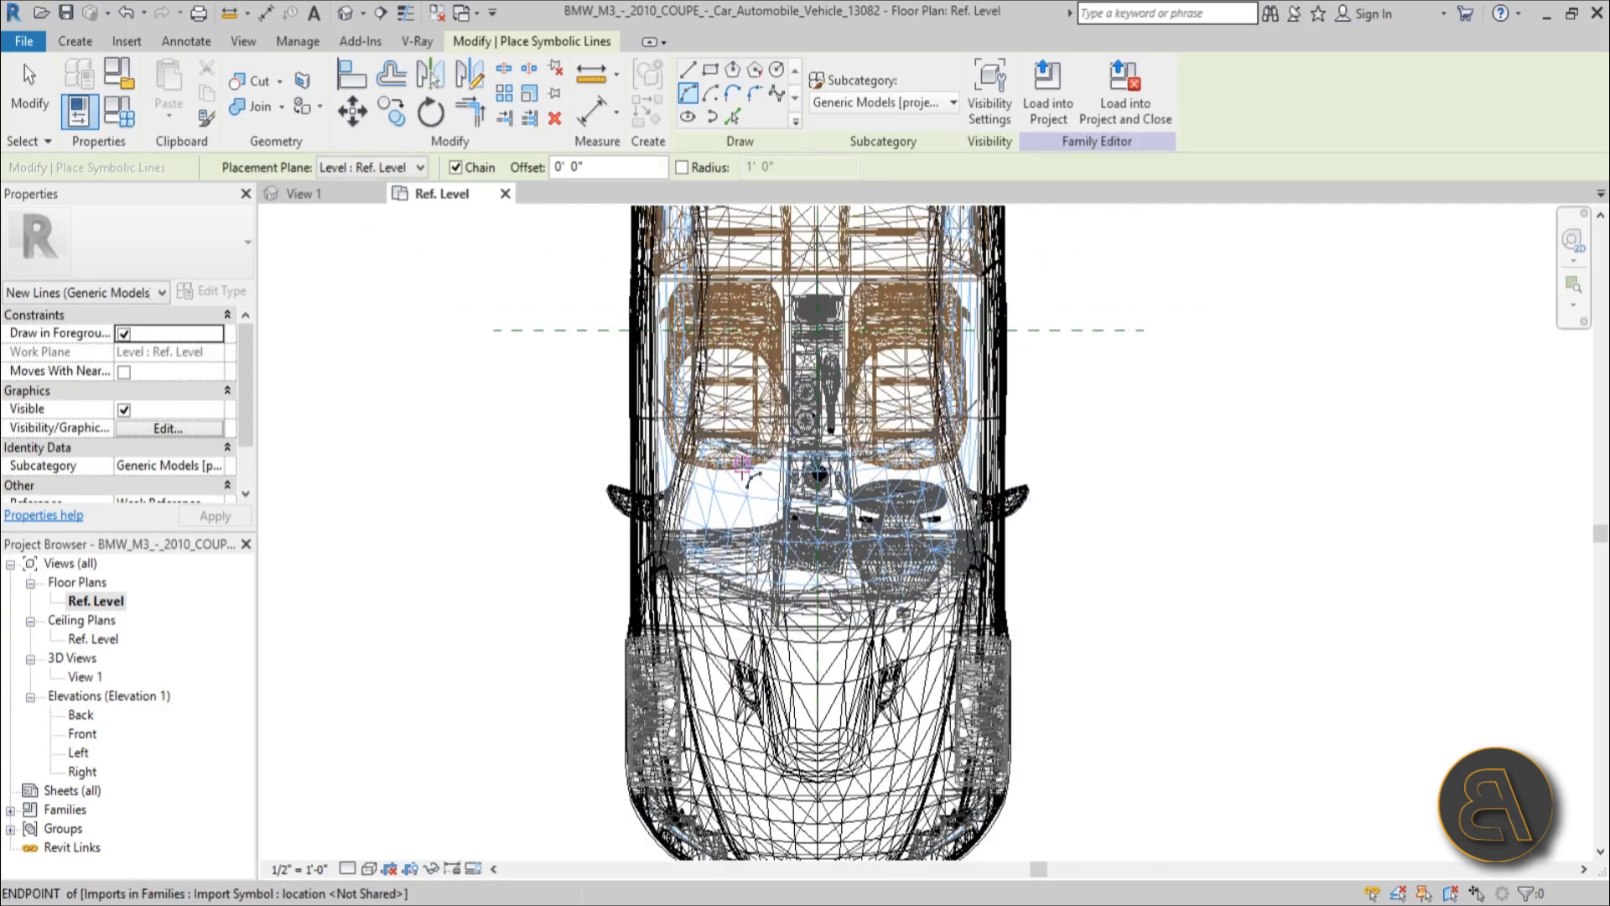
pyautogui.press('Escape')
pyautogui.press('Escape')
# - Select the three symbolic lines on the hood's left half and mirror a copy about the Center (Left/Right) reference plane
pyautogui.click(776, 709)
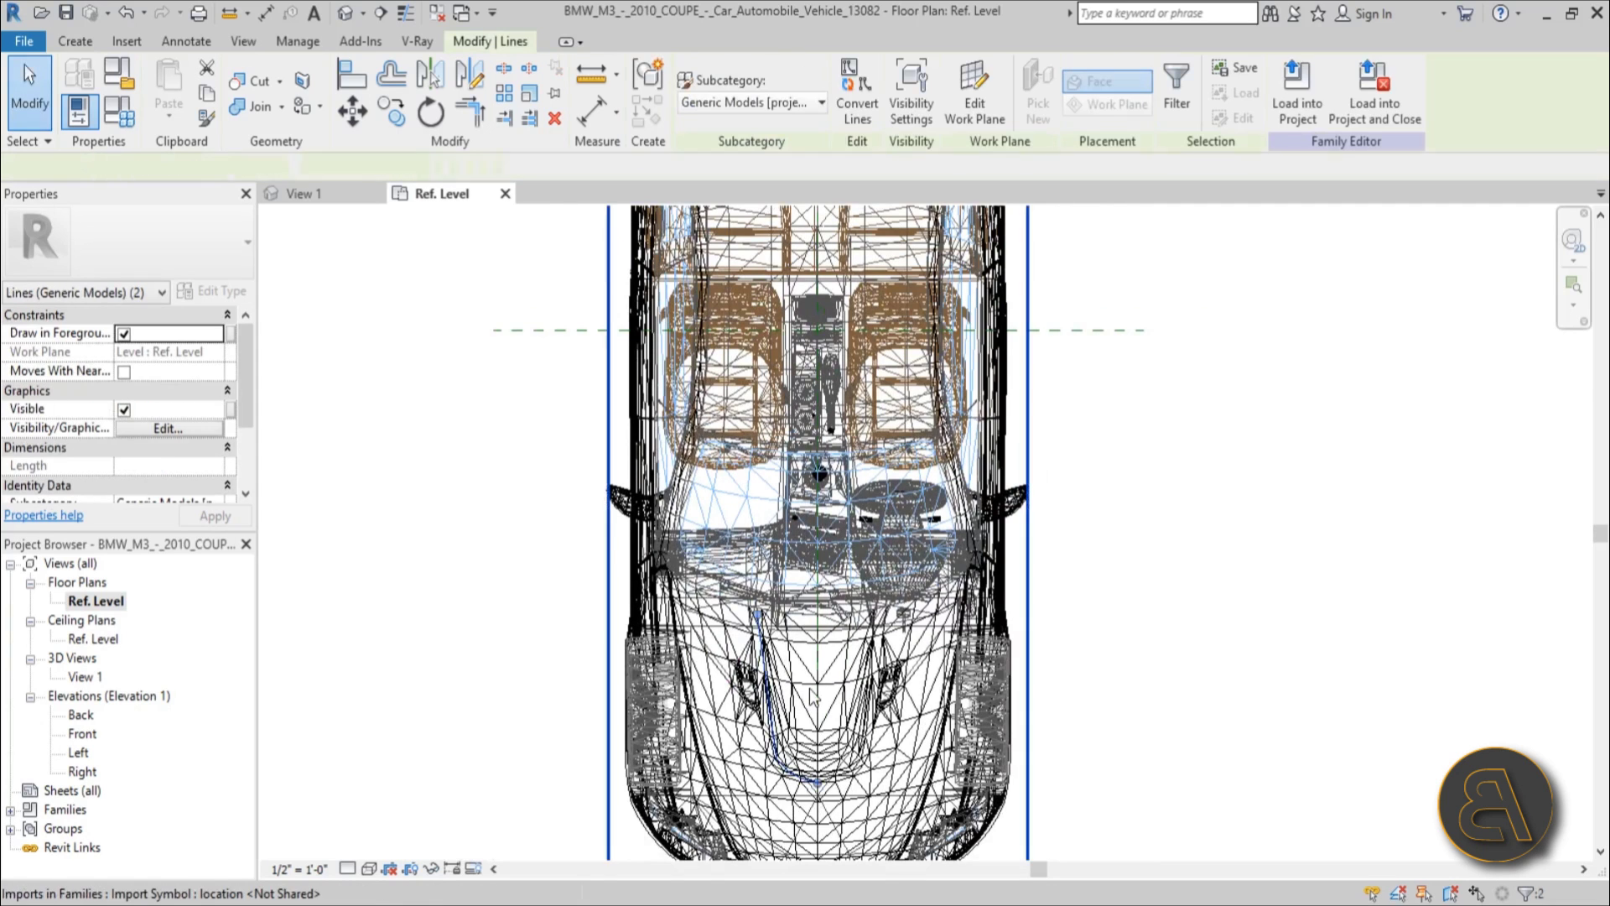
pyautogui.scroll(-1, 717, 770)
pyautogui.moveTo(717, 769); pyautogui.dragTo(681, 552, button='middle')
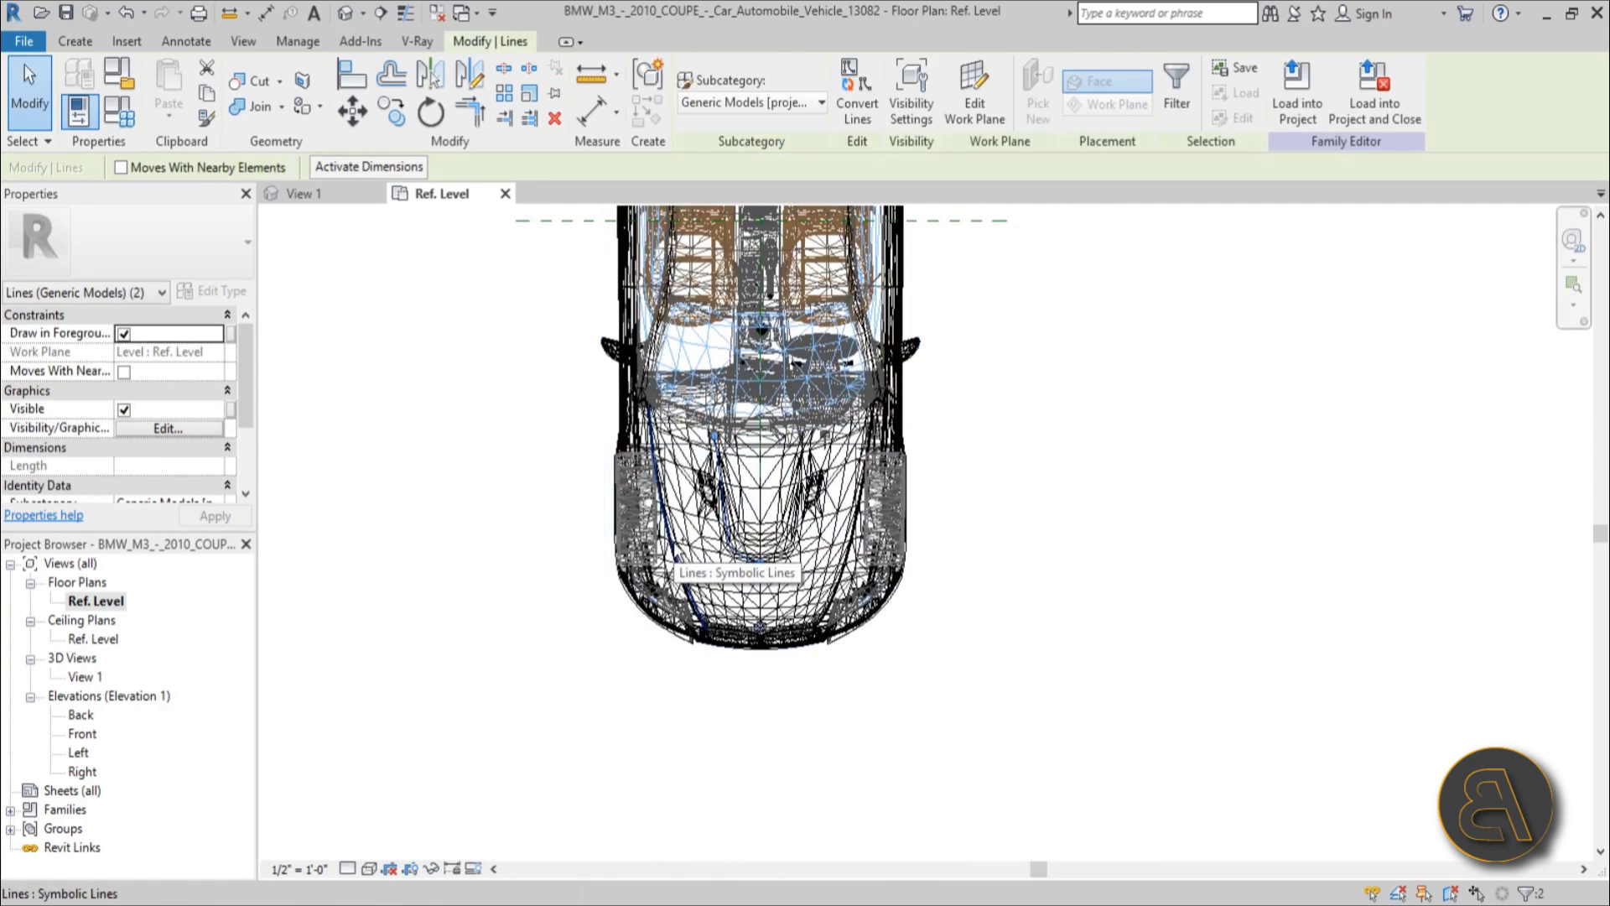
pyautogui.press('m')
pyautogui.press('m')
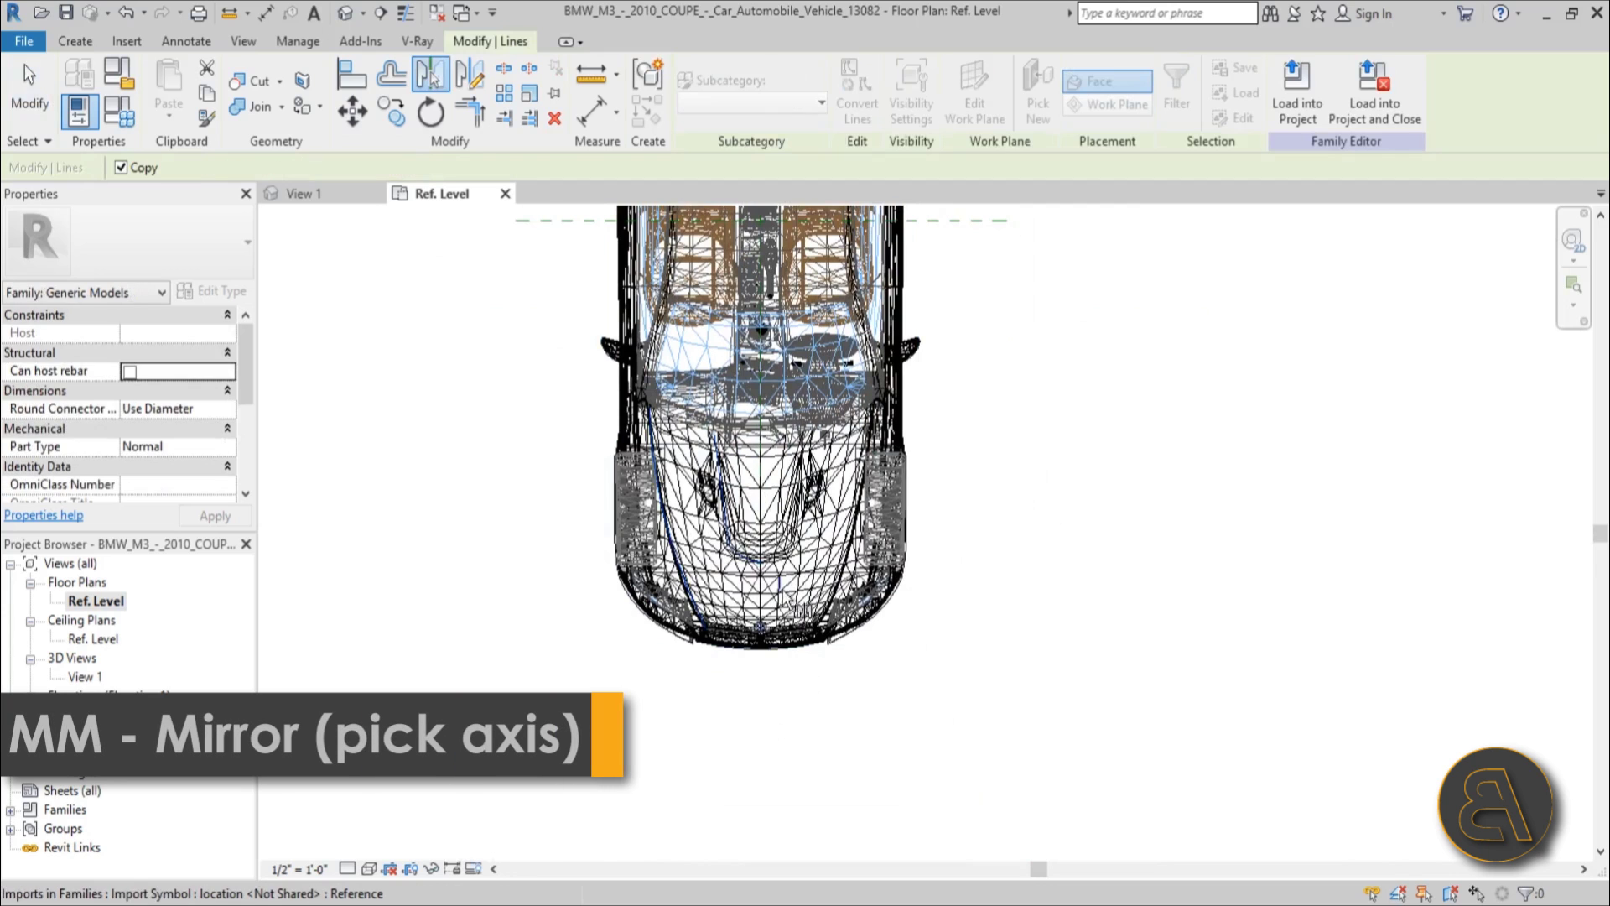
pyautogui.scroll(-3, 770, 508)
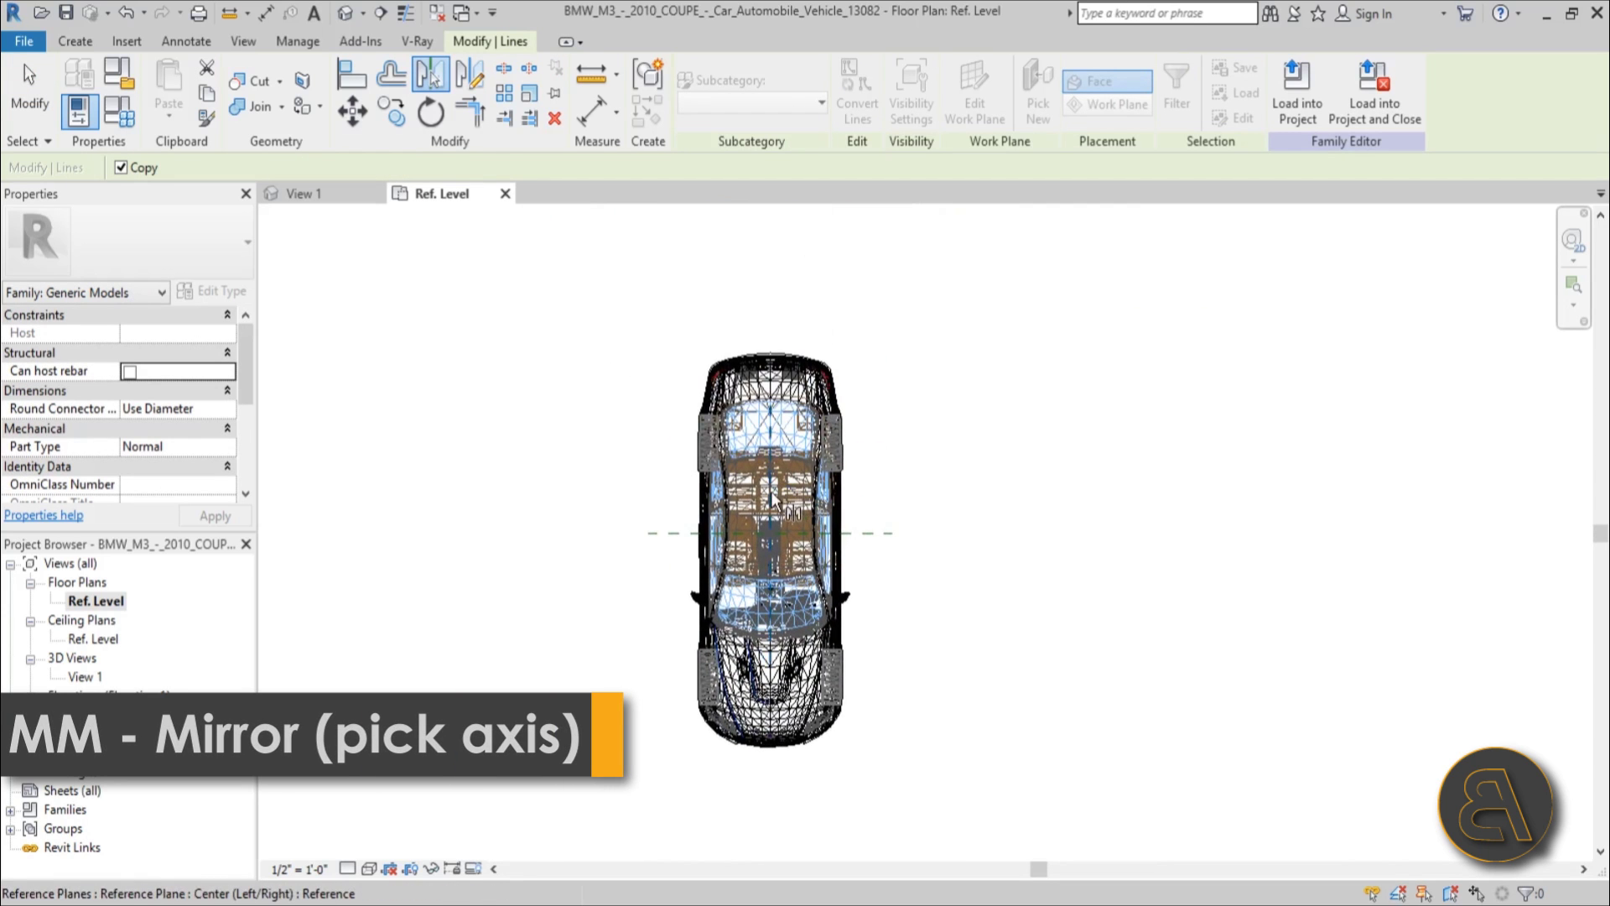
pyautogui.click(771, 503)
pyautogui.scroll(4, 766, 628)
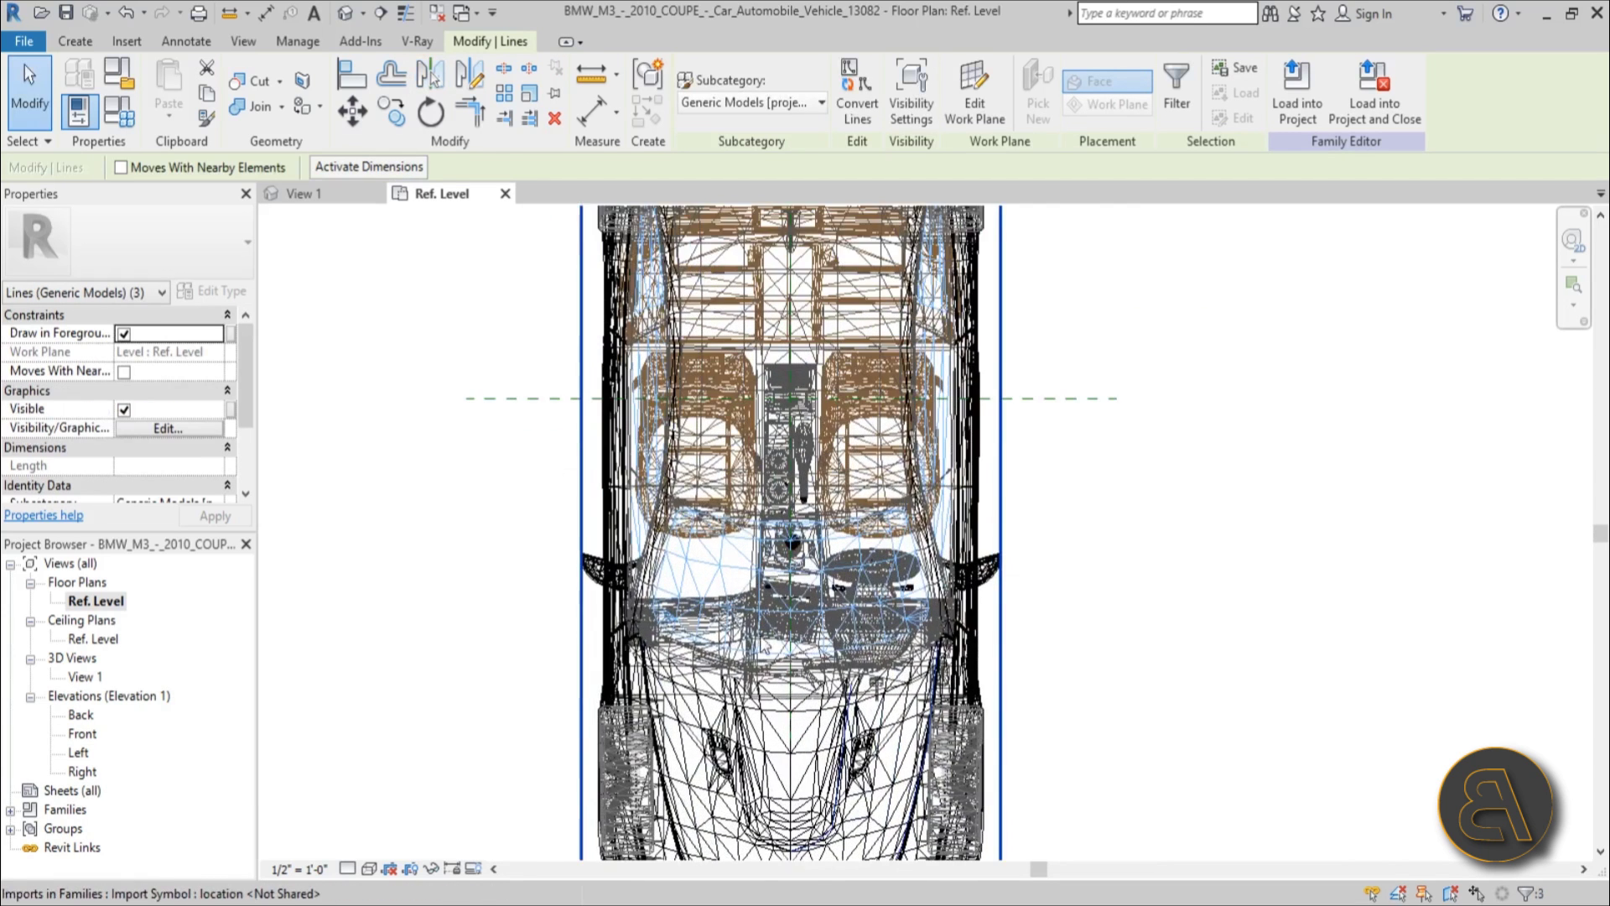
pyautogui.press('Escape')
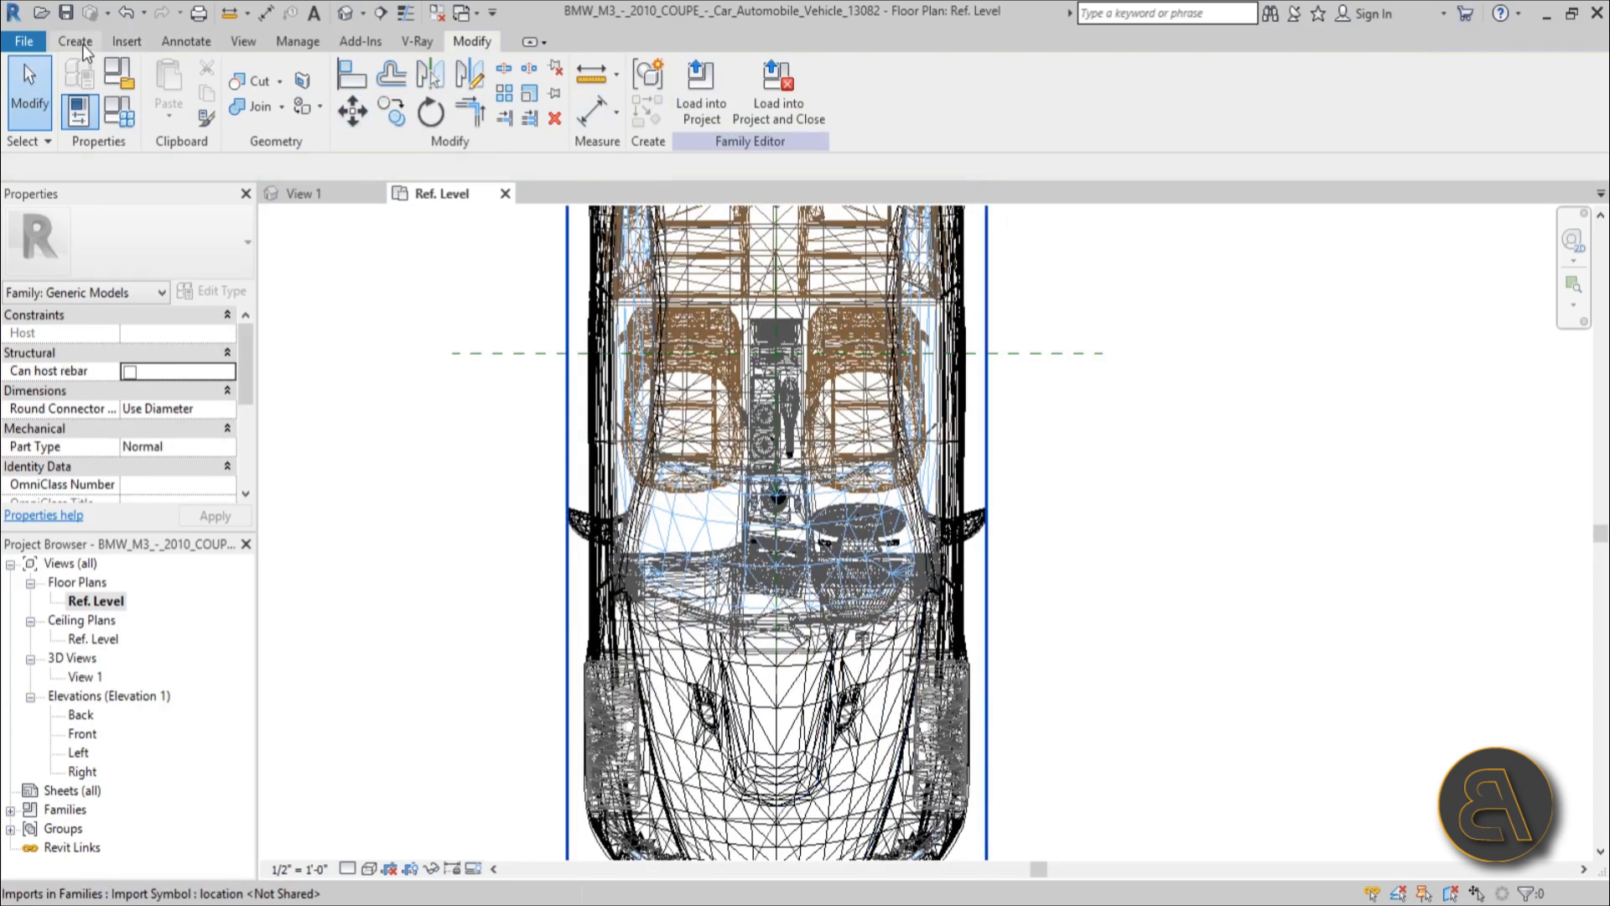
# - Draw a symbolic arc along the windshield's roof-side edge from the car's centre line to the glass's left corner
pyautogui.click(76, 41)
pyautogui.click(201, 49)
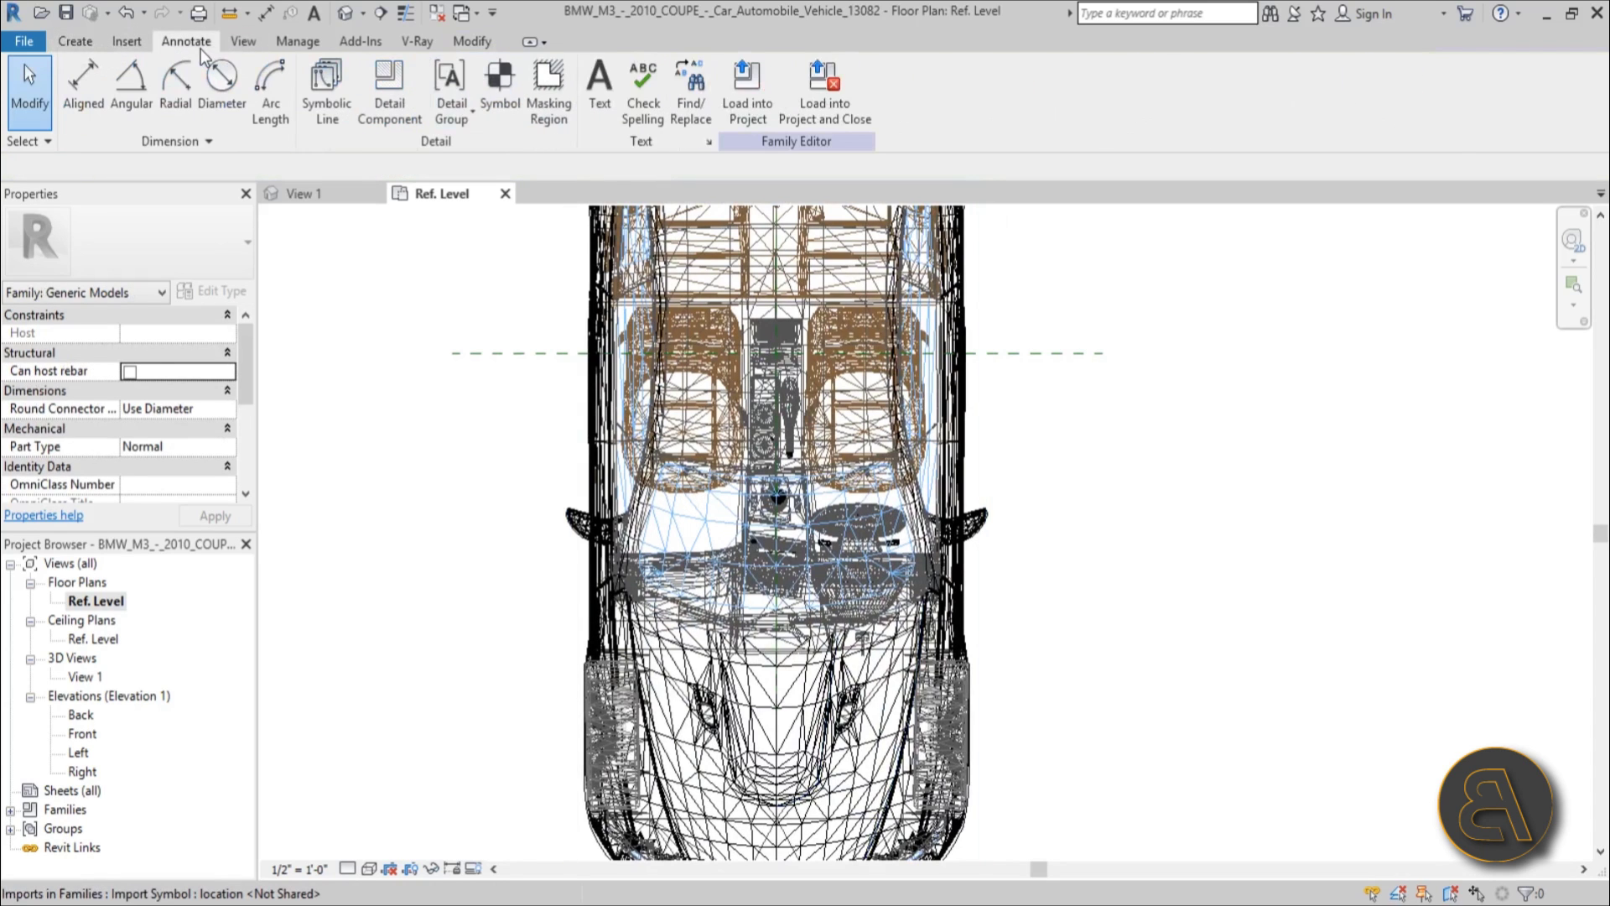
pyautogui.click(327, 92)
pyautogui.scroll(3, 755, 553)
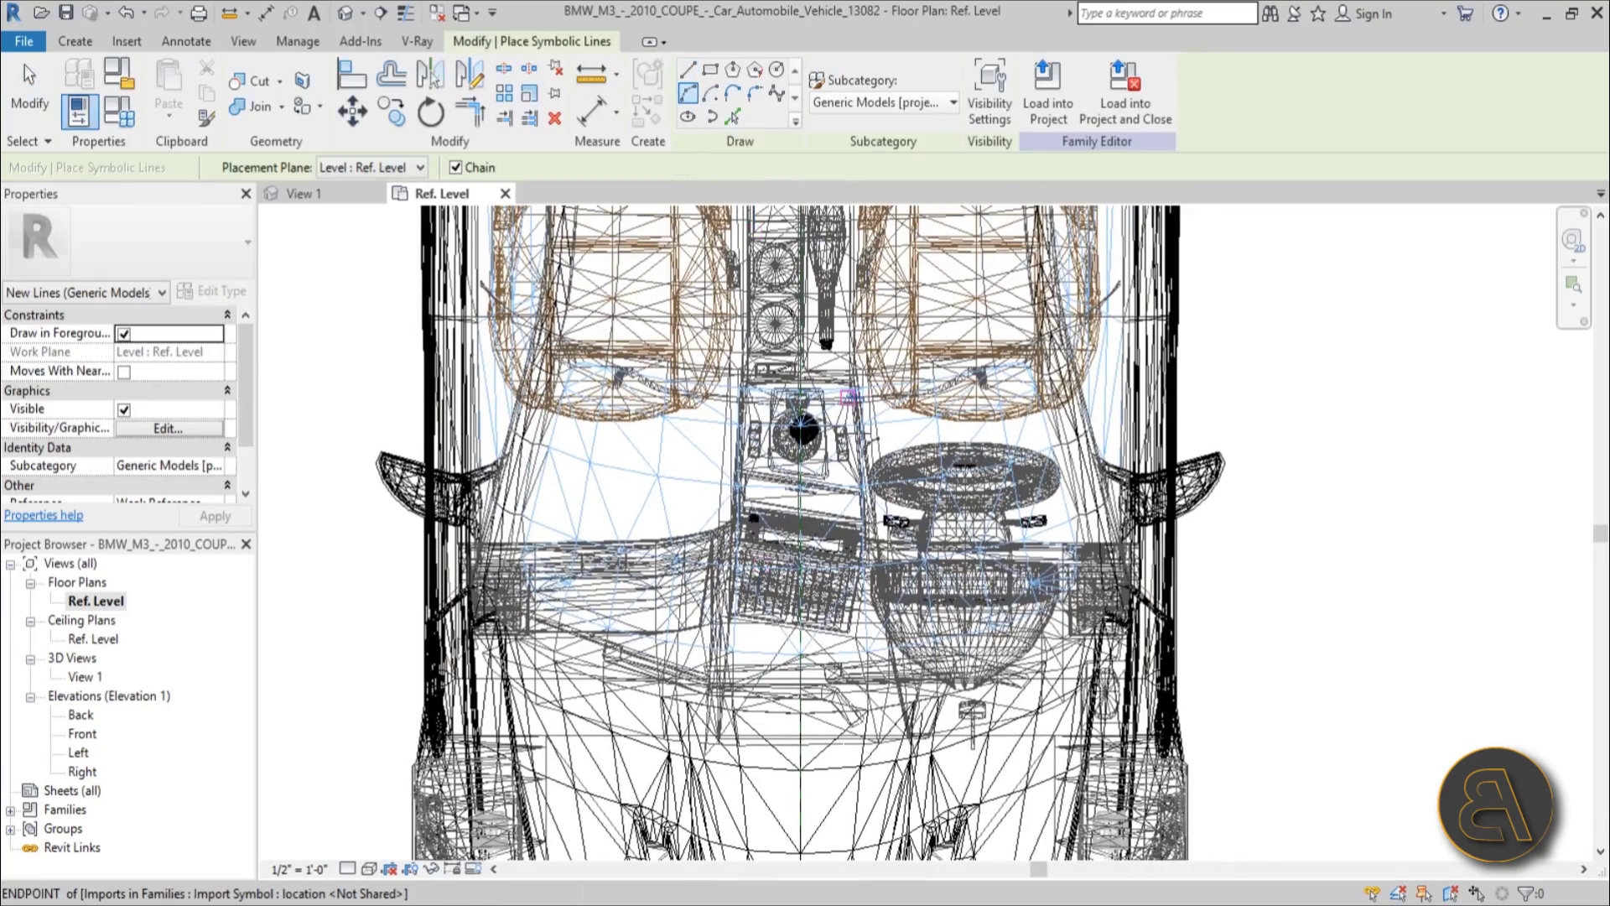
pyautogui.scroll(3, 848, 396)
pyautogui.click(778, 332)
pyautogui.scroll(-2, 779, 337)
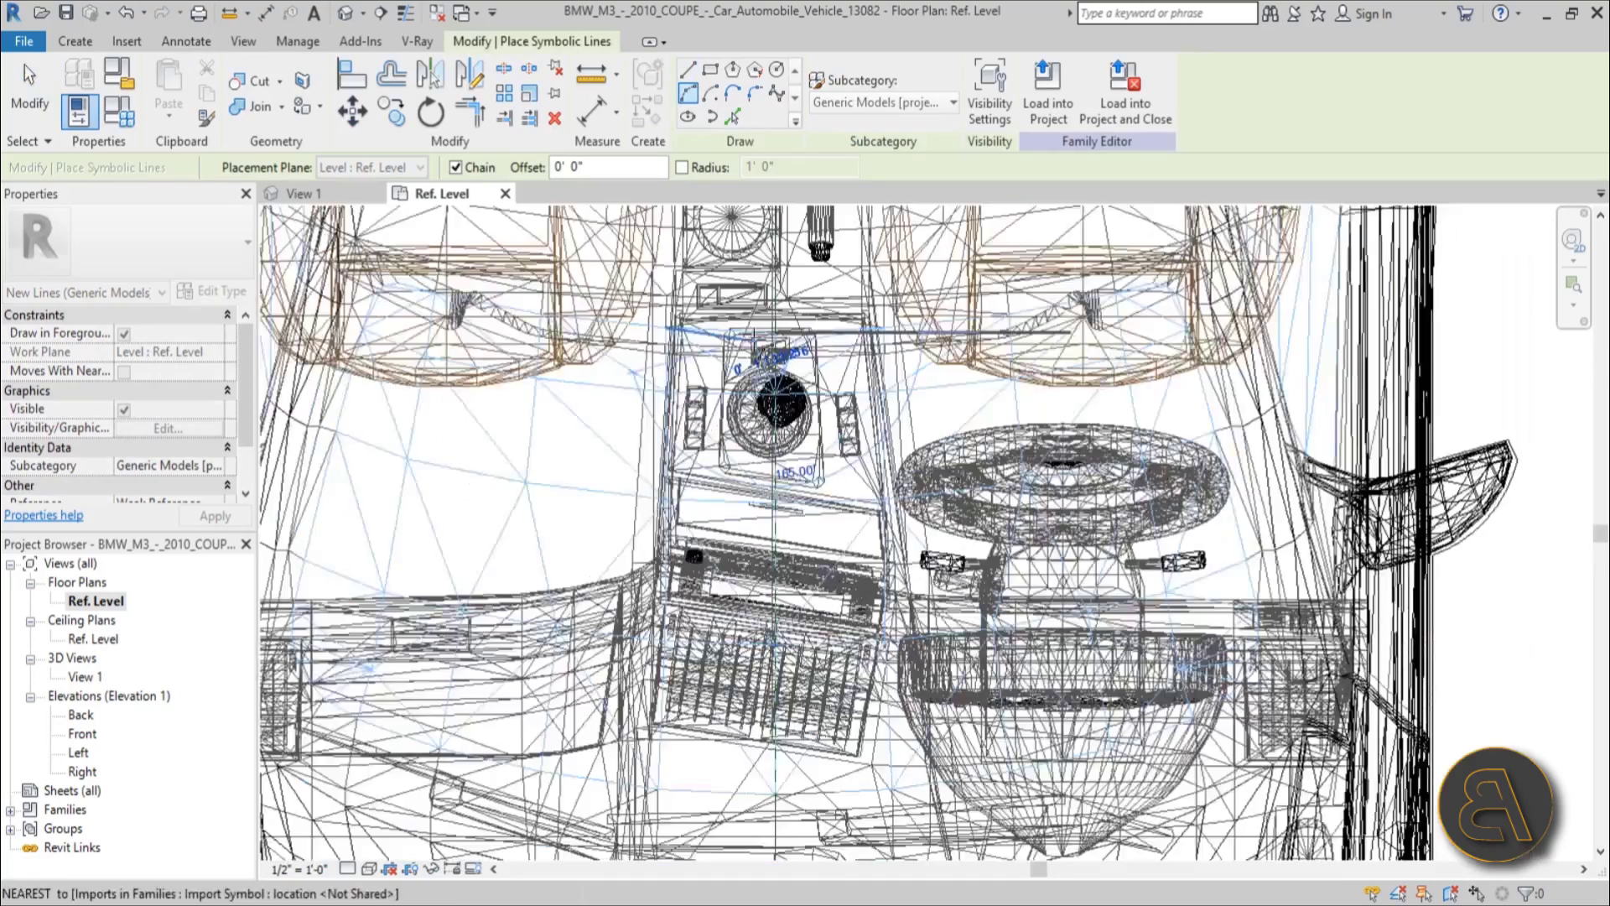
pyautogui.moveTo(776, 346); pyautogui.dragTo(954, 486, button='middle')
pyautogui.scroll(4, 671, 417)
pyautogui.scroll(-5, 758, 482)
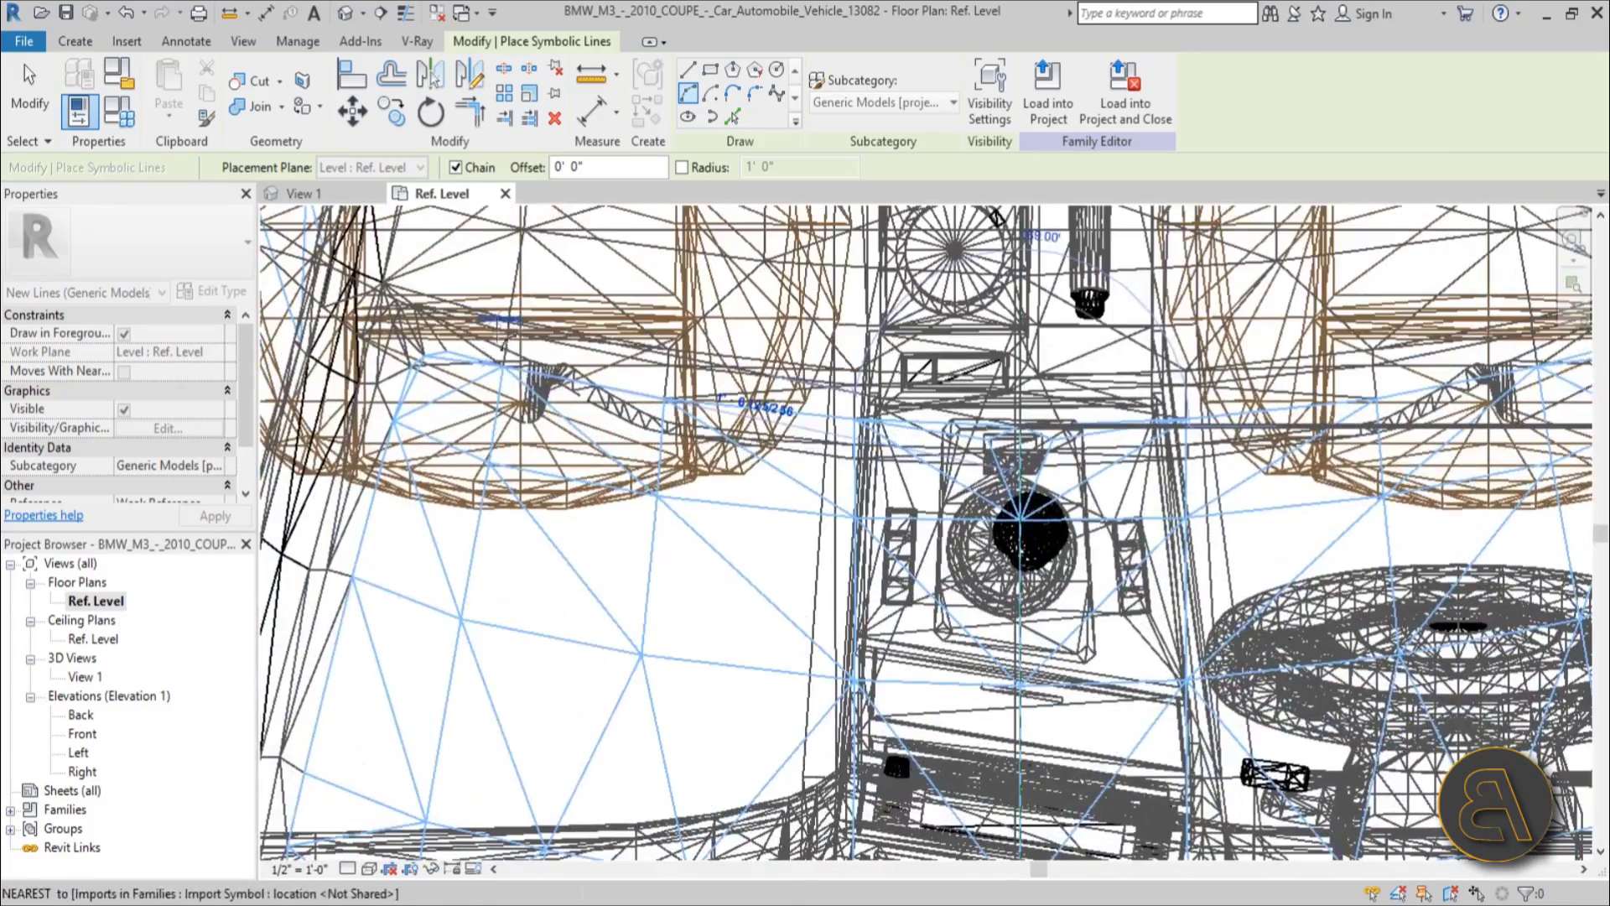
pyautogui.click(837, 466)
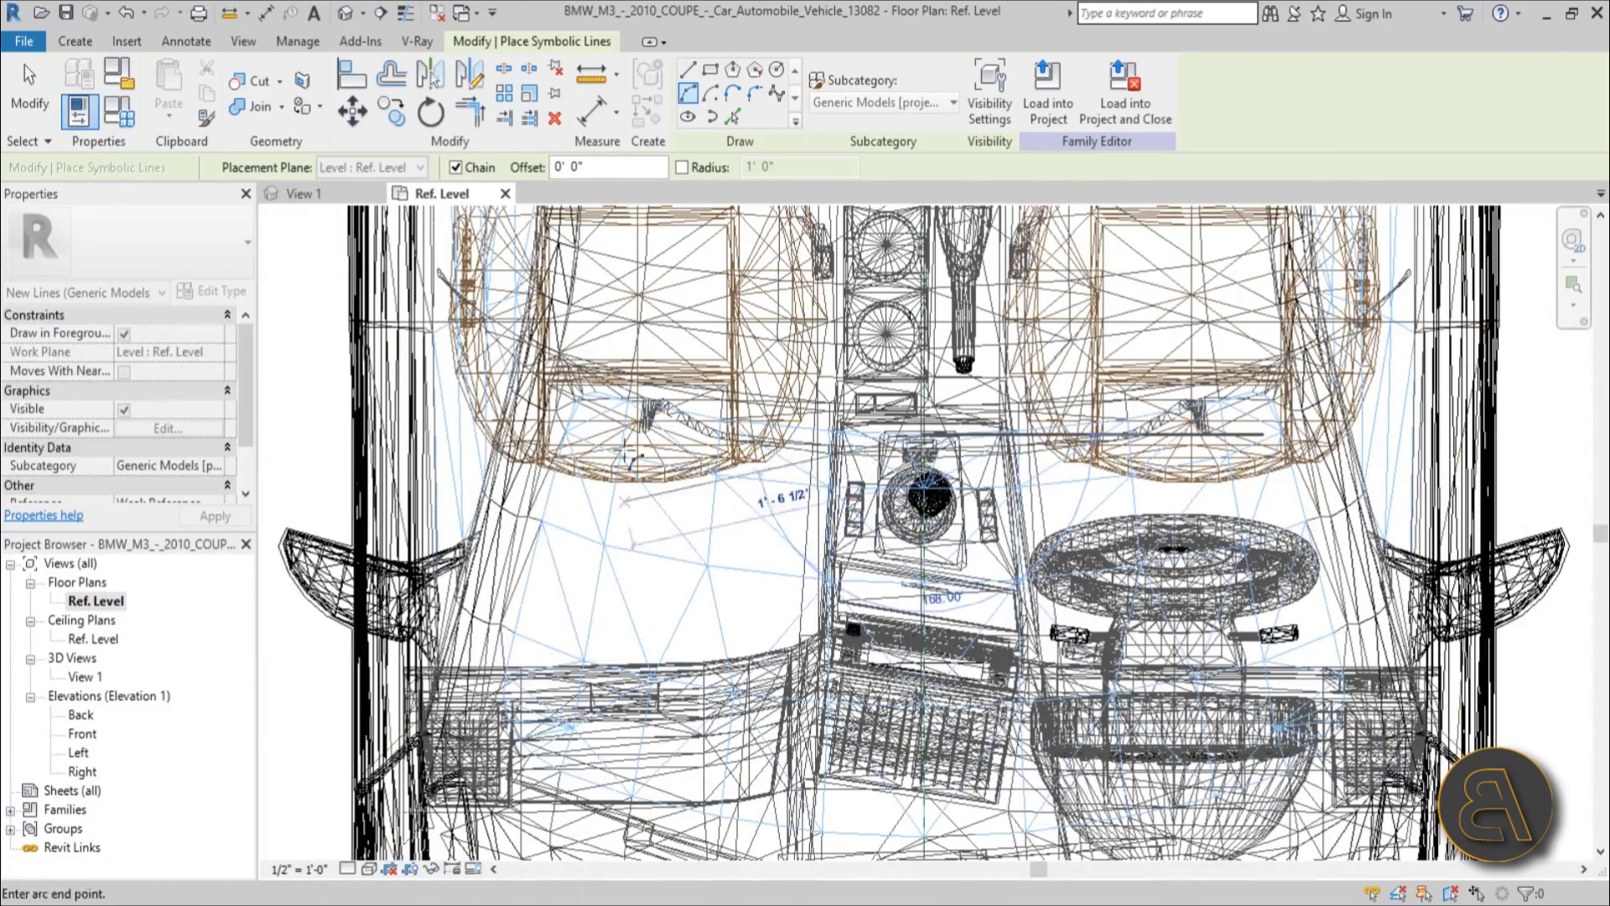
pyautogui.scroll(4, 573, 388)
pyautogui.click(572, 387)
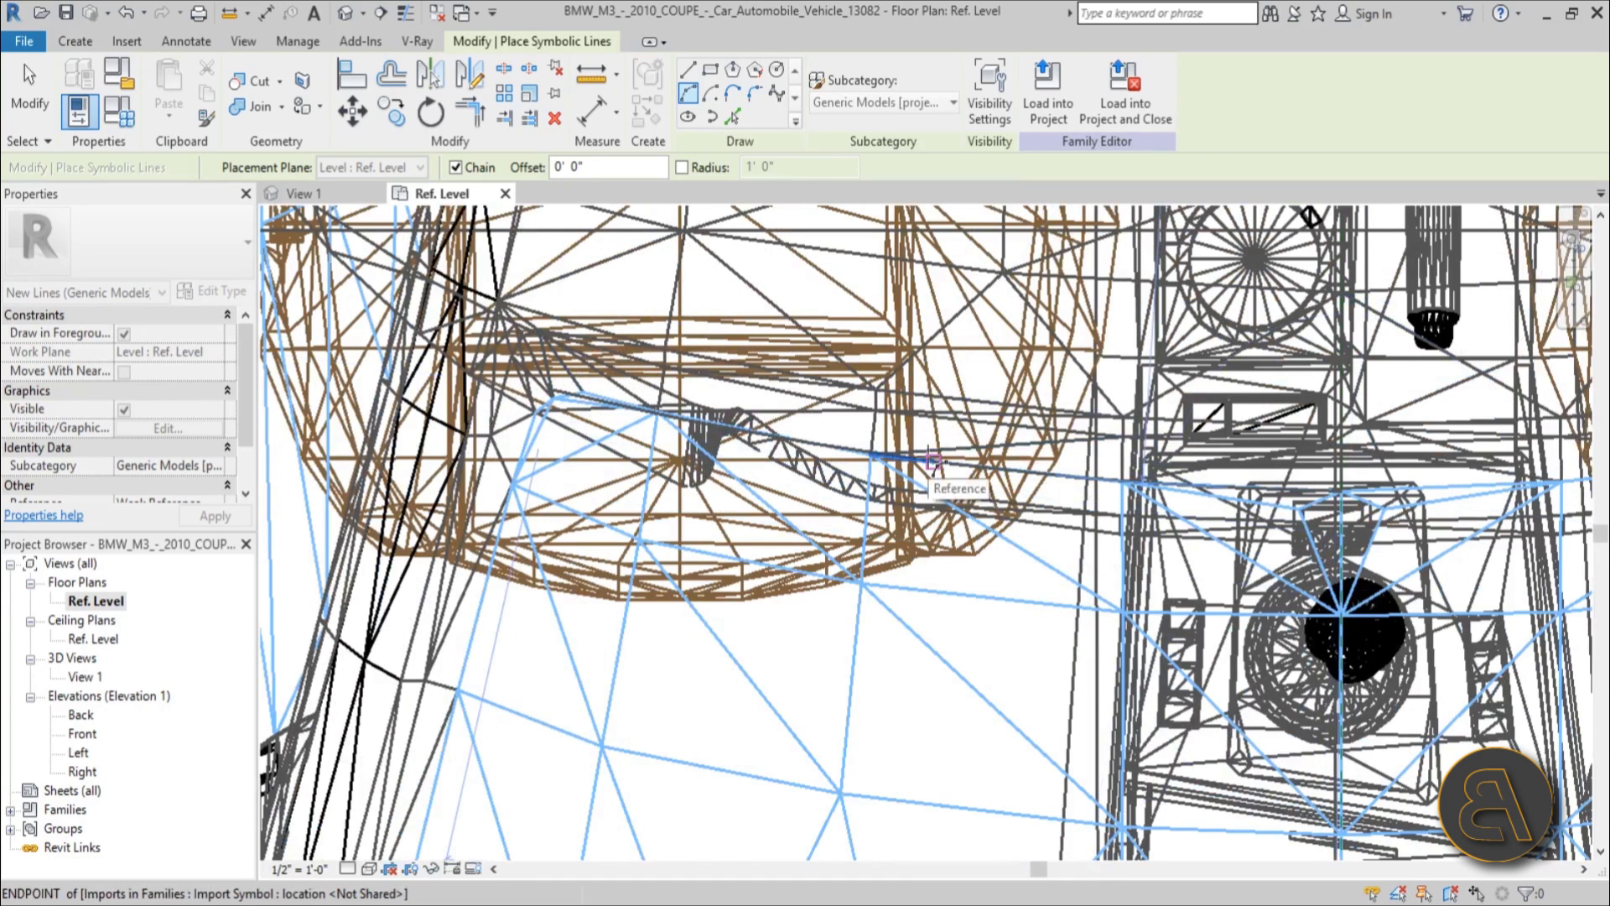
pyautogui.click(933, 461)
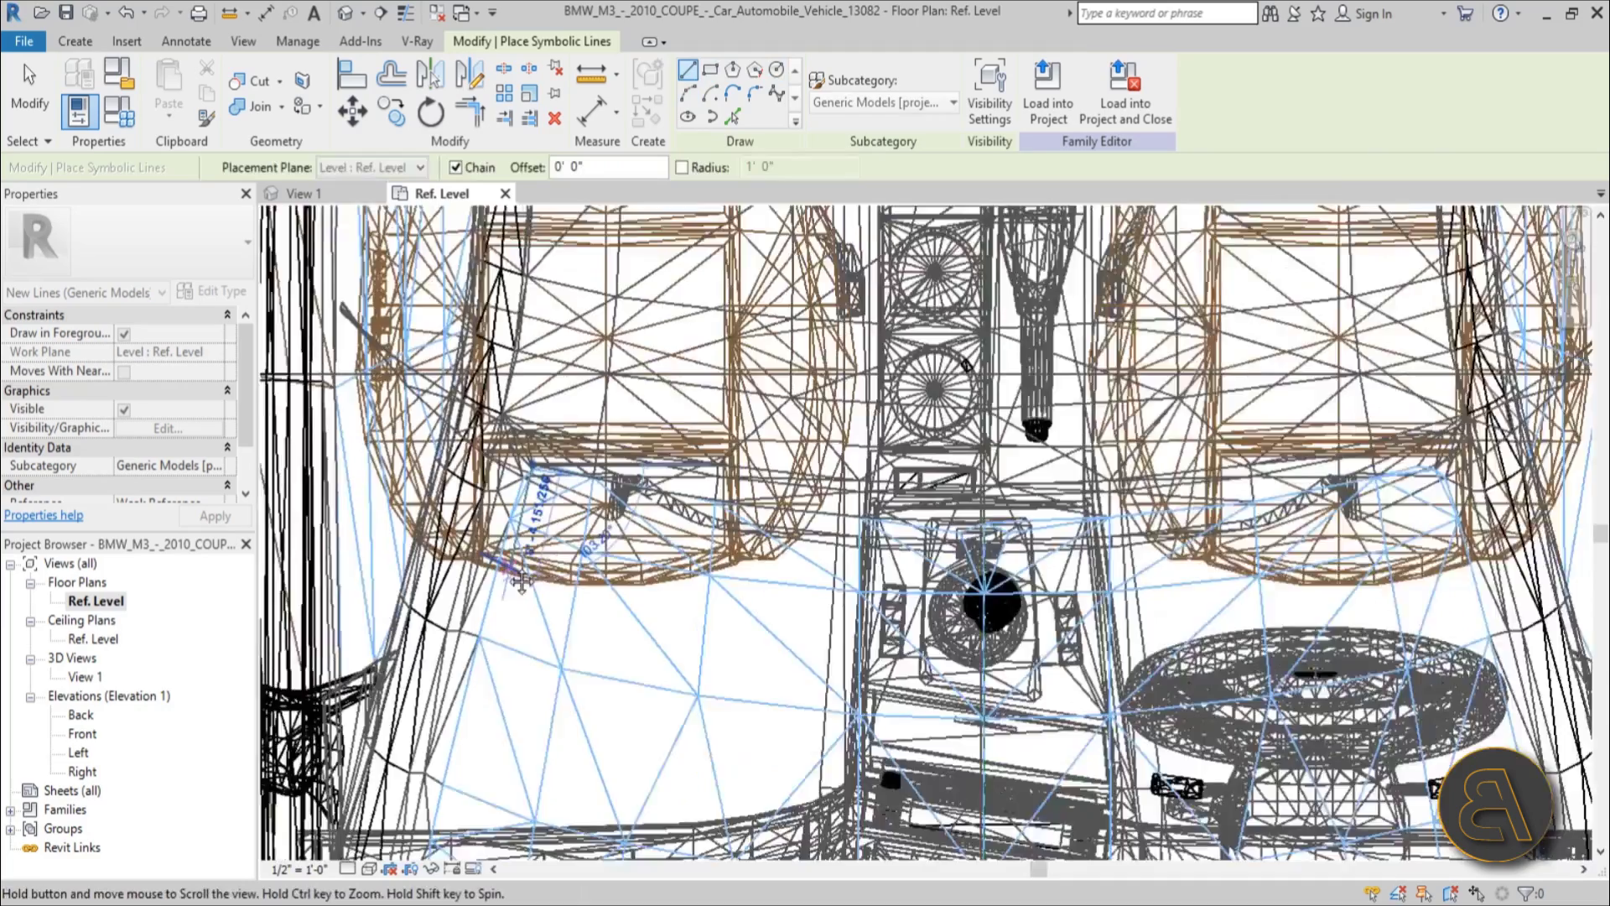
# - Draw a straight symbolic line down the windshield's left edge and an arc around the glass's front-left corner
pyautogui.scroll(5, 520, 581)
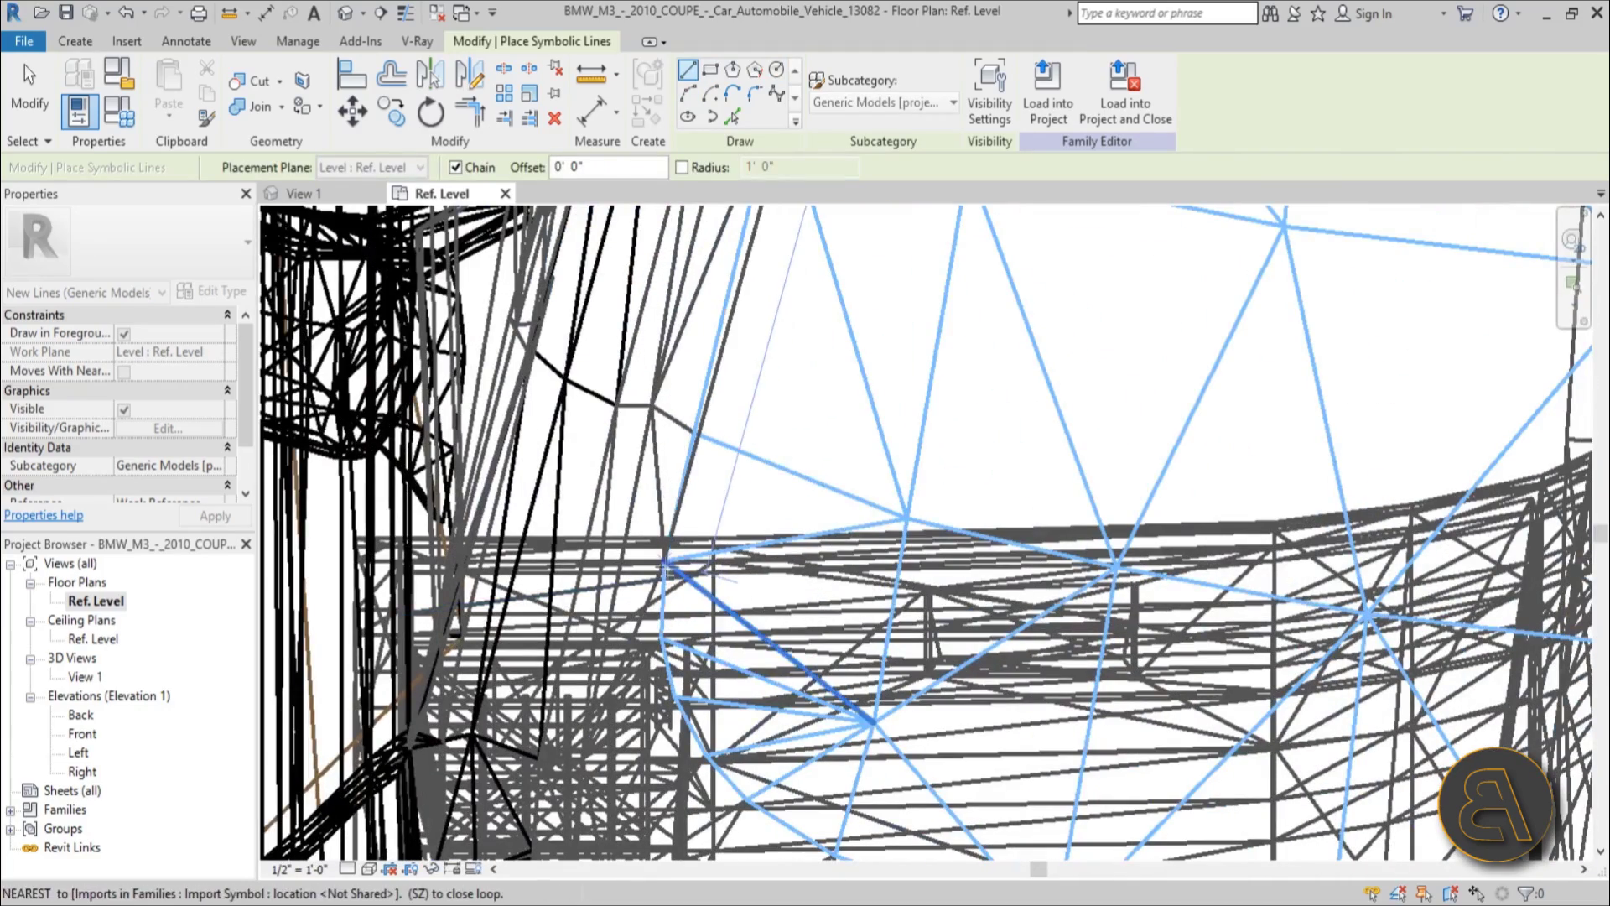
pyautogui.click(687, 93)
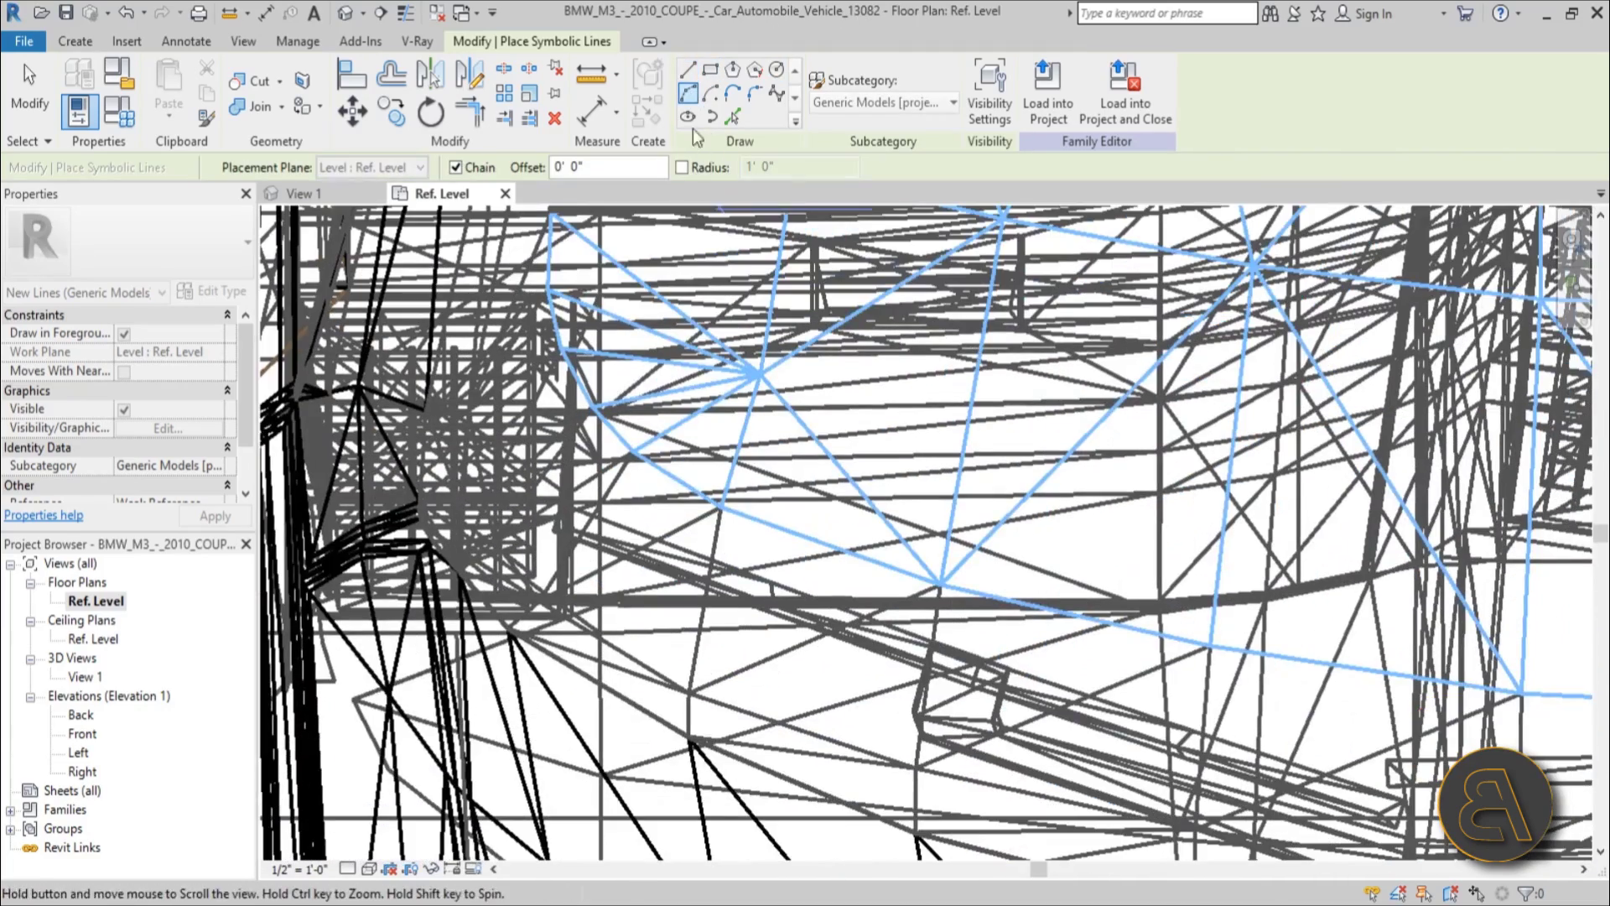
pyautogui.click(721, 508)
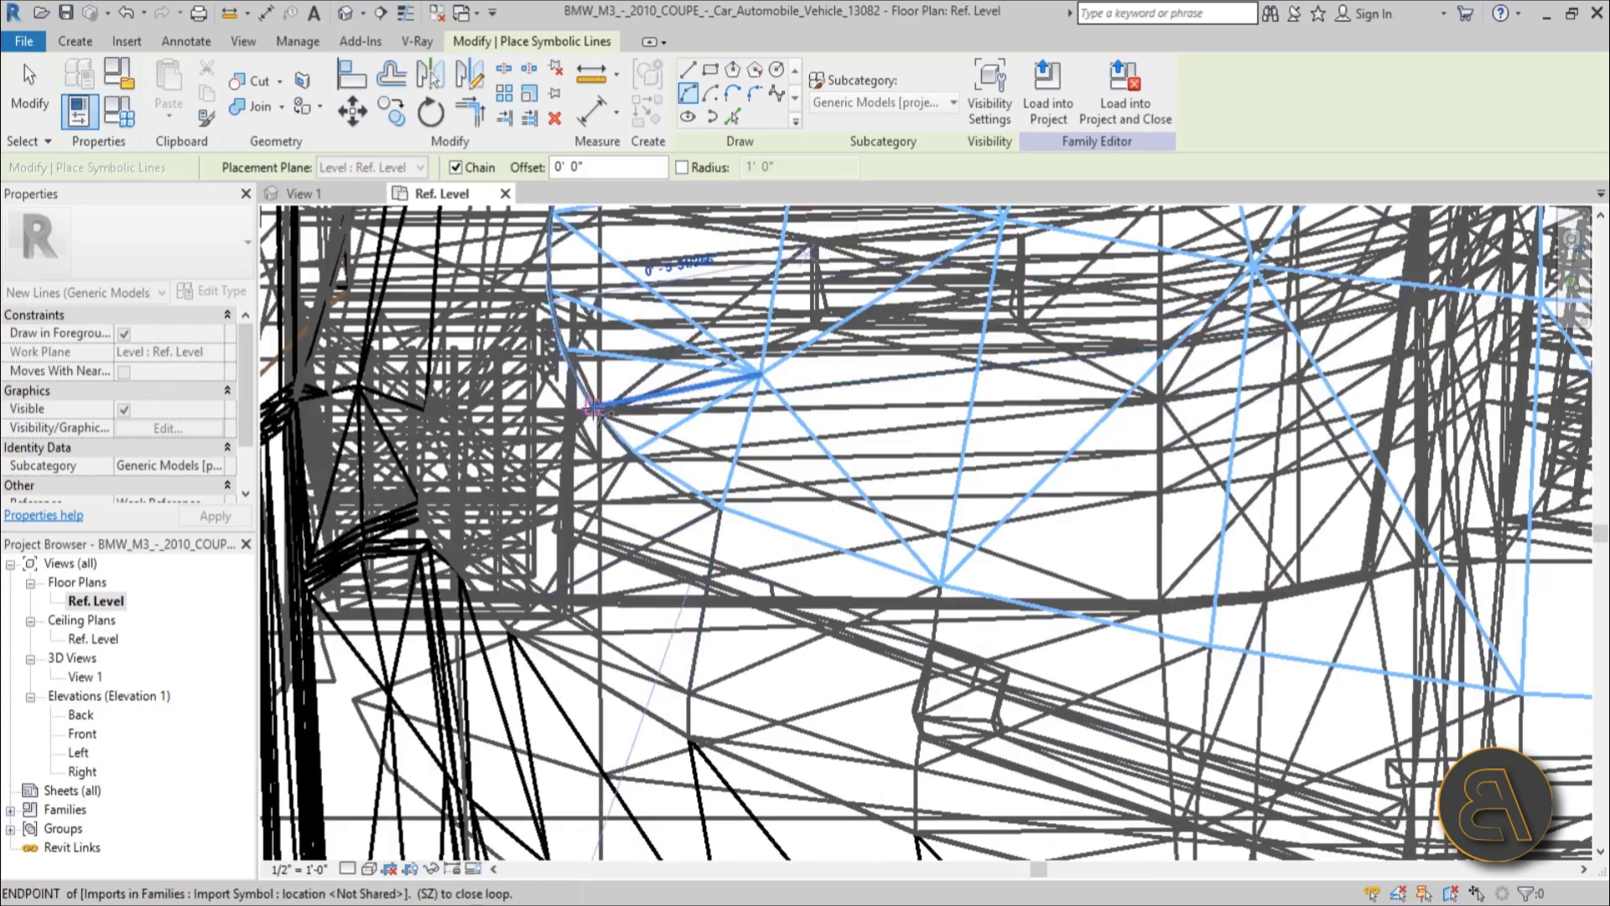
pyautogui.click(593, 409)
# - Draw a symbolic arc along the windshield's hood-side edge from the corner arc to the car's centre line
pyautogui.scroll(-2, 922, 471)
pyautogui.moveTo(922, 470); pyautogui.dragTo(611, 438, button='middle')
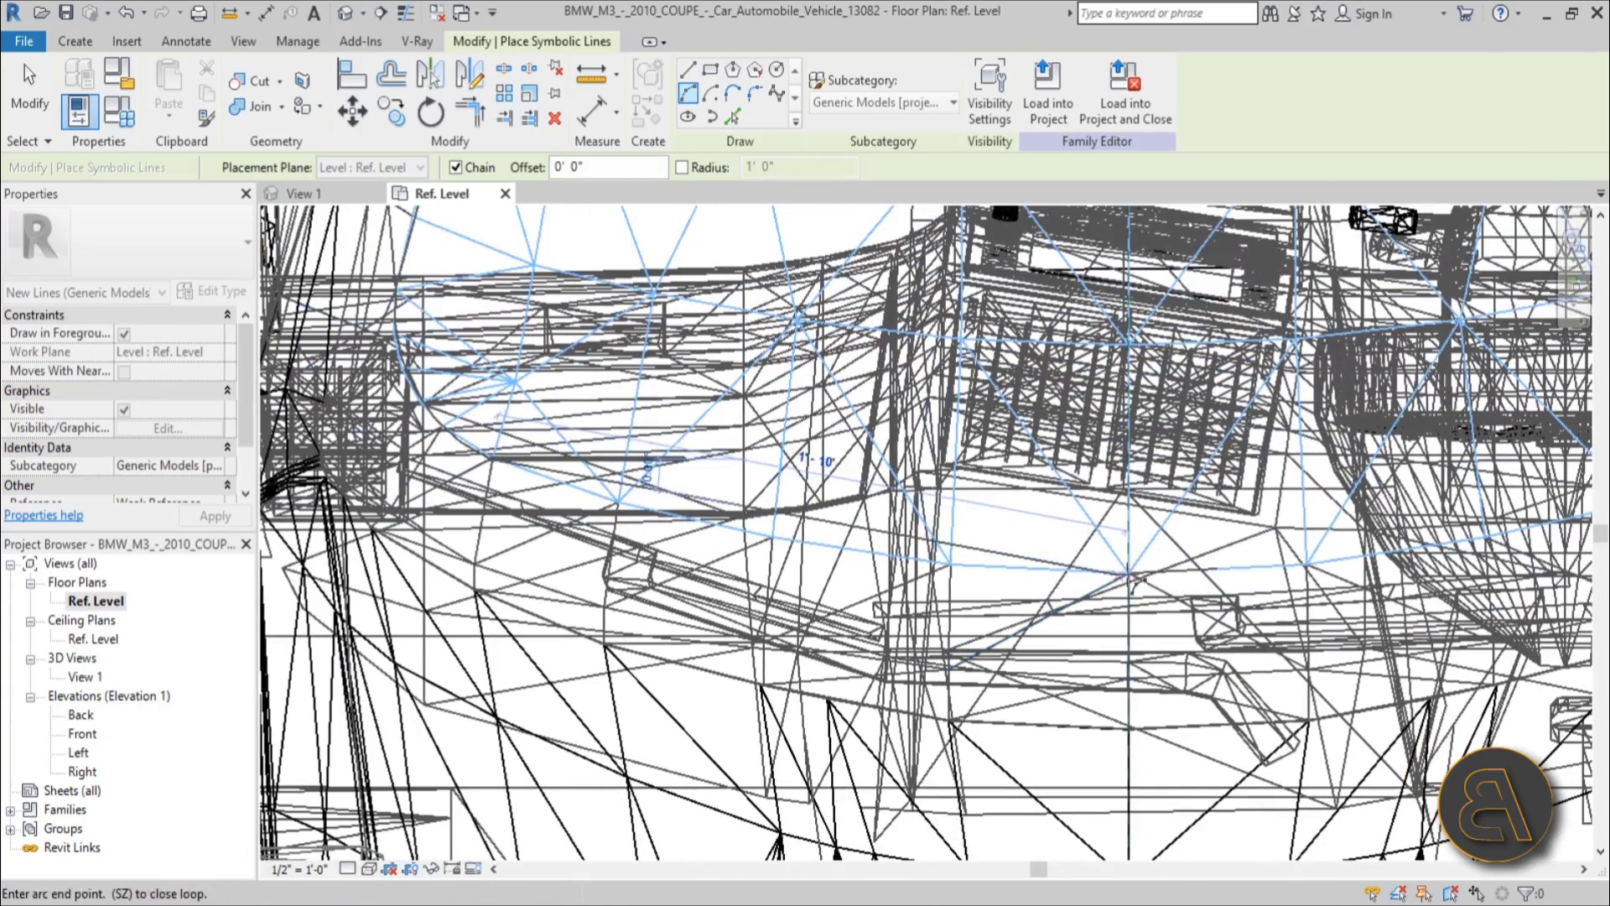
pyautogui.click(1130, 577)
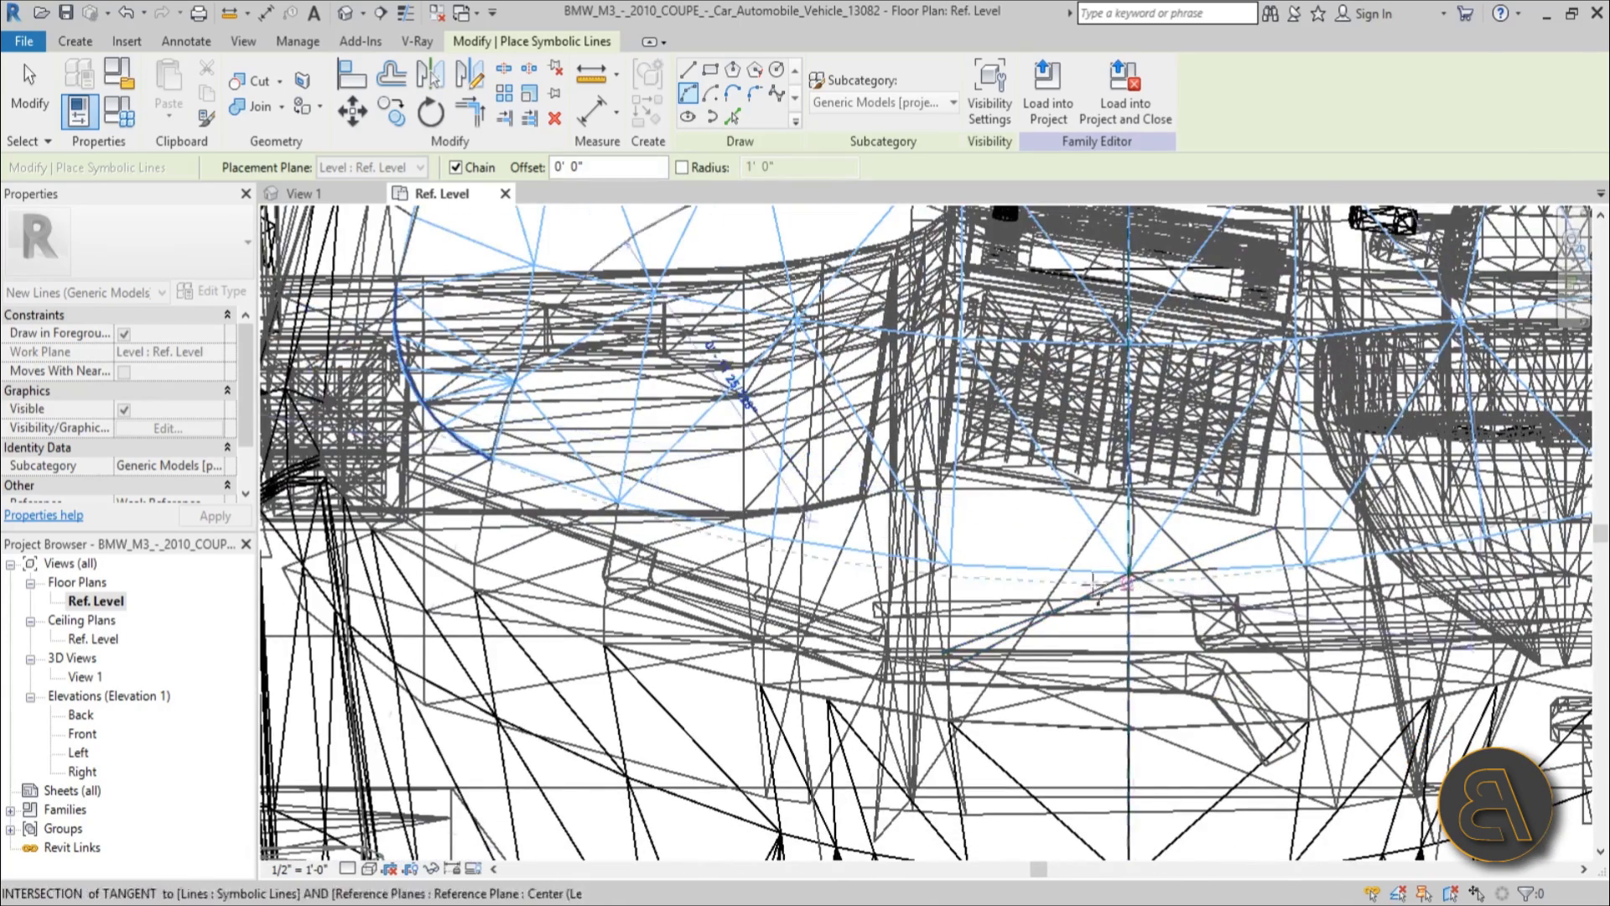
pyautogui.click(873, 567)
pyautogui.scroll(-5, 873, 567)
pyautogui.press('Escape')
pyautogui.press('Escape')
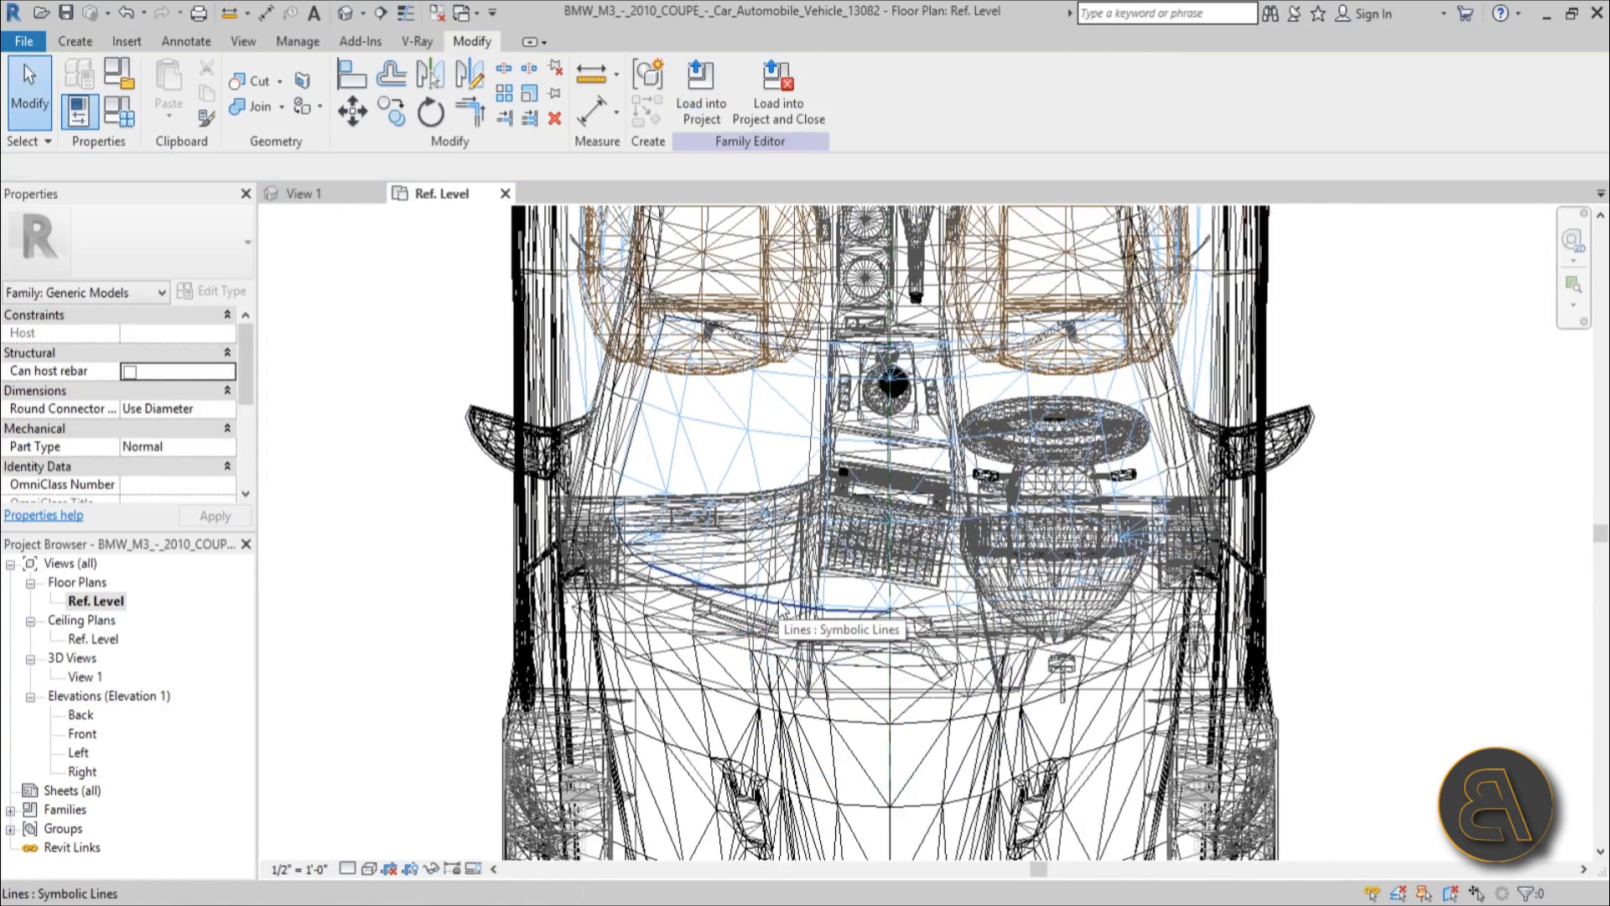
# - Select the chain of four symbolic lines on the windshield's left half and mirror a copy about the Center (Left/Right) reference plane
pyautogui.press('Tab')
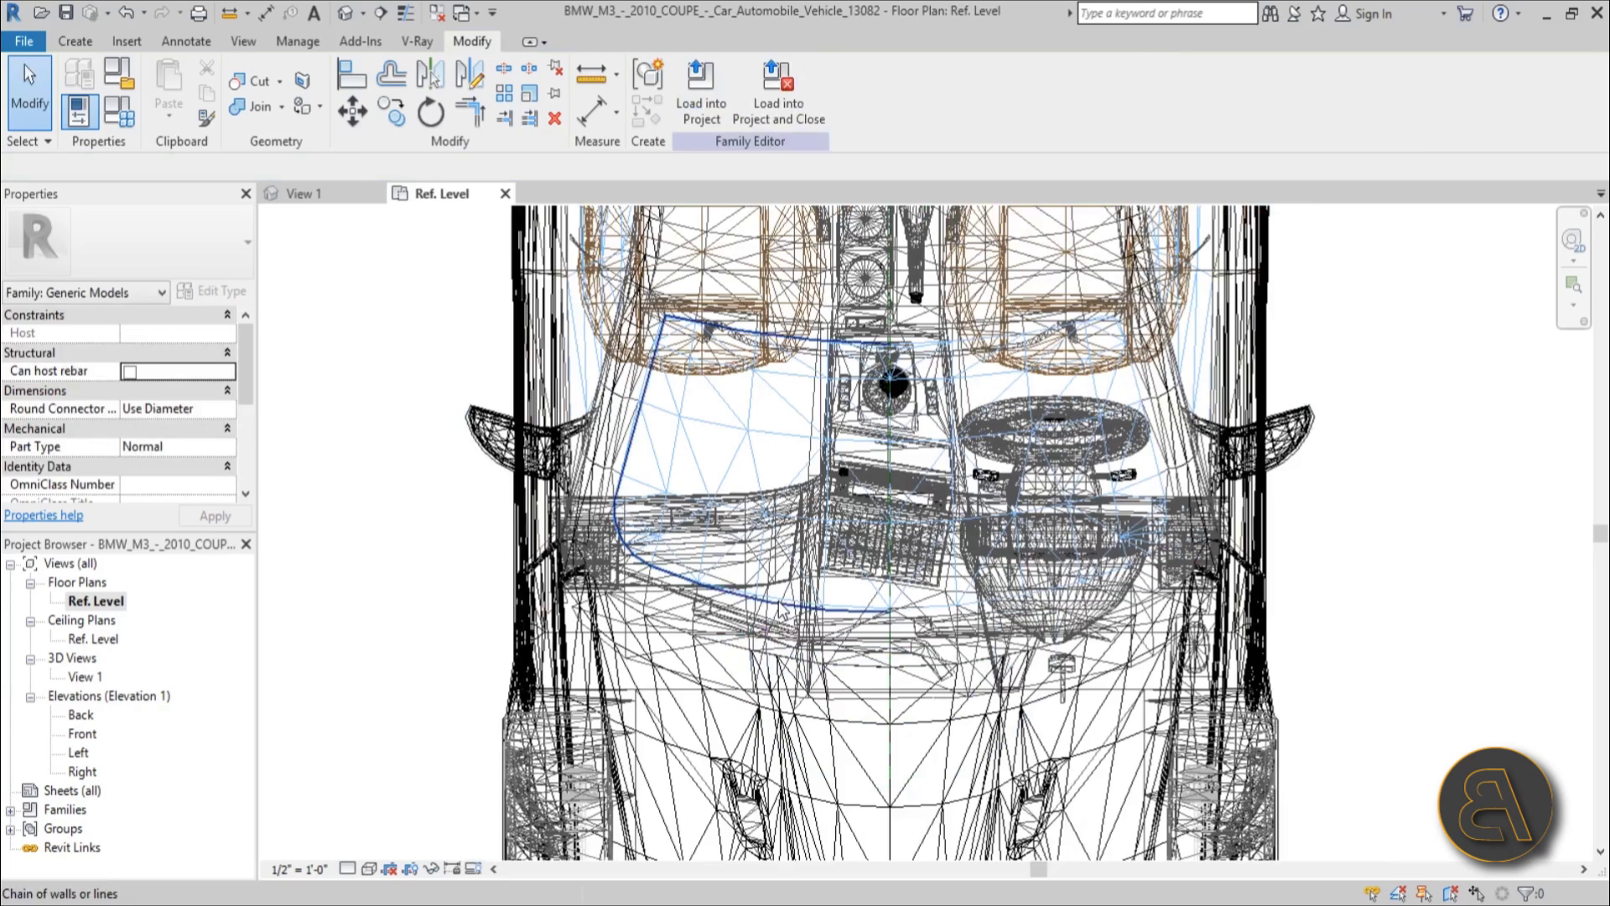
pyautogui.click(779, 610)
pyautogui.scroll(-2, 789, 578)
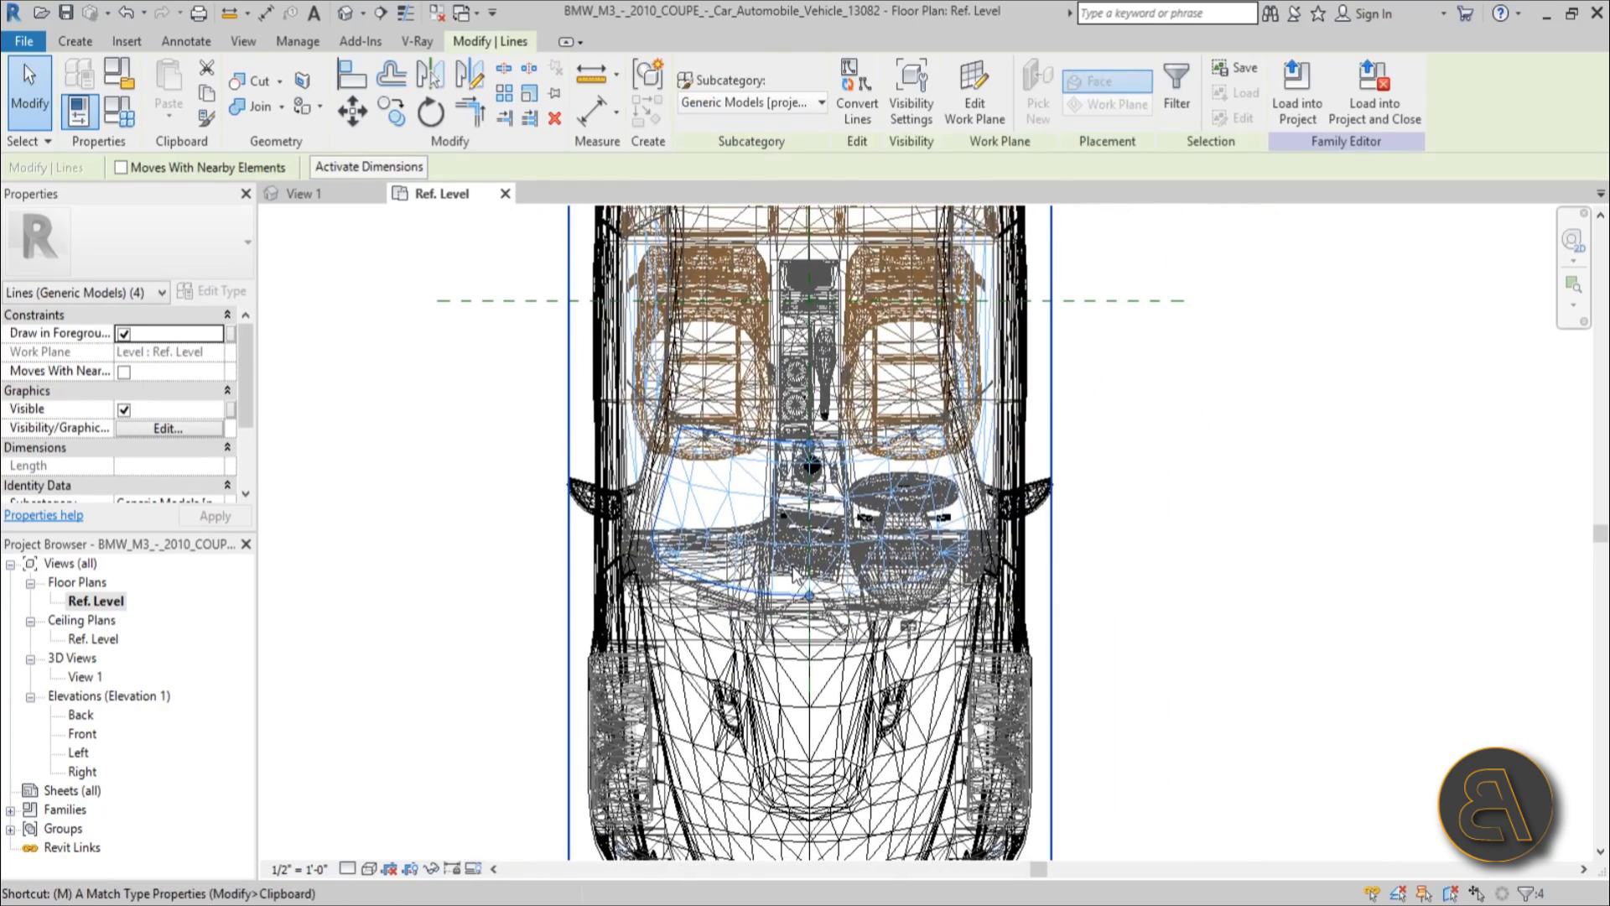
pyautogui.press('m')
pyautogui.scroll(-1, 835, 304)
pyautogui.moveTo(835, 304); pyautogui.dragTo(774, 466, button='middle')
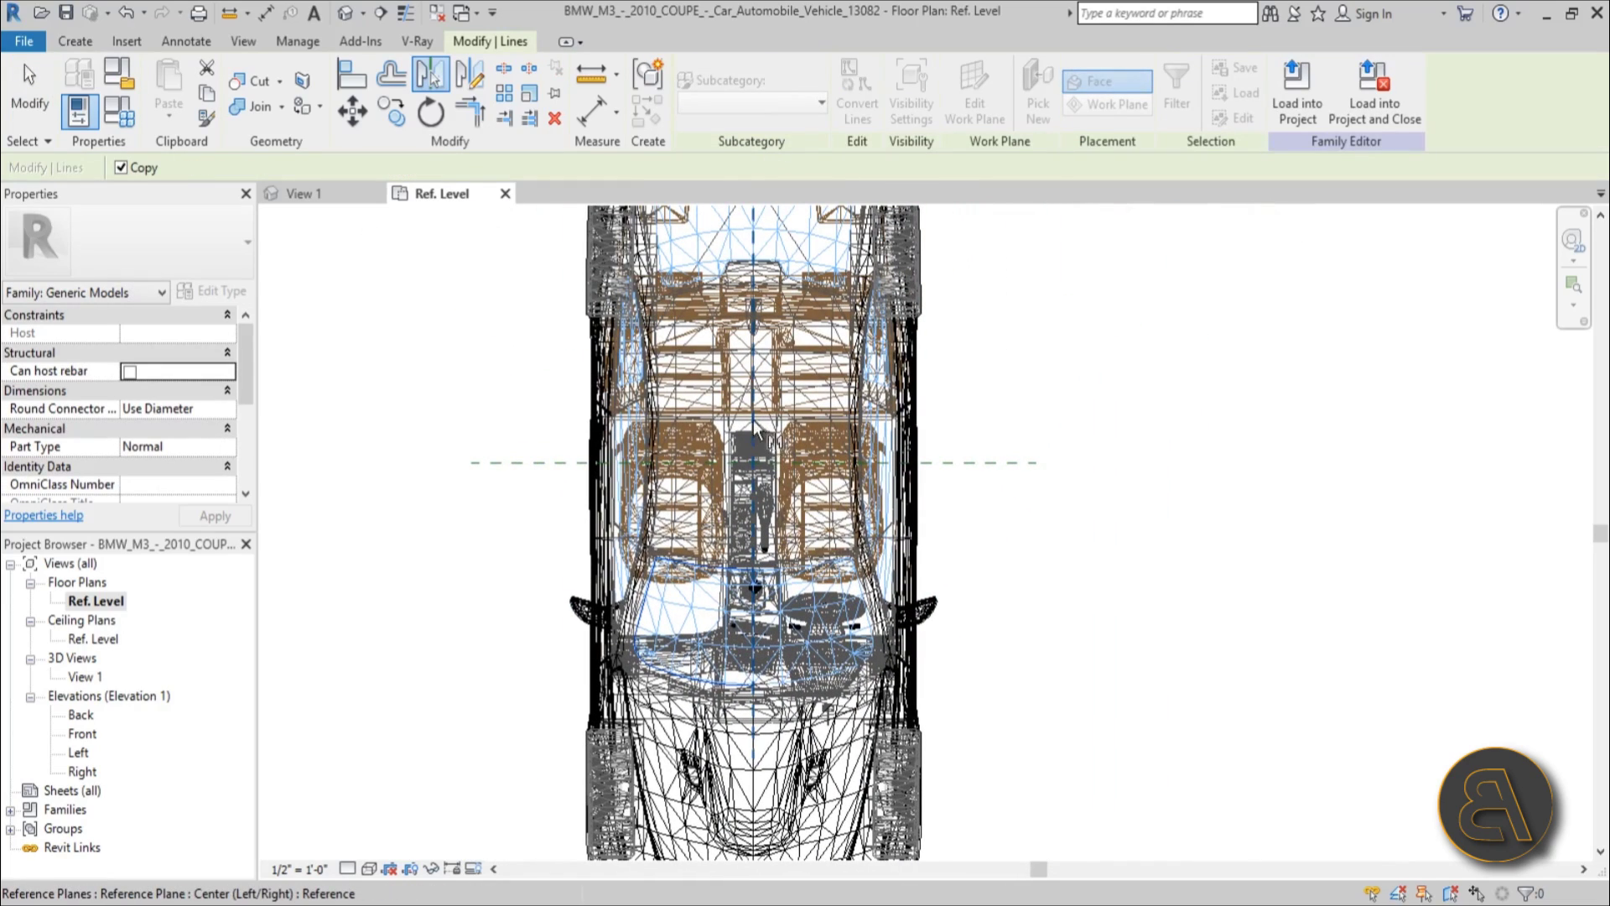
pyautogui.click(753, 361)
pyautogui.scroll(3, 755, 377)
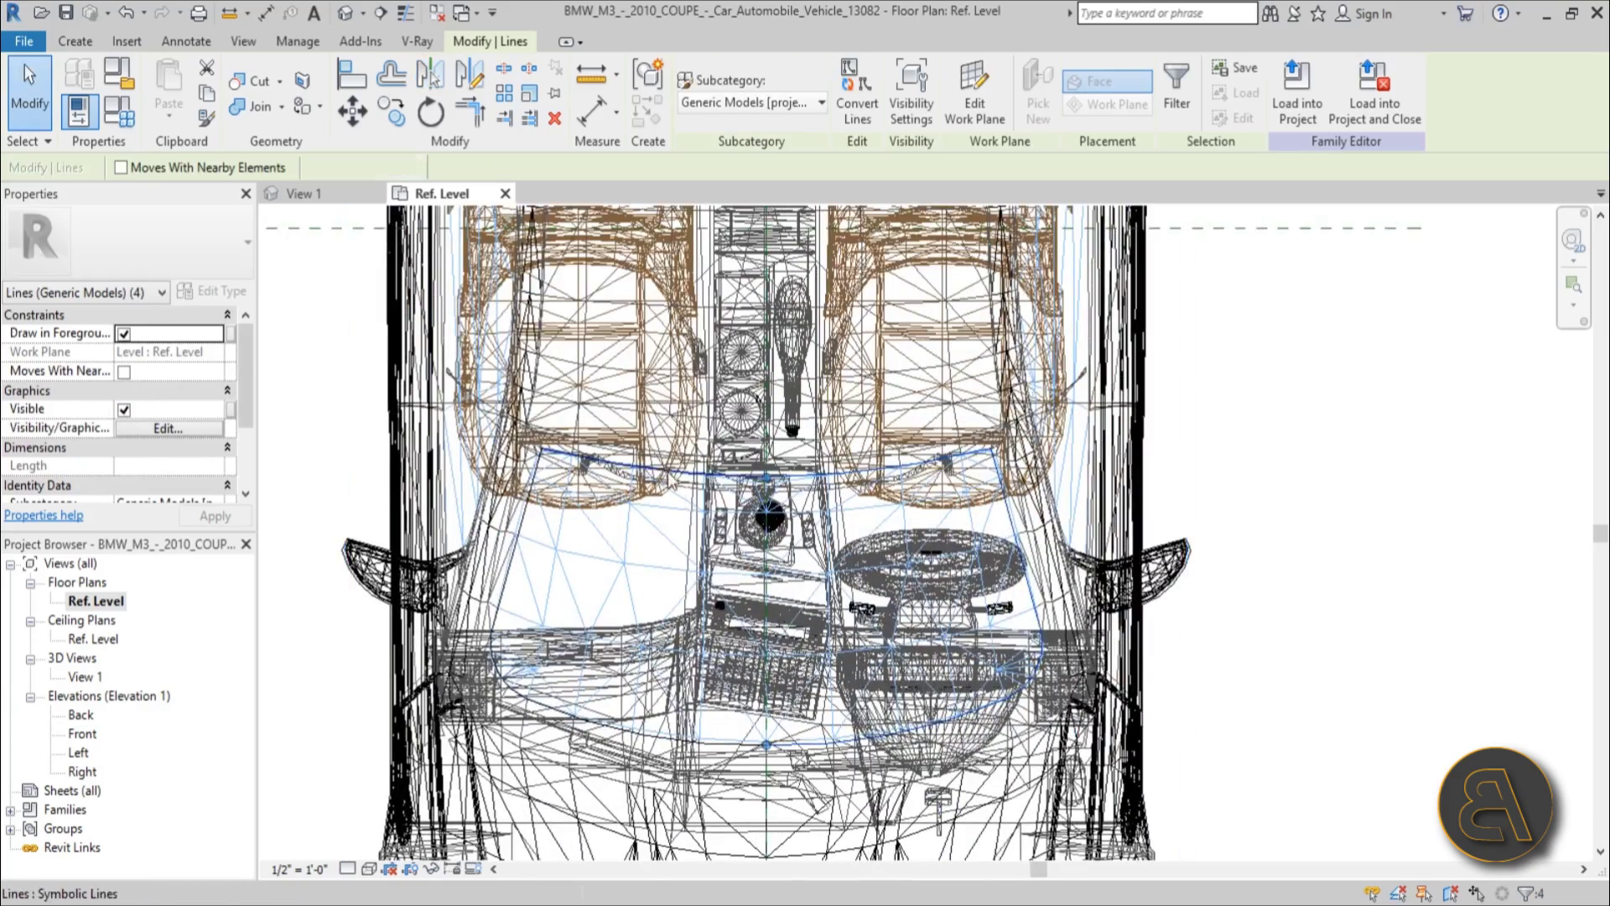
pyautogui.press('Escape')
# - Draw a symbolic arc along the rear window's trunk-side edge from the car's centre line to near the glass's left corner
pyautogui.scroll(-3, 671, 480)
pyautogui.scroll(5, 689, 375)
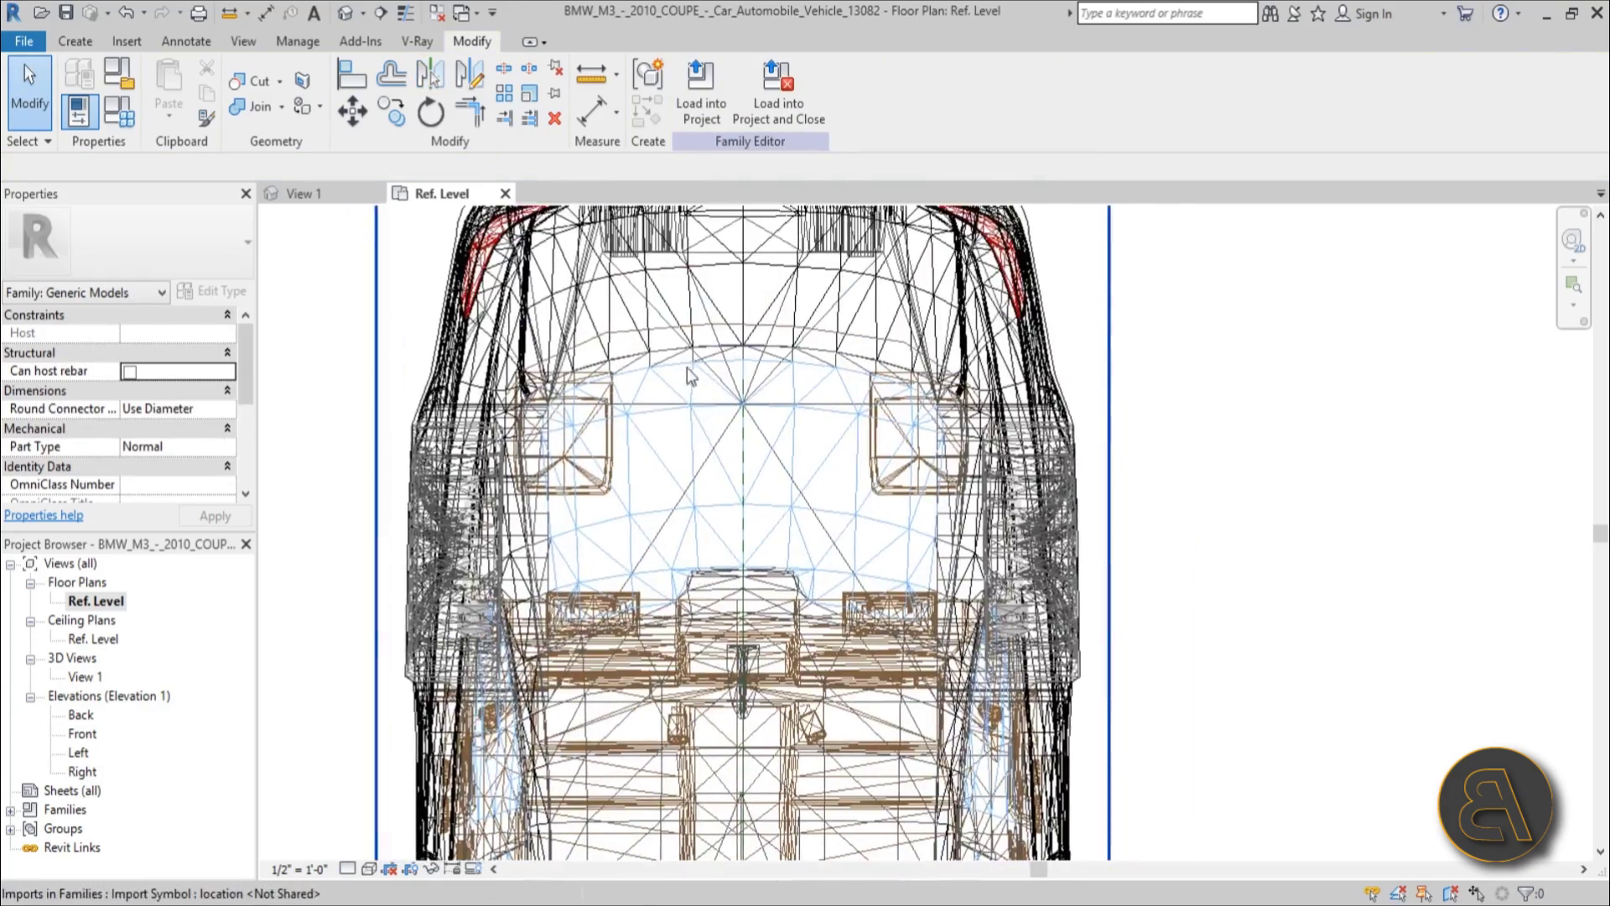
pyautogui.scroll(3, 676, 481)
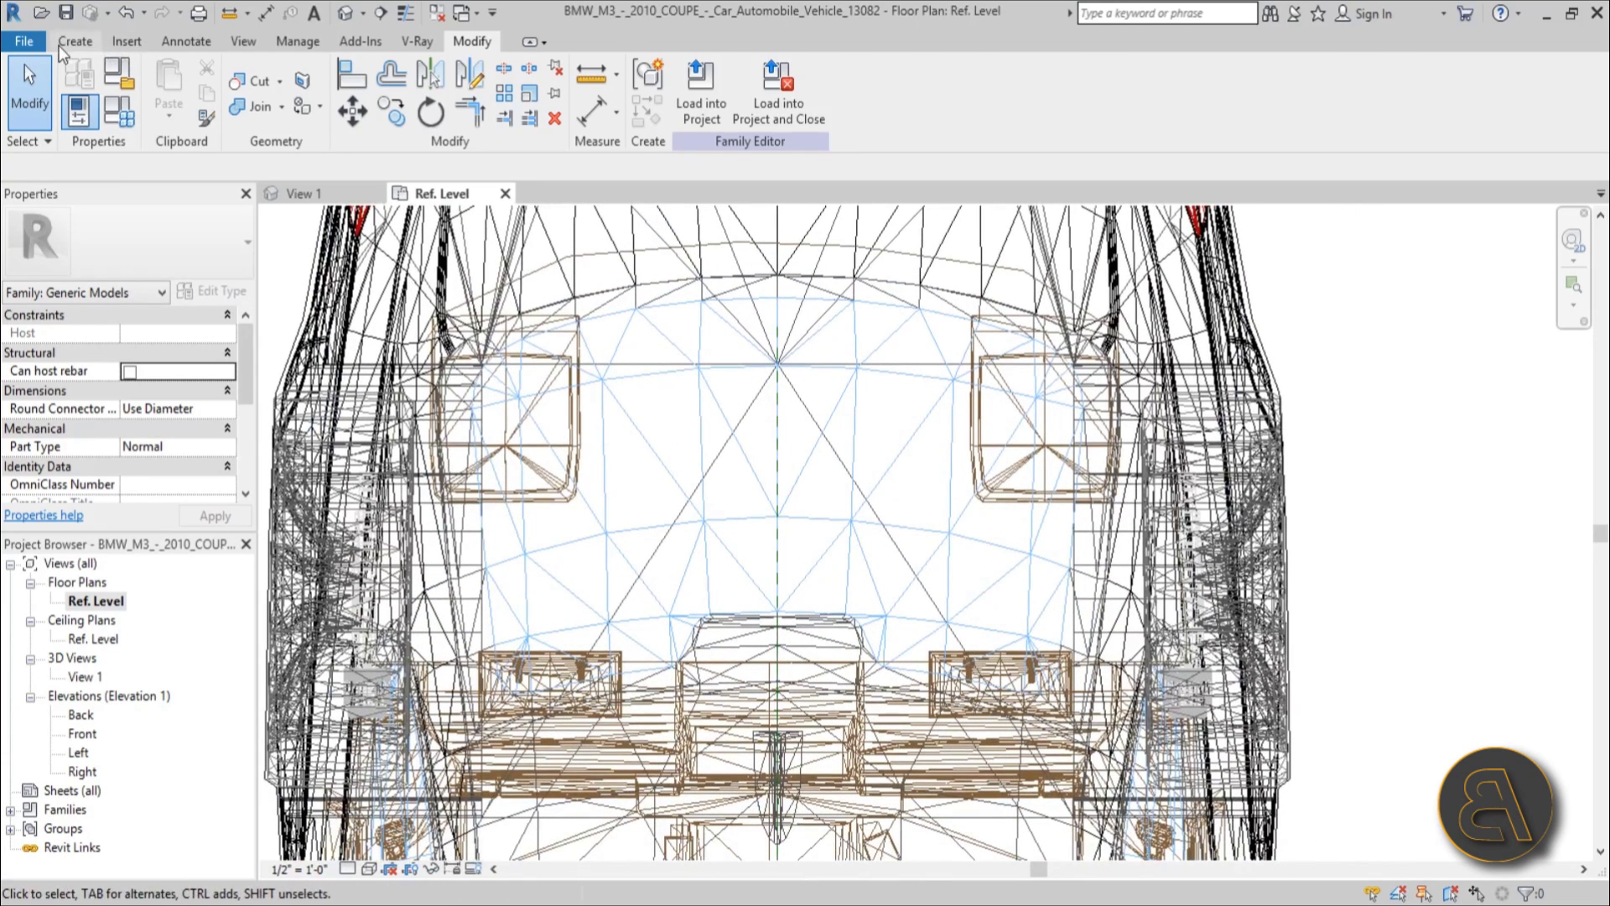
pyautogui.click(74, 42)
pyautogui.click(186, 42)
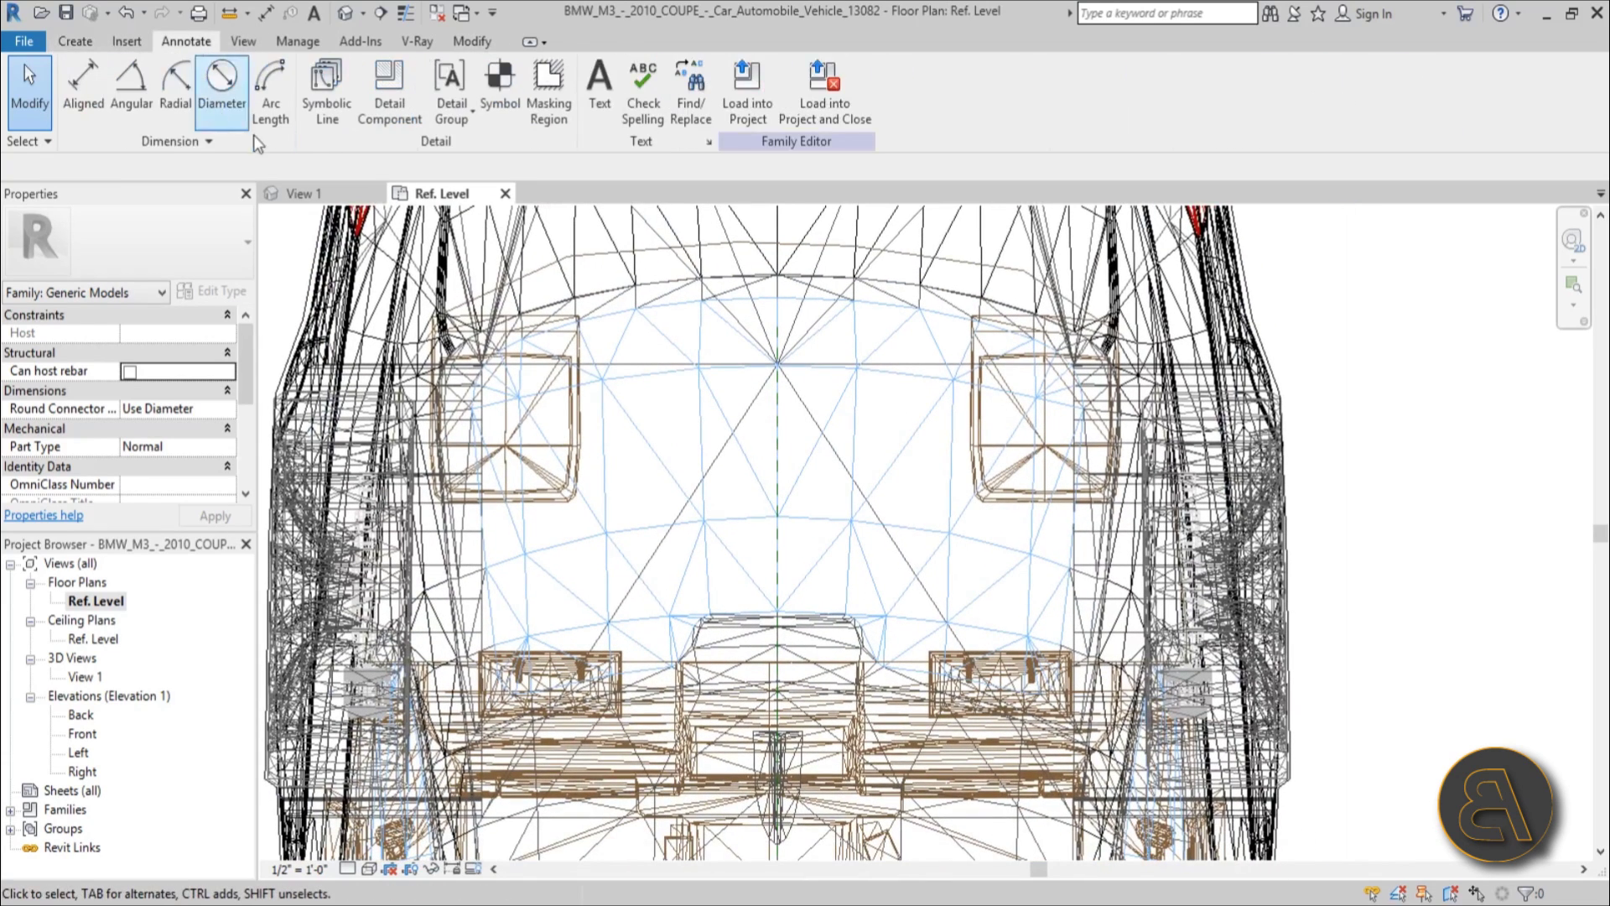
pyautogui.click(323, 113)
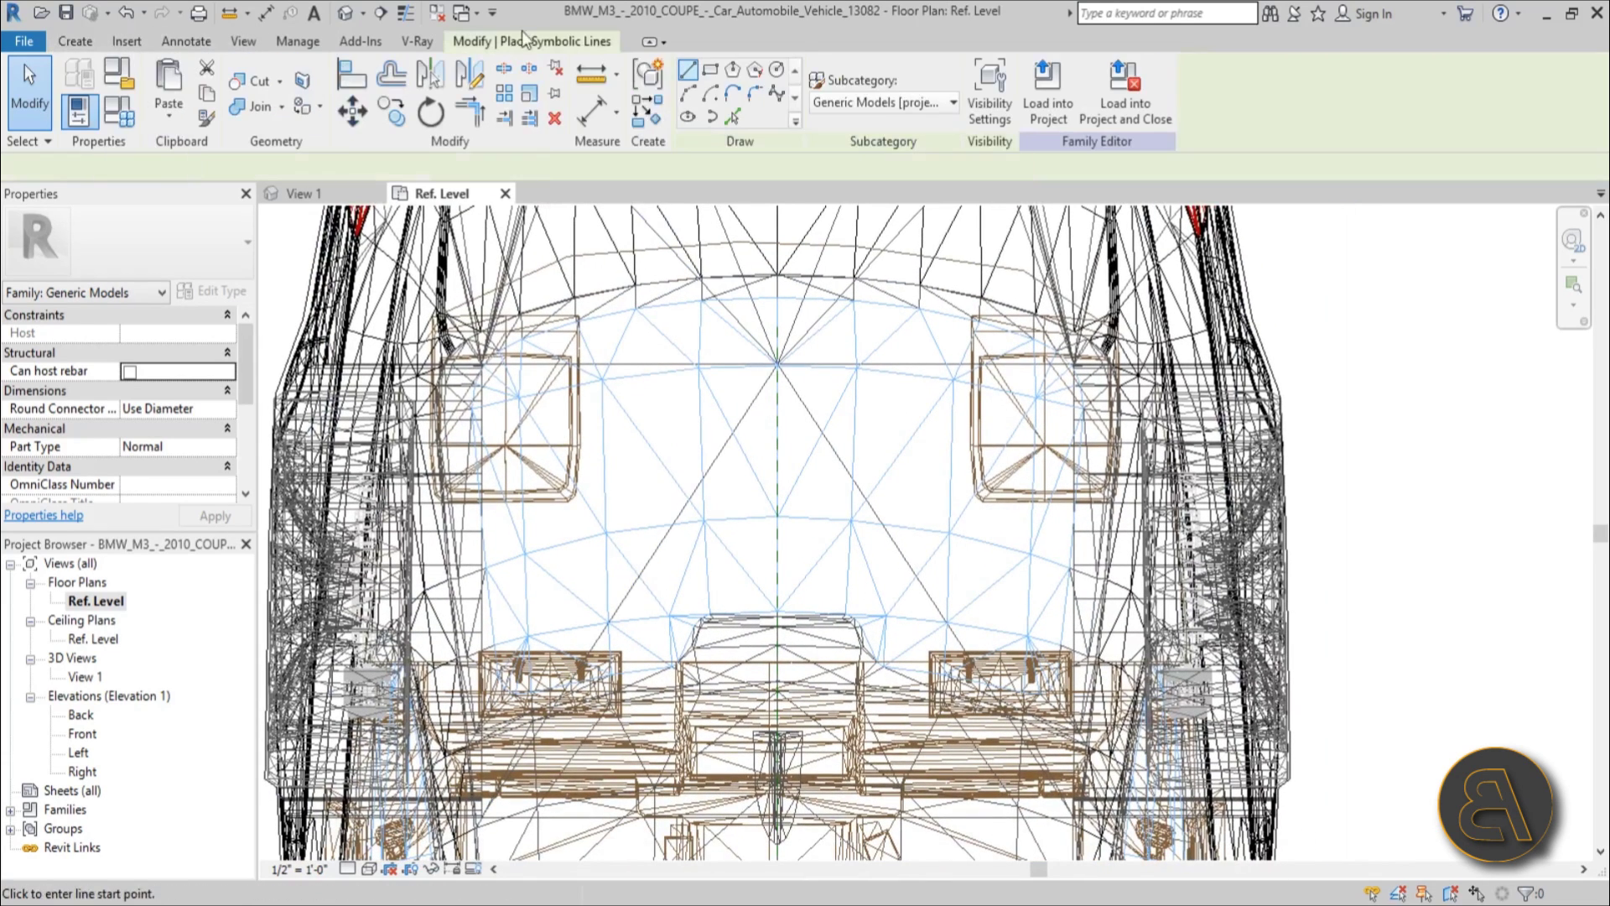
pyautogui.click(687, 93)
pyautogui.scroll(2, 776, 319)
pyautogui.click(784, 340)
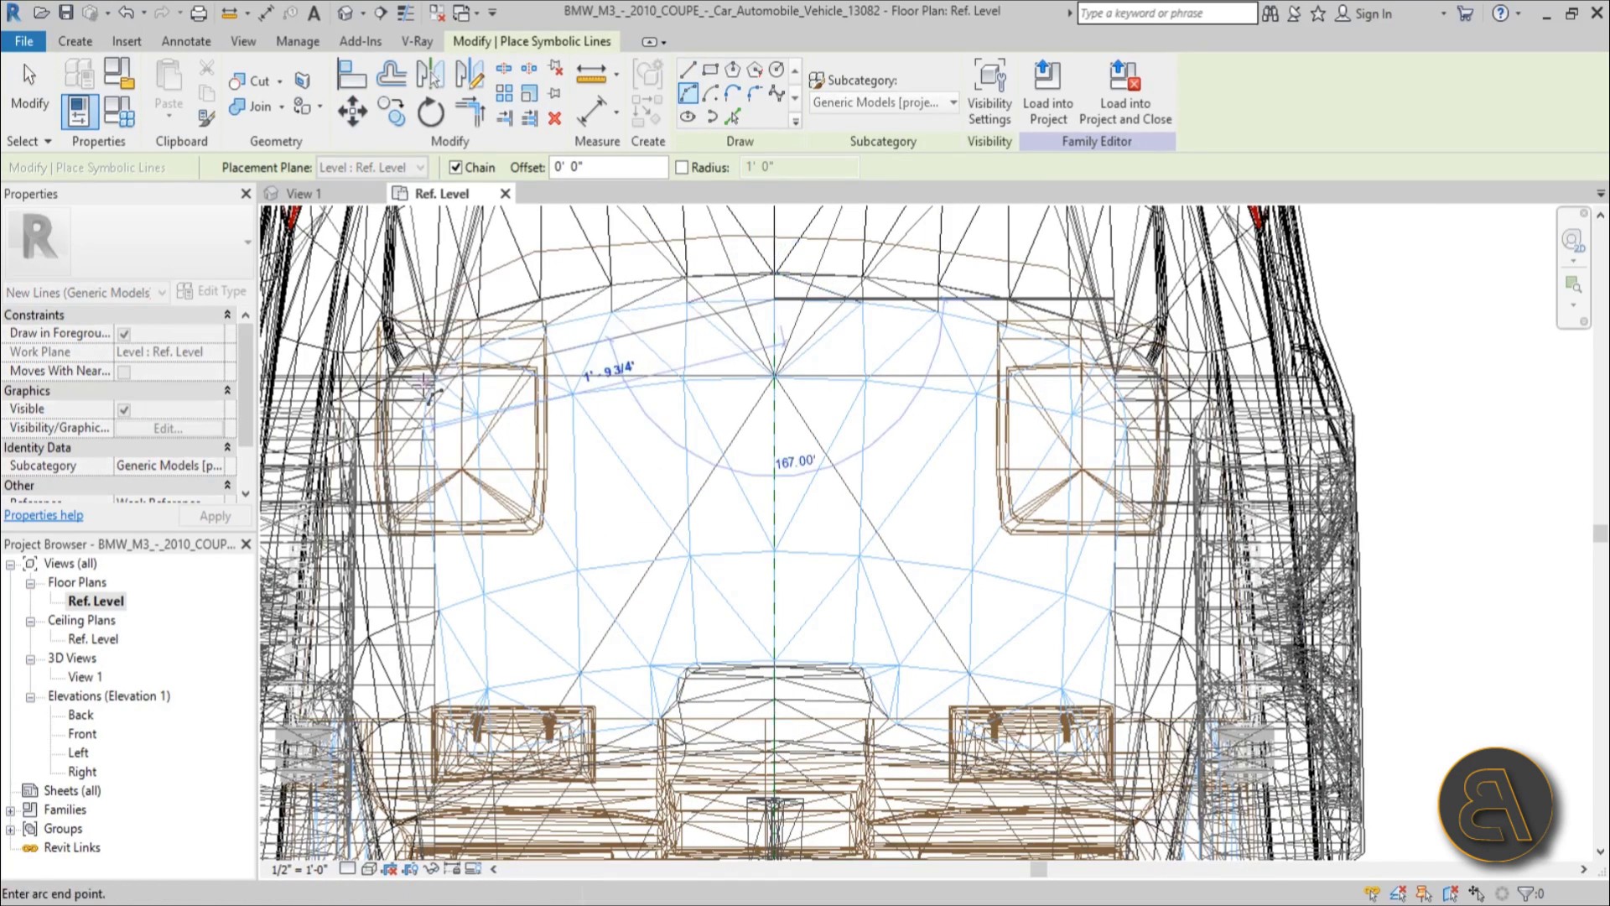
pyautogui.scroll(5, 424, 382)
pyautogui.click(530, 318)
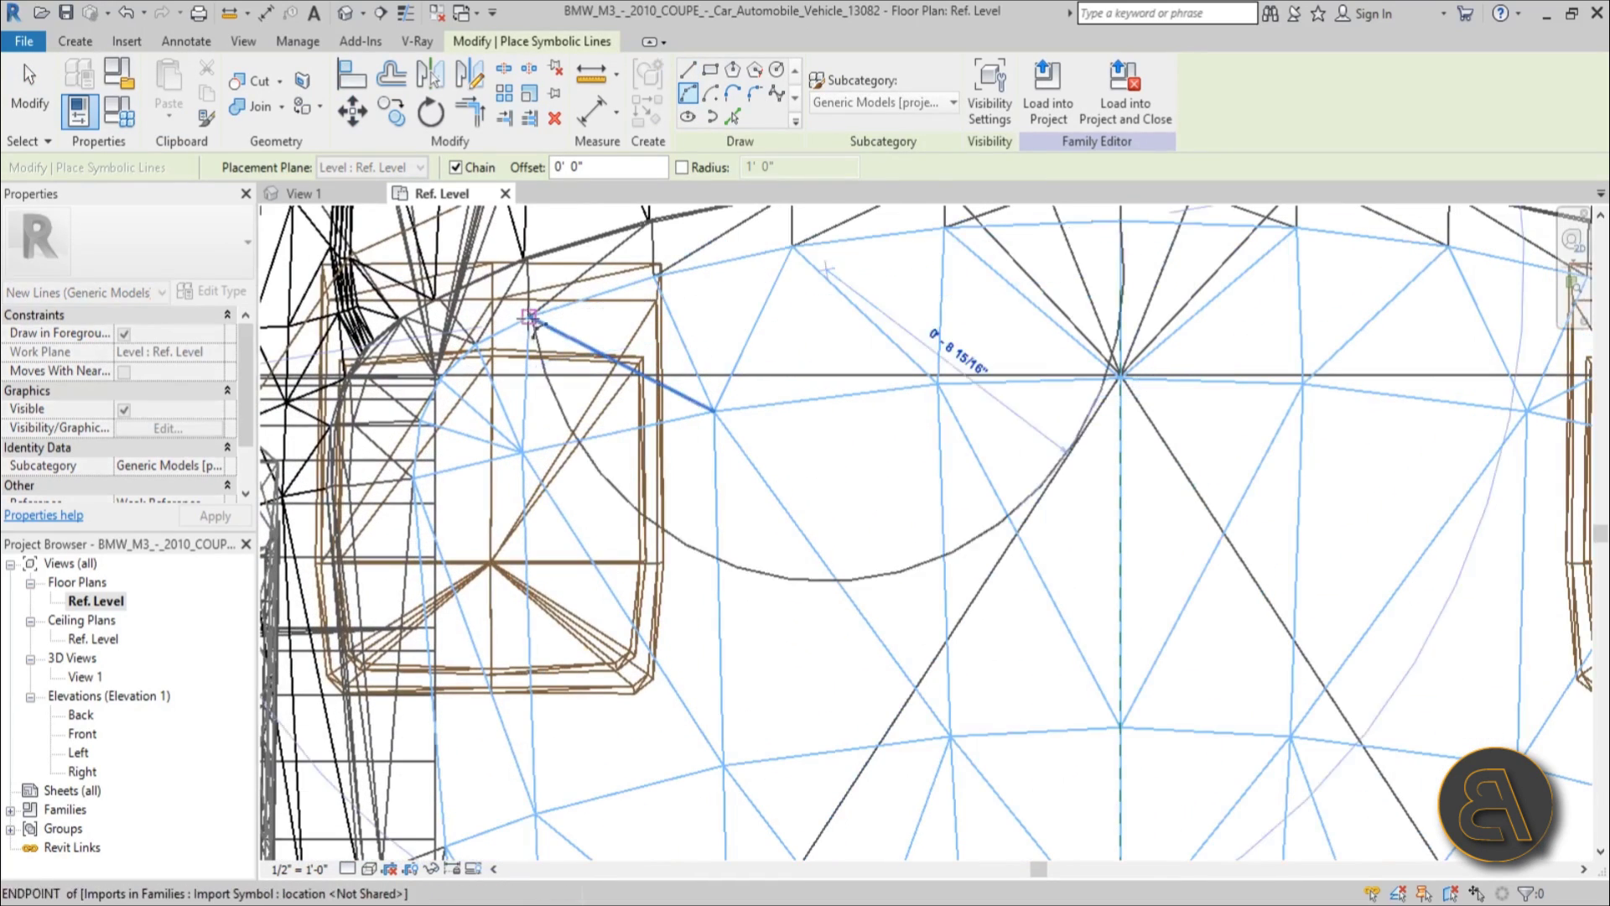
pyautogui.click(784, 254)
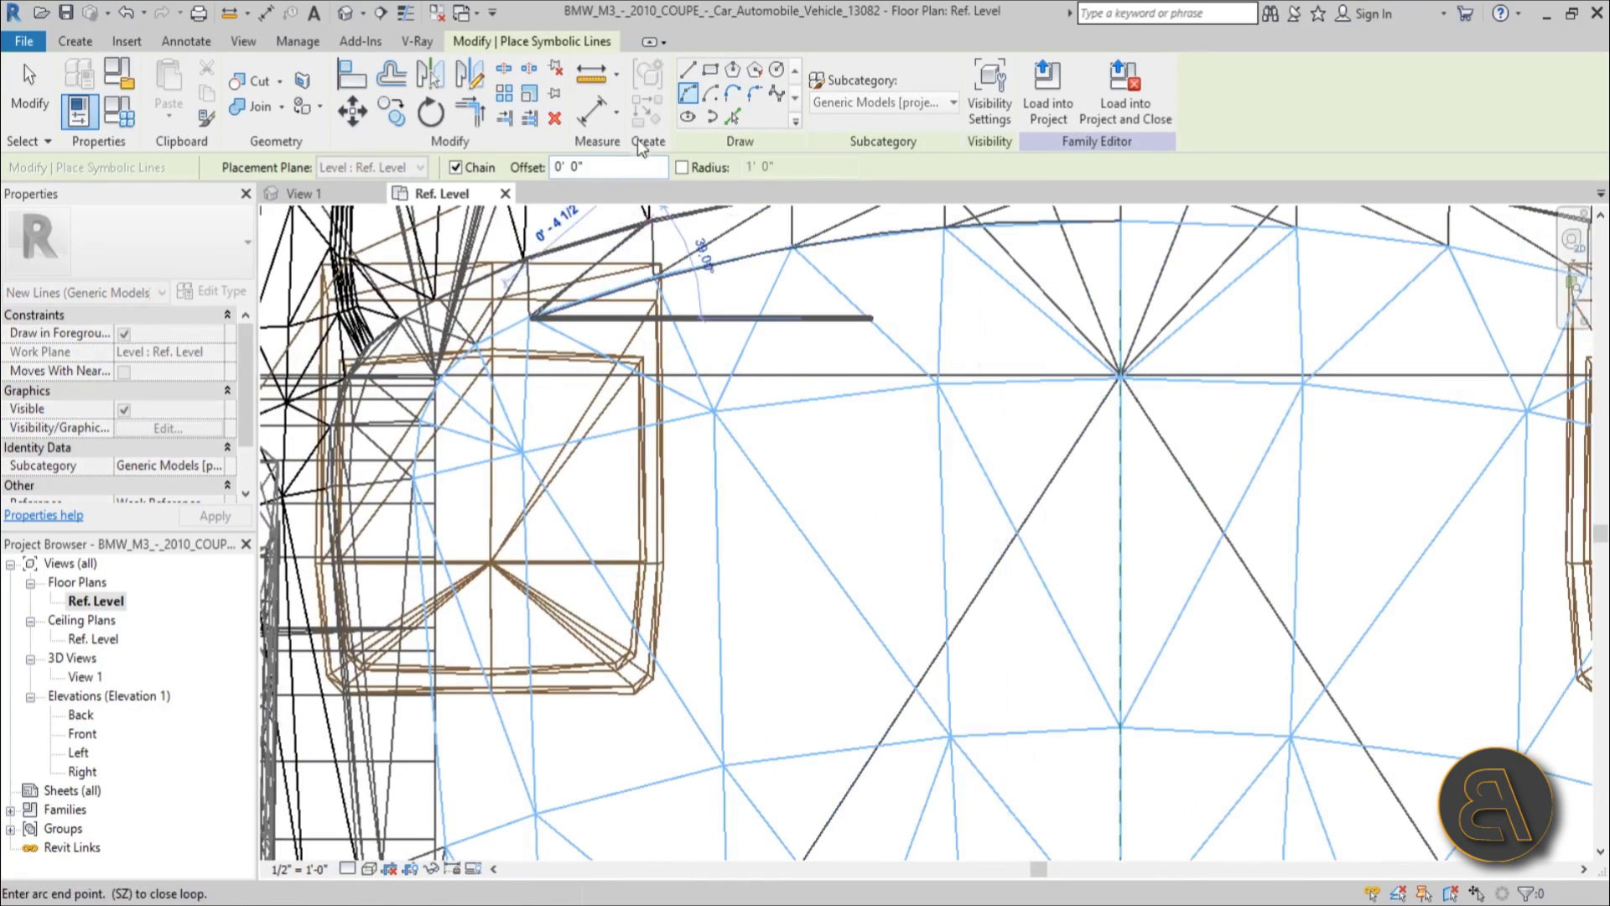
# - Draw a symbolic arc around the rear window's trunk-side left corner and a straight line along its left edge towards the roof
pyautogui.click(414, 452)
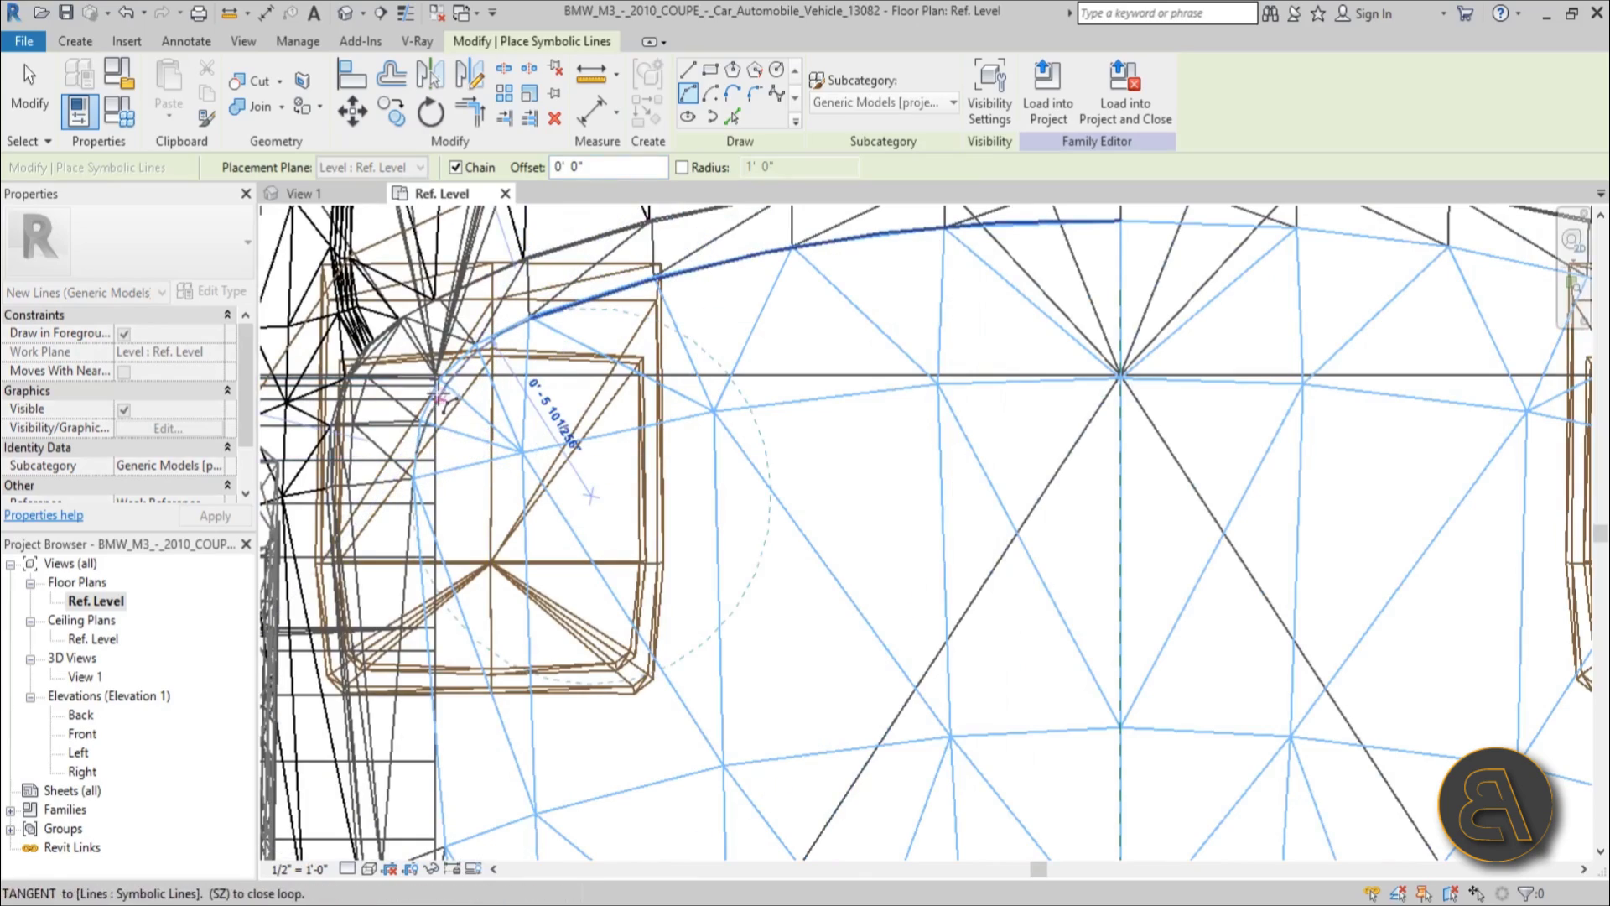
pyautogui.click(436, 400)
pyautogui.click(688, 70)
pyautogui.scroll(-4, 605, 411)
pyautogui.moveTo(605, 474); pyautogui.dragTo(605, 244, button='middle')
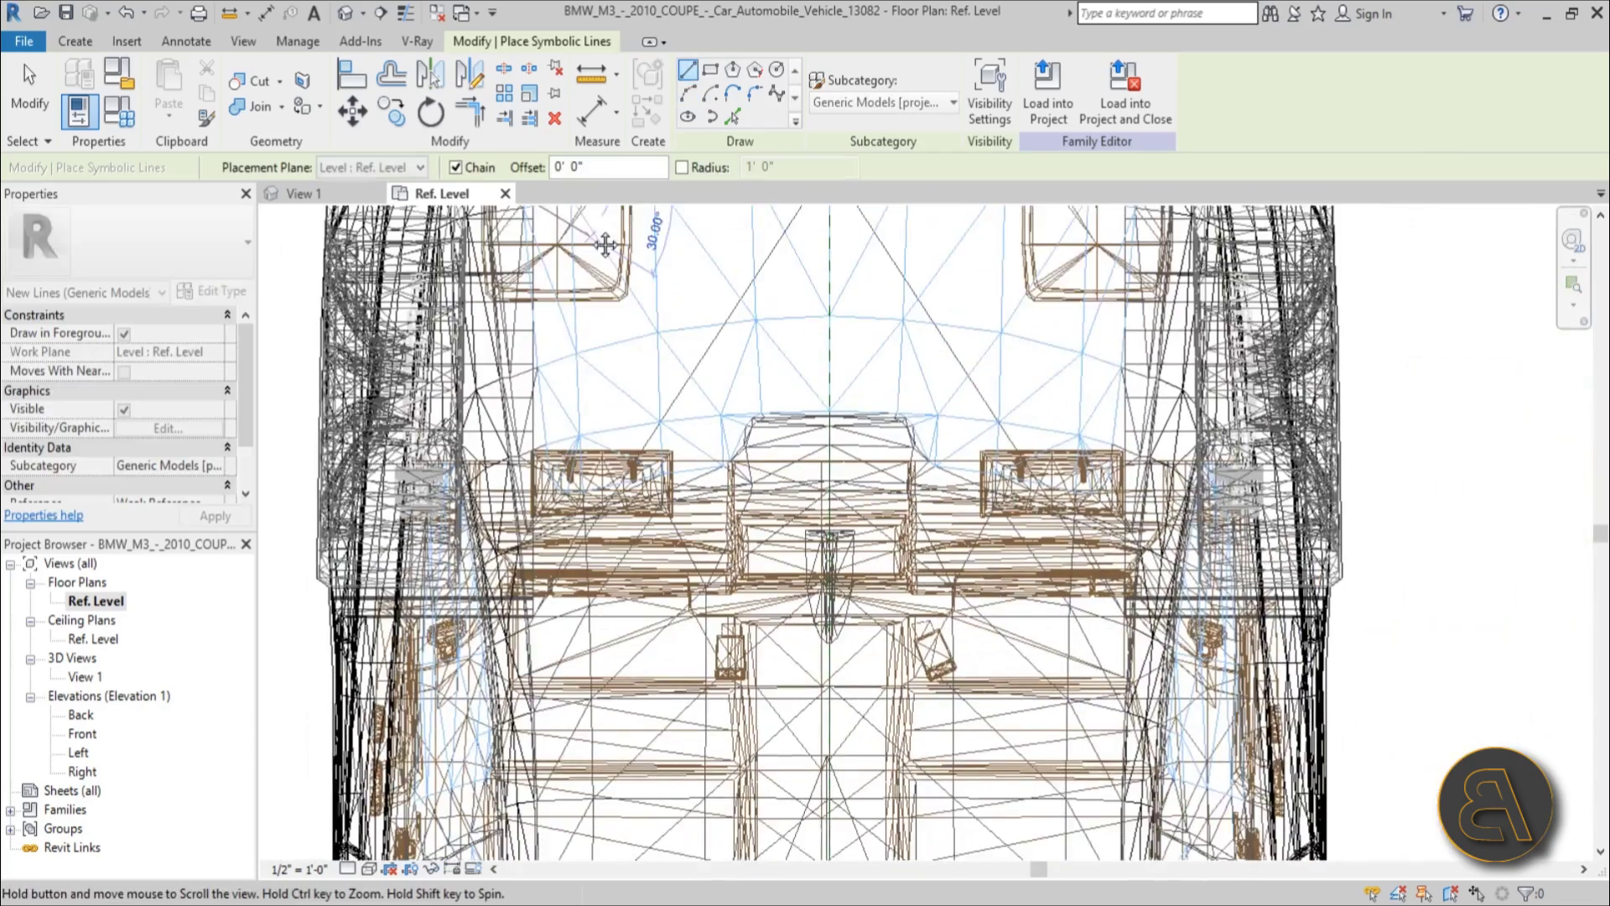
pyautogui.scroll(2, 580, 428)
pyautogui.scroll(2, 583, 420)
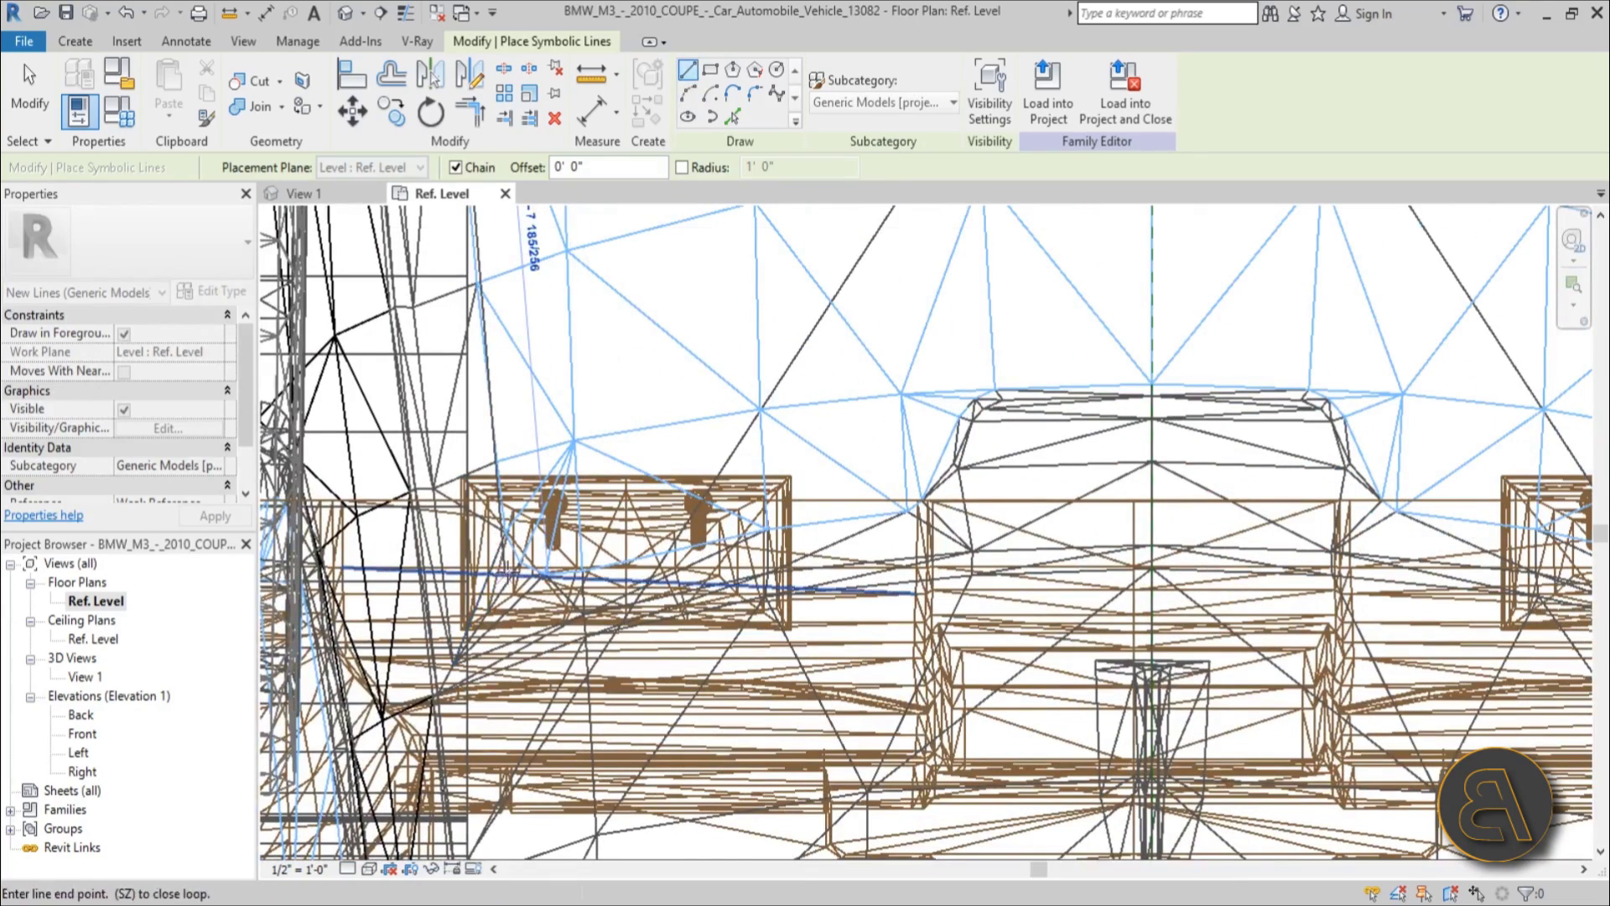
pyautogui.scroll(-3, 508, 570)
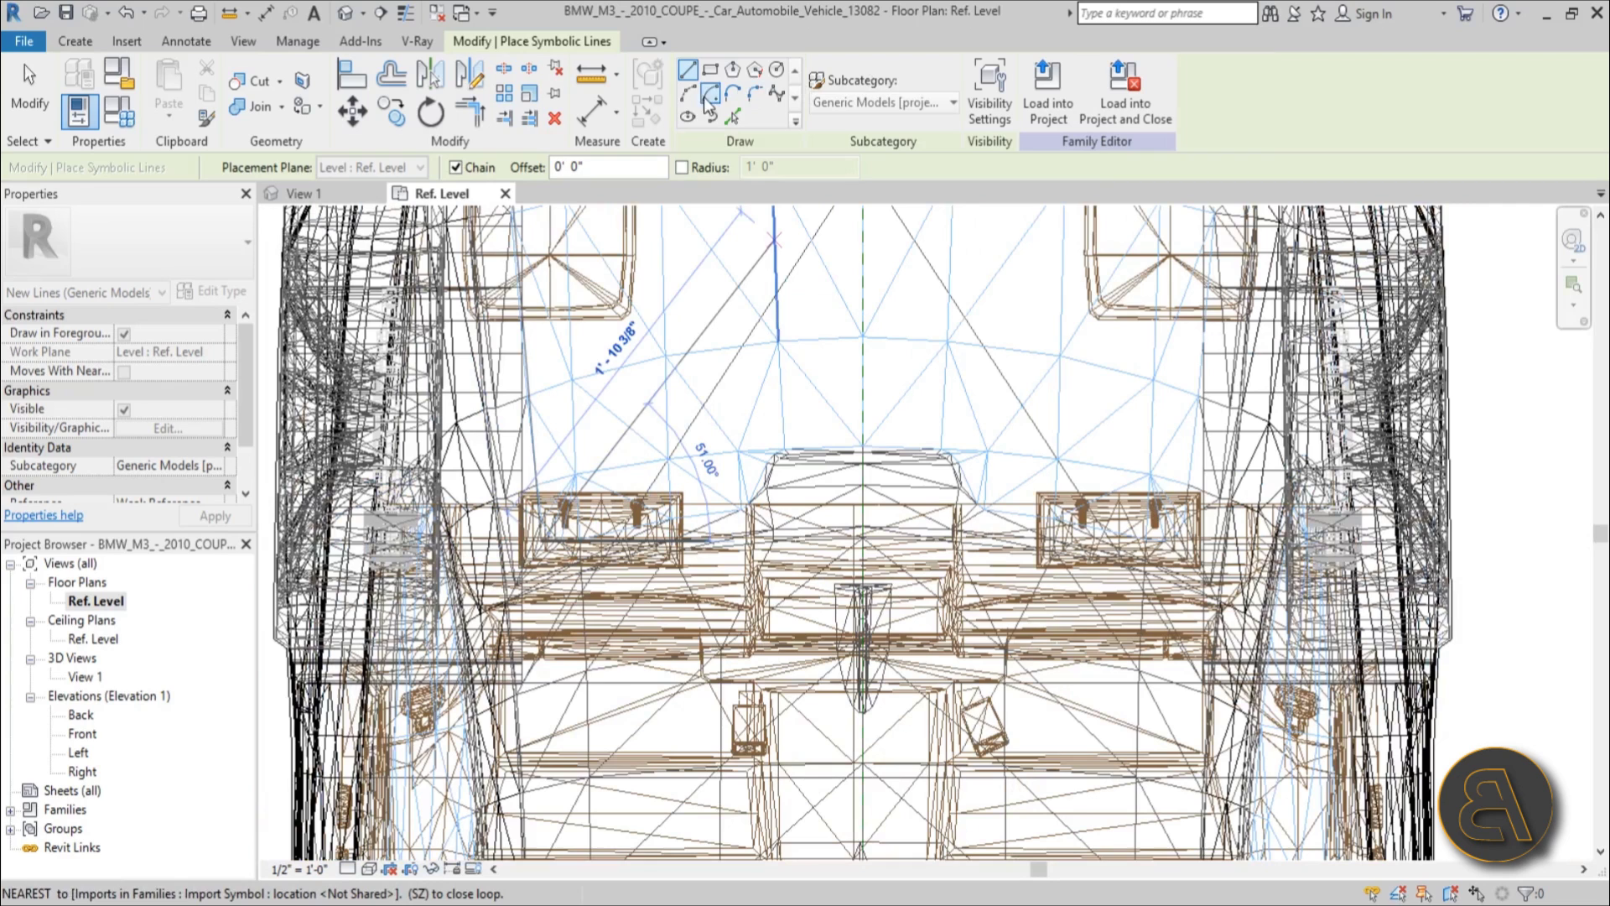
# - Draw a symbolic arc along the rear window's roof-side edge from the left side line's end to the car's centre line
pyautogui.click(688, 95)
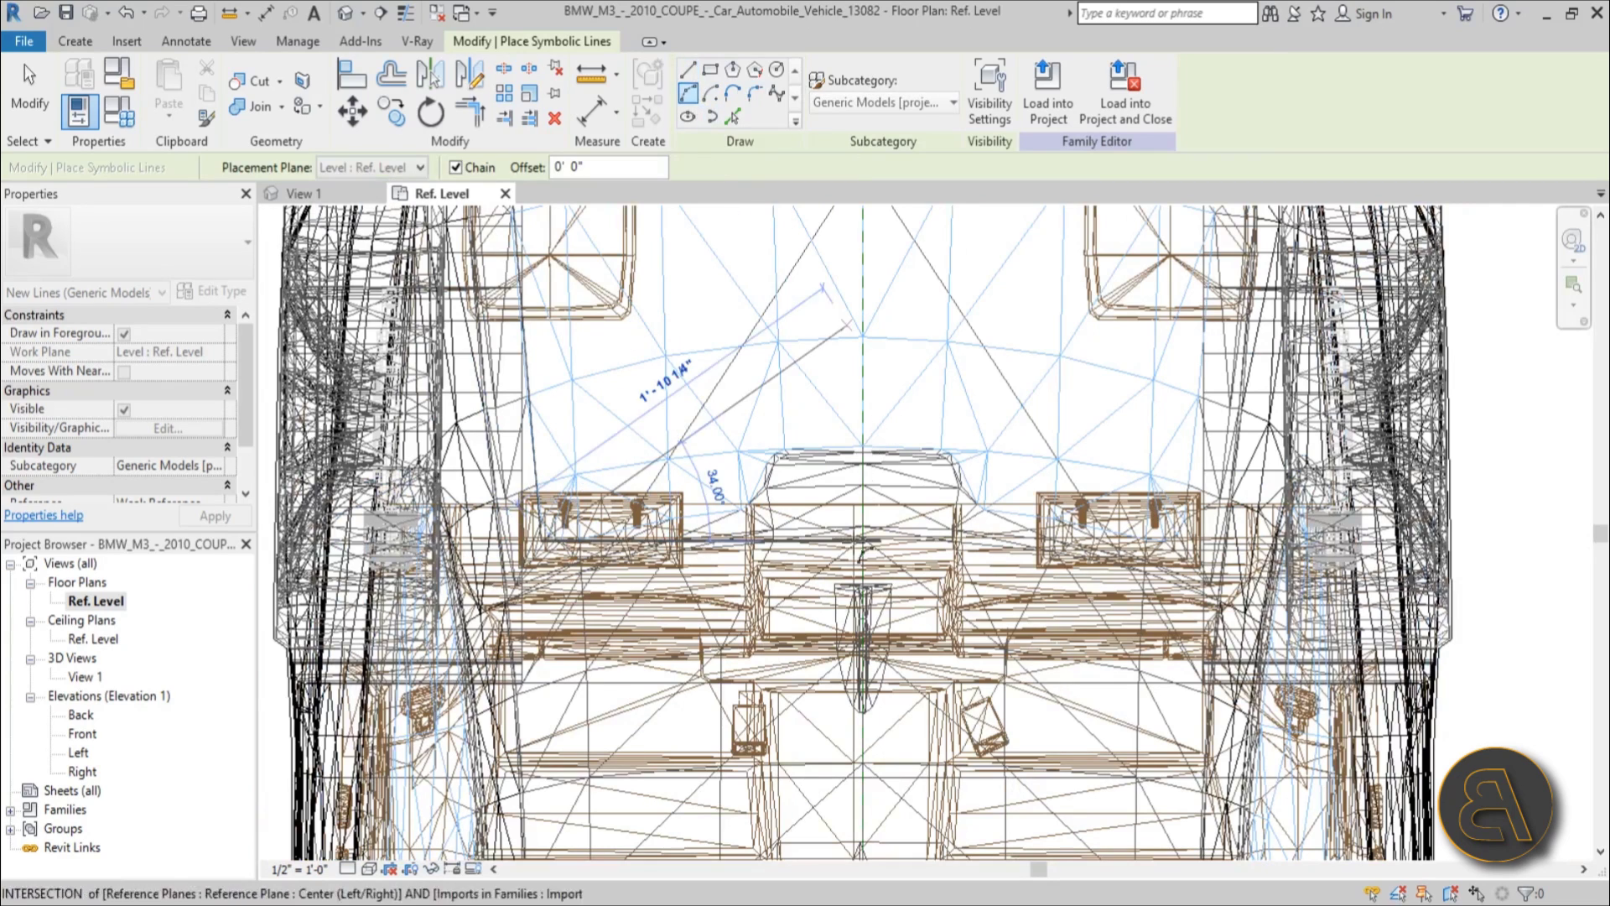
pyautogui.click(863, 505)
pyautogui.click(797, 505)
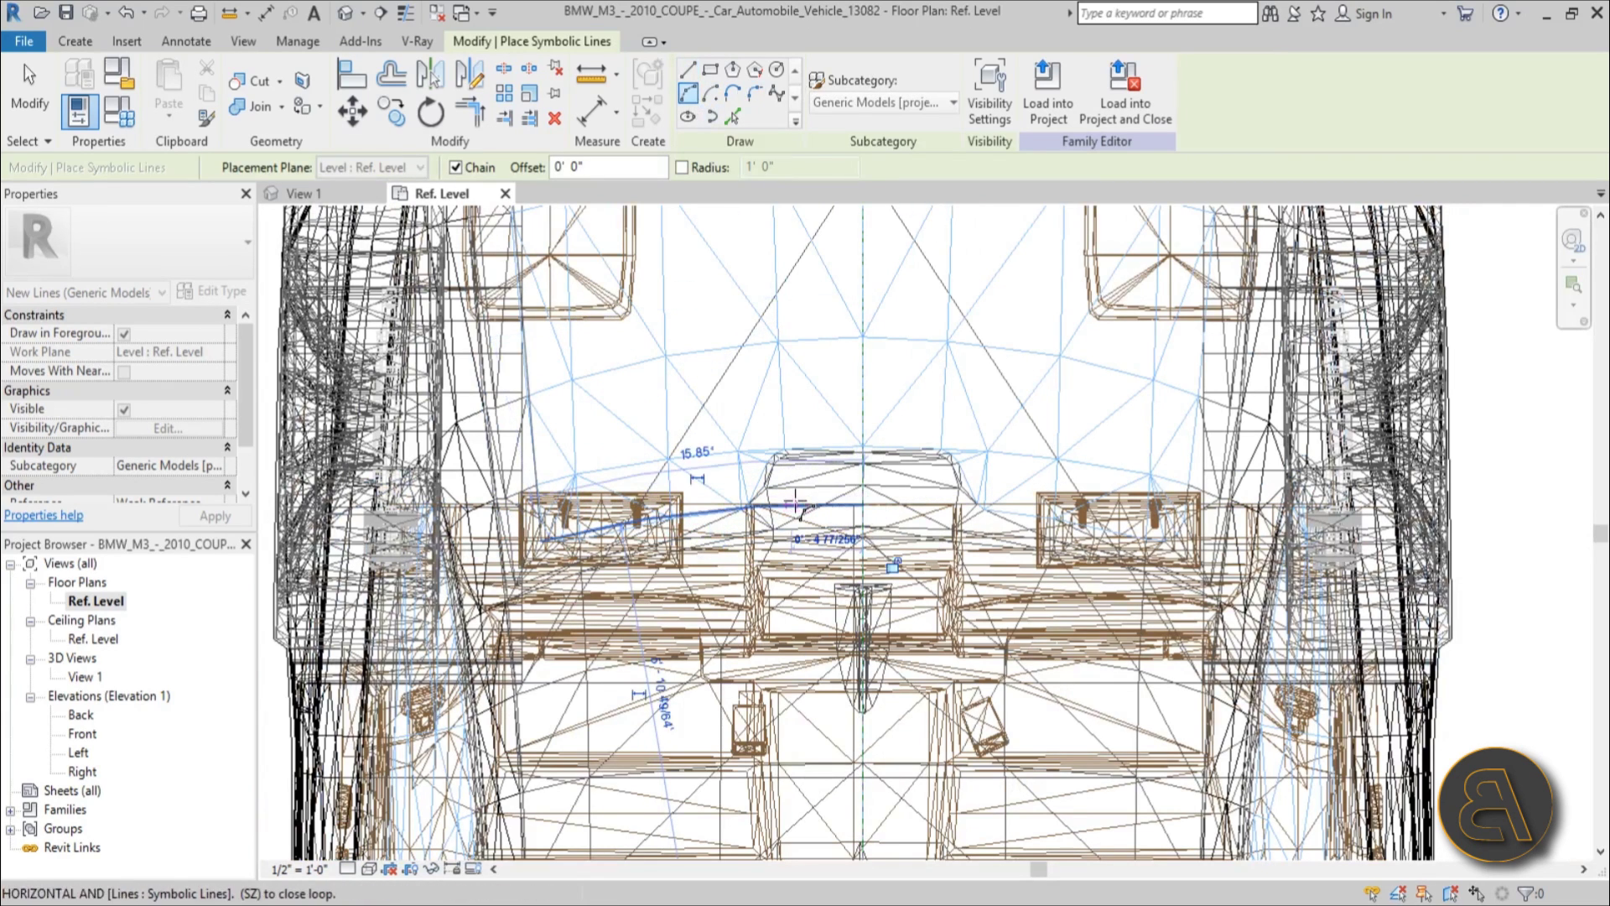
pyautogui.press('Escape')
pyautogui.press('Escape')
# - Select the four symbolic lines on the rear window's left half and mirror a copy about the Center (Left/Right) reference plane
pyautogui.scroll(-2, 797, 512)
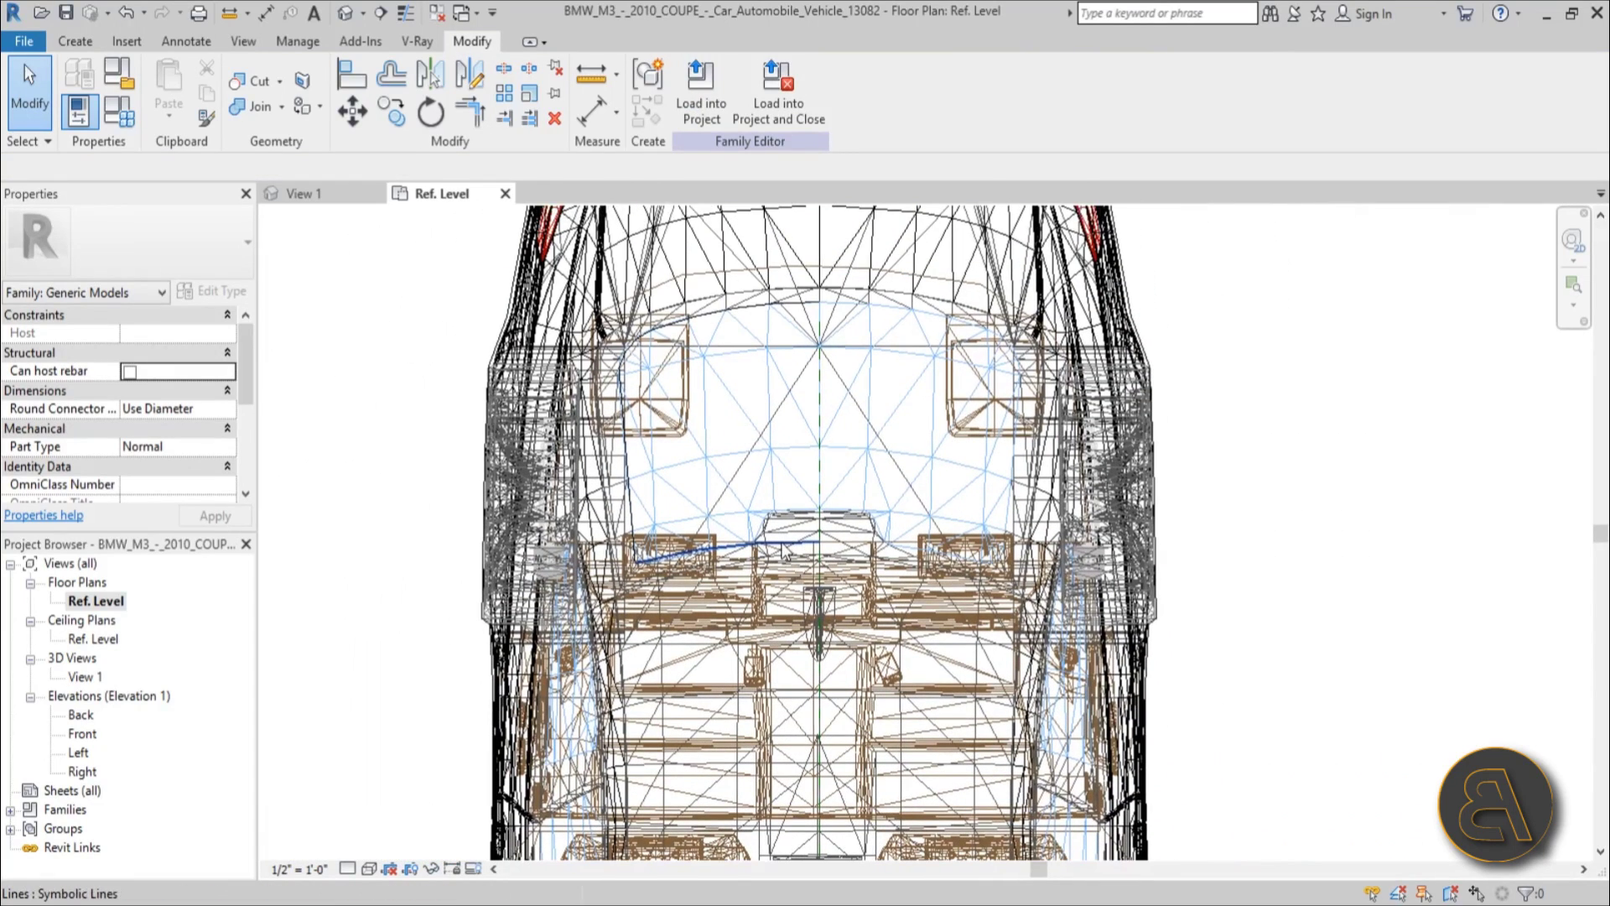
pyautogui.click(784, 546)
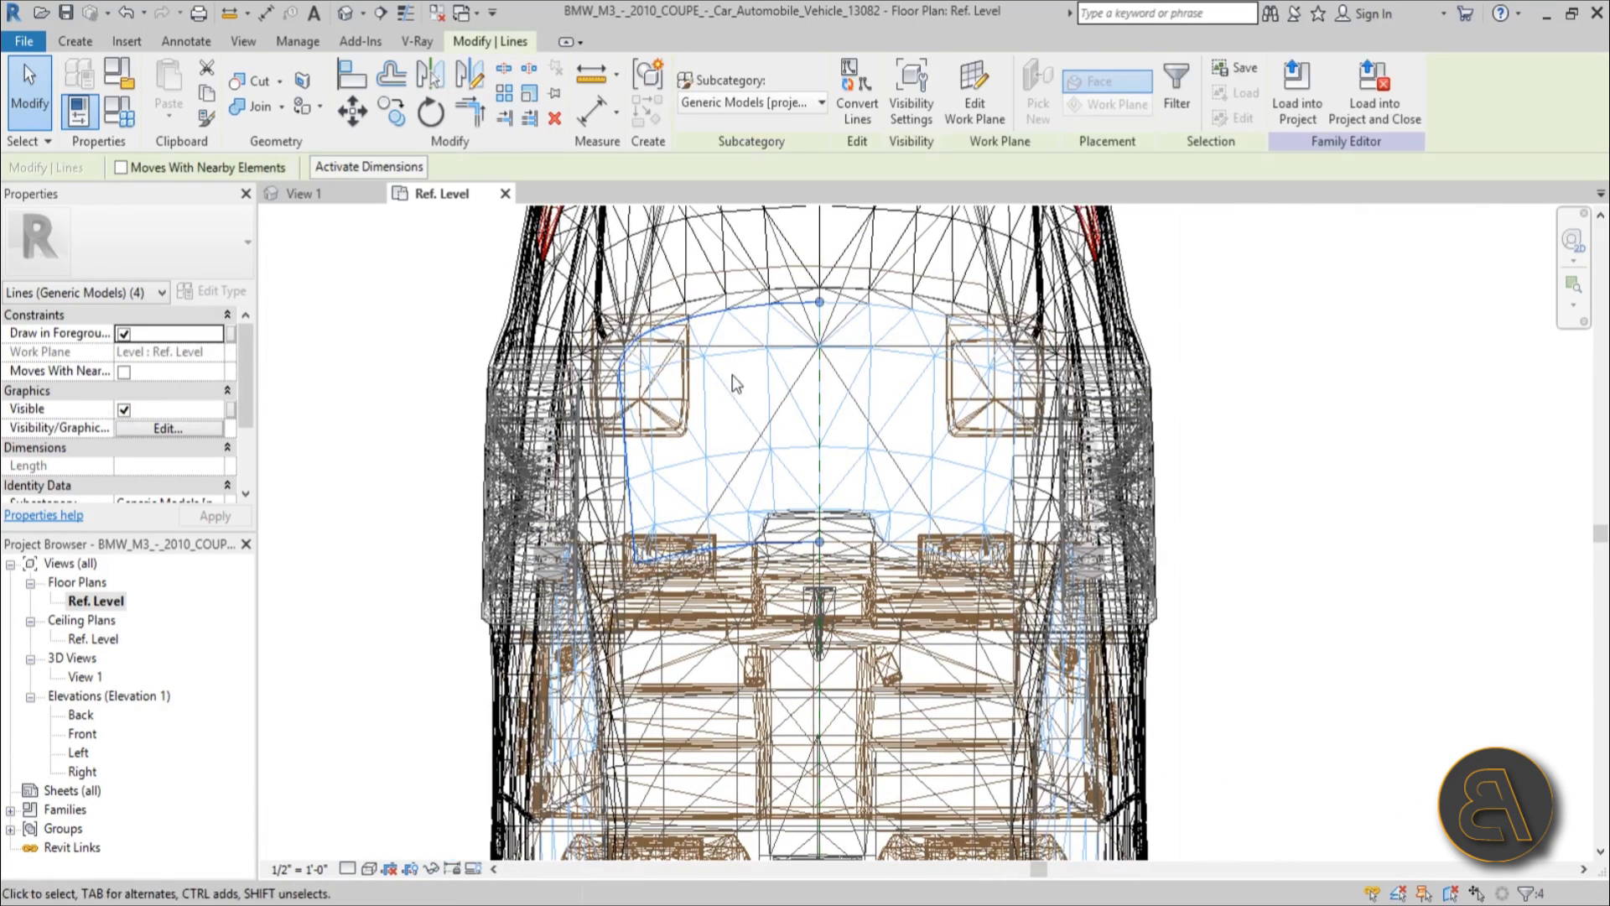
pyautogui.press('m')
pyautogui.press('m')
pyautogui.click(820, 419)
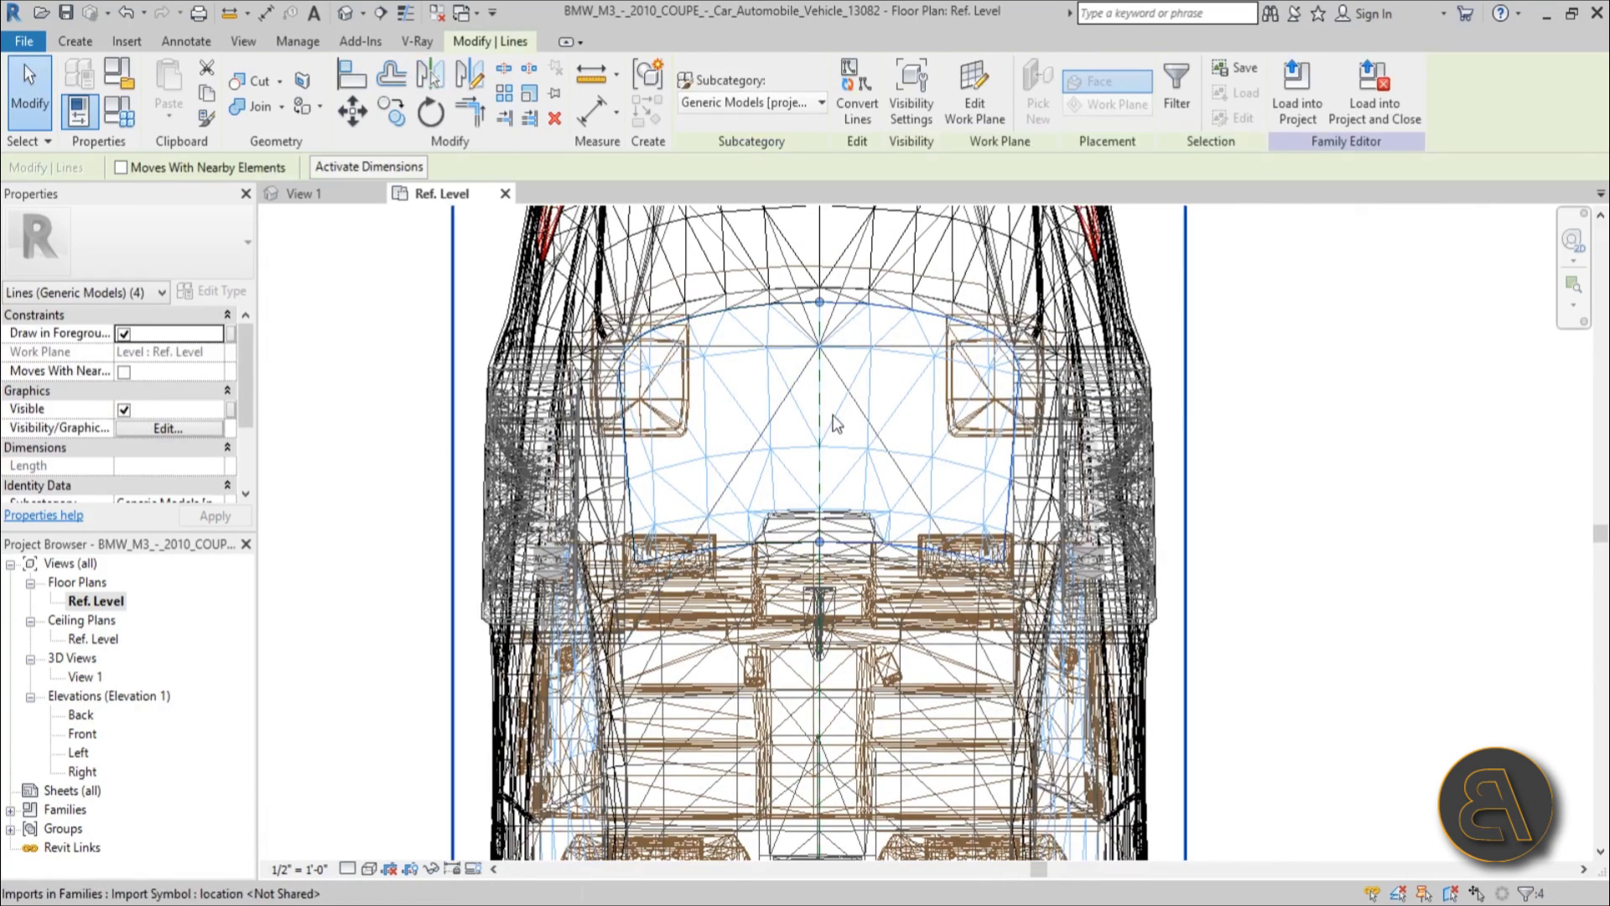
pyautogui.press('Escape')
# - Draw a short symbolic arc across the front end of the left side window beside the wing mirror
pyautogui.scroll(-4, 826, 465)
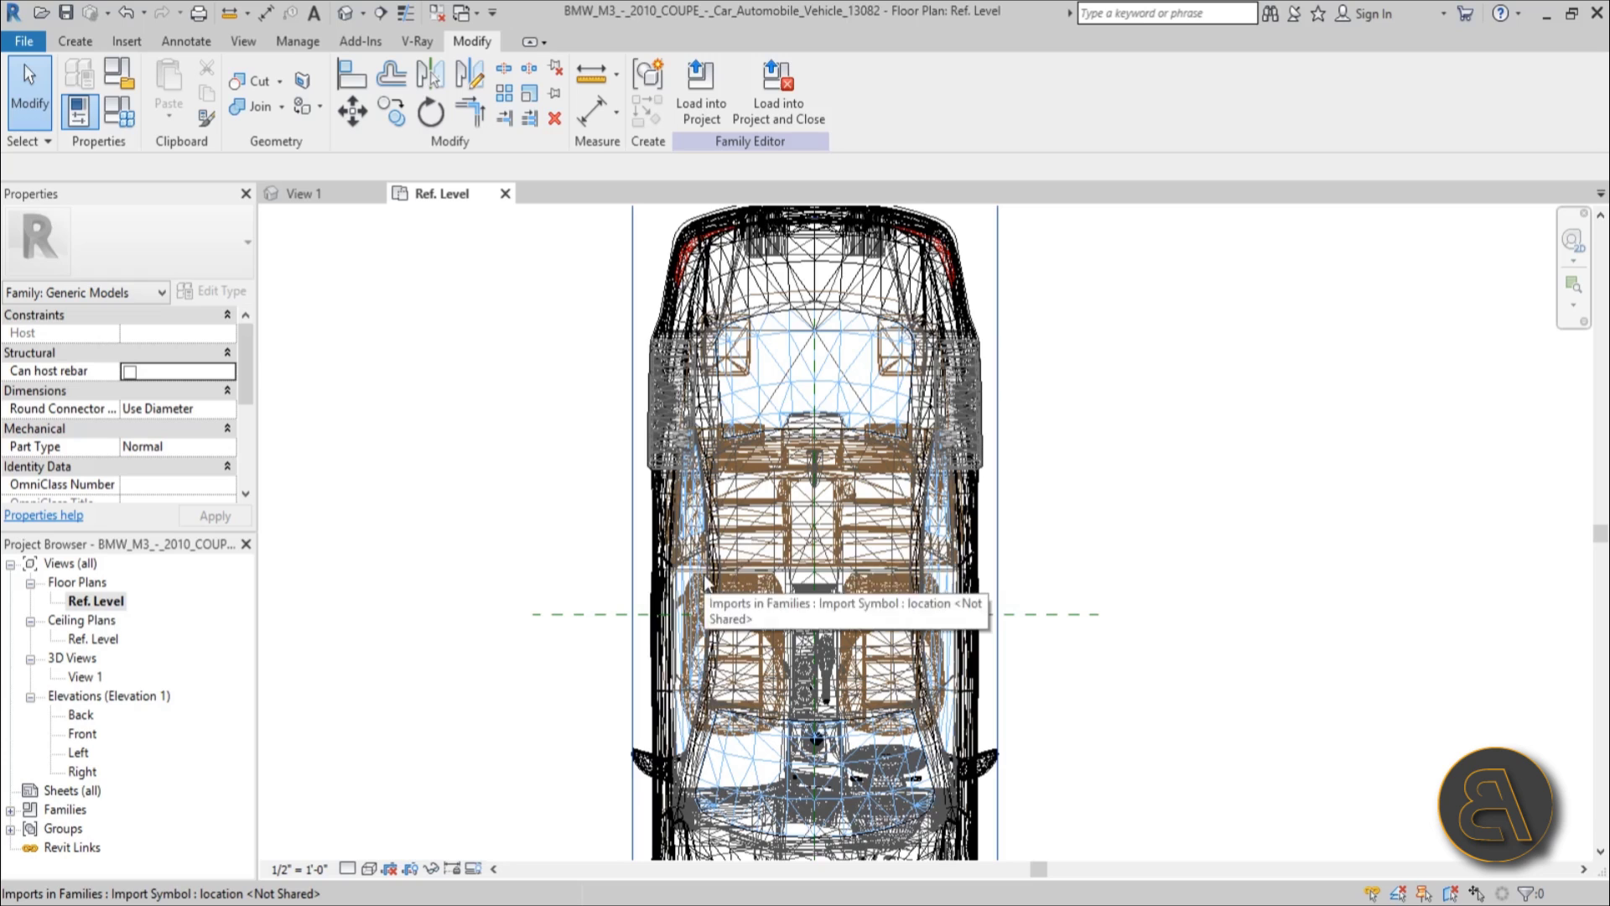
pyautogui.moveTo(759, 594); pyautogui.dragTo(753, 566, button='middle')
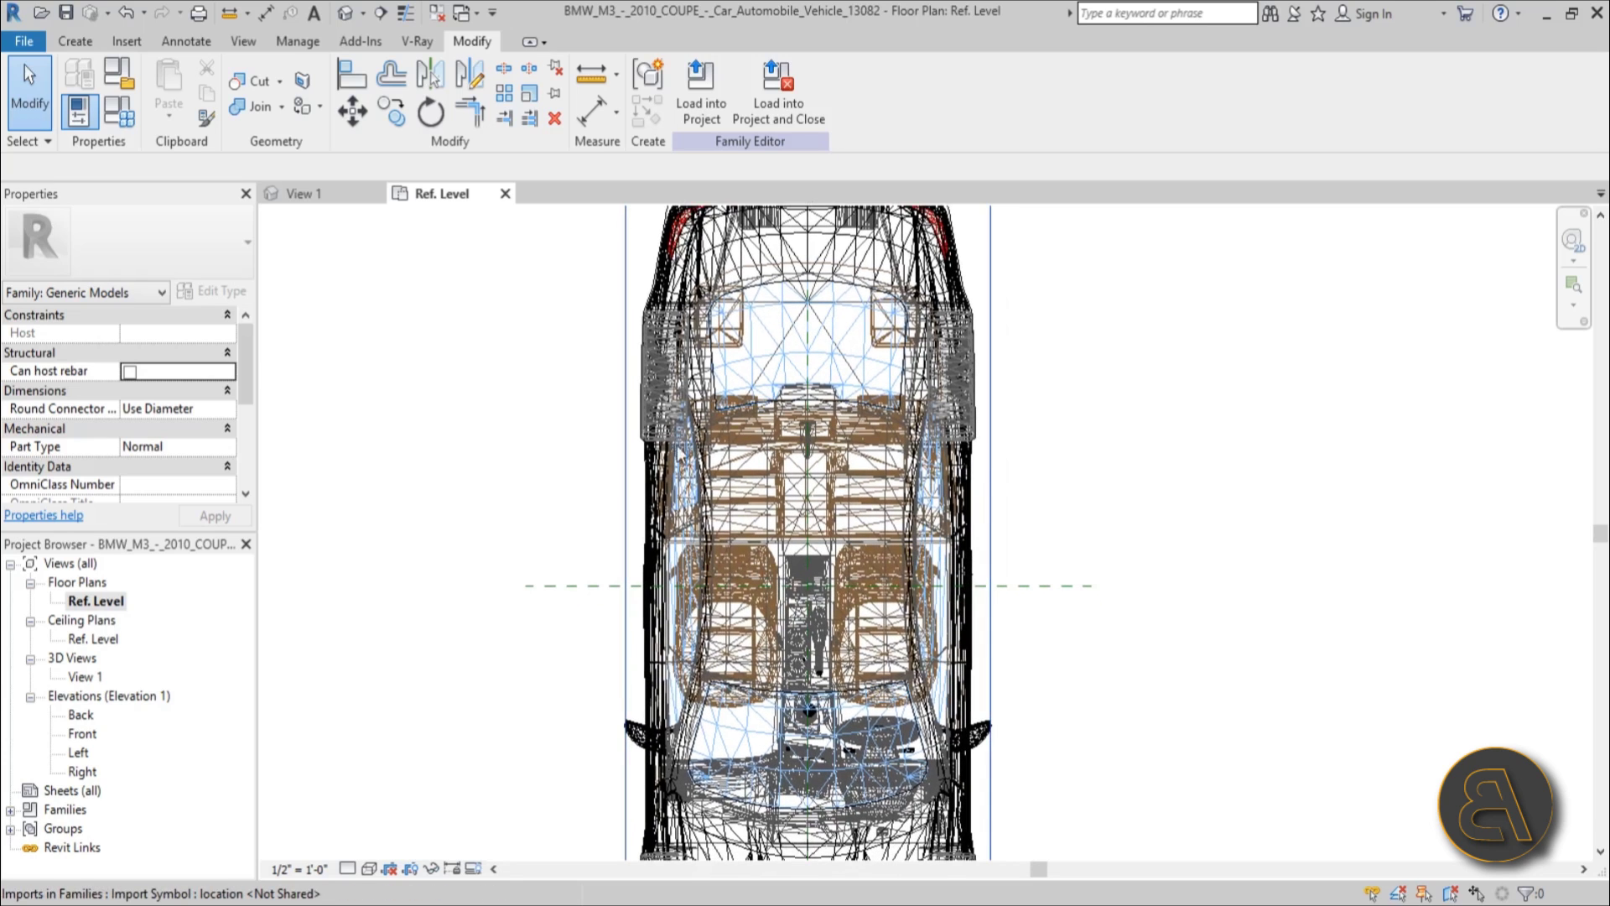
pyautogui.click(80, 47)
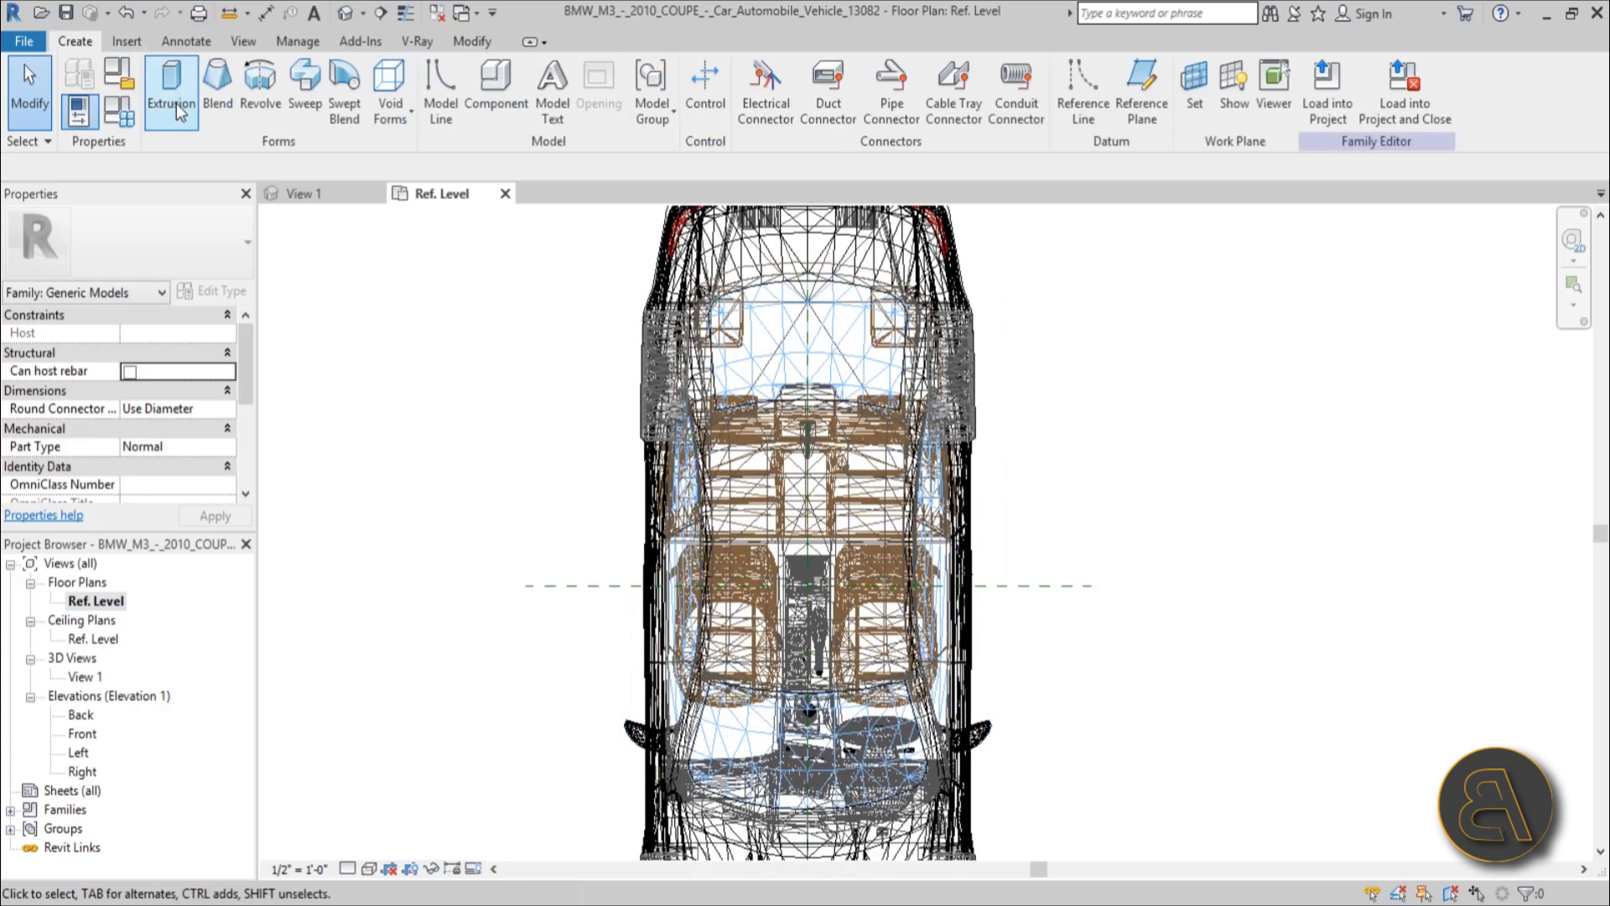
pyautogui.click(186, 41)
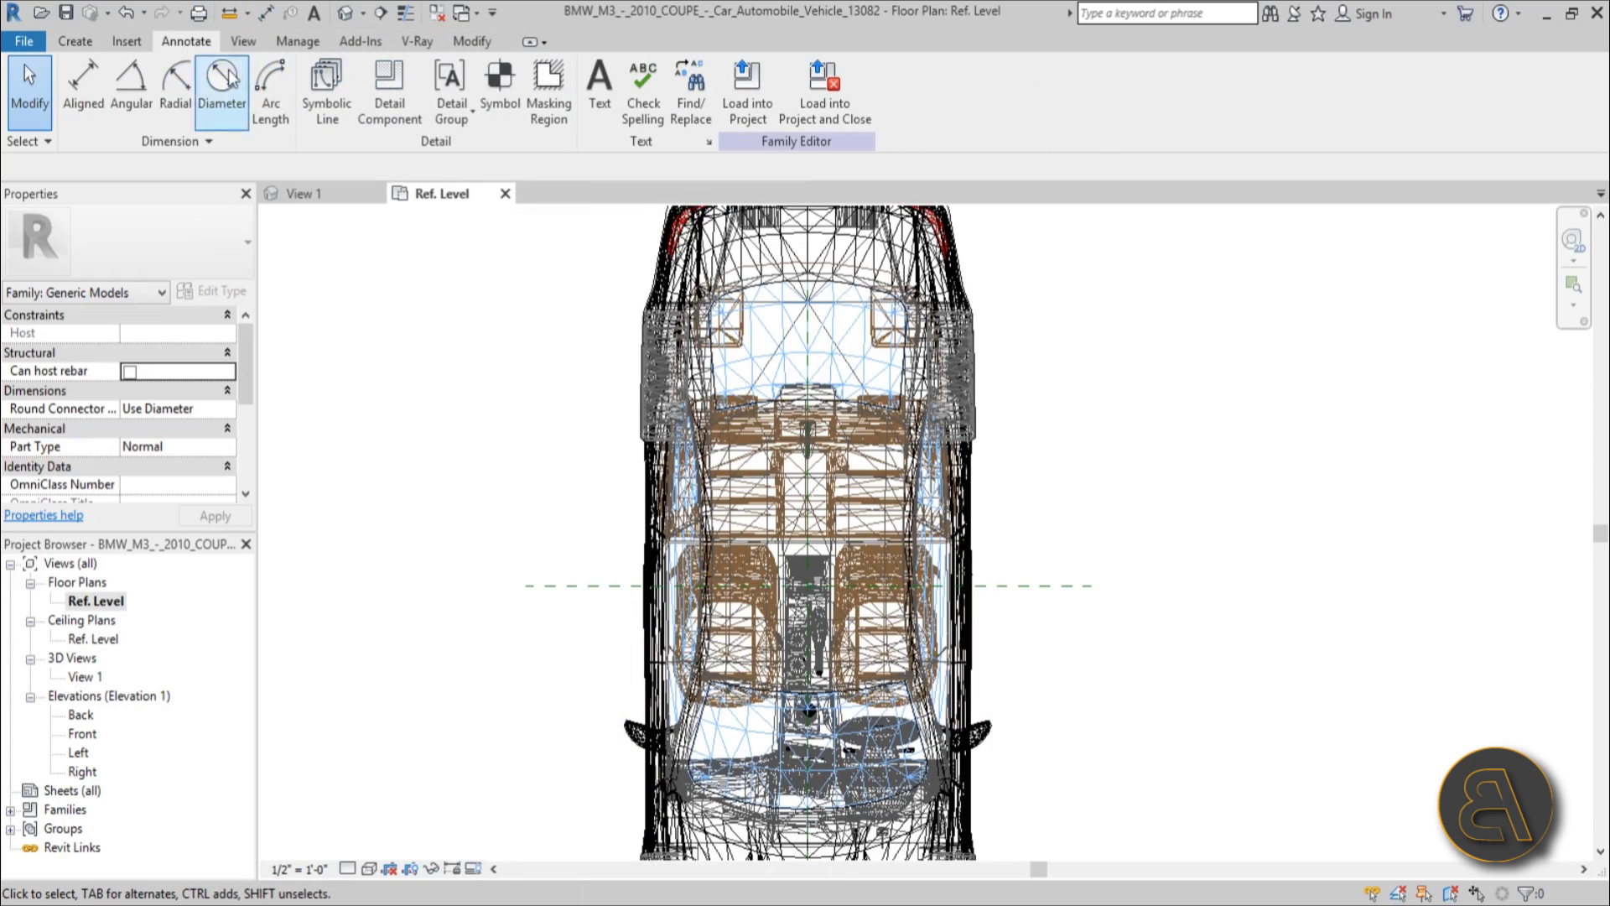
pyautogui.click(332, 98)
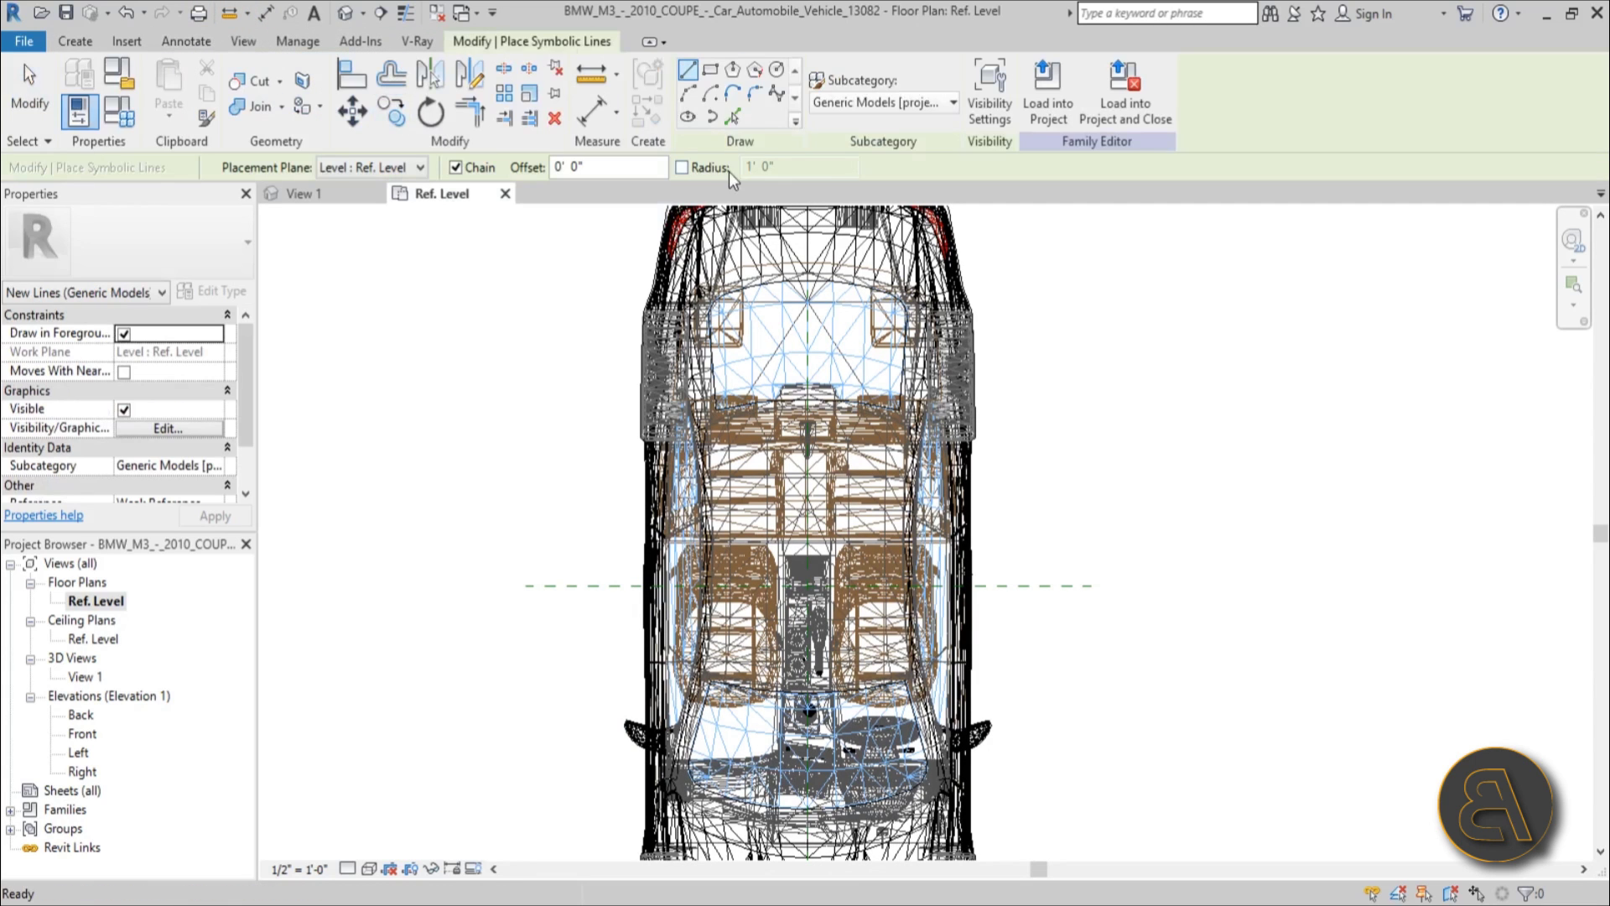
pyautogui.click(688, 94)
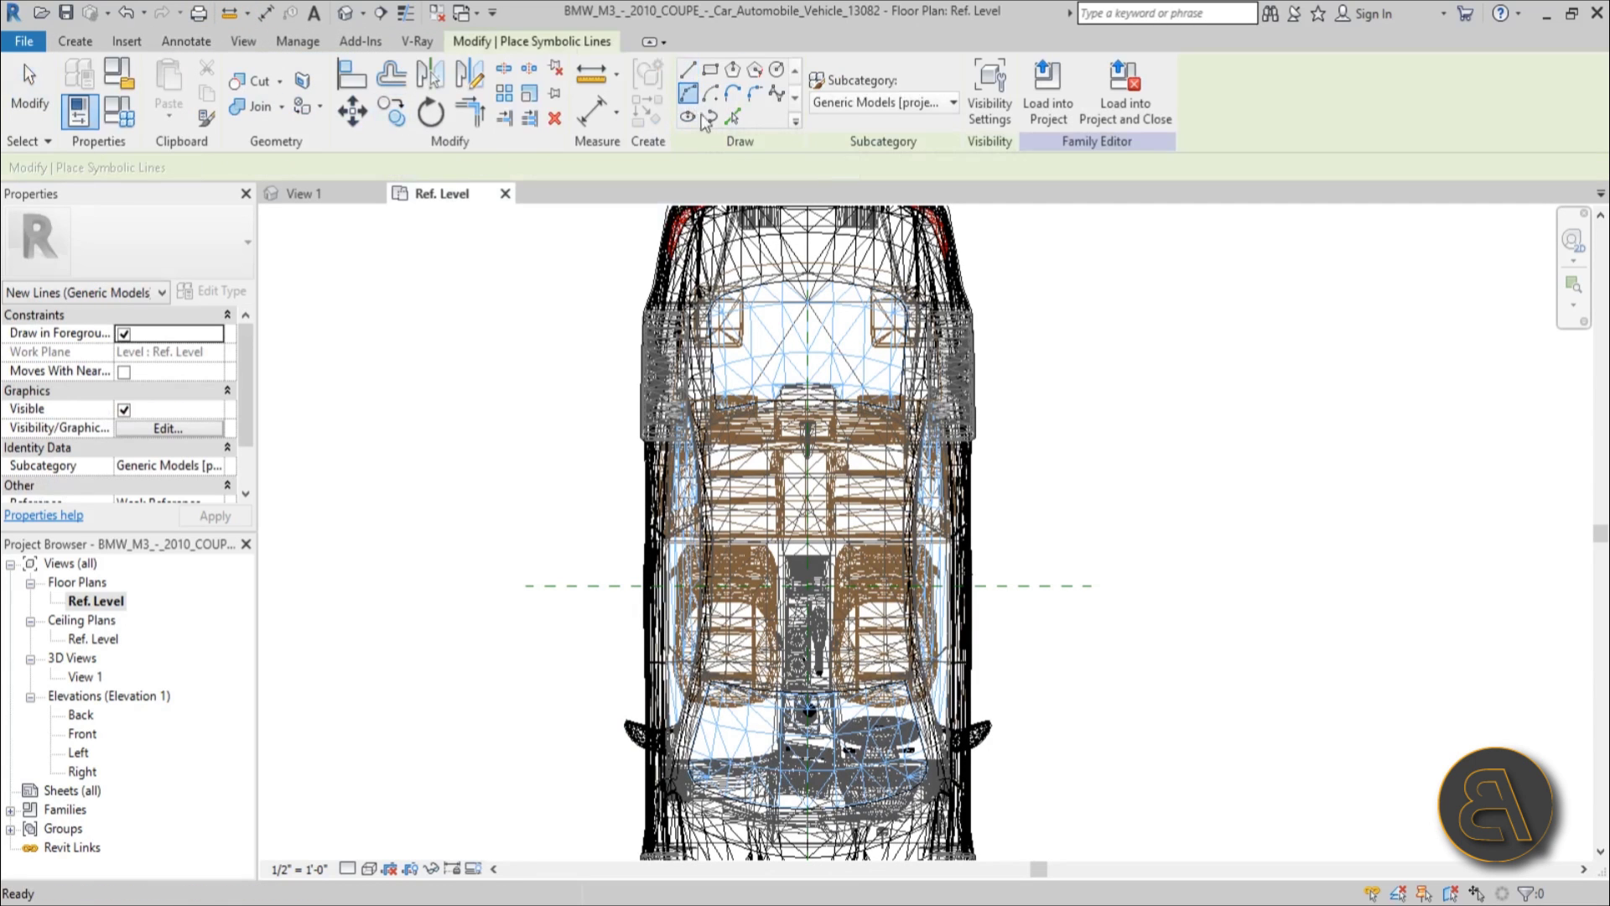
pyautogui.scroll(6, 735, 534)
pyautogui.scroll(1, 719, 574)
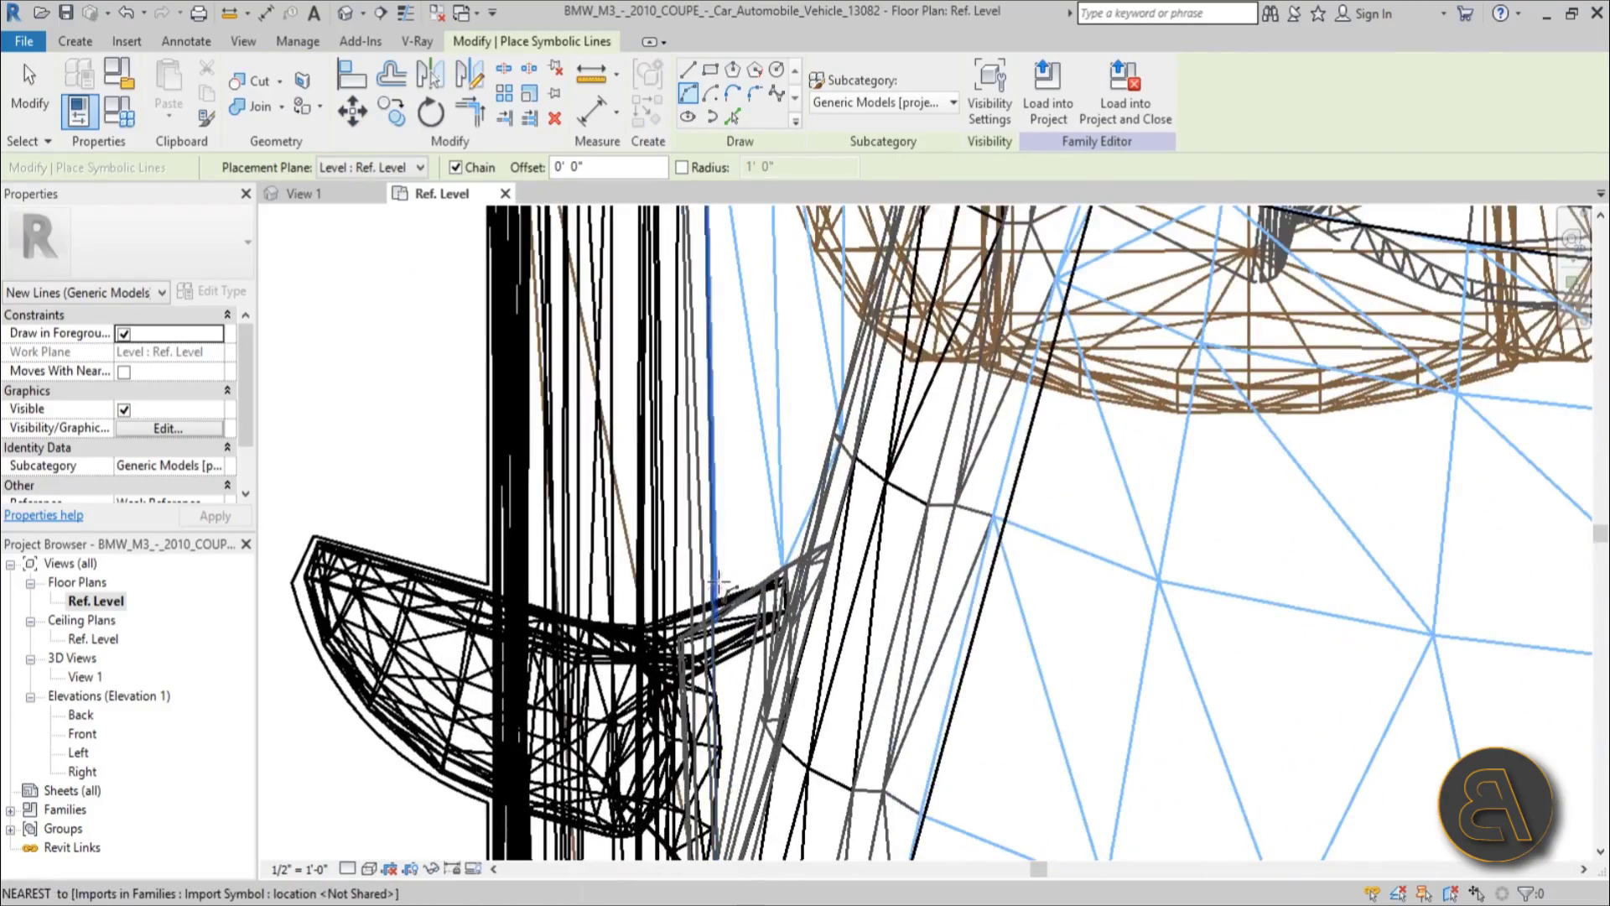
pyautogui.click(713, 601)
pyautogui.click(806, 536)
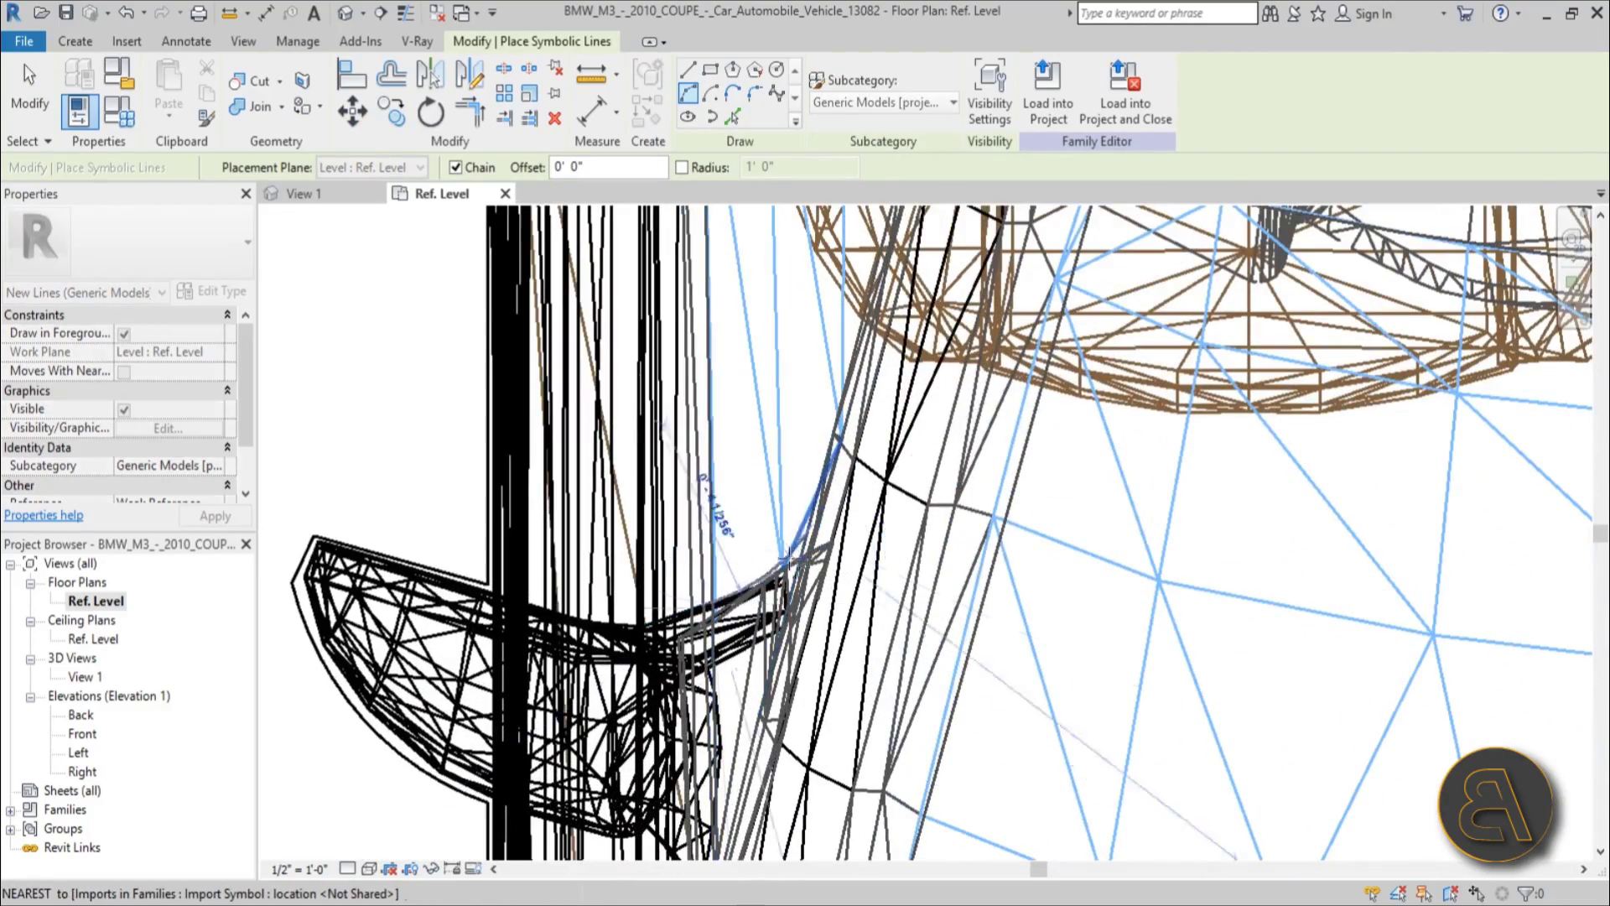
pyautogui.click(764, 572)
# - Draw a symbolic arc along the left side window's roof-side edge from its front end to its rear corner
pyautogui.scroll(-2, 803, 393)
pyautogui.moveTo(801, 398); pyautogui.dragTo(784, 705, button='middle')
pyautogui.scroll(-5, 785, 704)
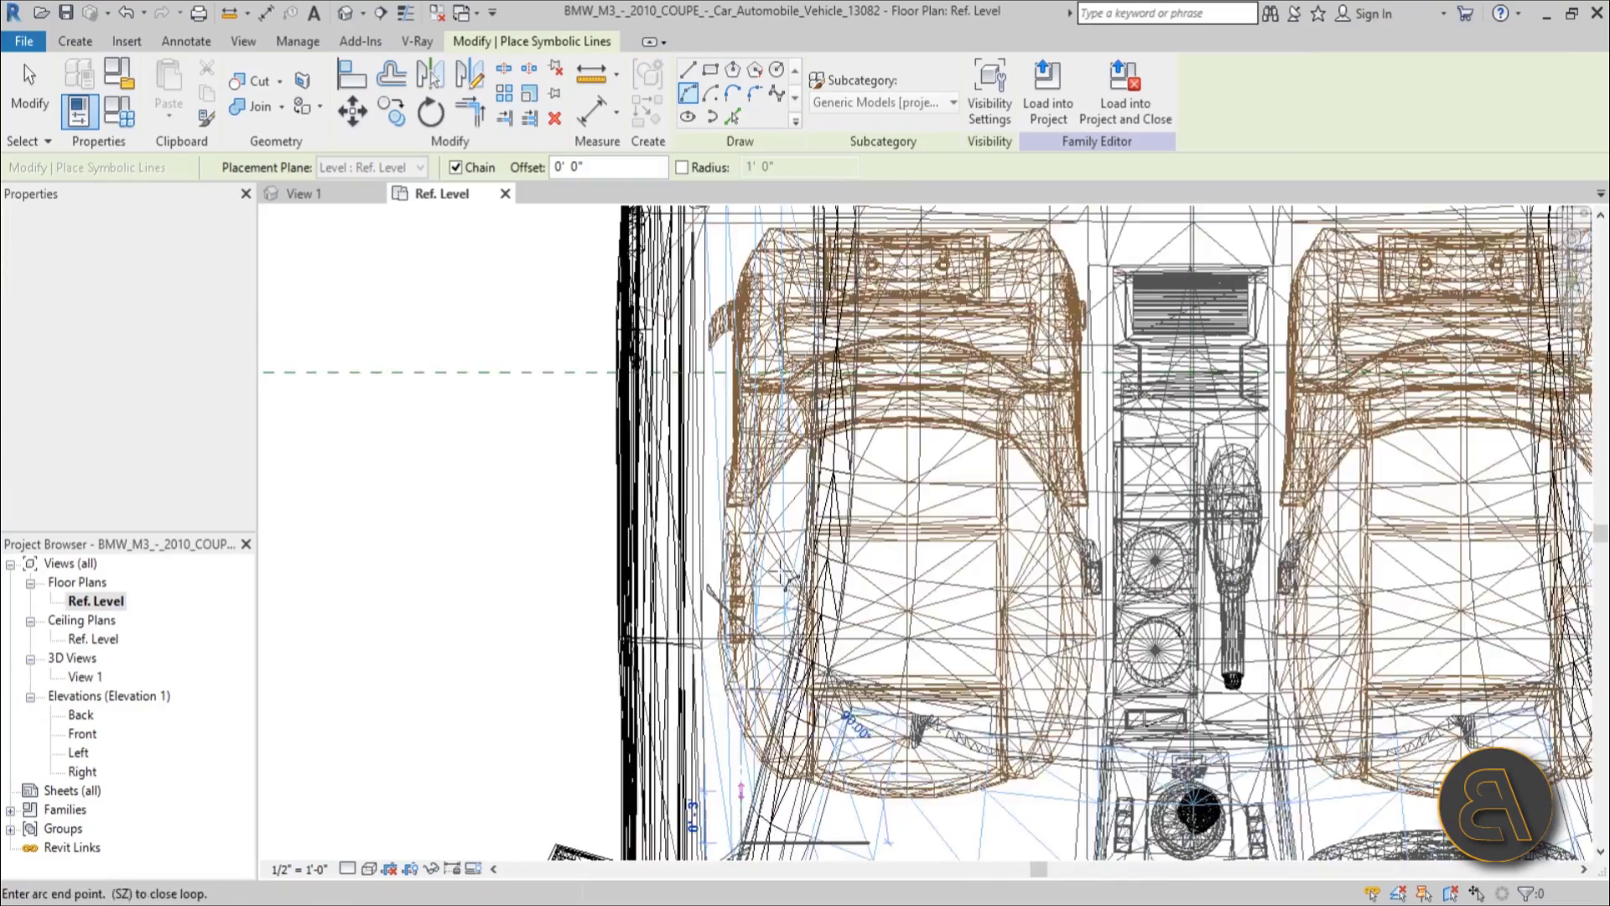
pyautogui.scroll(5, 841, 480)
pyautogui.scroll(-3, 842, 479)
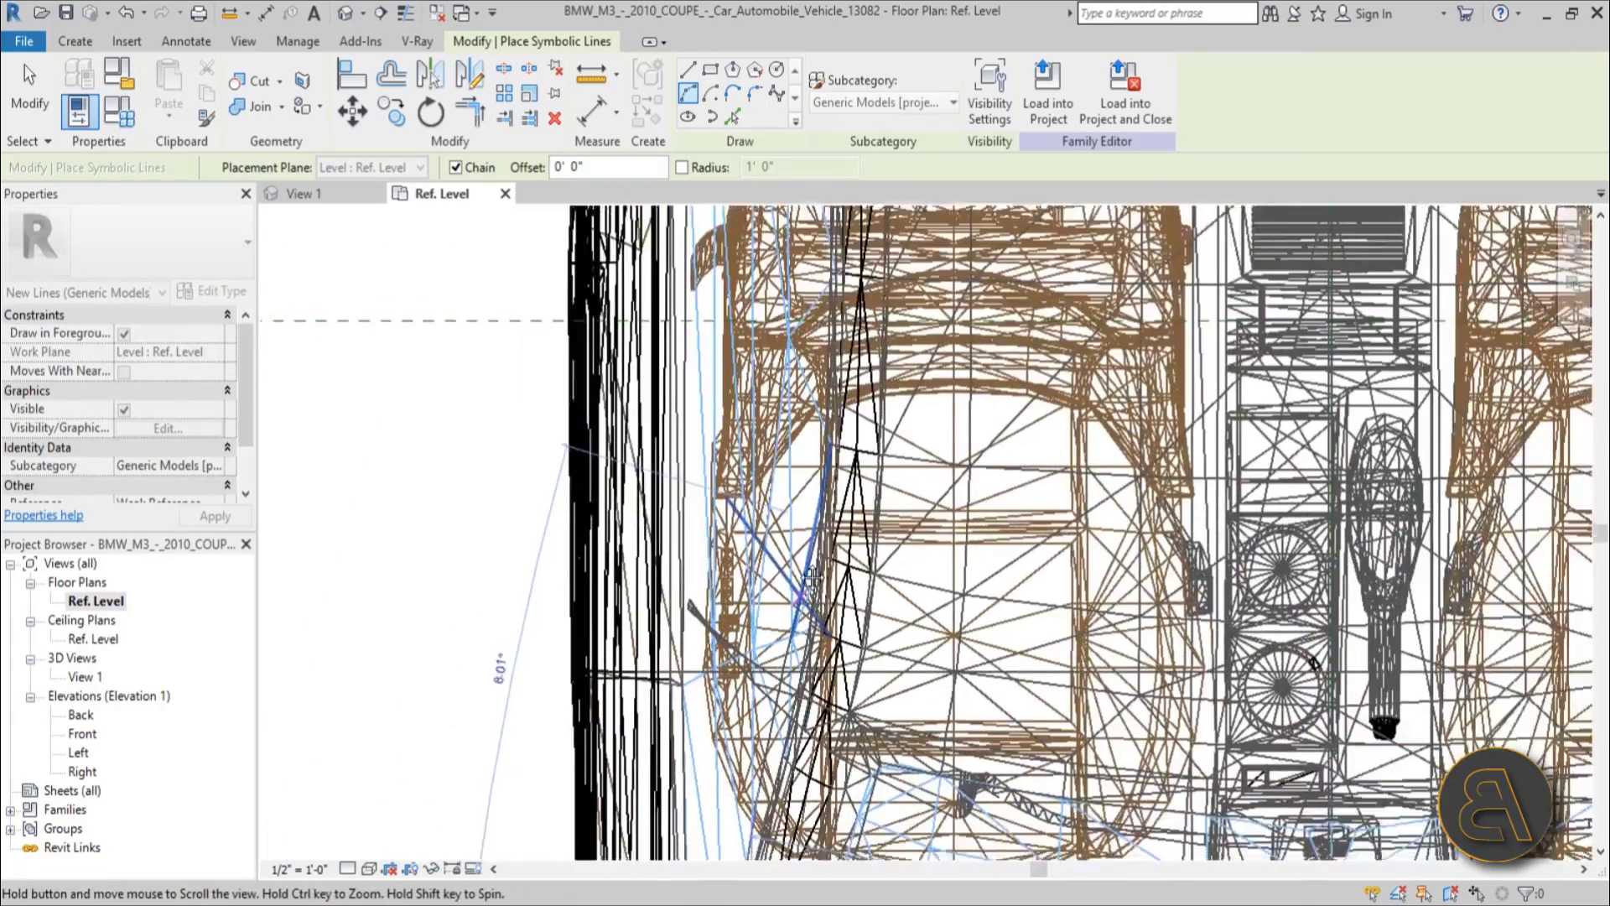
pyautogui.scroll(2, 812, 484)
pyautogui.scroll(-1, 812, 485)
pyautogui.moveTo(811, 484); pyautogui.dragTo(847, 754, button='middle')
pyautogui.scroll(-1, 872, 302)
pyautogui.moveTo(872, 293); pyautogui.dragTo(864, 500, button='middle')
pyautogui.scroll(6, 868, 503)
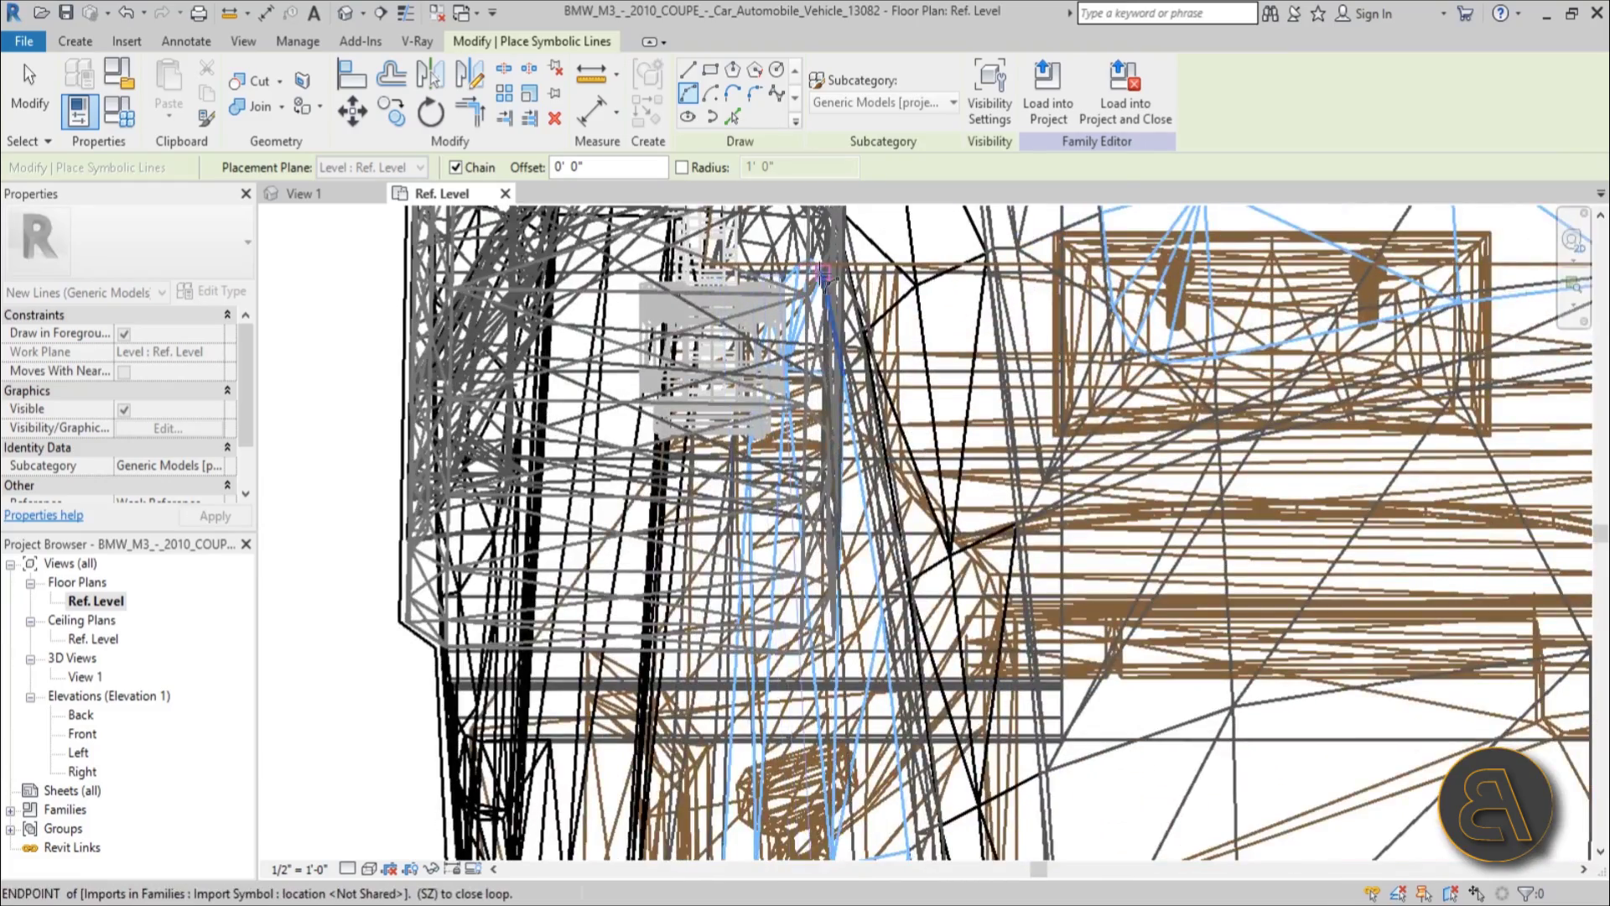
pyautogui.click(824, 275)
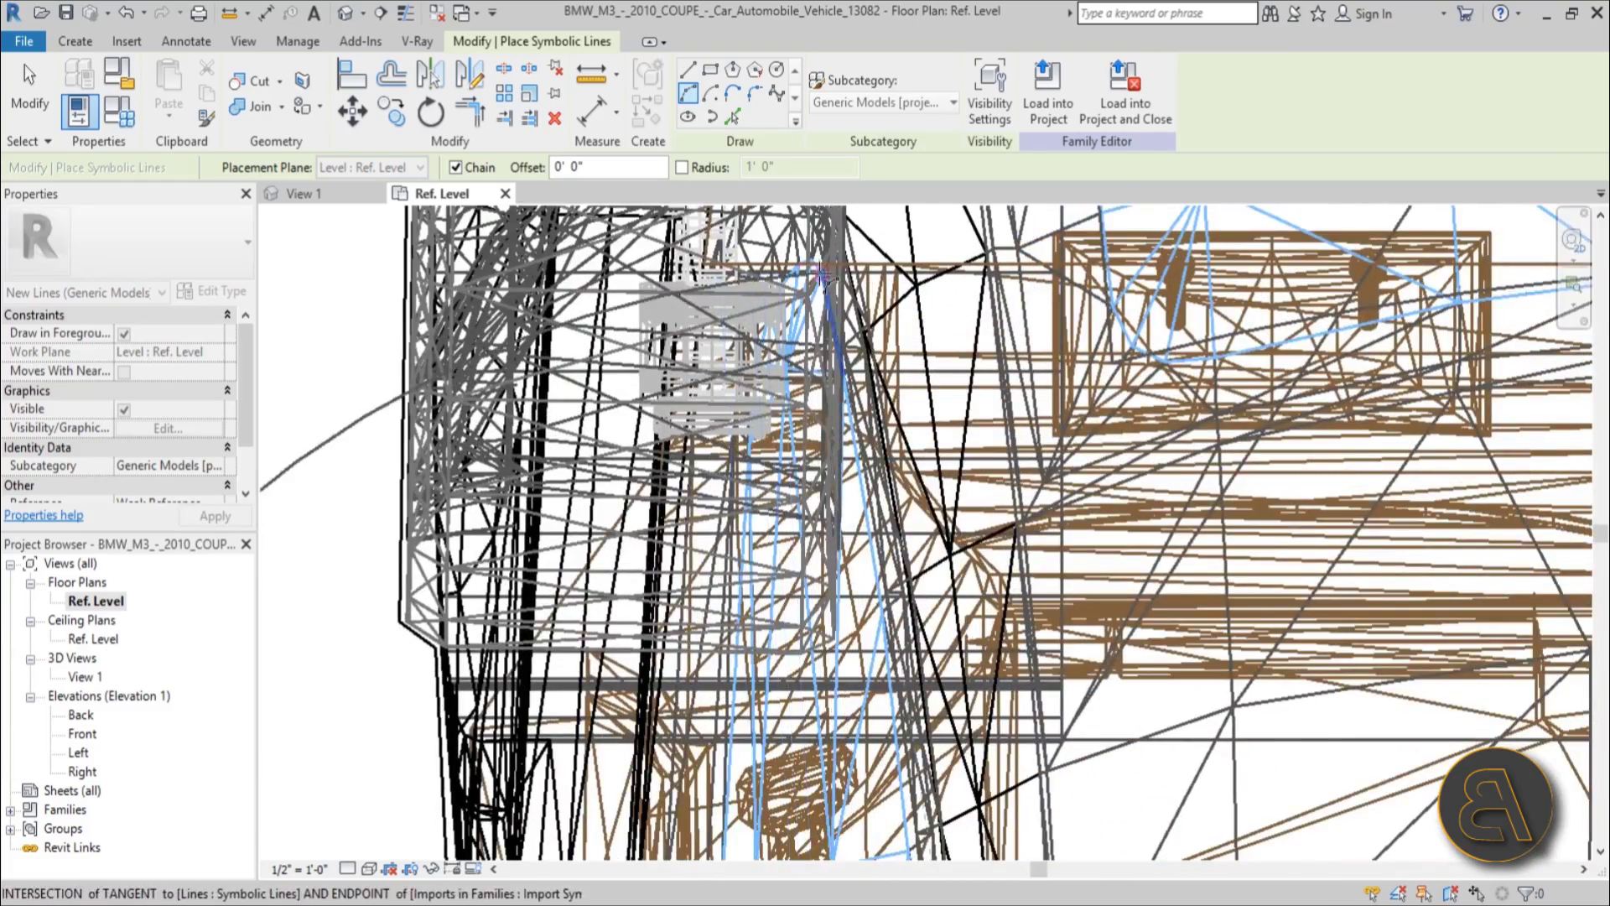
pyautogui.scroll(-3, 825, 275)
pyautogui.click(869, 578)
# - Draw a symbolic arc around the left side window's rear corner and another along its outer edge back to the front end
pyautogui.scroll(3, 789, 270)
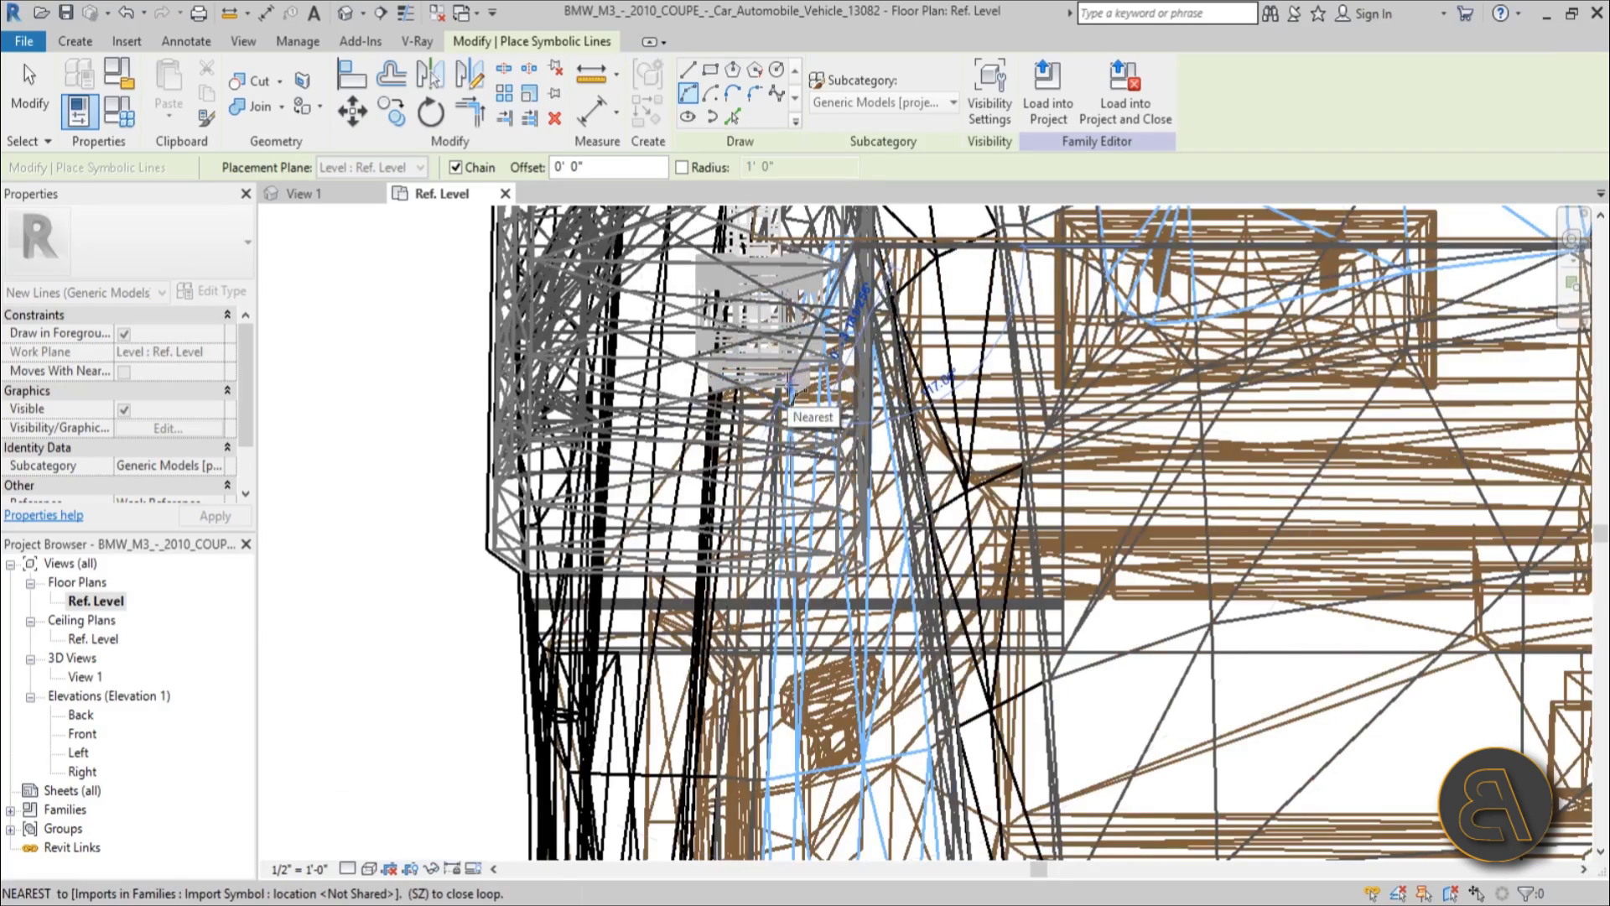
pyautogui.click(803, 327)
pyautogui.scroll(-3, 818, 507)
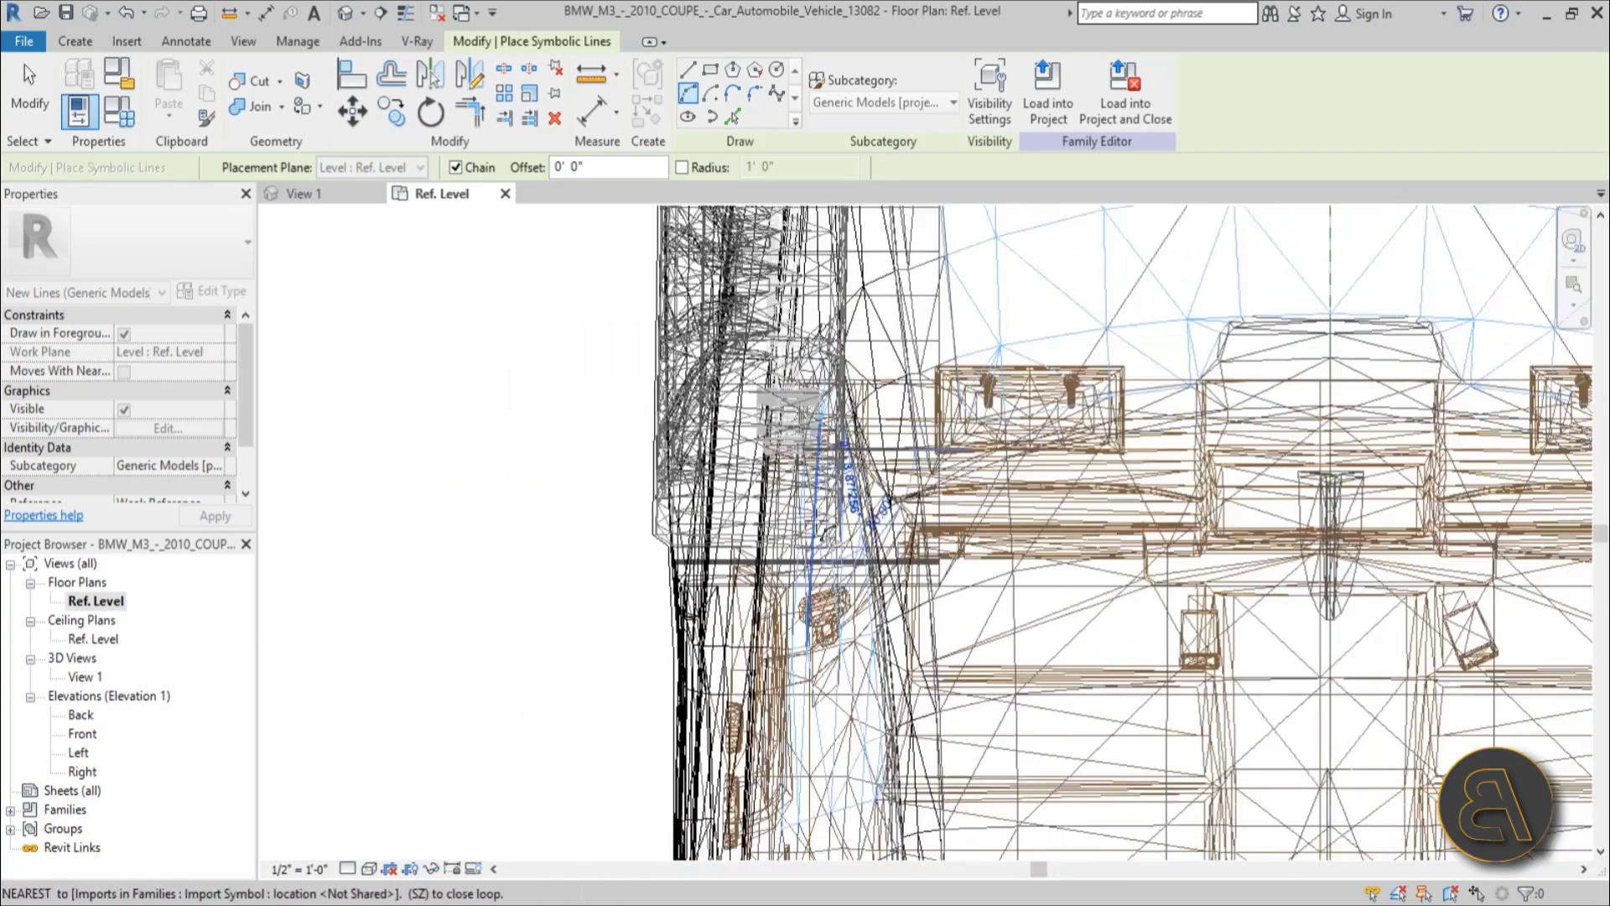
pyautogui.moveTo(797, 520); pyautogui.dragTo(720, 152, button='middle')
pyautogui.moveTo(741, 585); pyautogui.dragTo(704, 337, button='middle')
pyautogui.scroll(-2, 704, 338)
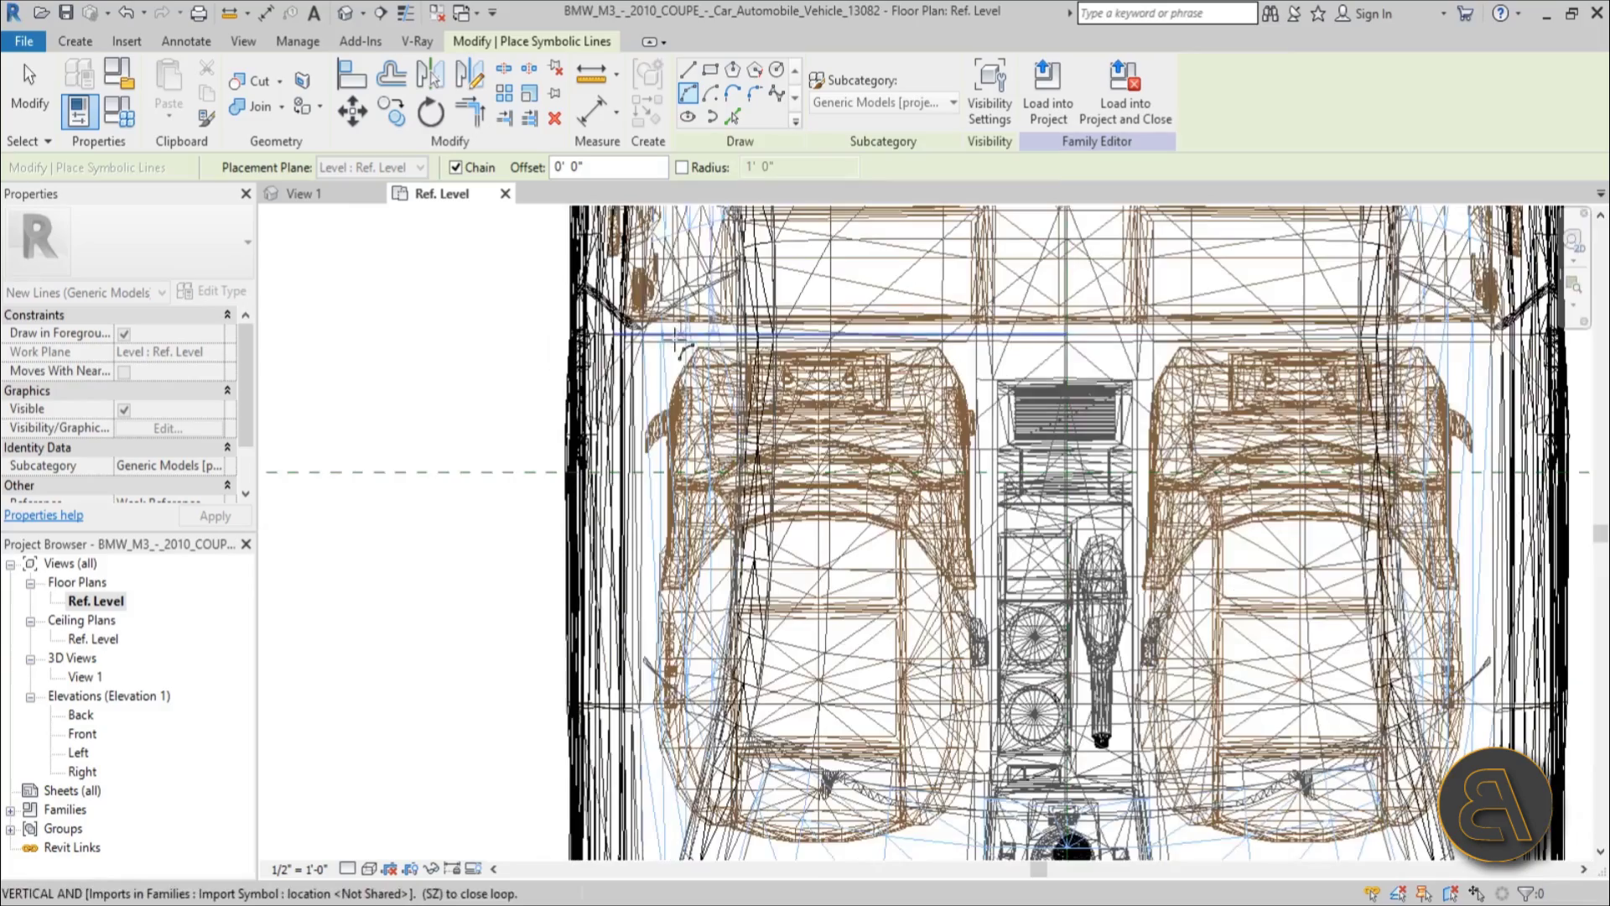
pyautogui.scroll(3, 720, 560)
pyautogui.moveTo(714, 701); pyautogui.dragTo(769, 306, button='middle')
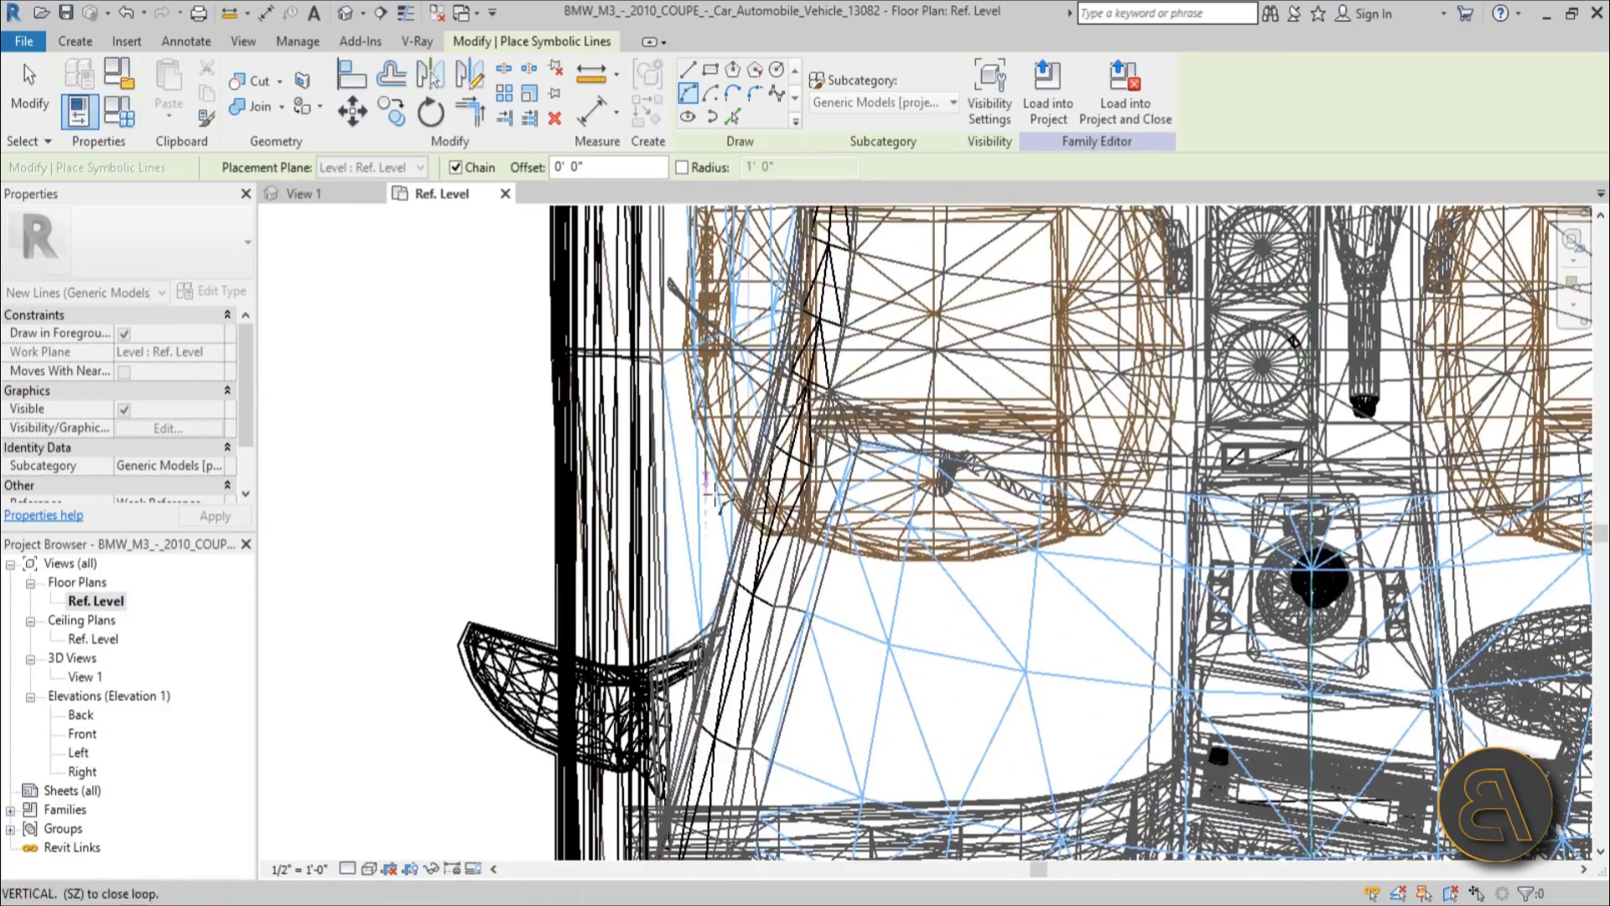
pyautogui.click(667, 660)
pyautogui.scroll(-1, 673, 645)
pyautogui.moveTo(704, 503); pyautogui.dragTo(705, 737, button='middle')
pyautogui.moveTo(683, 465); pyautogui.dragTo(683, 644, button='middle')
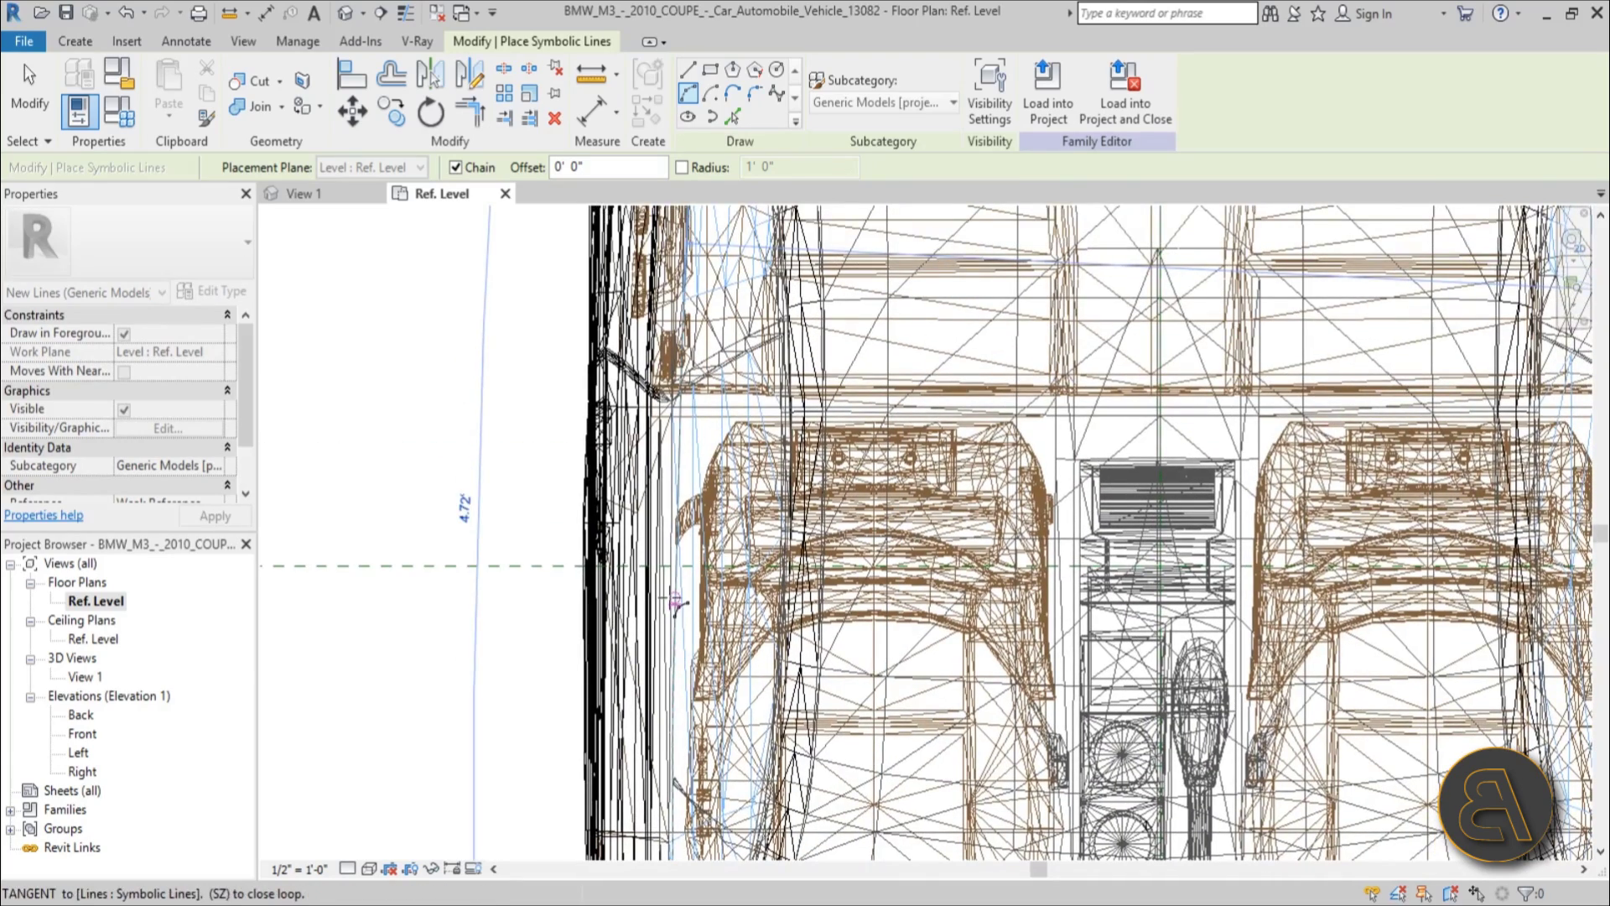
pyautogui.press('Escape')
pyautogui.scroll(-4, 538, 252)
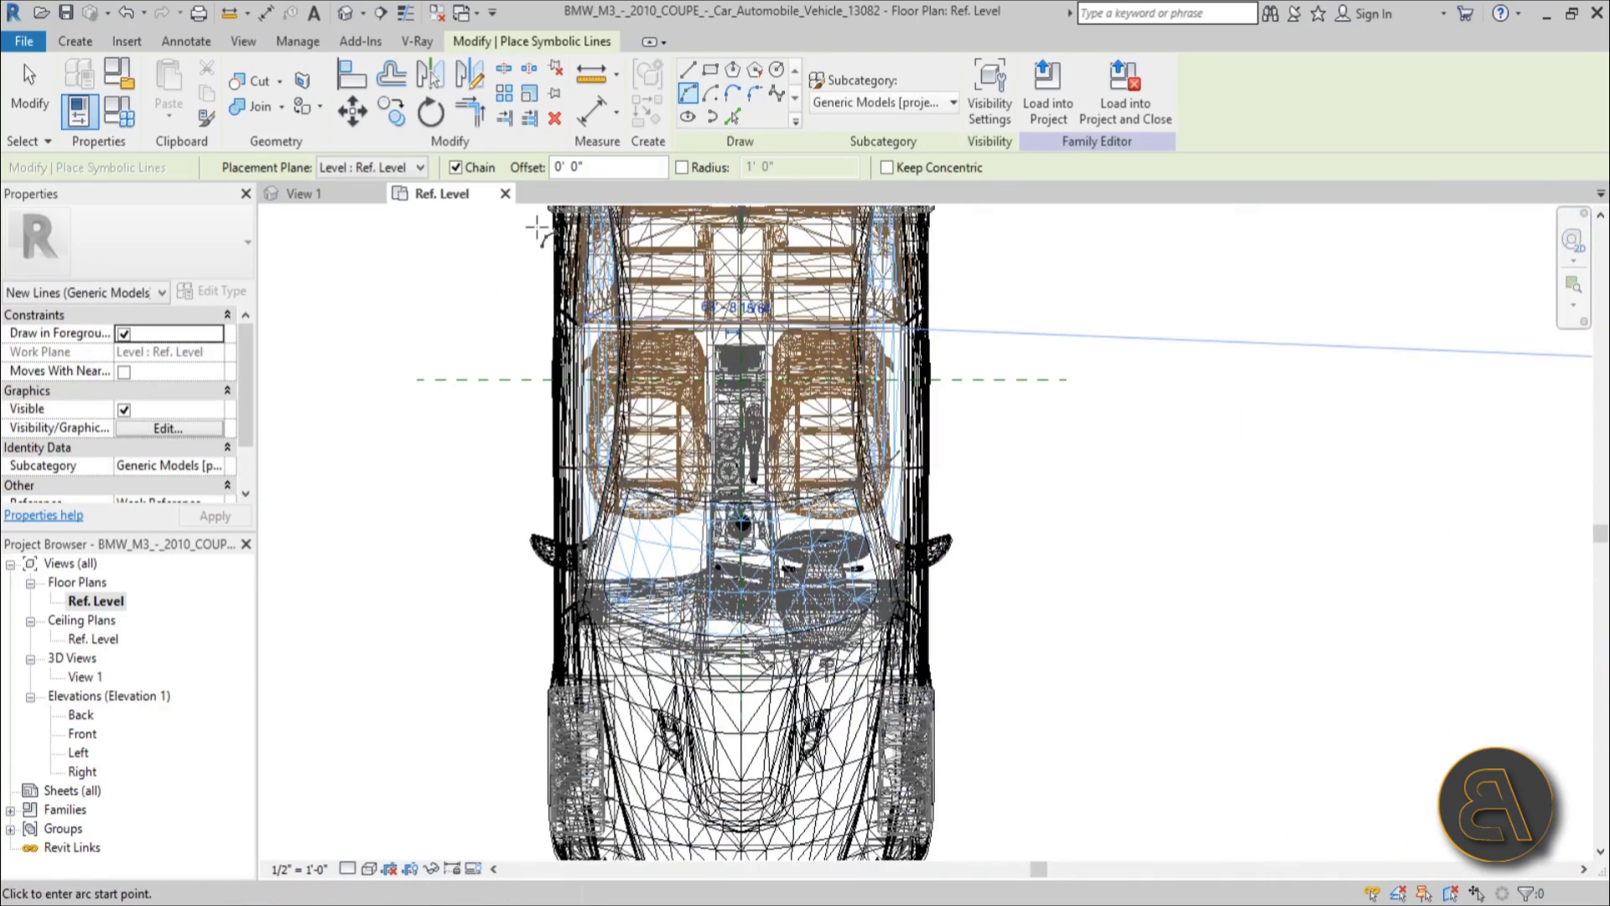
pyautogui.click(16, 109)
# - Select the chain of five symbolic lines around the left side window and mirror a copy about the Center (Left/Right) reference plane
pyautogui.scroll(-2, 937, 418)
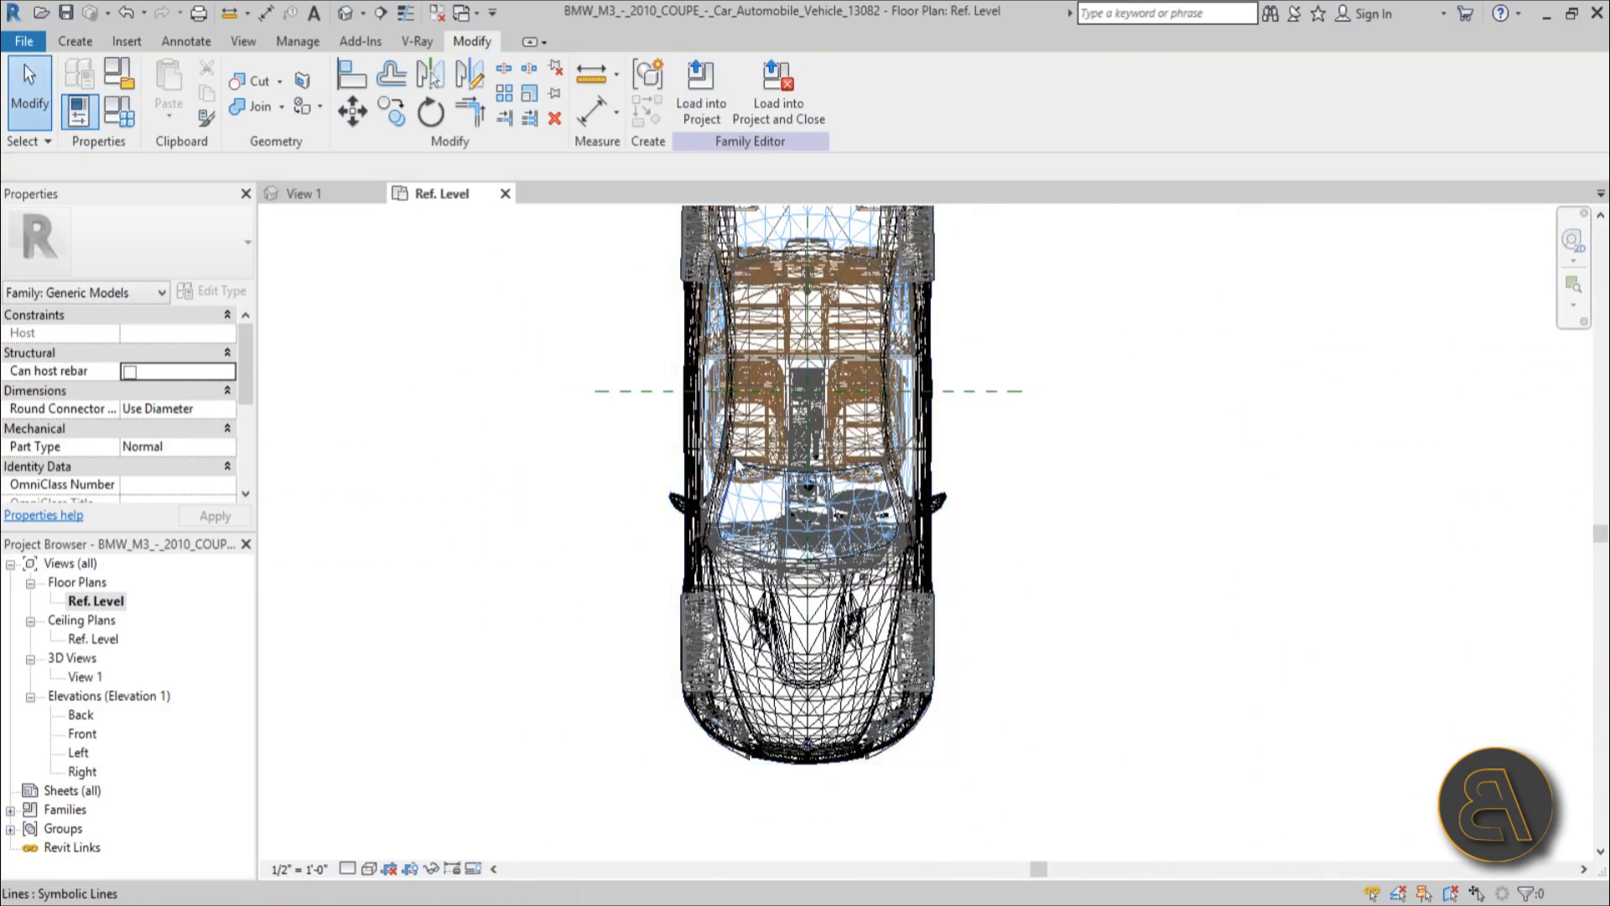
pyautogui.click(729, 431)
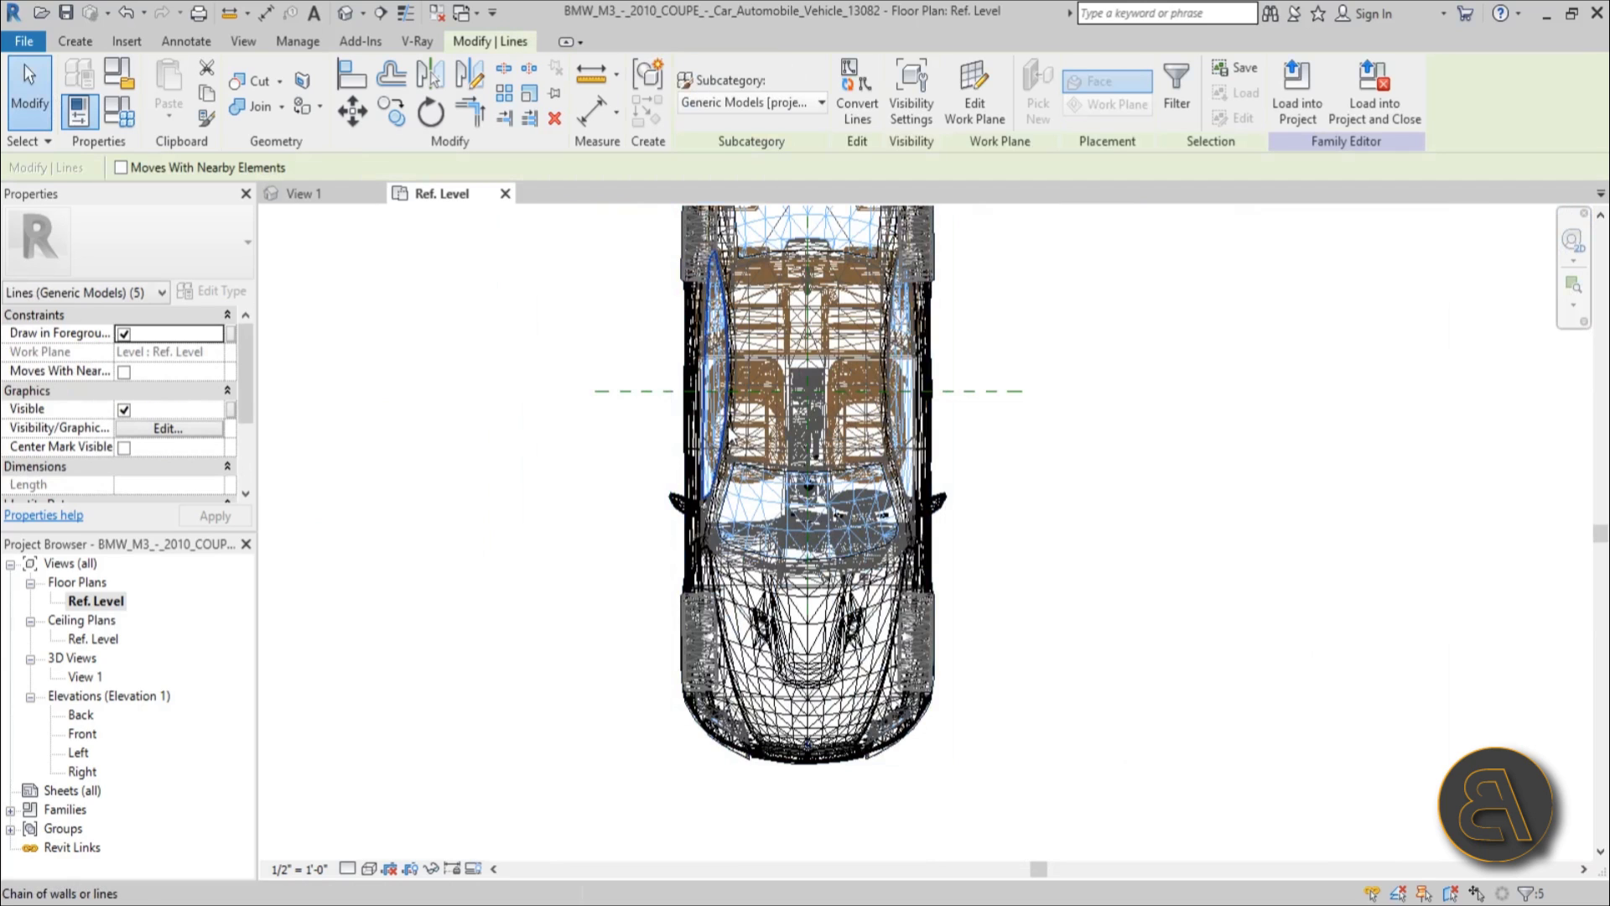
pyautogui.click(430, 75)
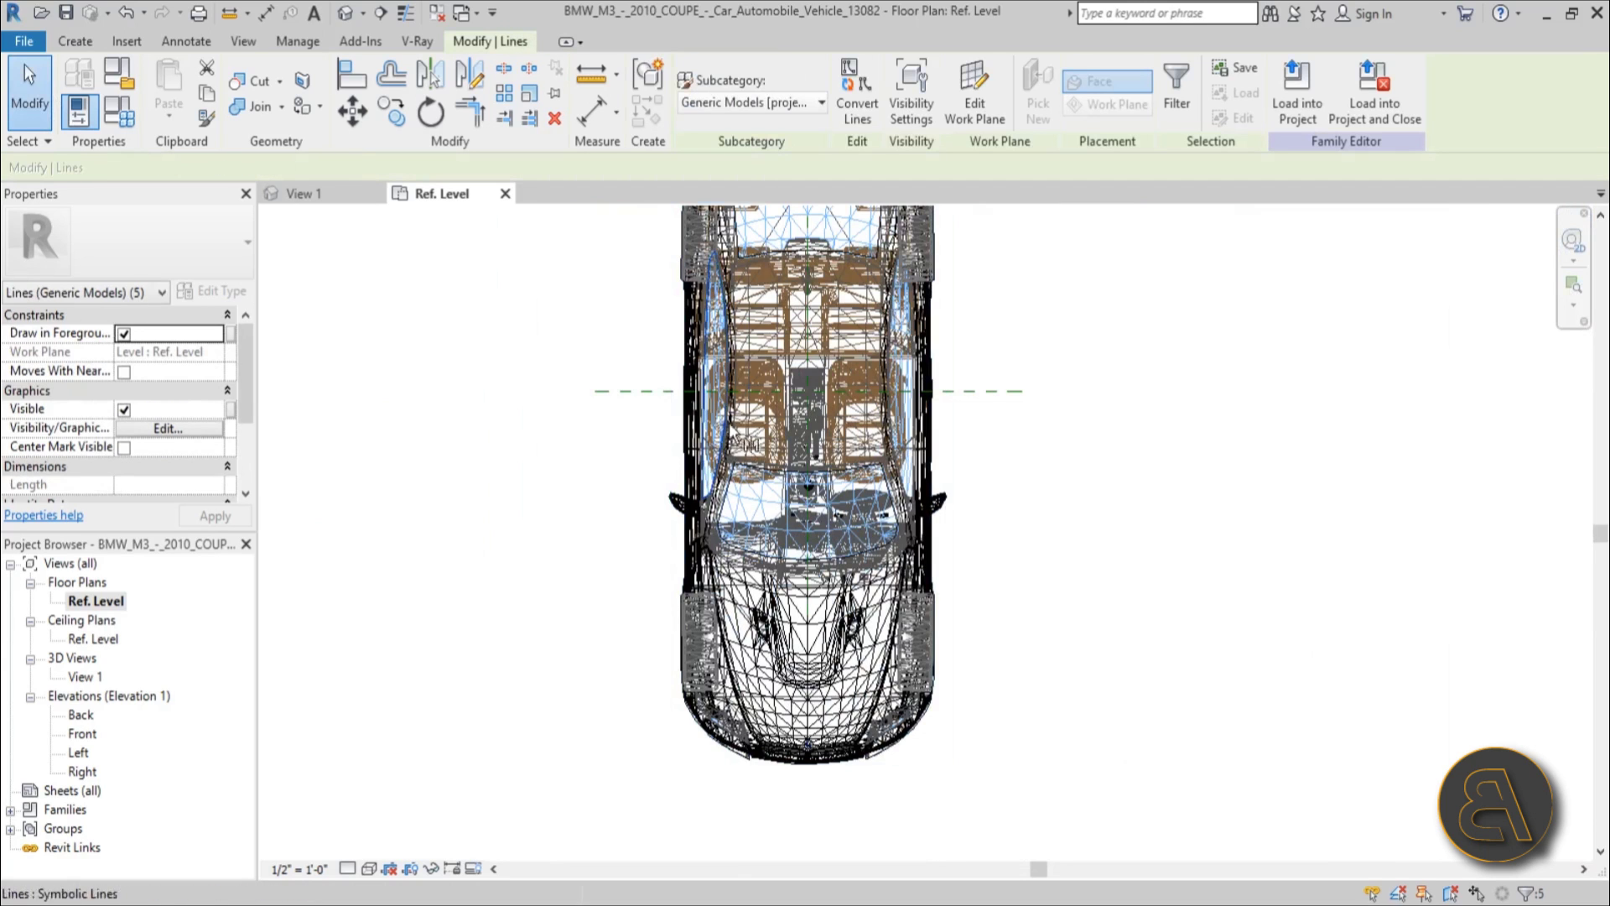
pyautogui.click(808, 369)
pyautogui.click(1114, 567)
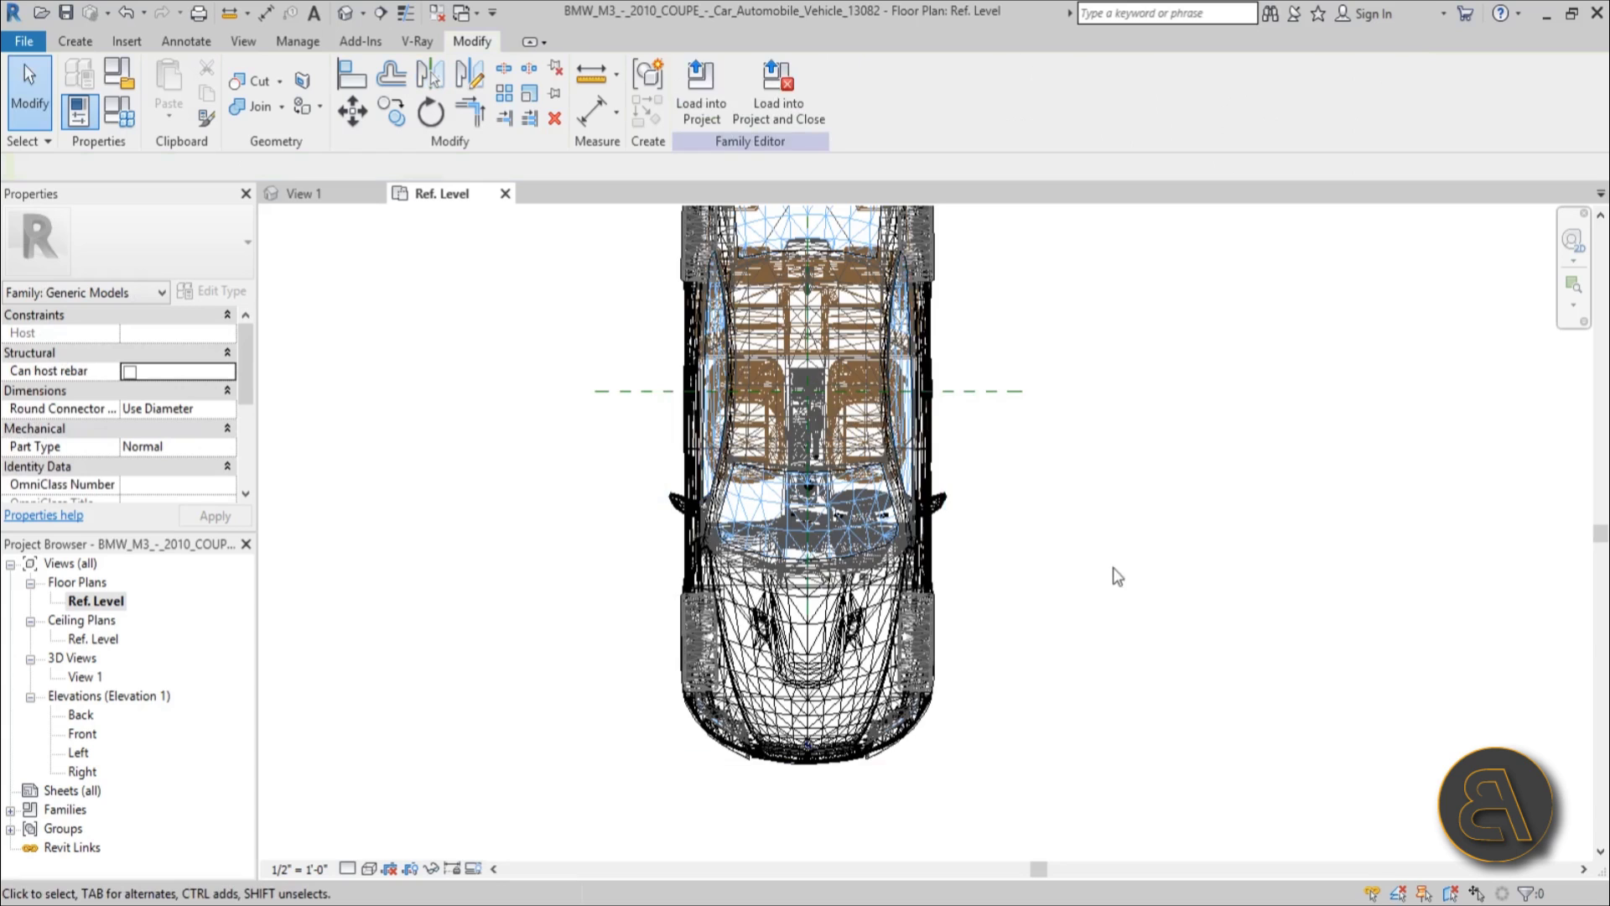
# - Set the Ref. Level floor plan's visual style to Hidden Line
pyautogui.scroll(-3, 1114, 567)
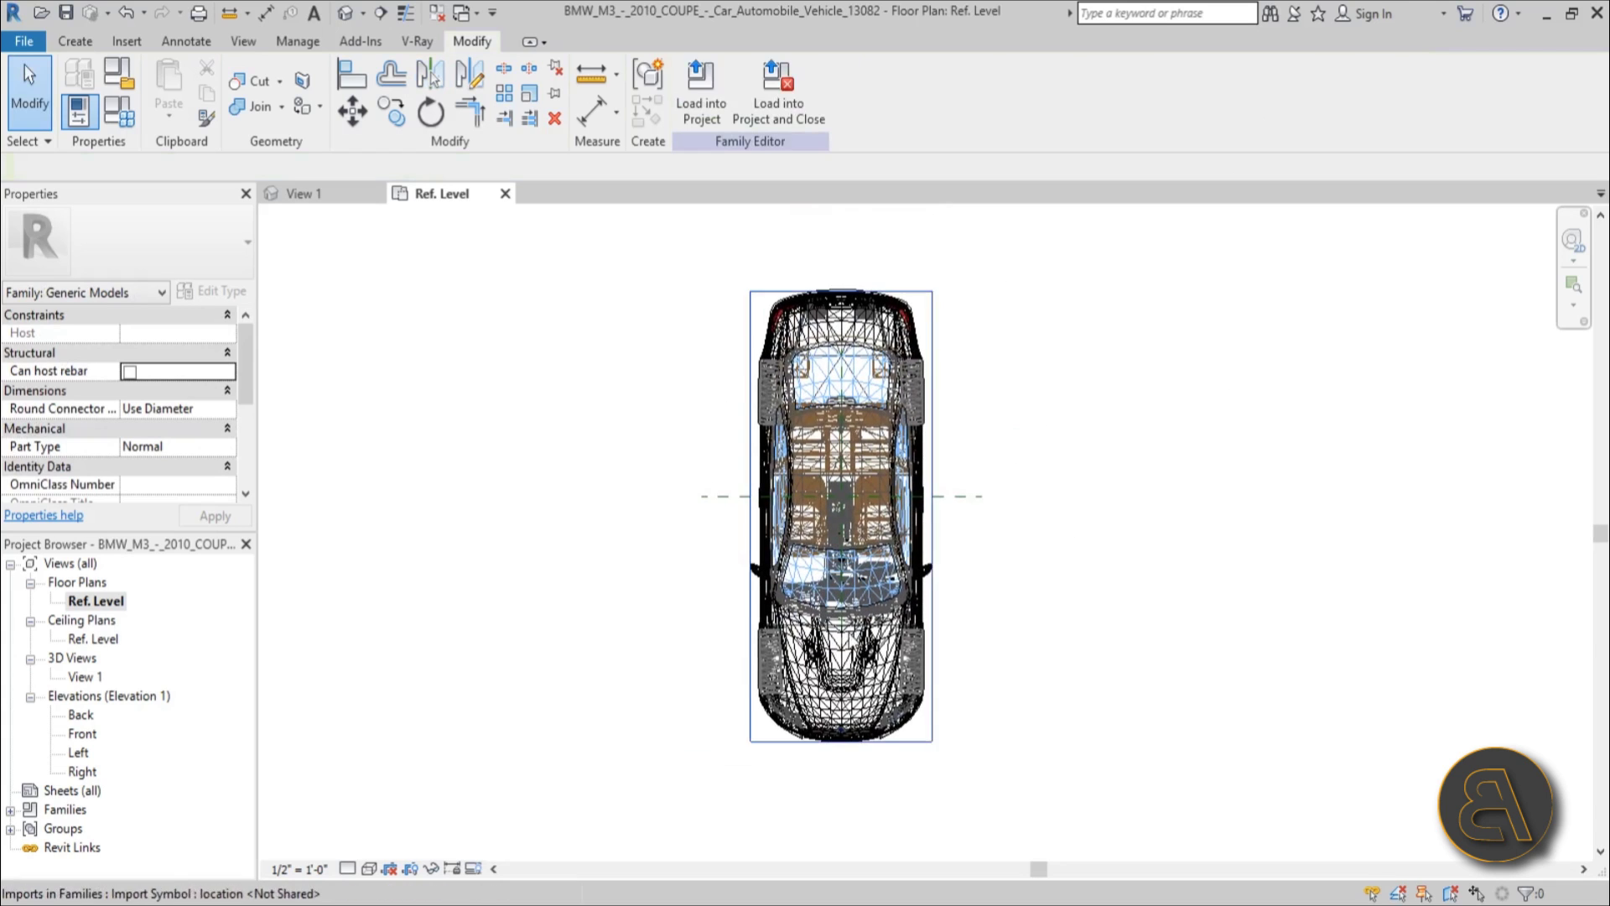
pyautogui.click(375, 870)
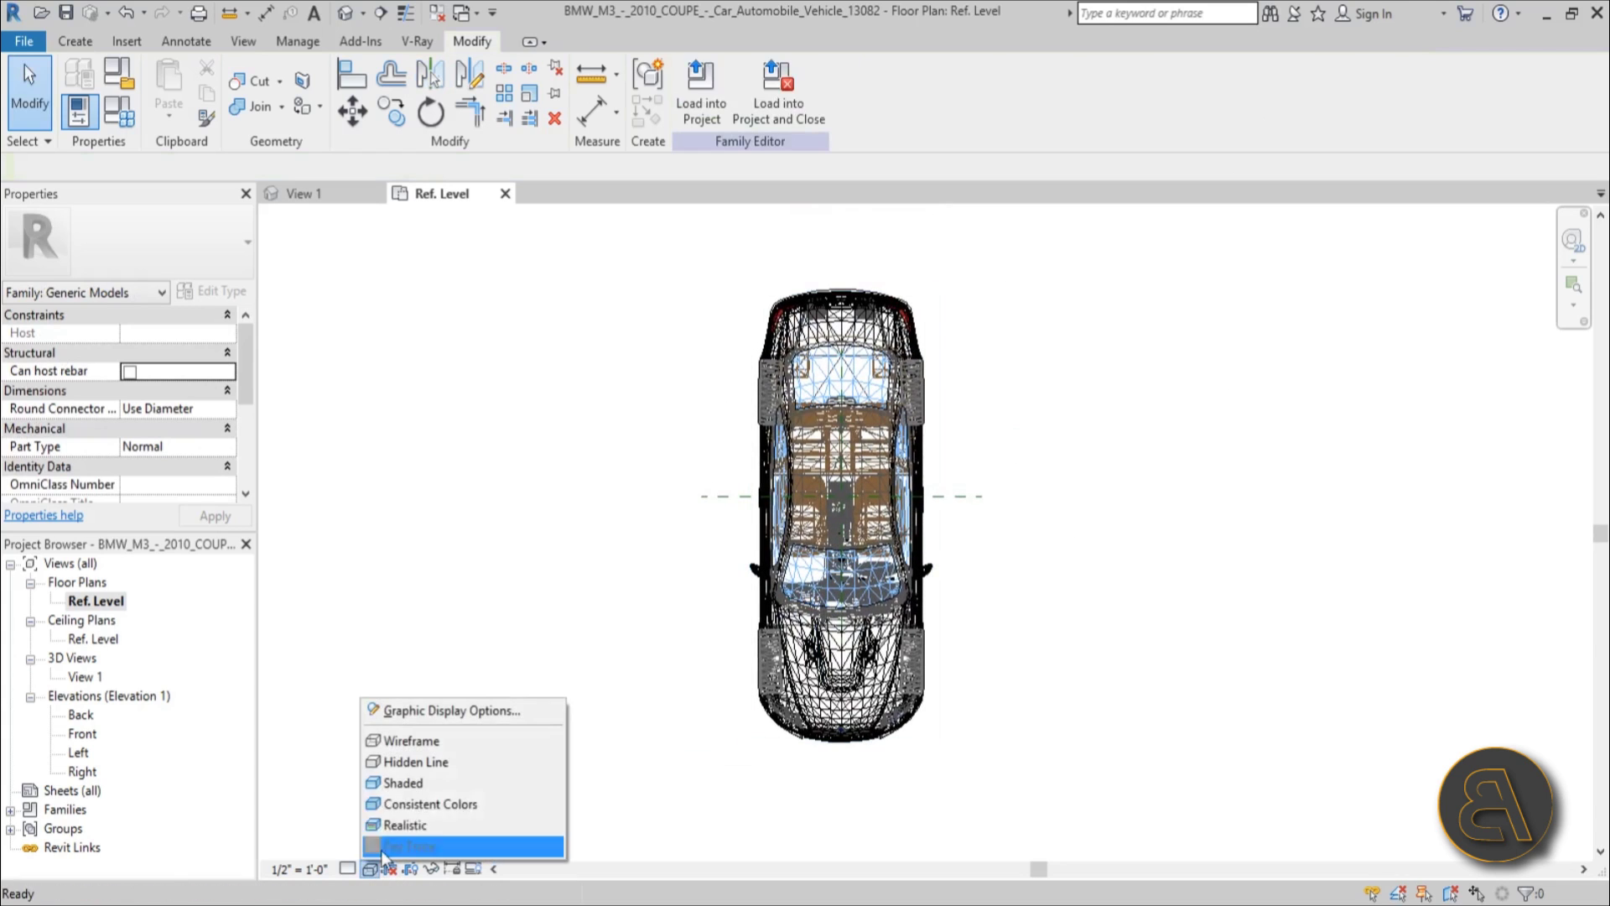
pyautogui.click(407, 765)
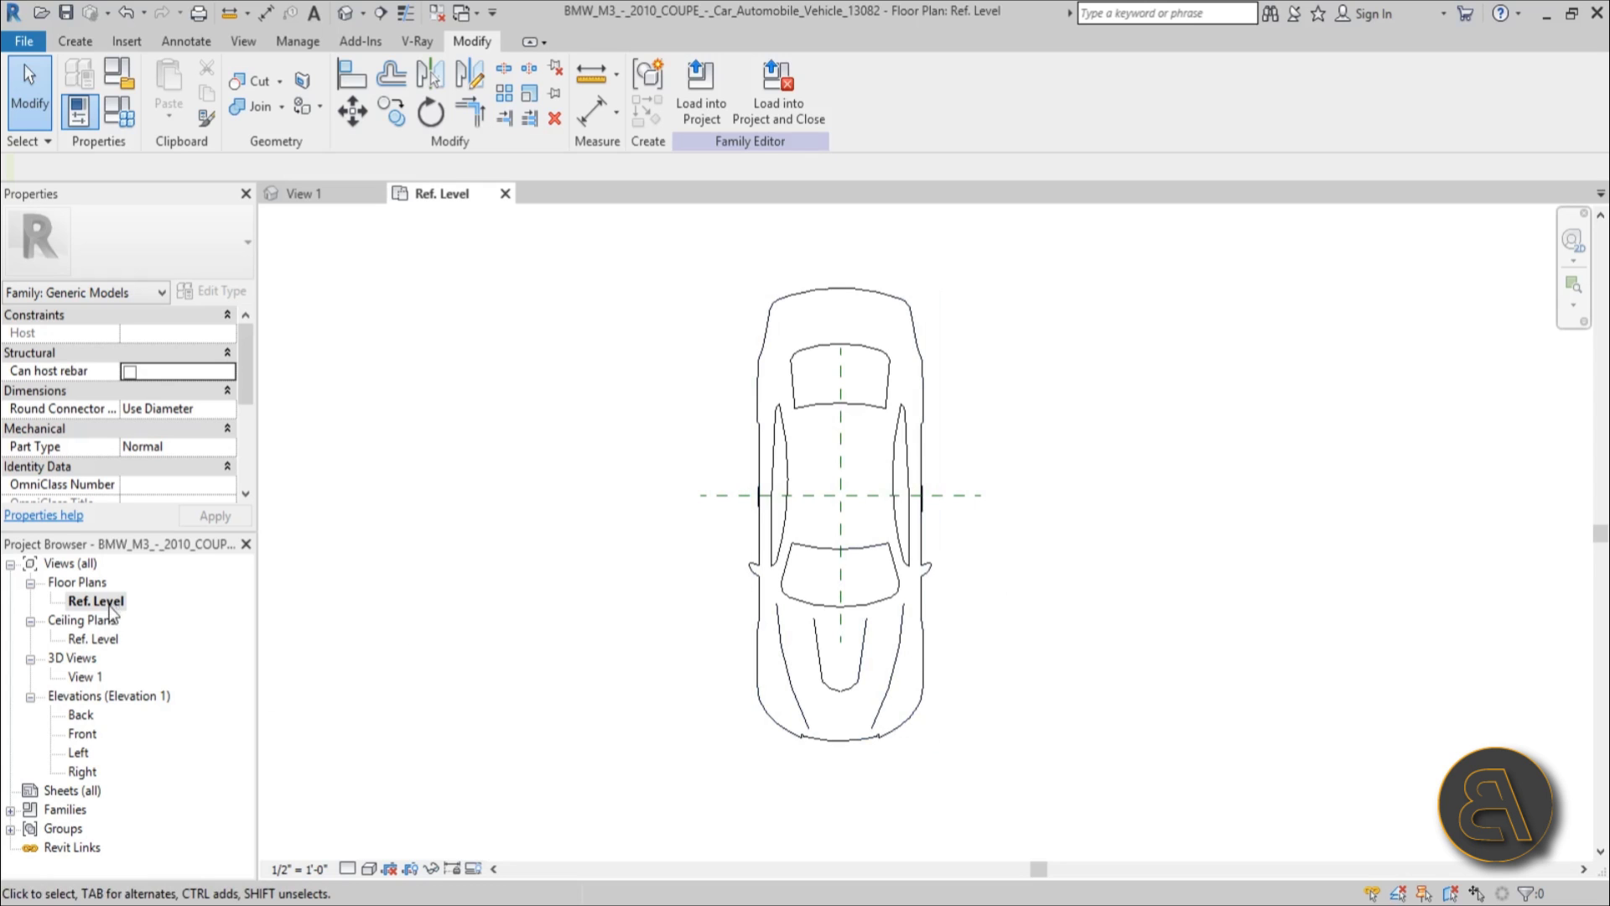
# - Open the 3D view View 1, set its visual style to Realistic and inspect the car from the front
pyautogui.doubleClick(80, 678)
pyautogui.keyDown('shift'); pyautogui.moveTo(863, 669); pyautogui.dragTo(755, 796, button='middle'); pyautogui.keyUp('shift')
pyautogui.click(389, 864)
pyautogui.click(413, 827)
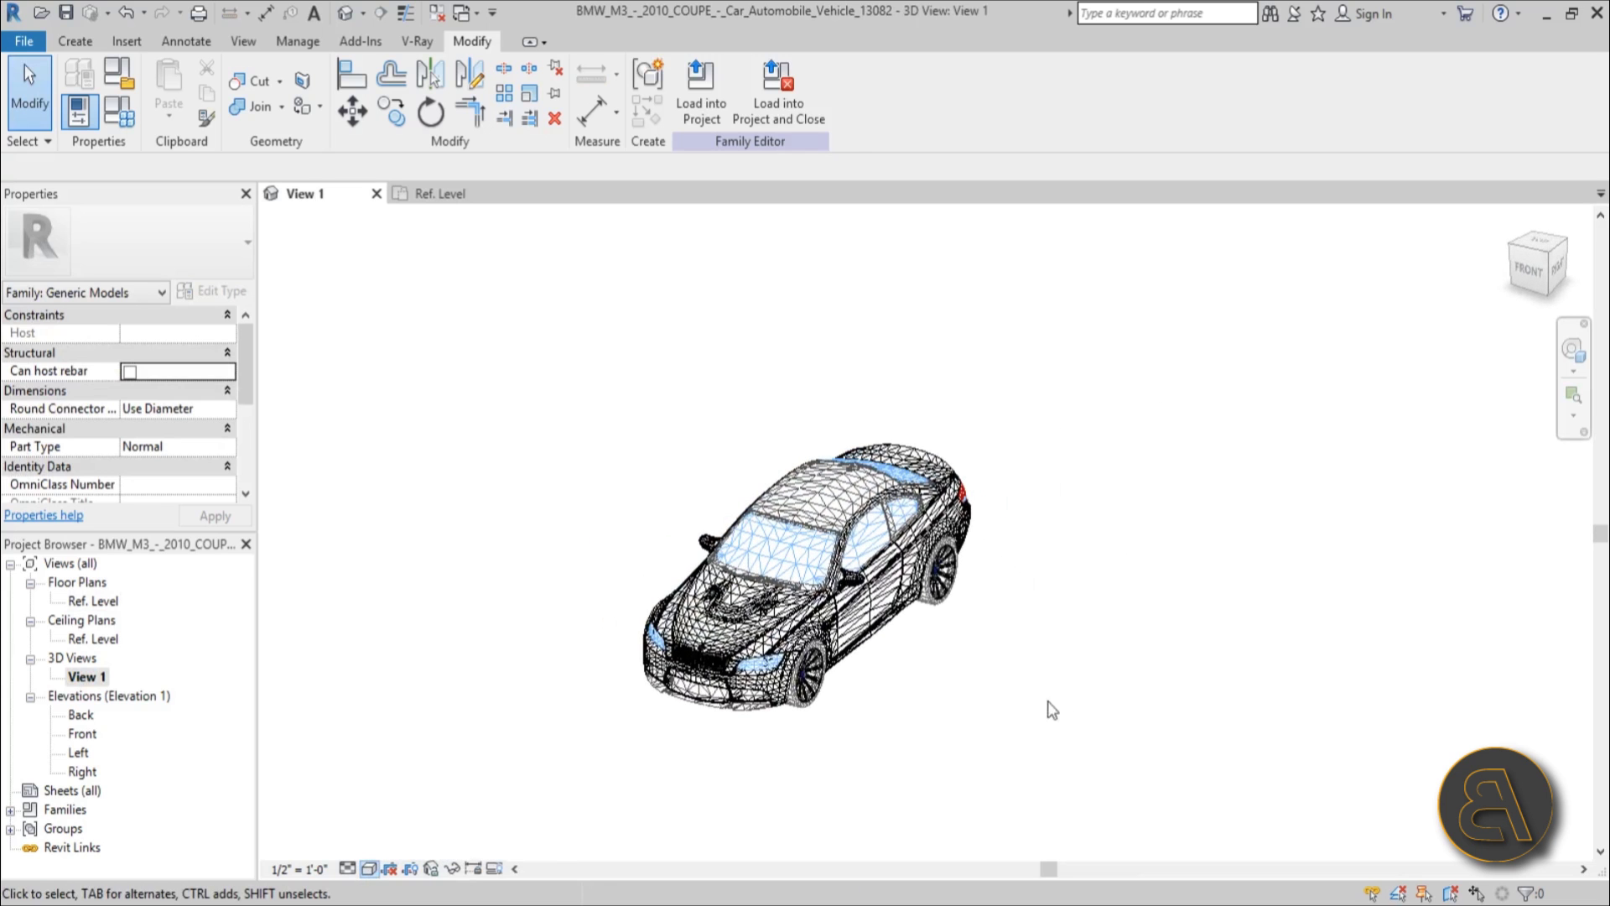
pyautogui.keyDown('shift'); pyautogui.moveTo(775, 645); pyautogui.dragTo(1134, 583, button='middle'); pyautogui.keyUp('shift')
pyautogui.scroll(3, 775, 542)
pyautogui.scroll(-3, 942, 604)
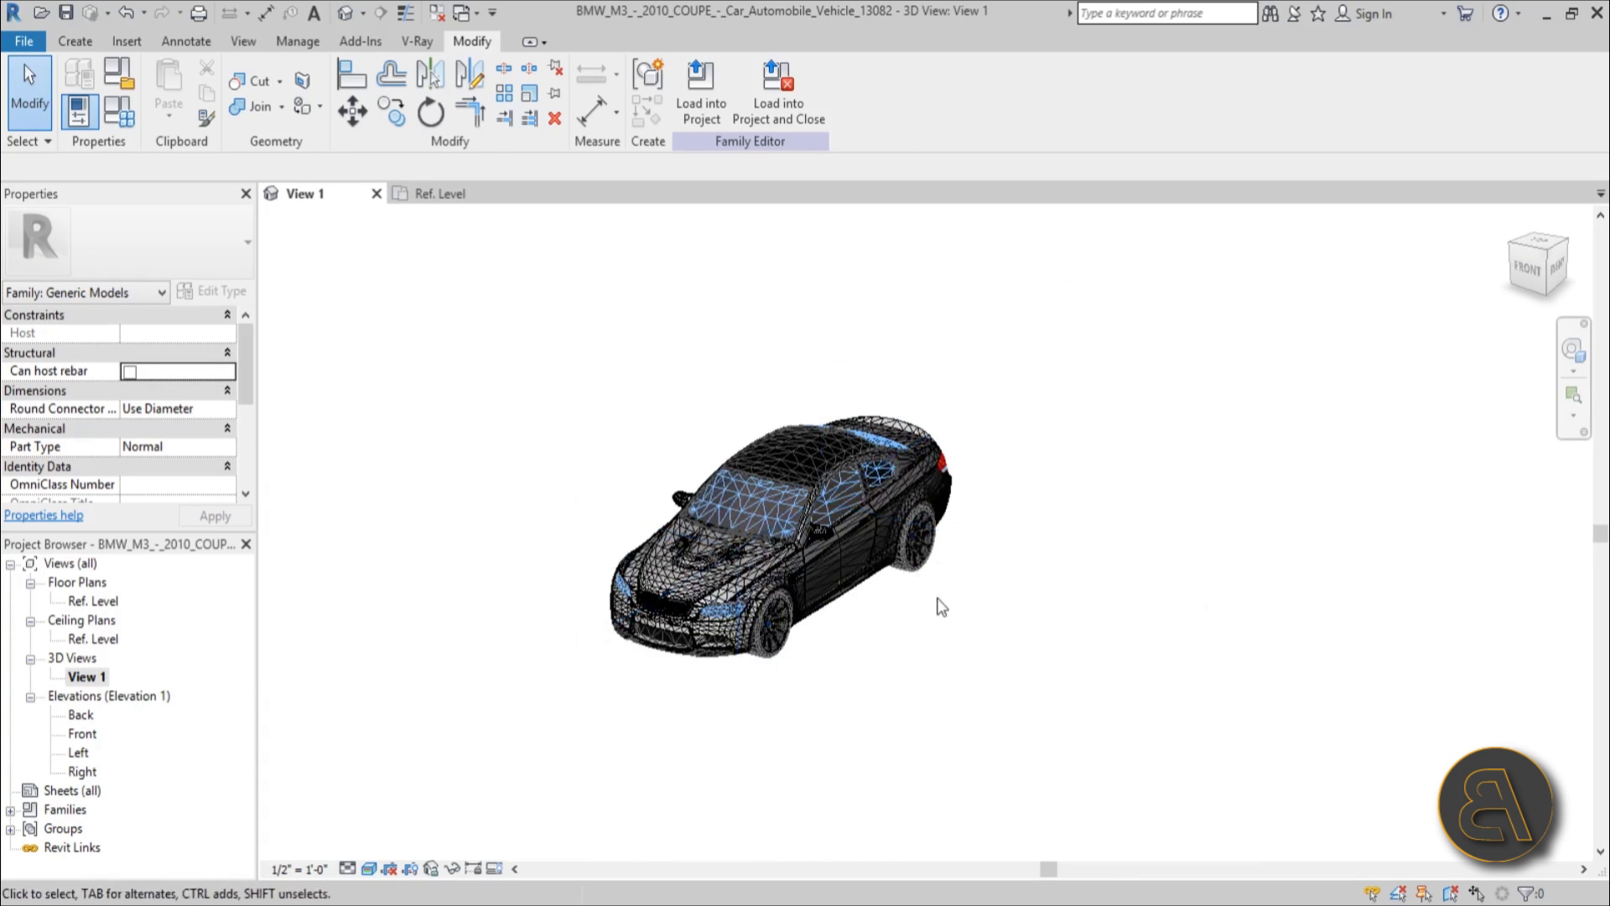
pyautogui.scroll(1, 863, 658)
pyautogui.keyDown('shift'); pyautogui.moveTo(658, 587); pyautogui.dragTo(713, 562, button='middle'); pyautogui.keyUp('shift')
# - Check the Ref. Level plan again and set the Front elevation's visual style to Hidden Line
pyautogui.click(105, 606)
pyautogui.doubleClick(94, 601)
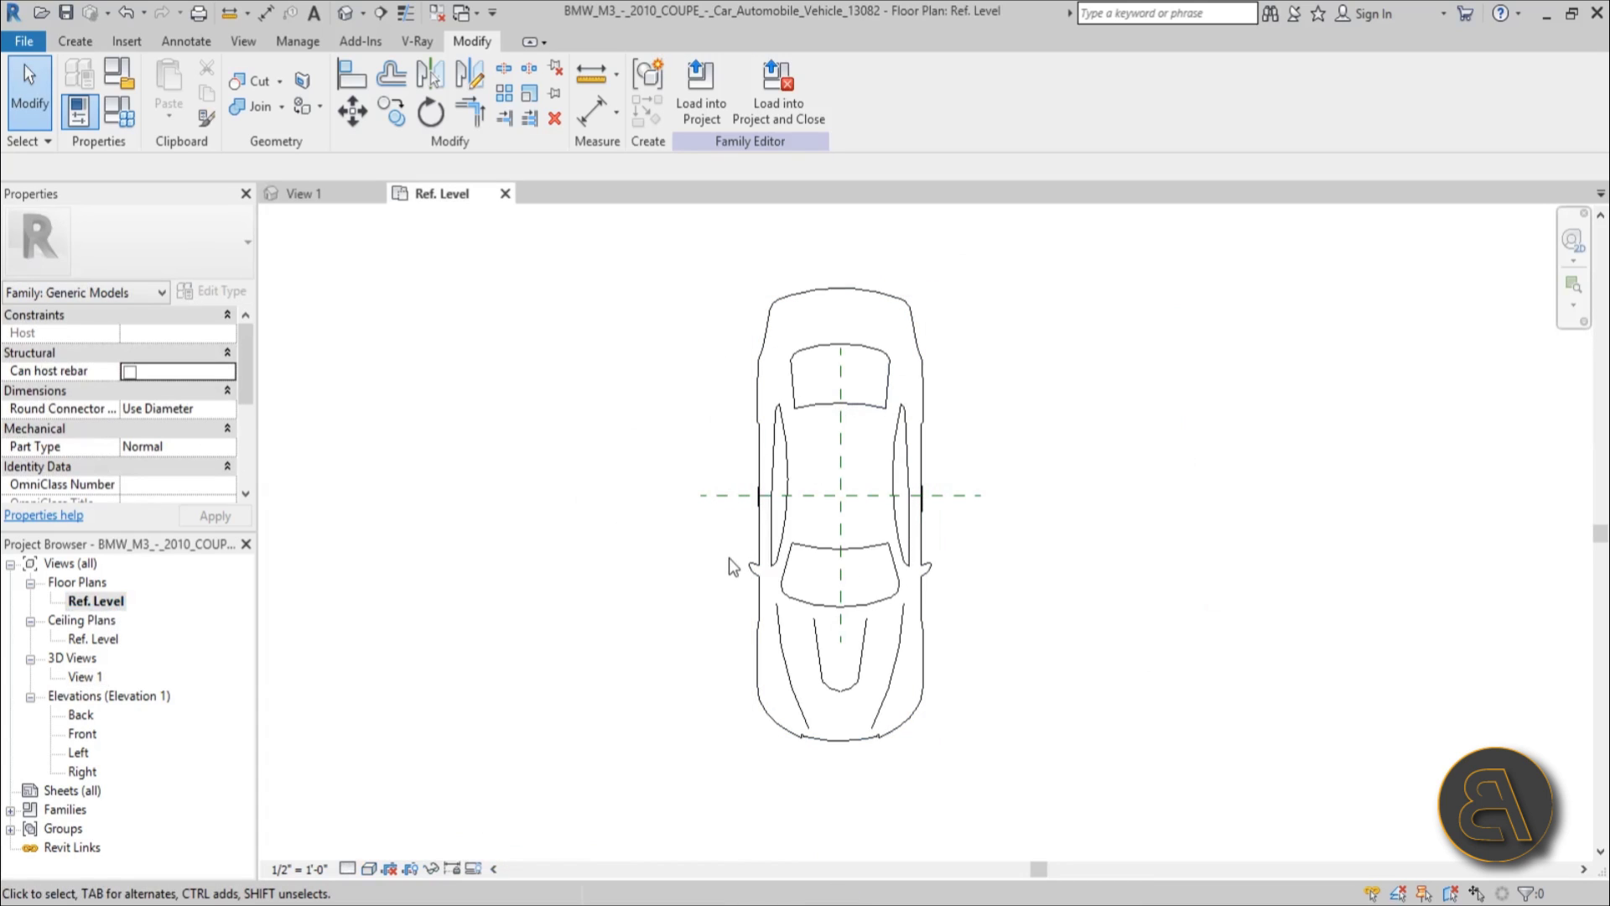
pyautogui.doubleClick(80, 738)
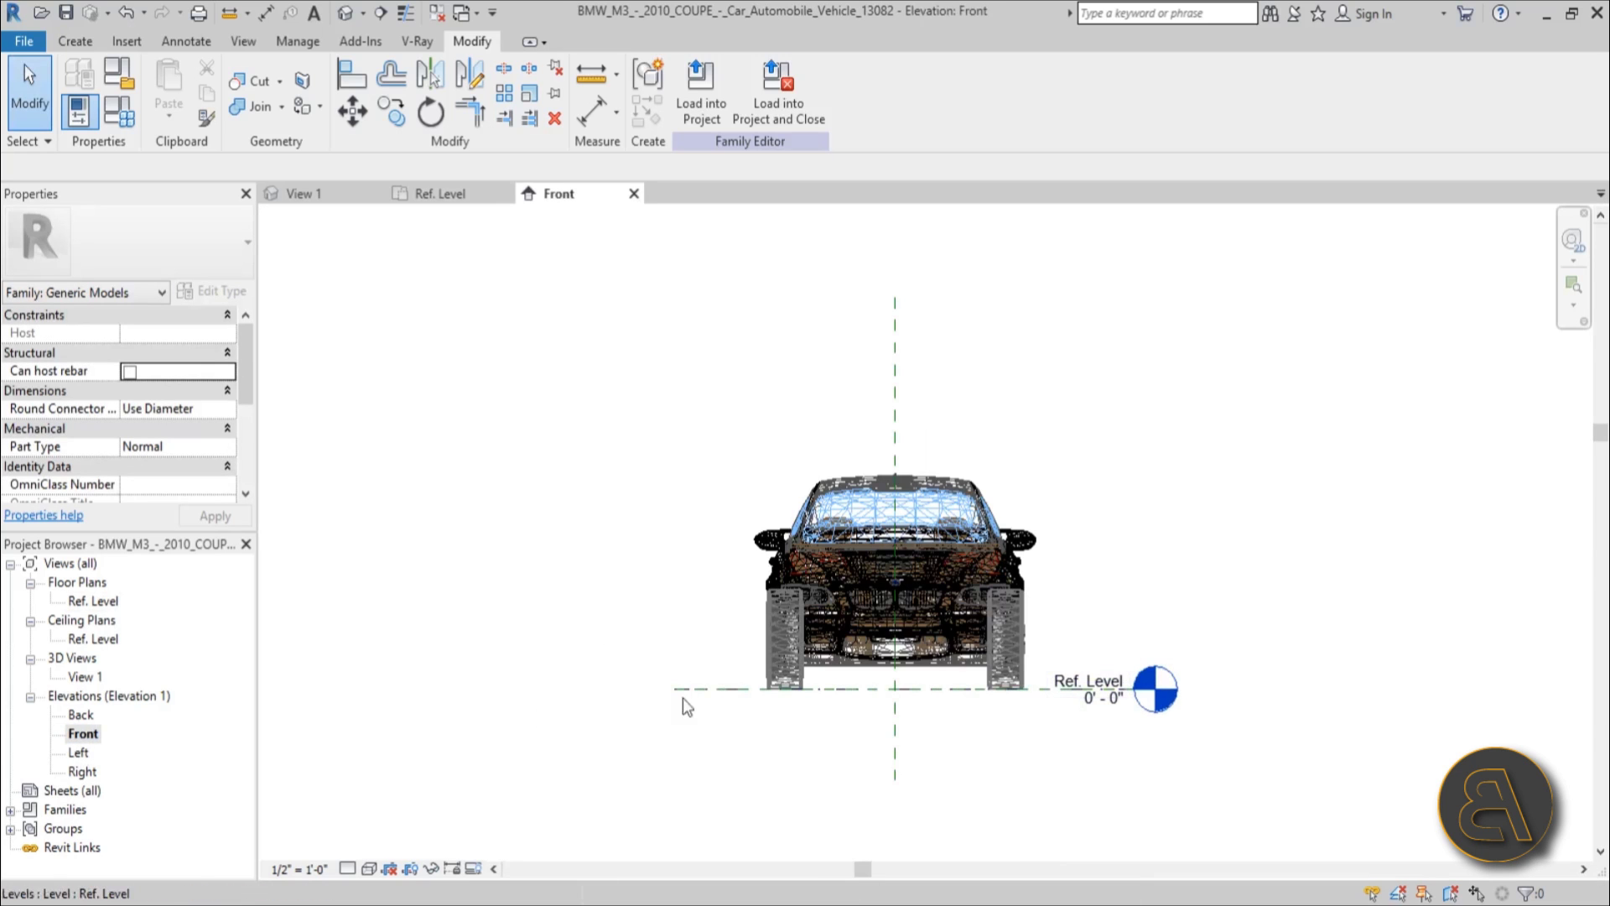
pyautogui.click(370, 869)
pyautogui.click(410, 759)
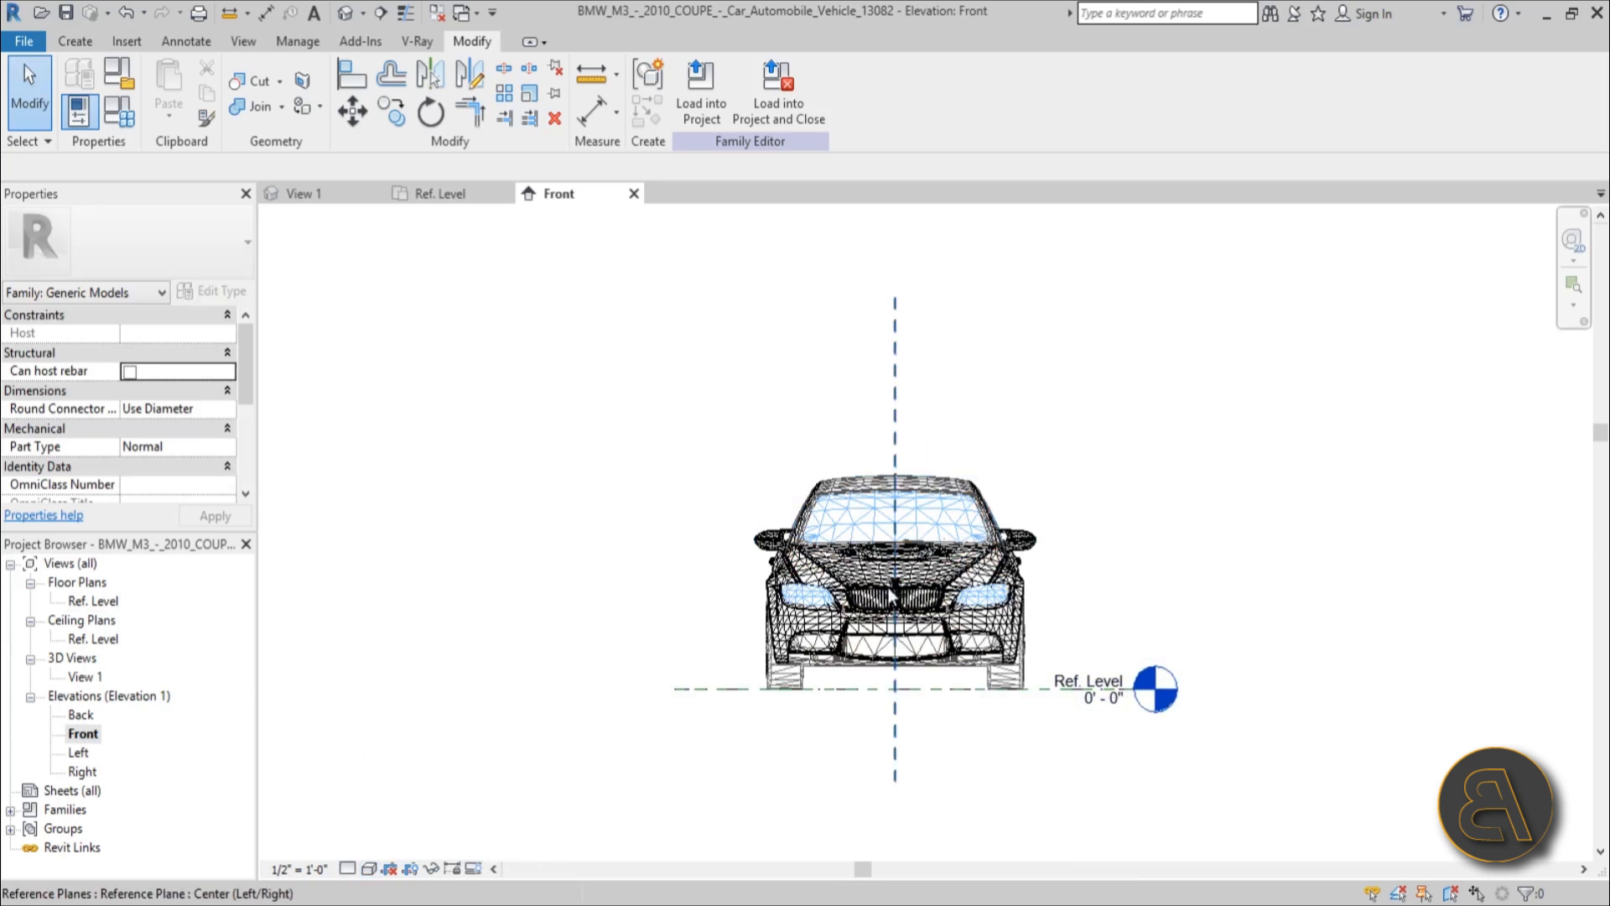
pyautogui.scroll(4, 950, 581)
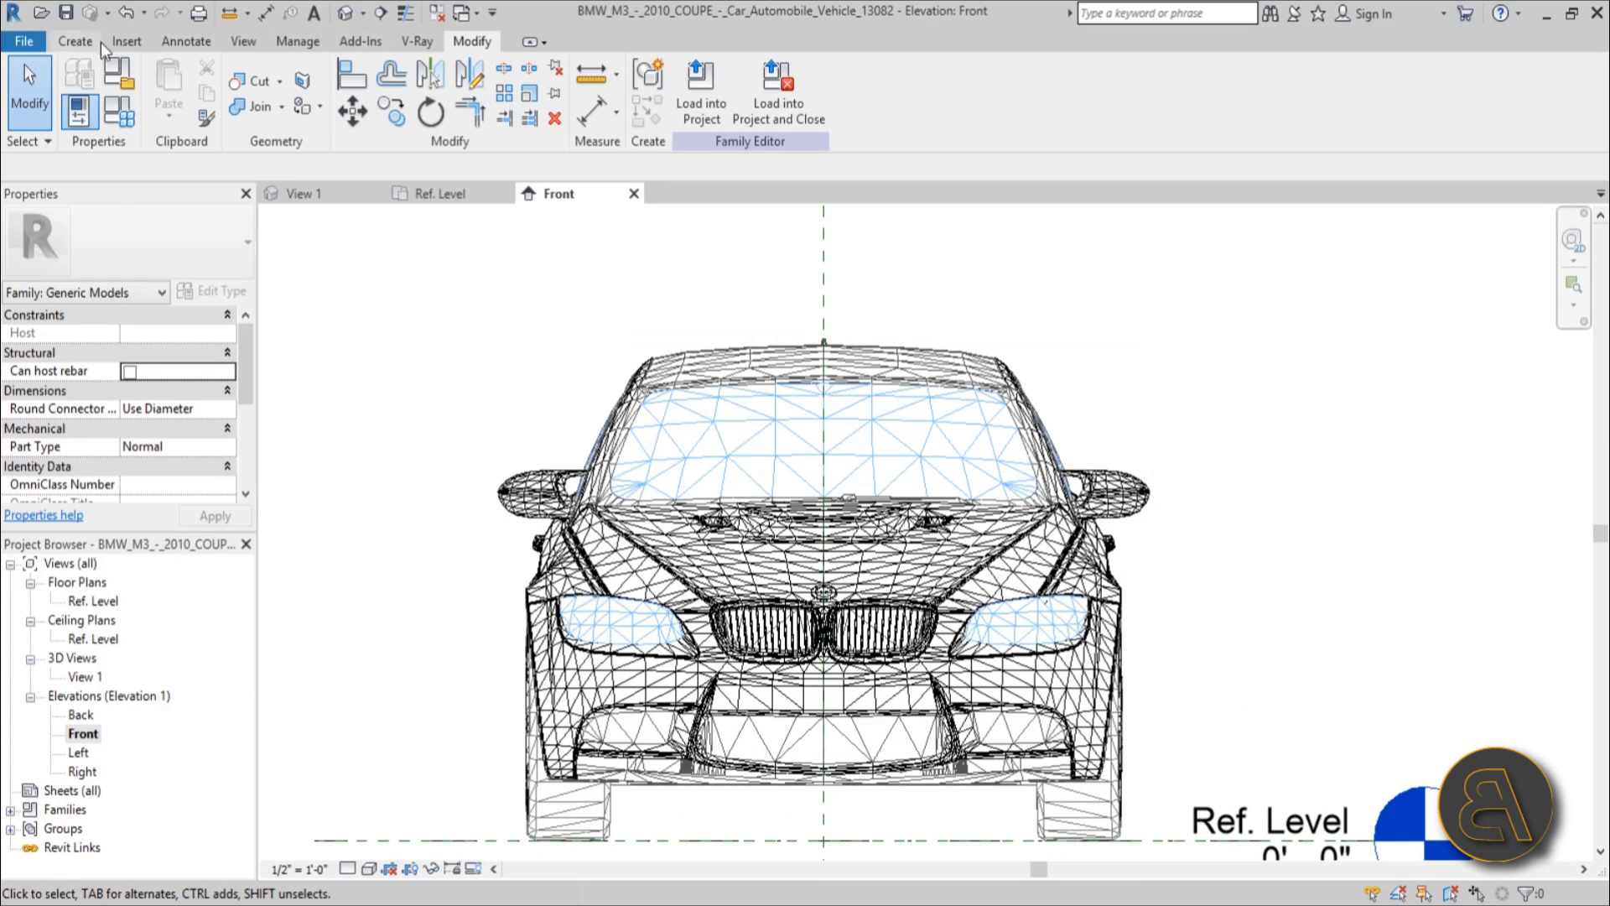
# - Review the annotation tools in the Front elevation and return to the Ref. Level floor plan
pyautogui.click(181, 42)
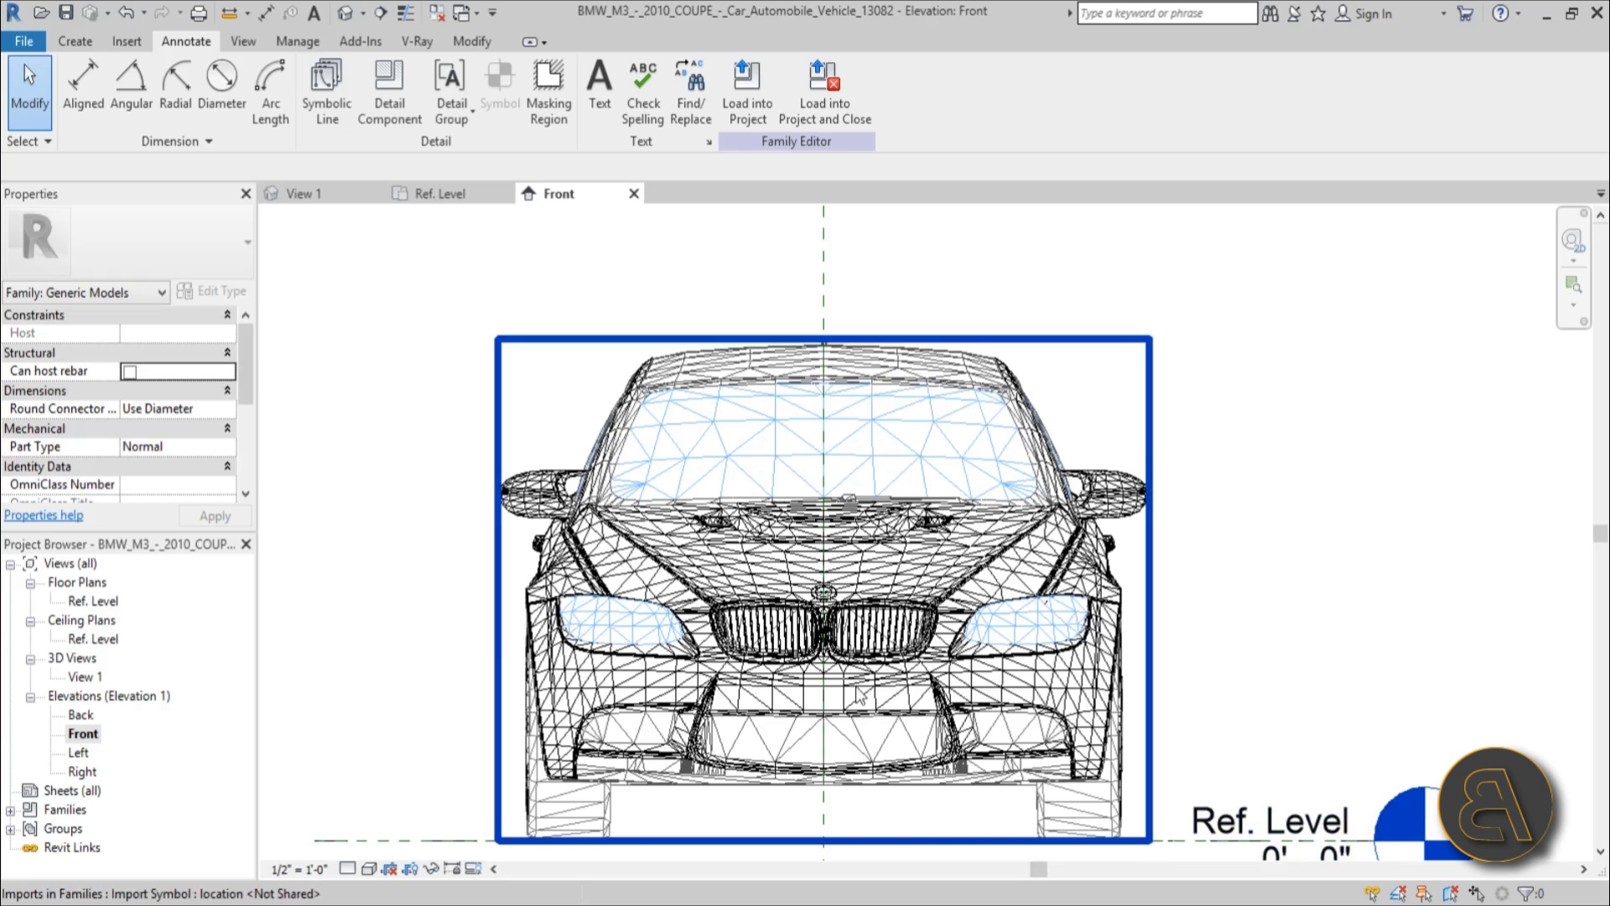
pyautogui.scroll(-3, 786, 621)
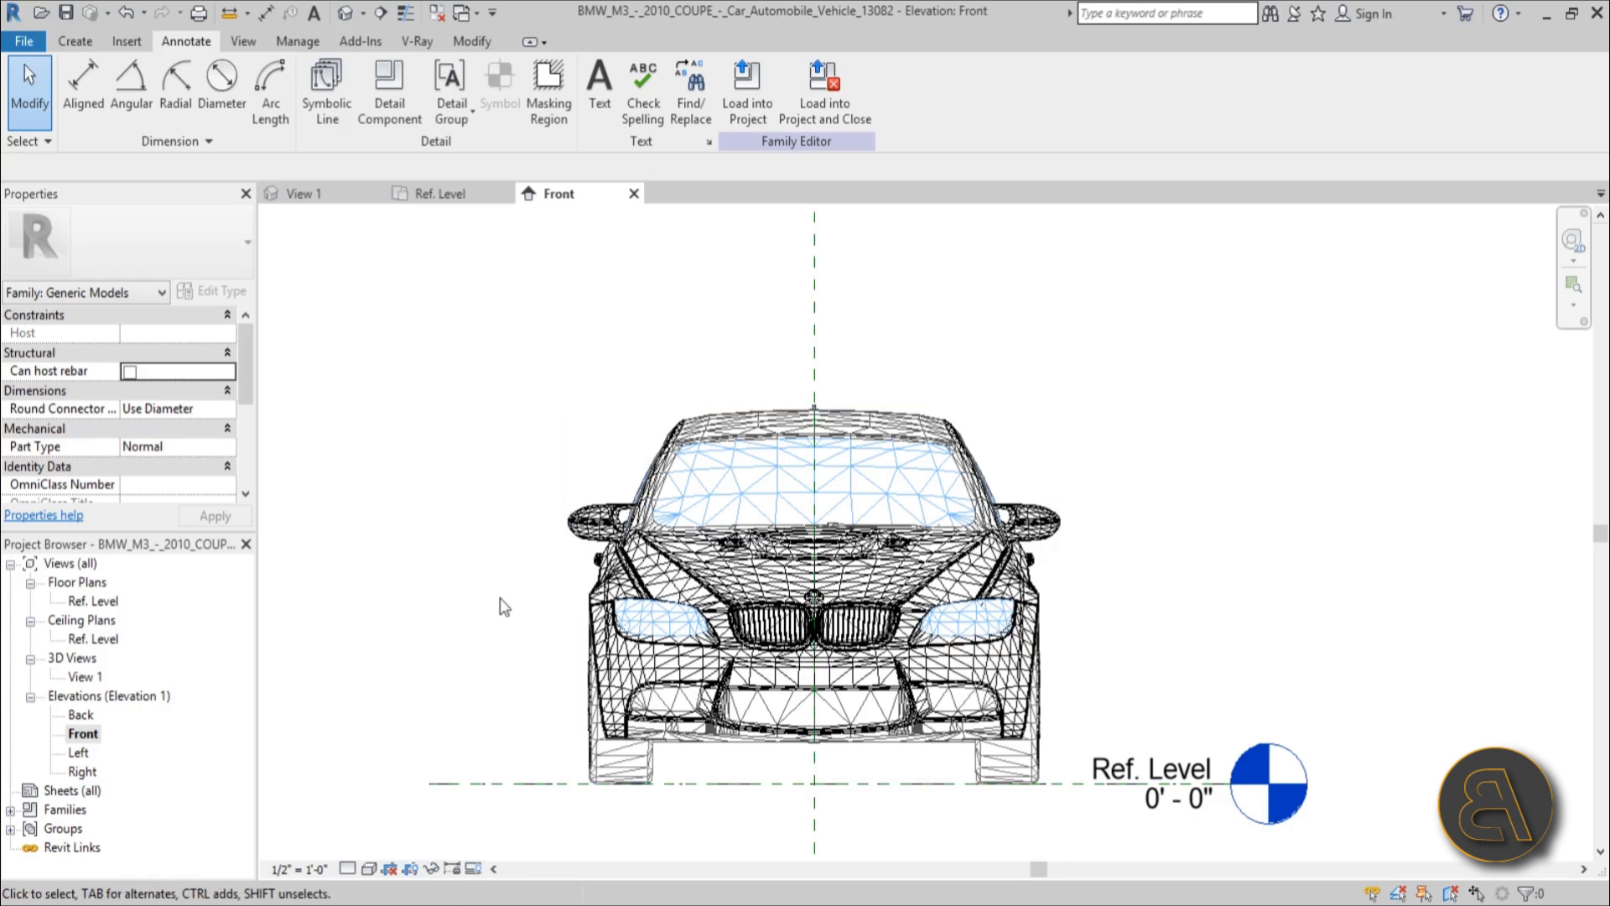
pyautogui.moveTo(498, 606); pyautogui.dragTo(532, 587, button='middle')
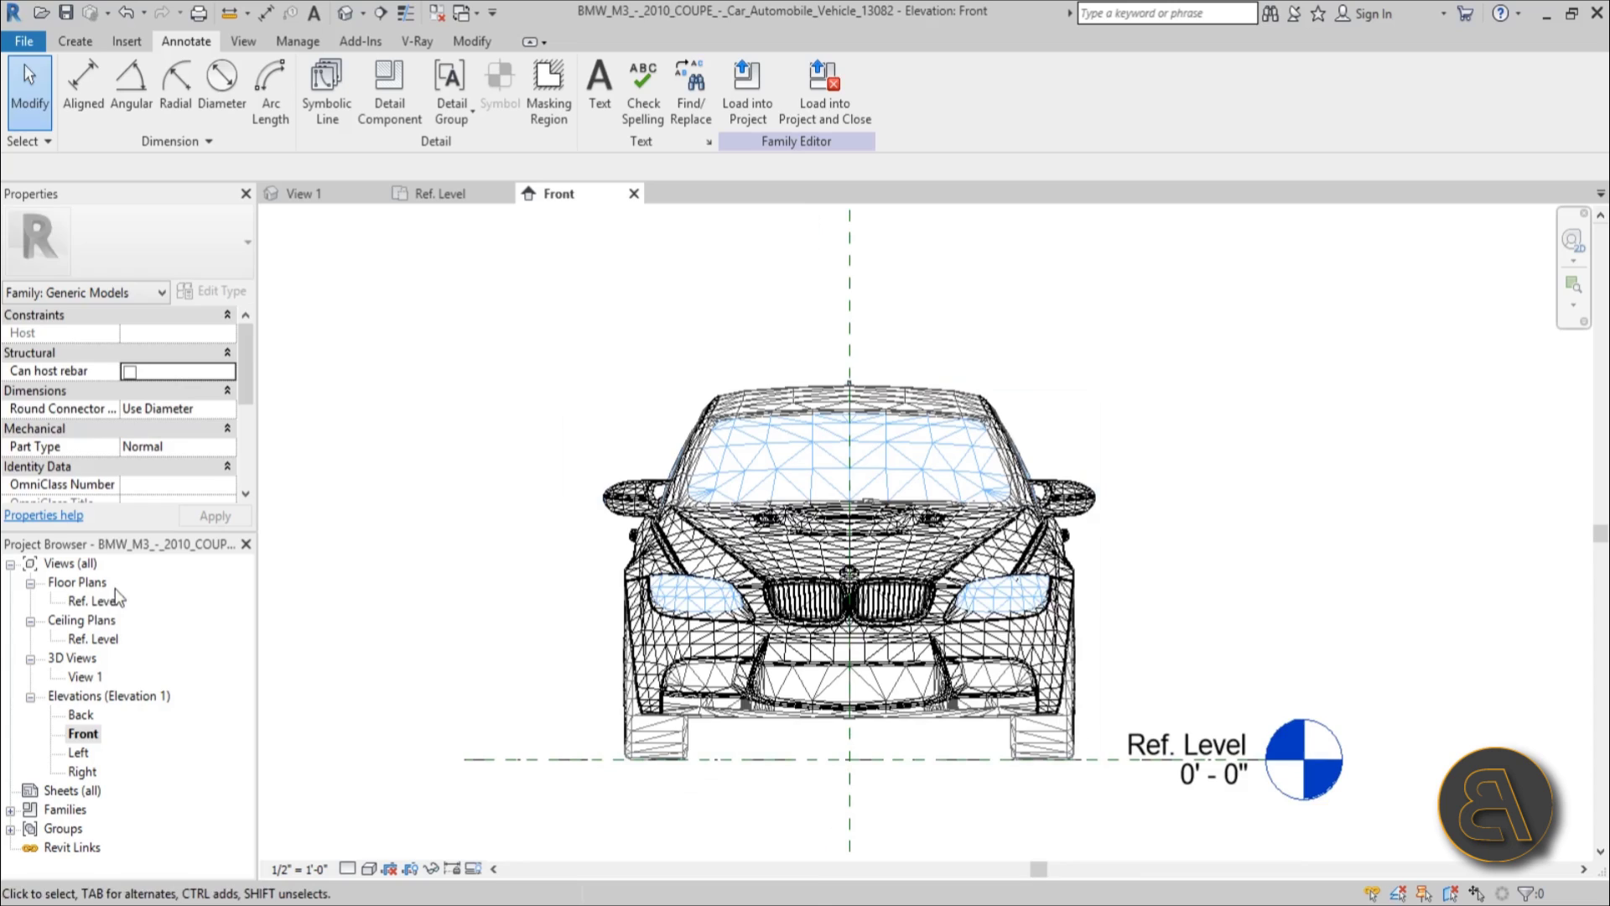
pyautogui.doubleClick(100, 602)
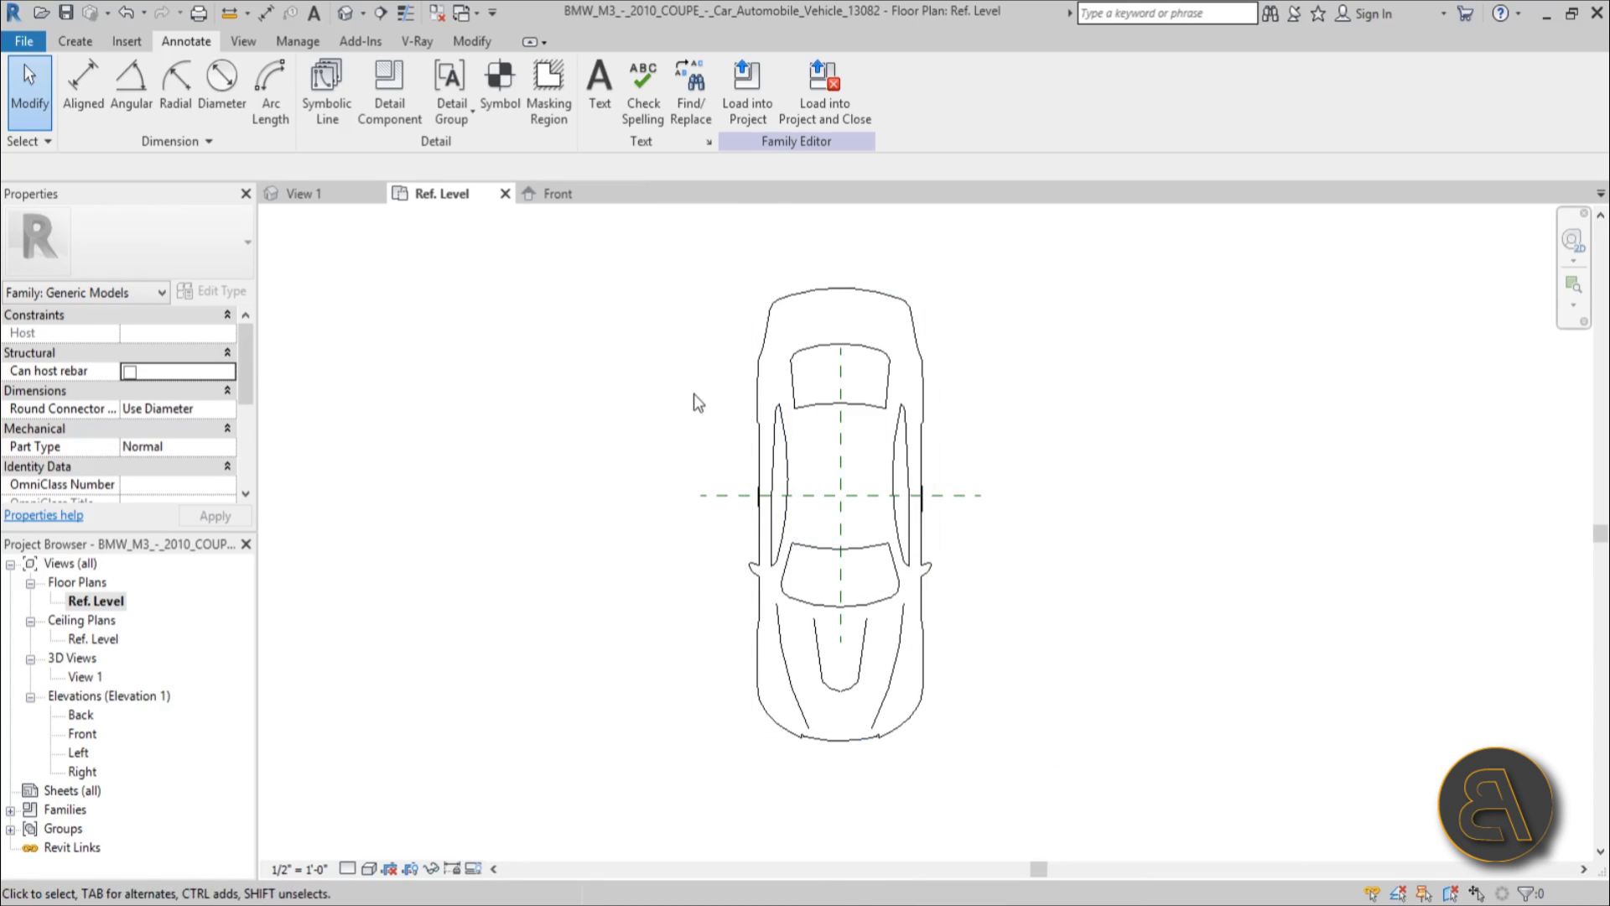
# - Create a new project from the Architectural Template
pyautogui.click(32, 50)
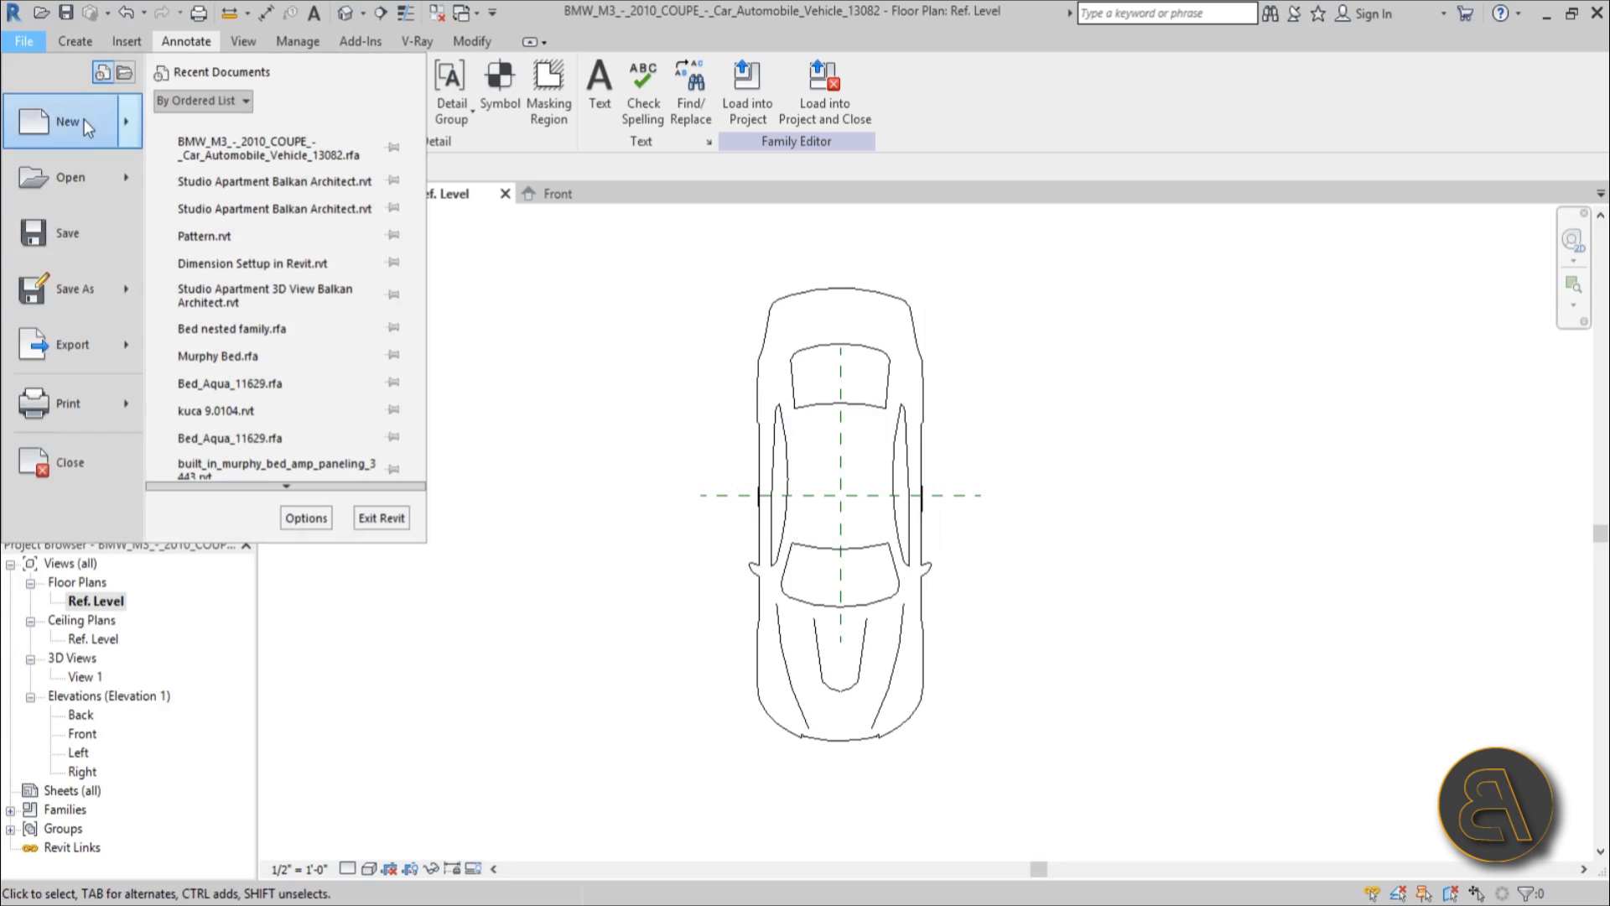
pyautogui.click(278, 141)
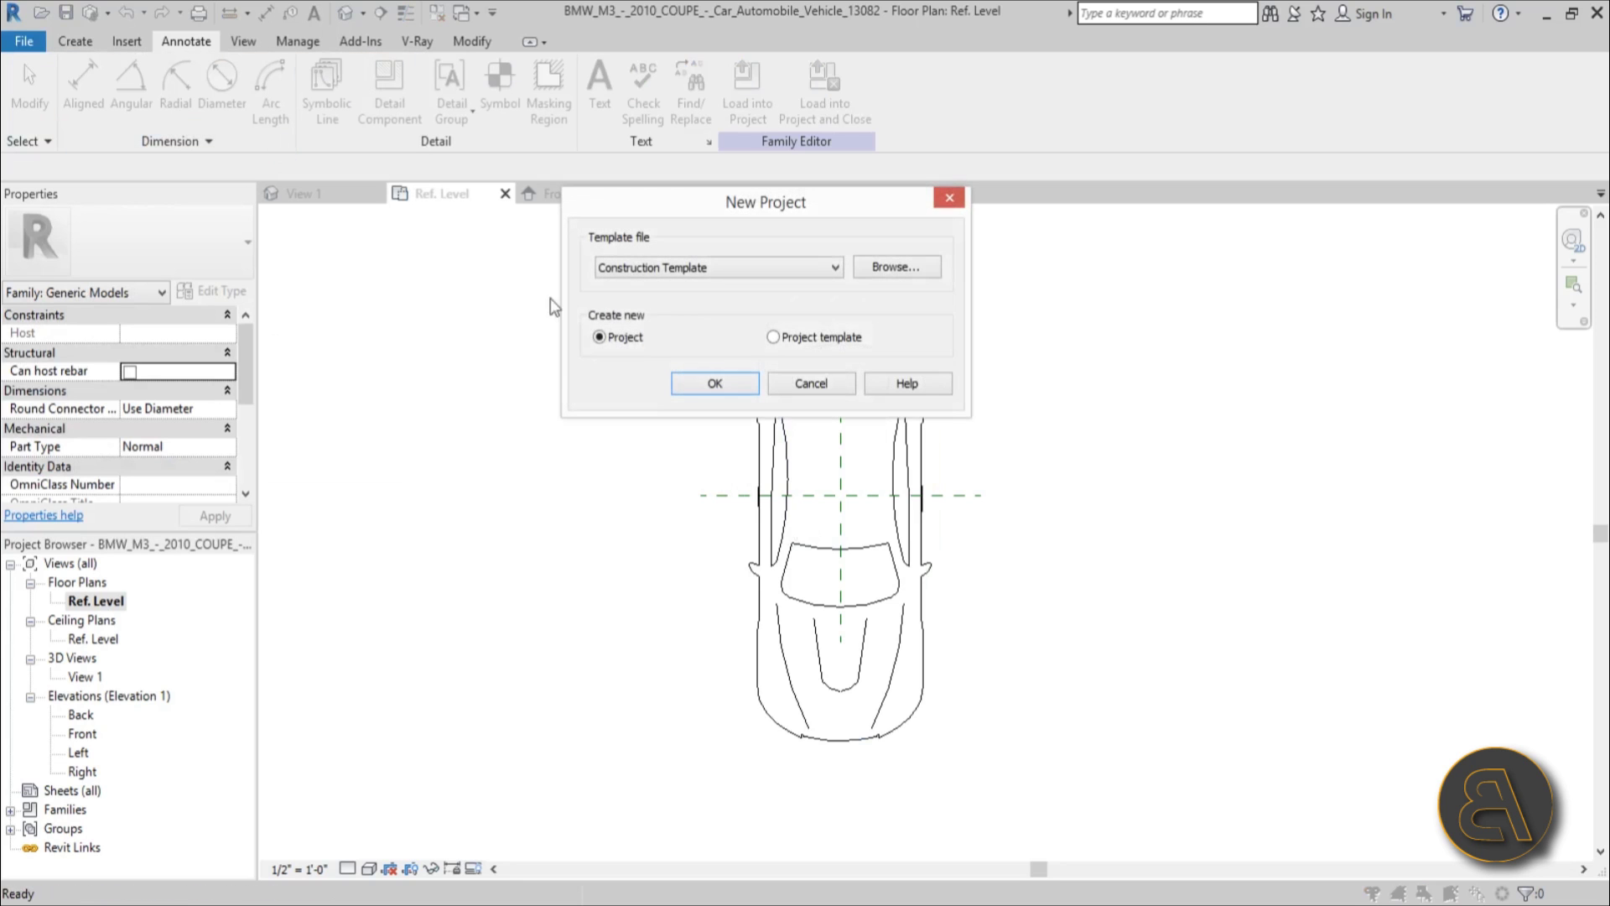
pyautogui.click(675, 268)
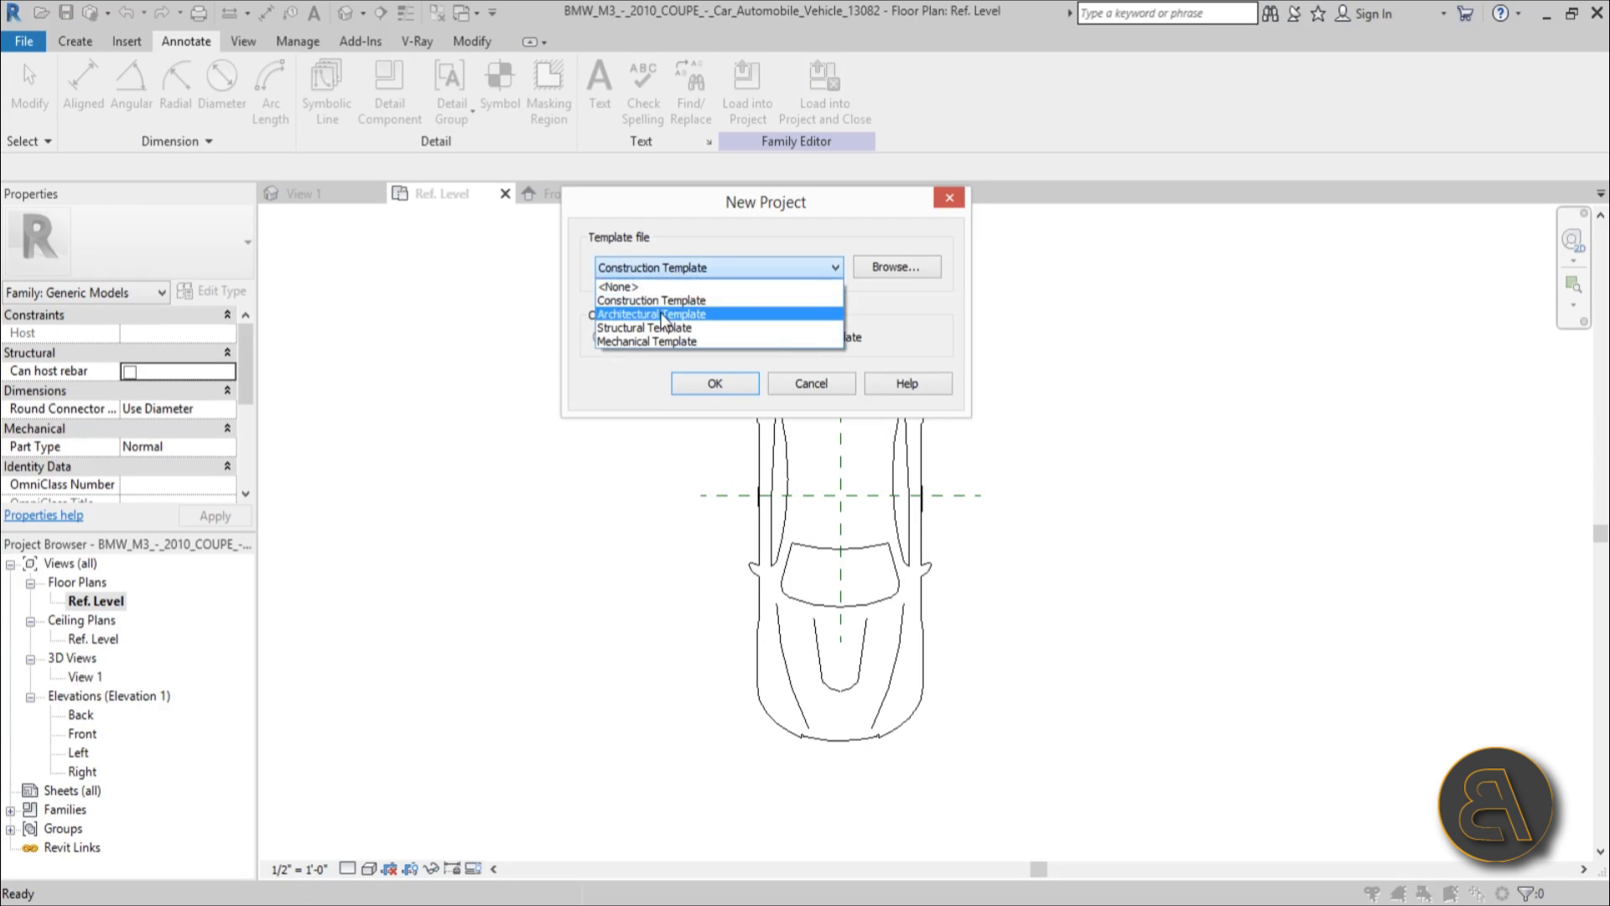
pyautogui.click(662, 305)
pyautogui.click(709, 384)
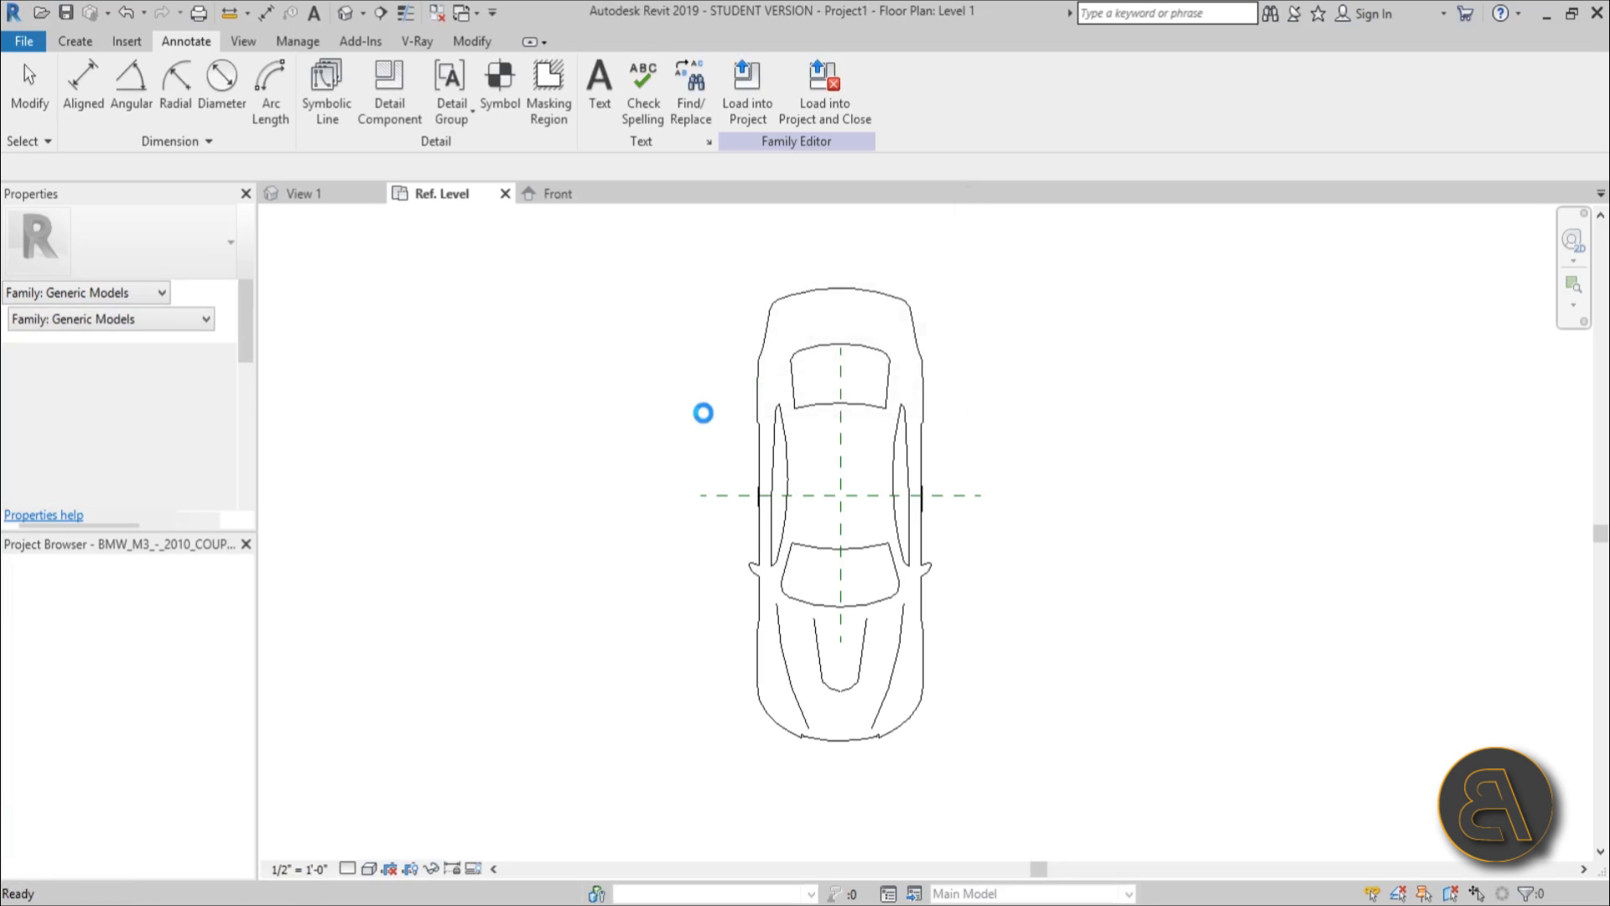
# - Load the BMW car family into the new project and place one instance on the Level 1 floor plan
pyautogui.click(429, 194)
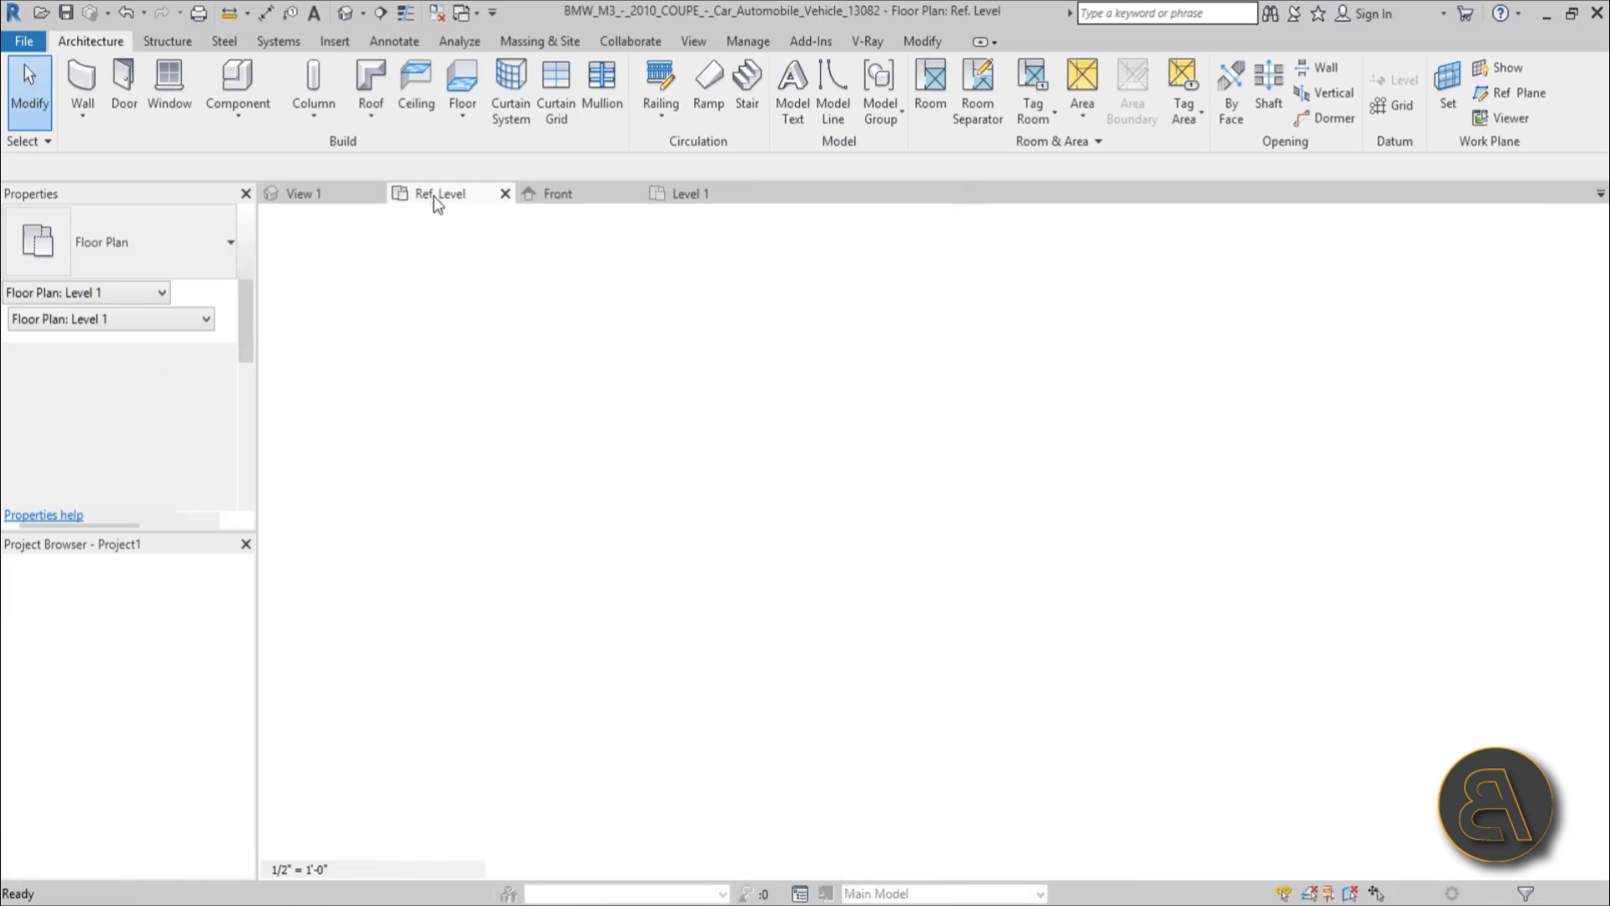
pyautogui.click(756, 118)
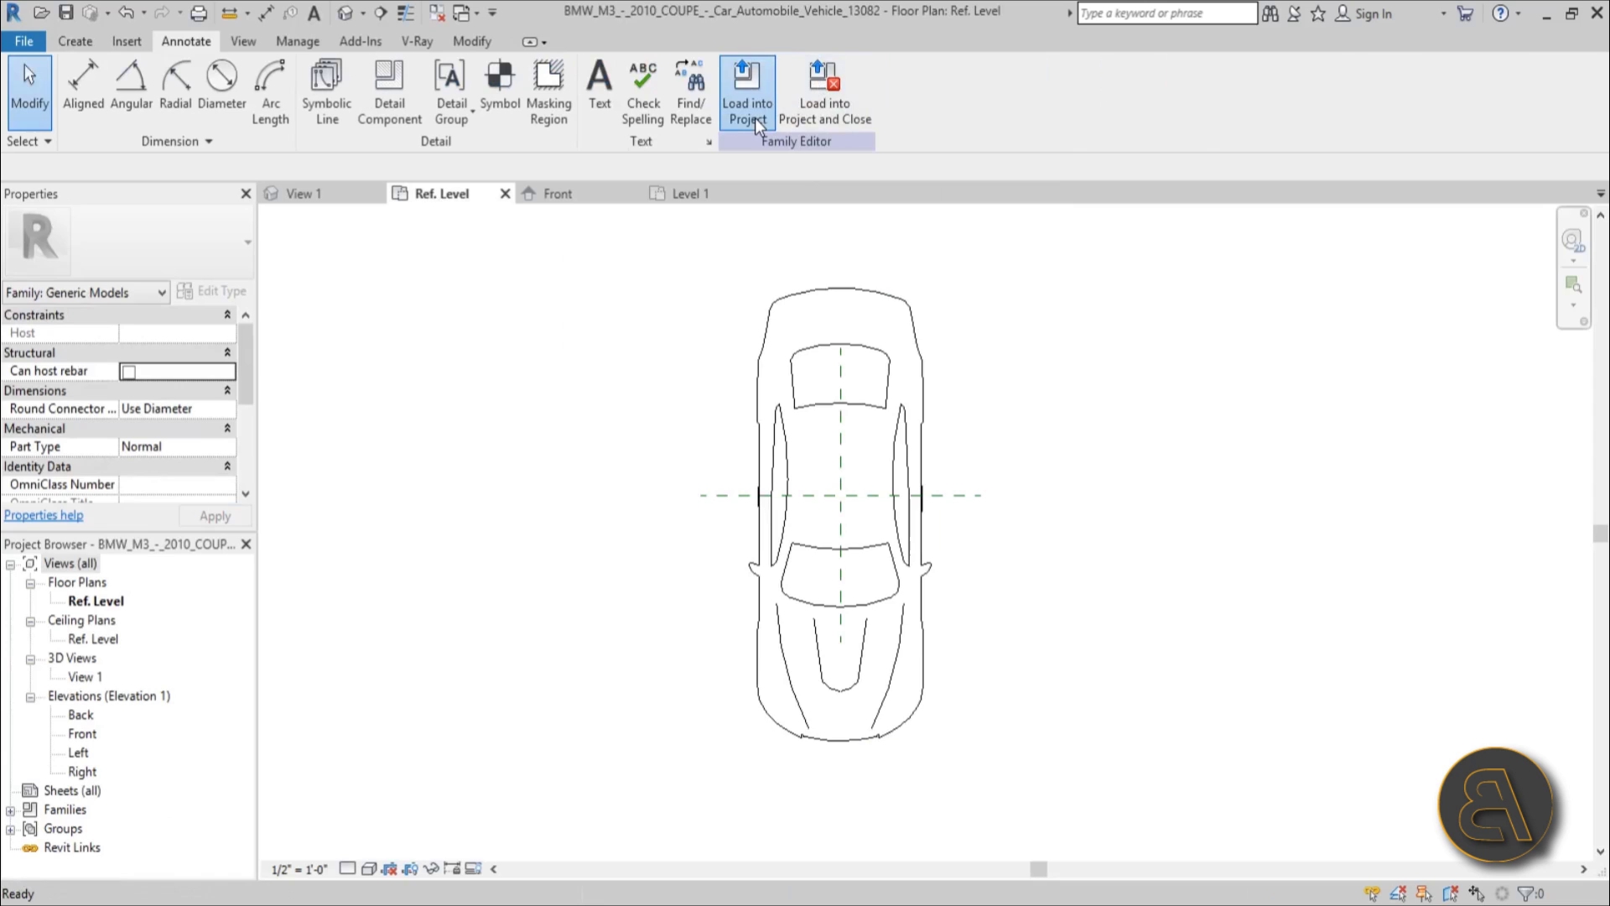
pyautogui.scroll(4, 917, 526)
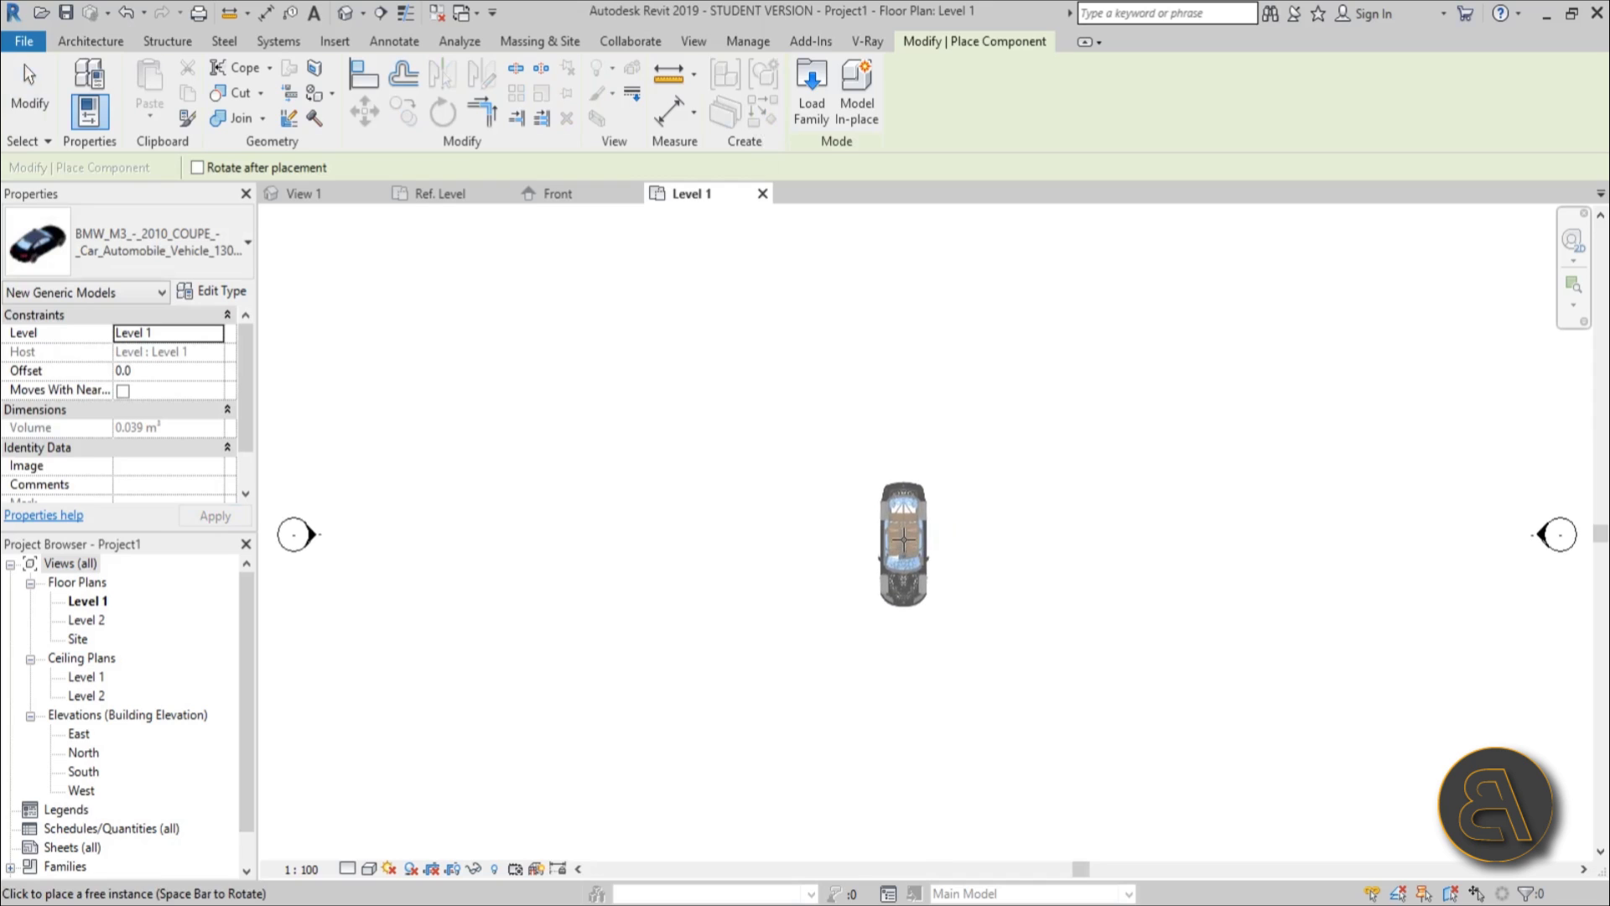
pyautogui.click(903, 541)
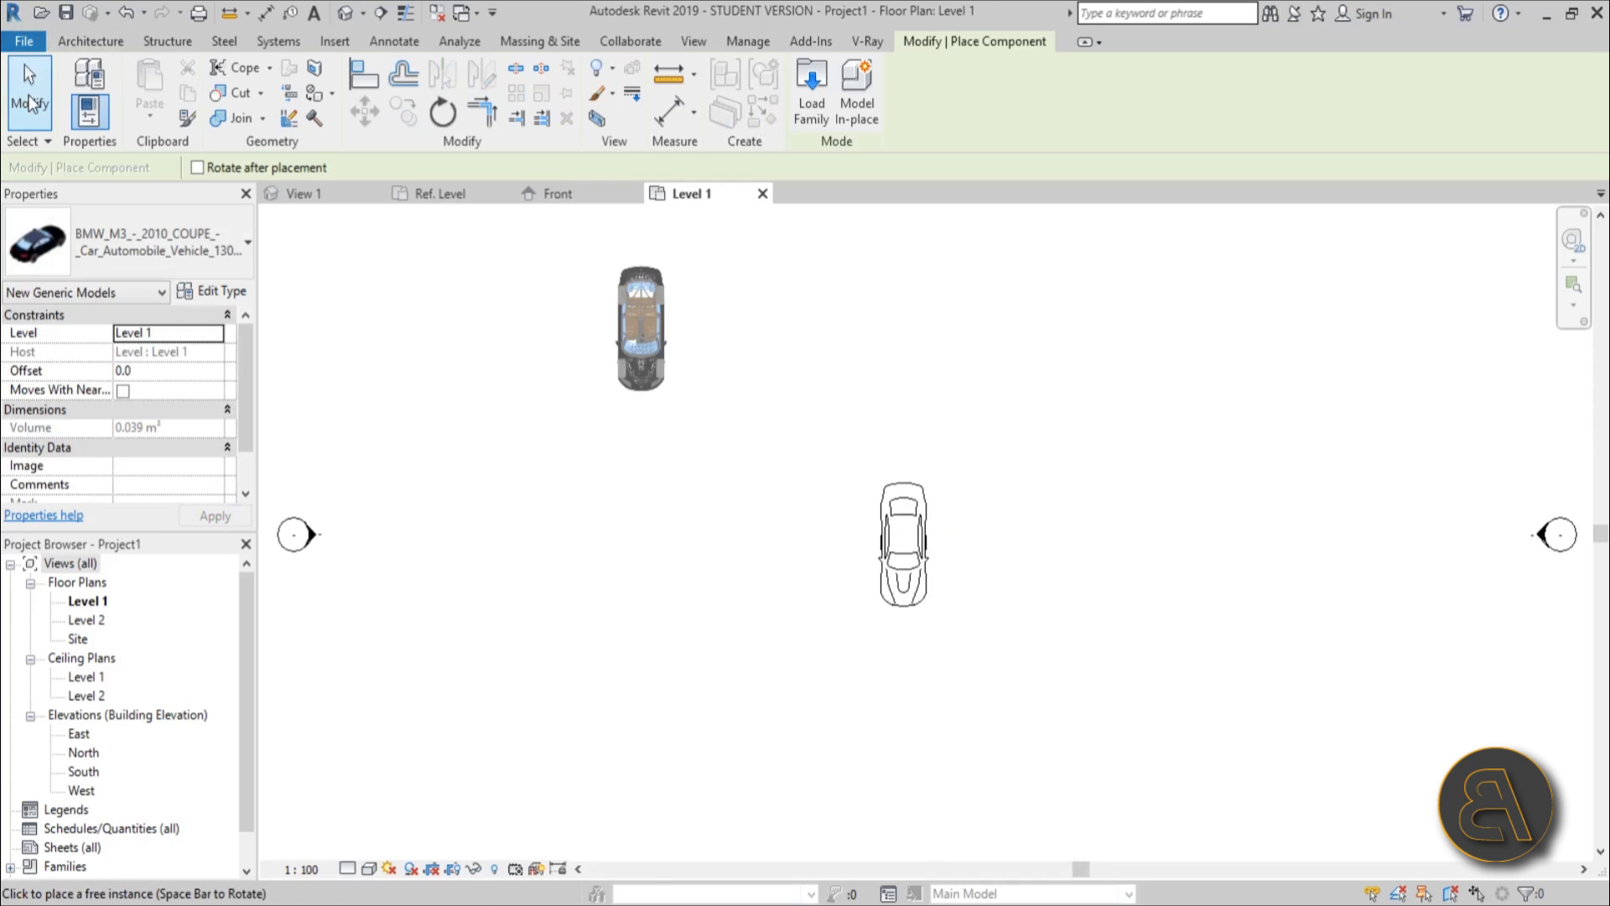
pyautogui.click(28, 95)
# - Examine the placed car in the Level 1 plan and in the project's default 3D view
pyautogui.scroll(3, 946, 566)
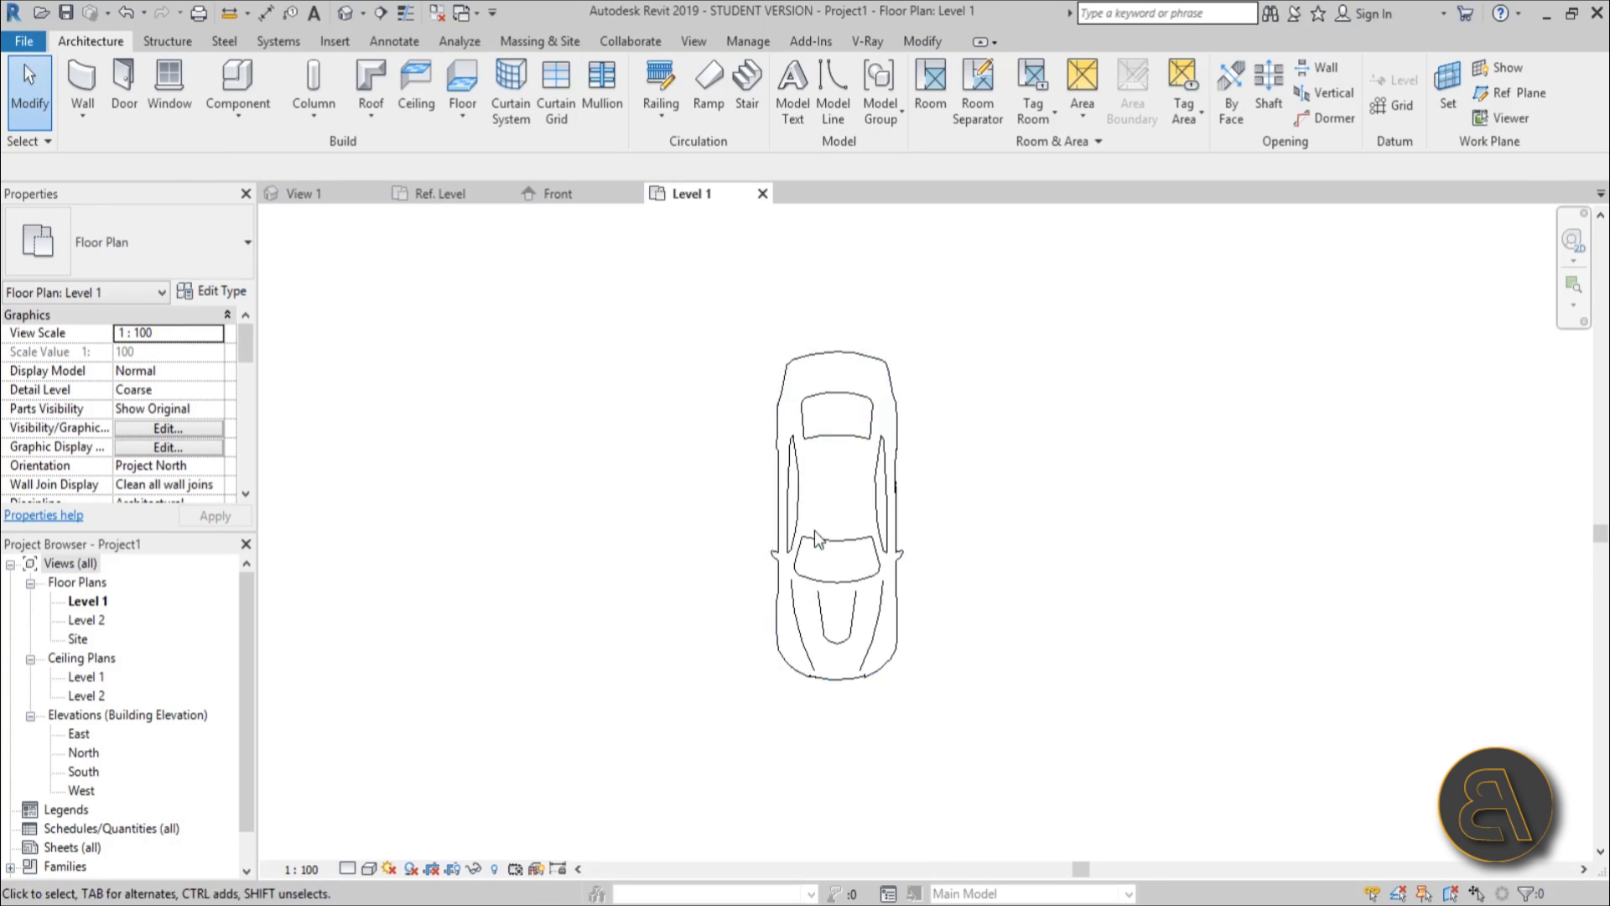
pyautogui.click(899, 554)
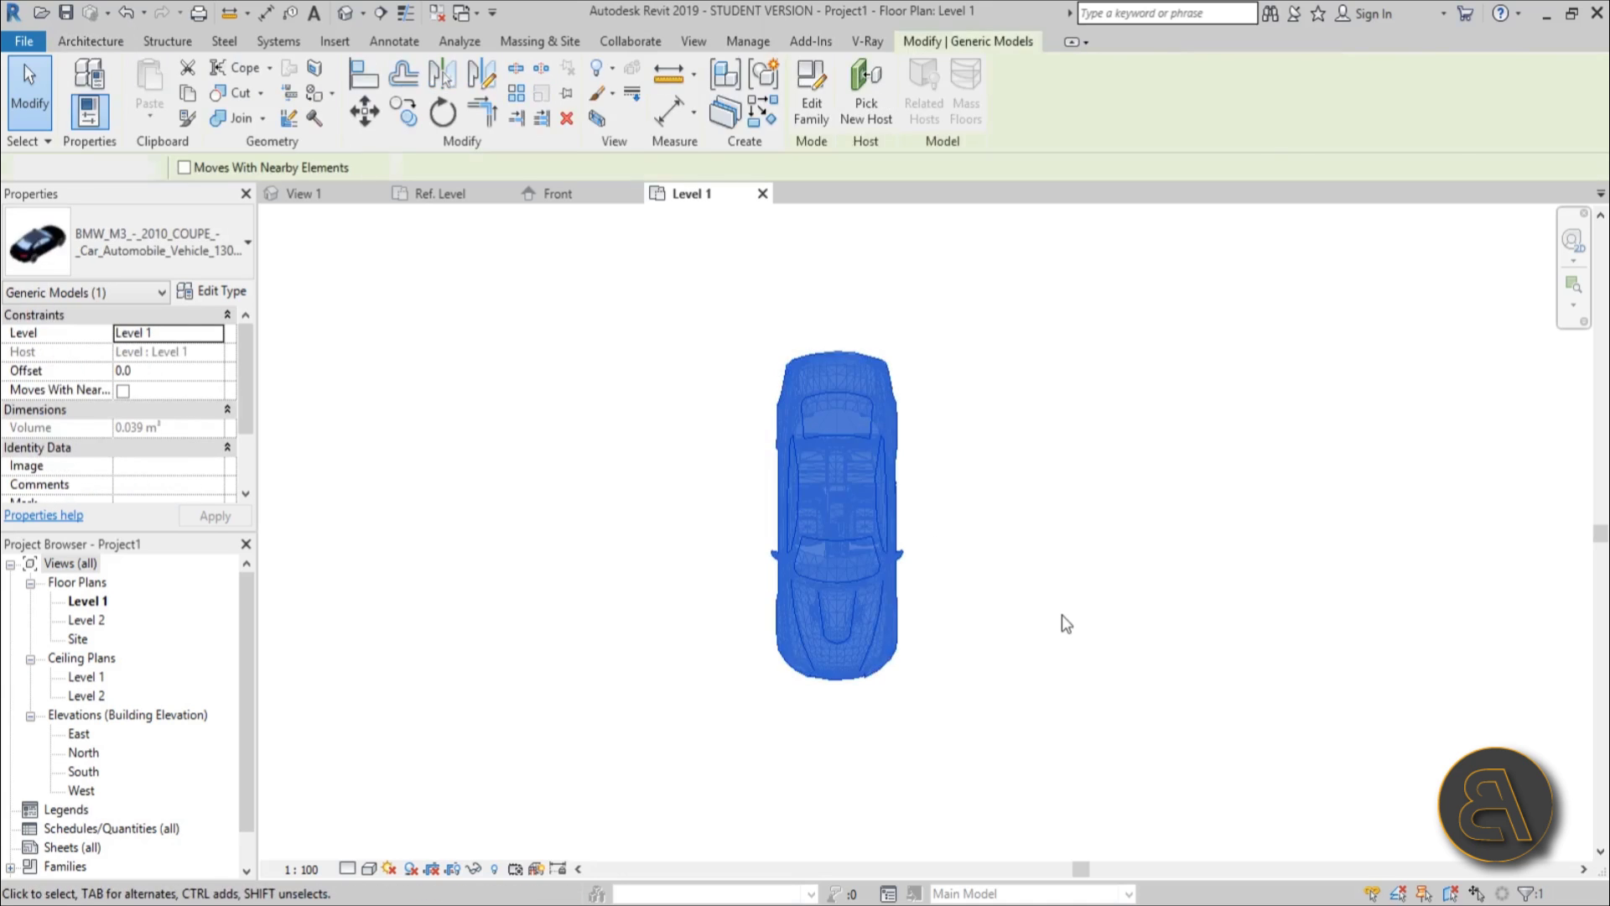
pyautogui.click(1065, 624)
pyautogui.scroll(2, 1065, 624)
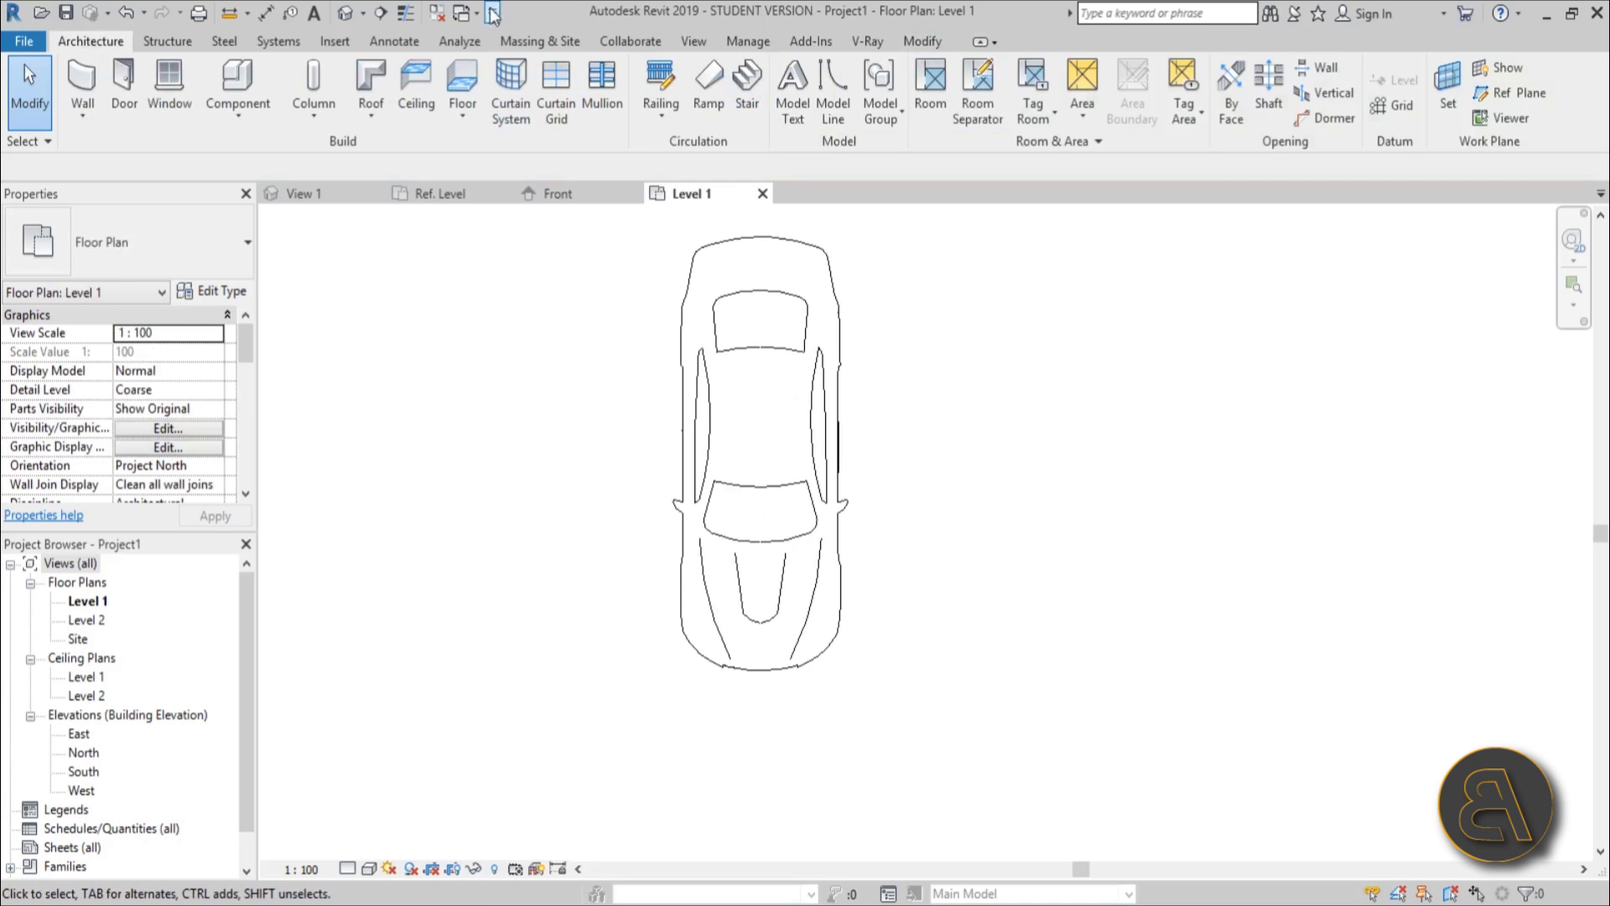
pyautogui.click(345, 12)
pyautogui.scroll(3, 937, 577)
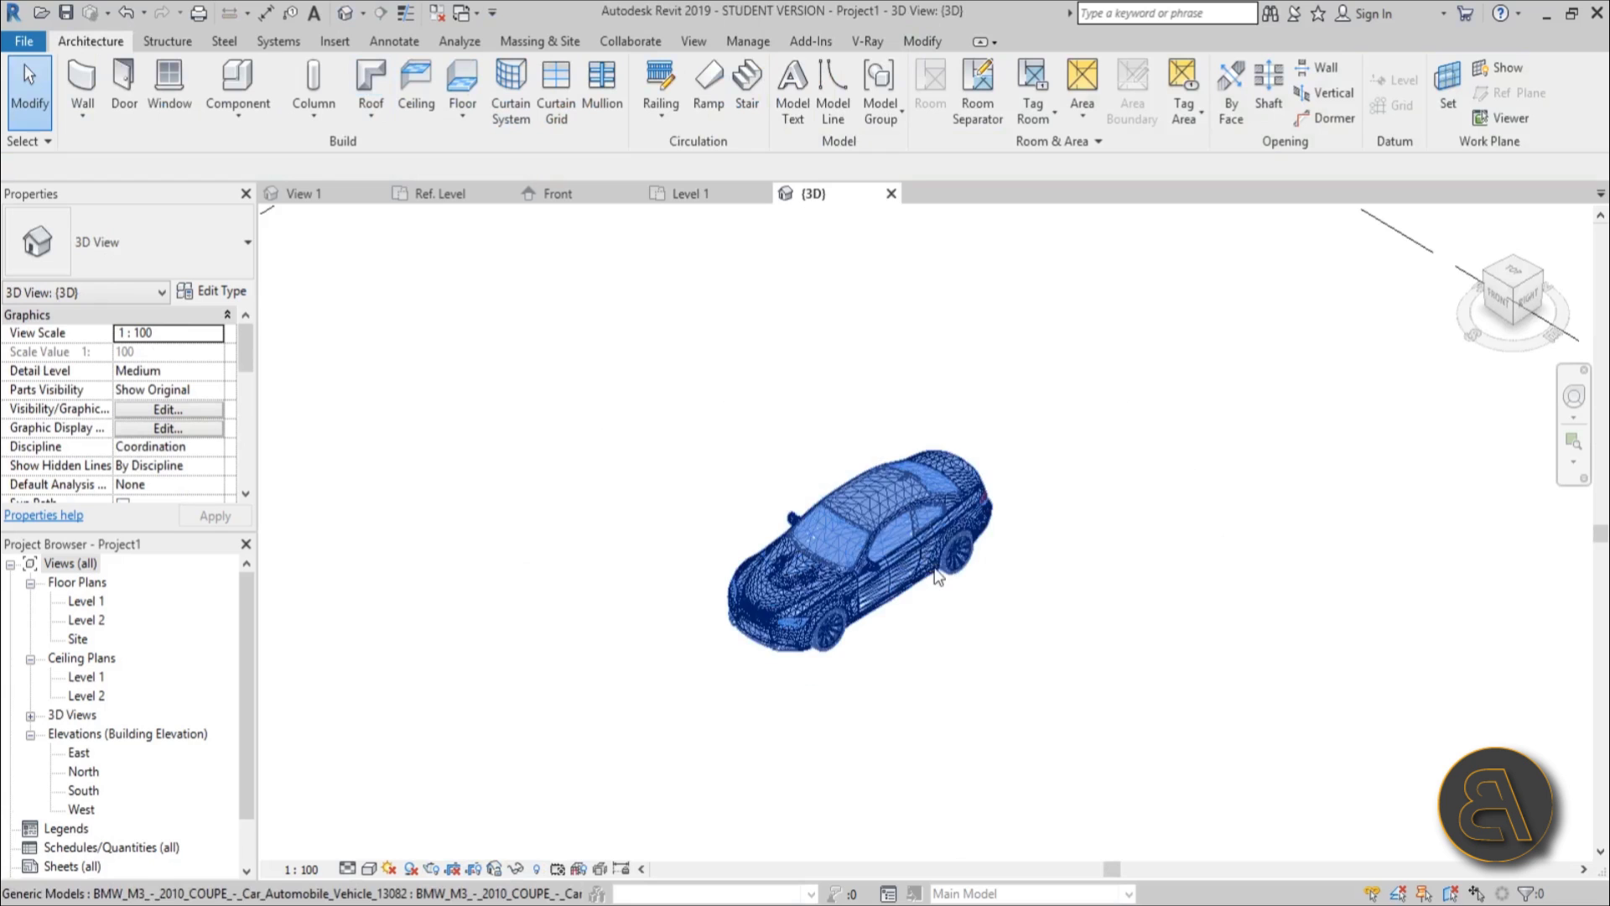
pyautogui.scroll(3, 938, 577)
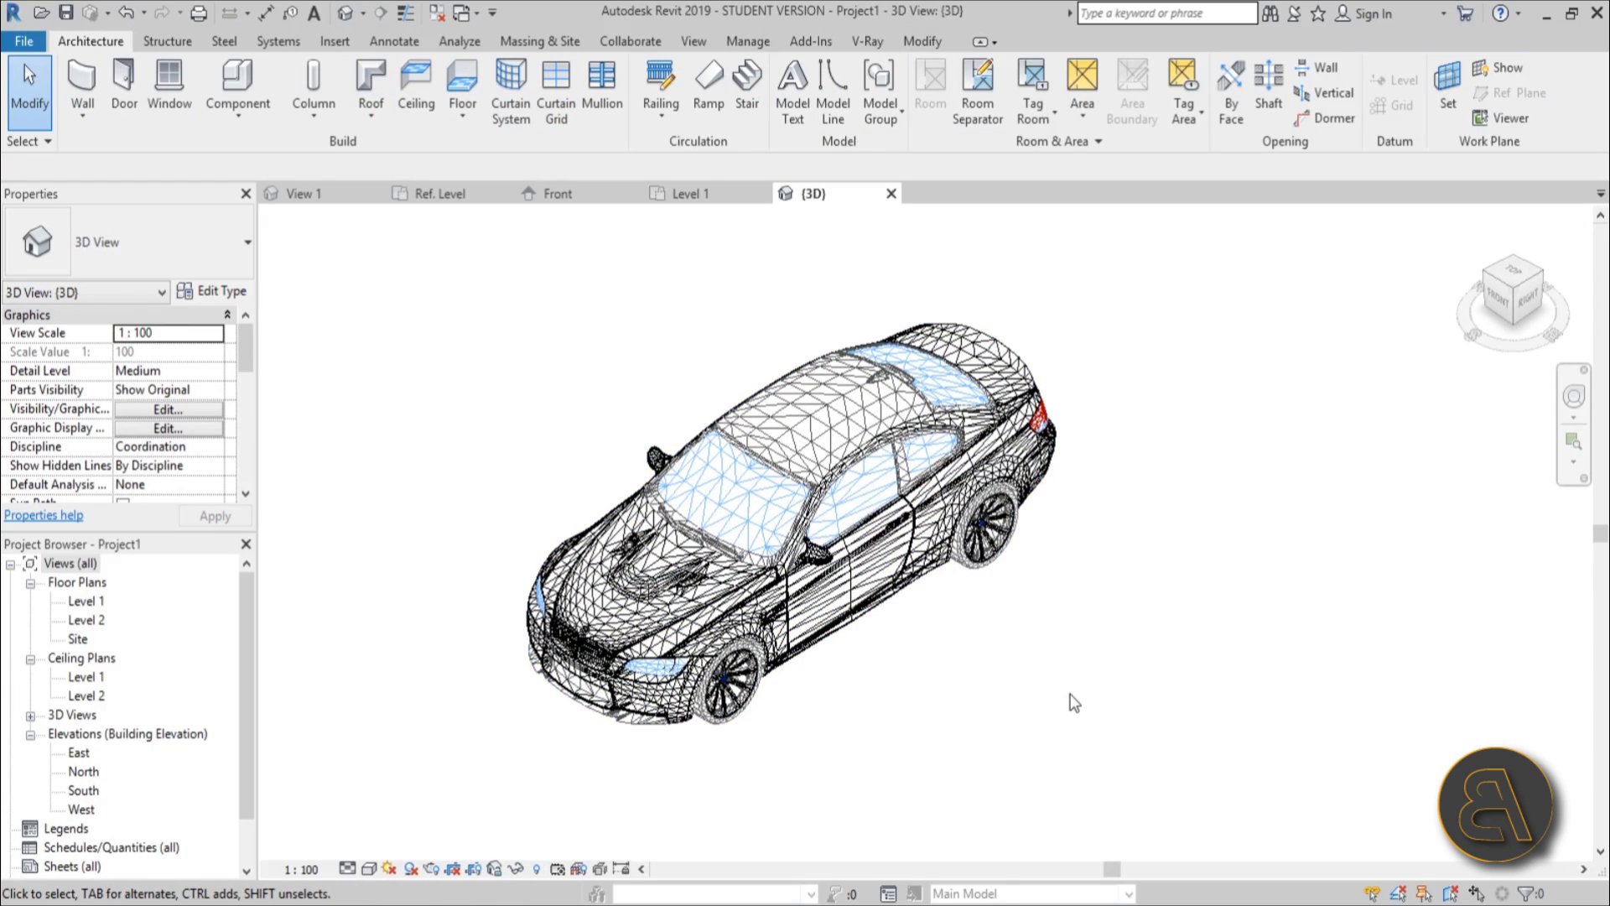